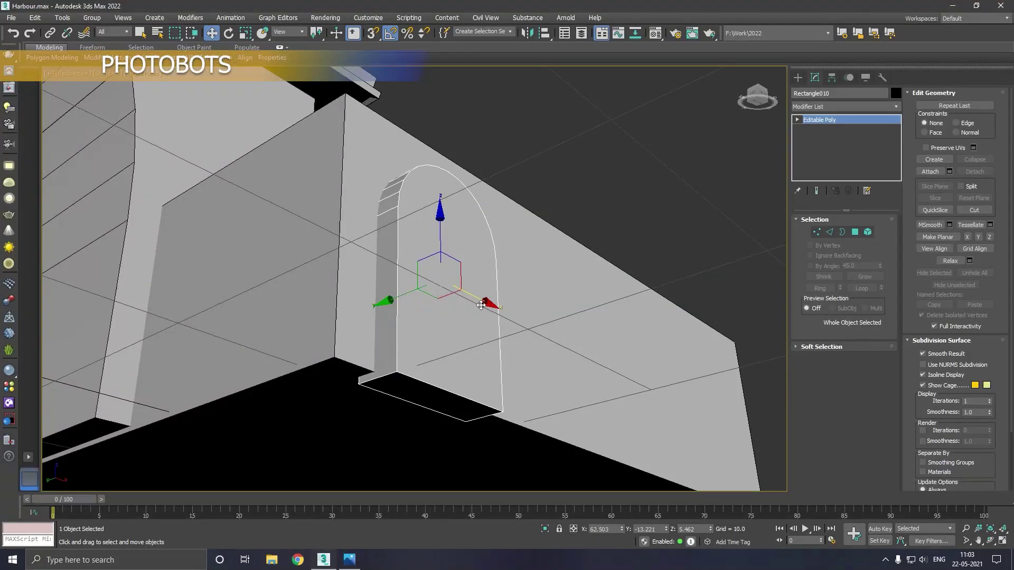
# Step: Try copying the arch along the wall, then undo the extra arch copies
pyautogui.keyDown('shift'); pyautogui.moveTo(481, 306); pyautogui.dragTo(590, 361); pyautogui.keyUp('shift')
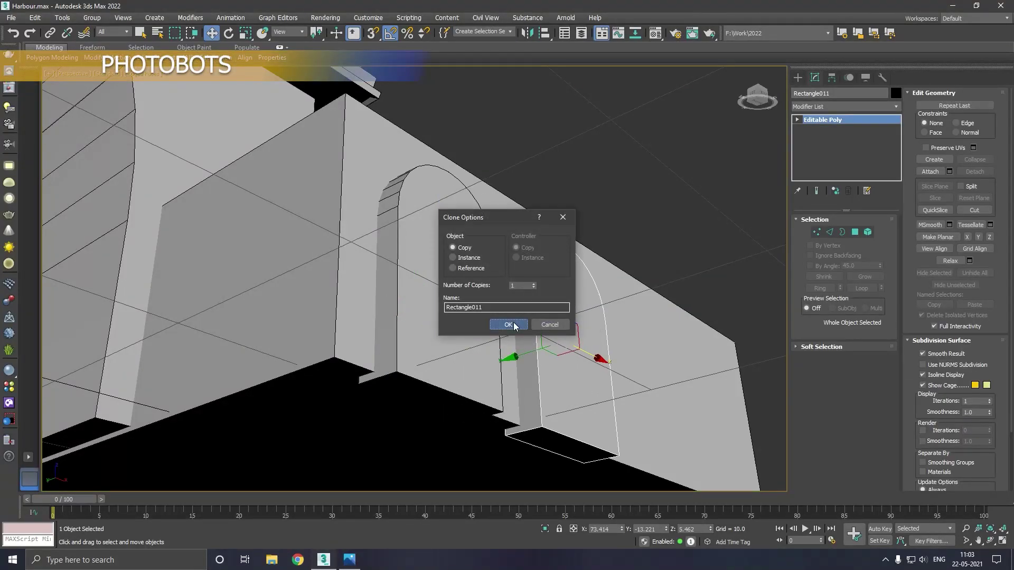
pyautogui.click(513, 325)
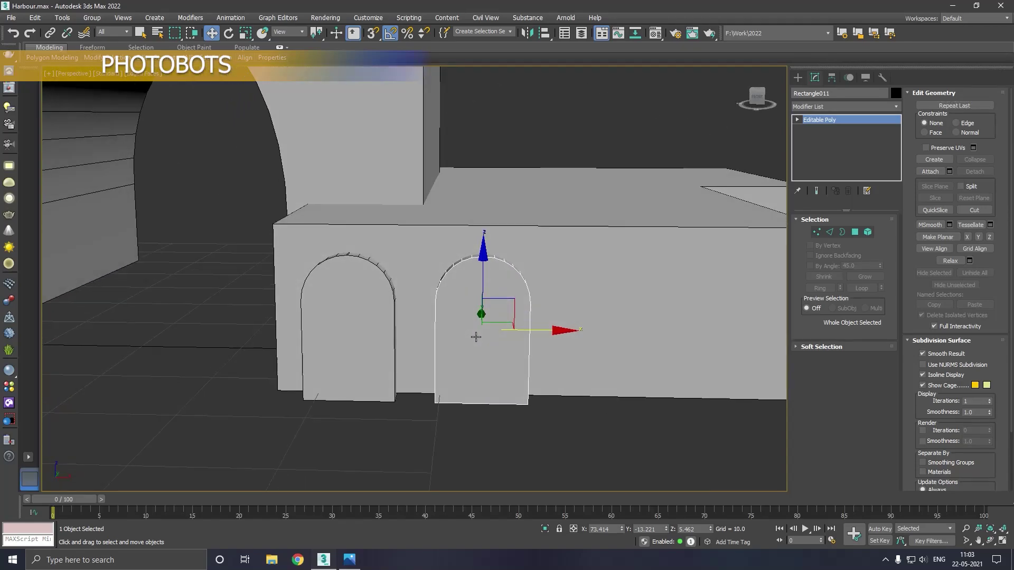
pyautogui.moveTo(533, 295)
pyautogui.keyDown('alt'); pyautogui.mouseDown(button='middle')
pyautogui.moveTo(461, 344)
pyautogui.moveTo(352, 297)
pyautogui.mouseUp(button='middle'); pyautogui.keyUp('alt')
pyautogui.keyDown('shift'); pyautogui.moveTo(498, 329); pyautogui.dragTo(578, 327); pyautogui.keyUp('shift')
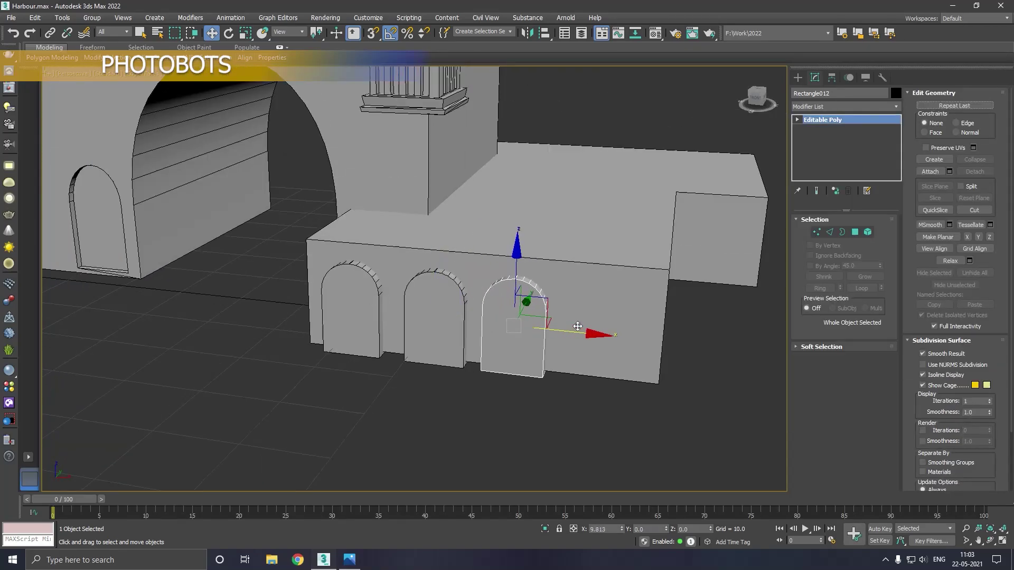
pyautogui.click(559, 327)
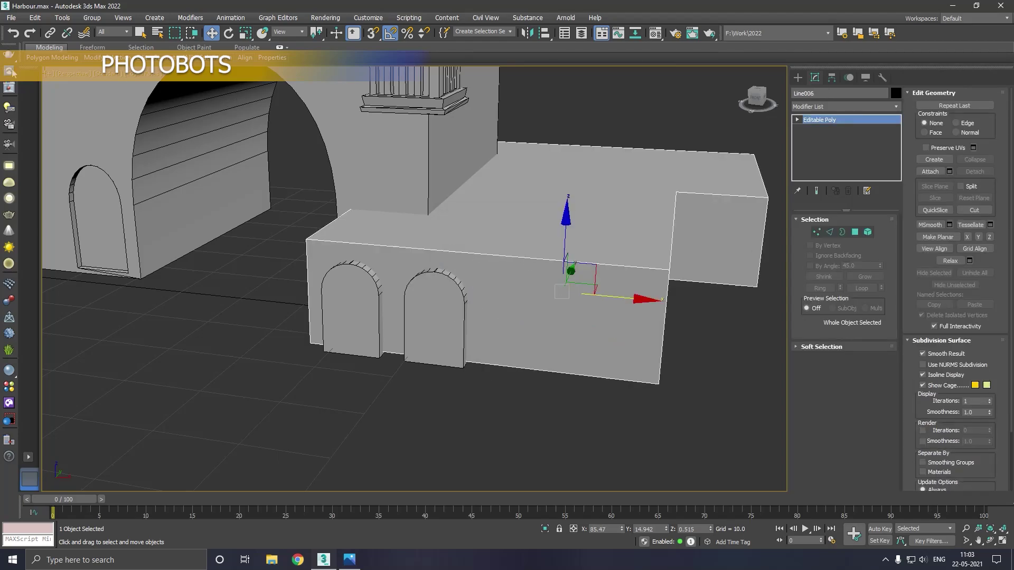
pyautogui.click(13, 33)
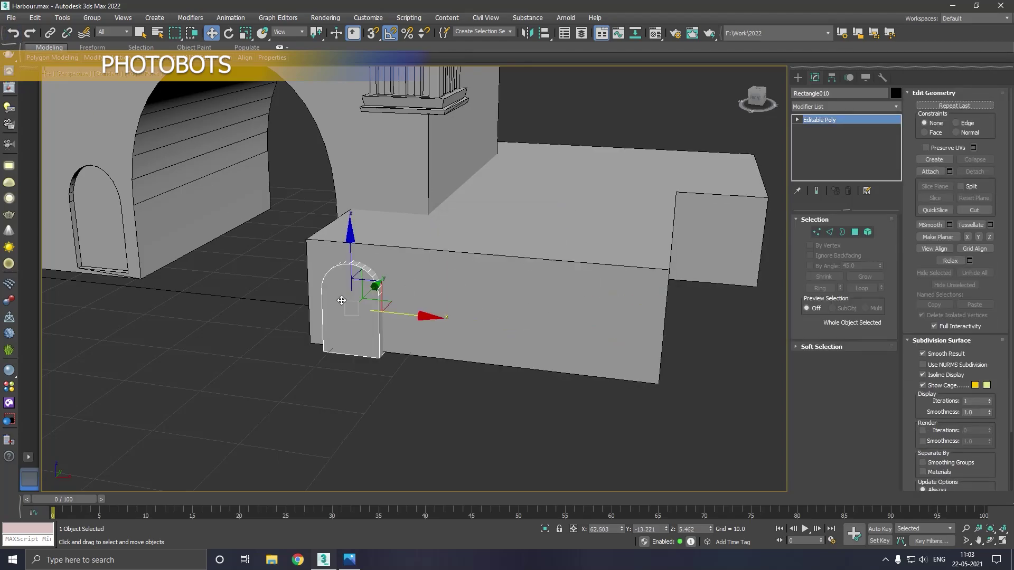
# Step: Shift-drag the left arch to make 3 evenly spaced copies along the front wall
pyautogui.keyDown('shift'); pyautogui.moveTo(407, 317); pyautogui.dragTo(492, 318); pyautogui.keyUp('shift')
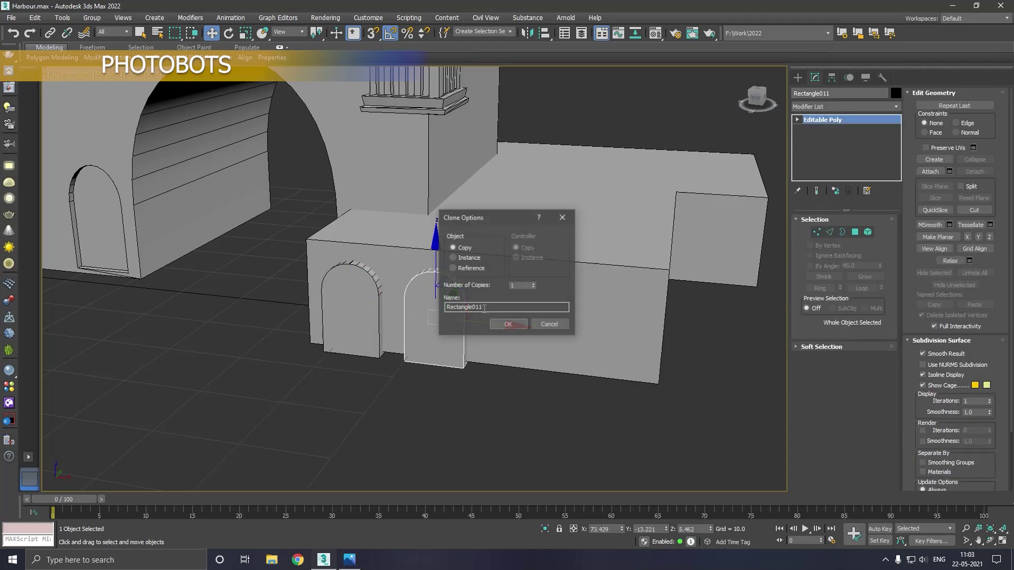
pyautogui.click(534, 284)
pyautogui.click(534, 284)
pyautogui.click(508, 324)
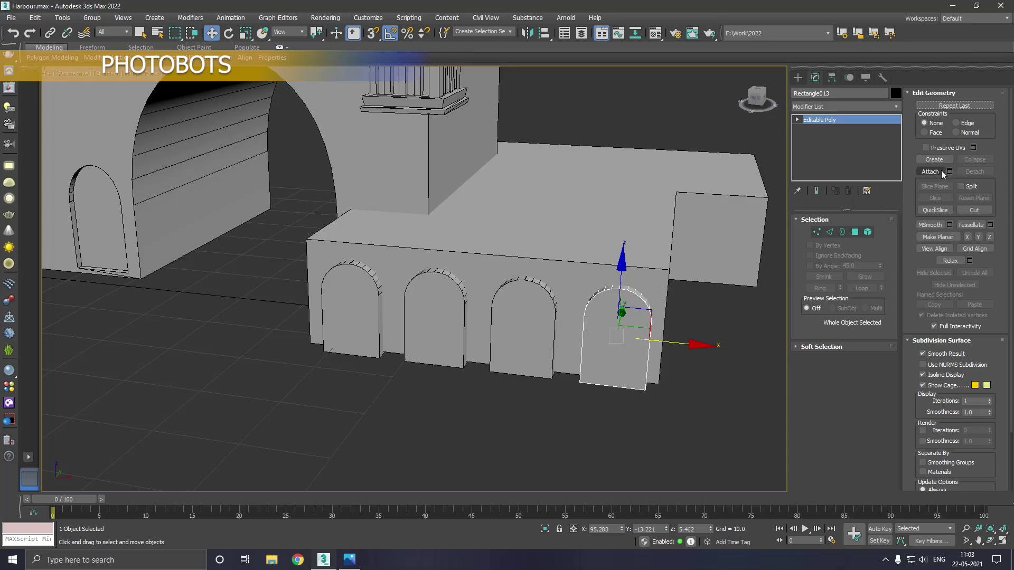
# Step: Attach the four arches into one object and select the large lower block
pyautogui.click(939, 170)
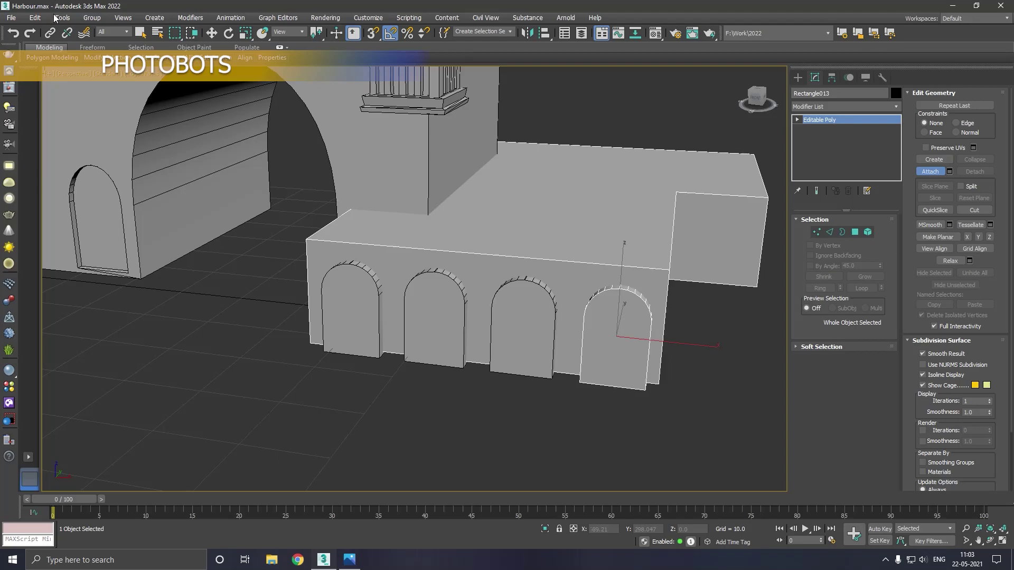
pyautogui.click(11, 33)
pyautogui.press('w')
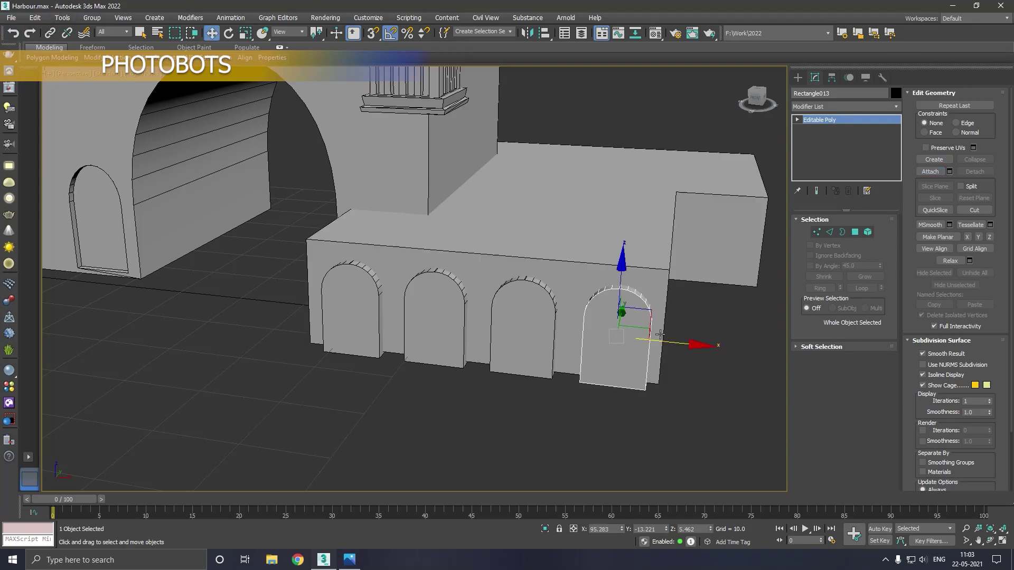
pyautogui.click(937, 168)
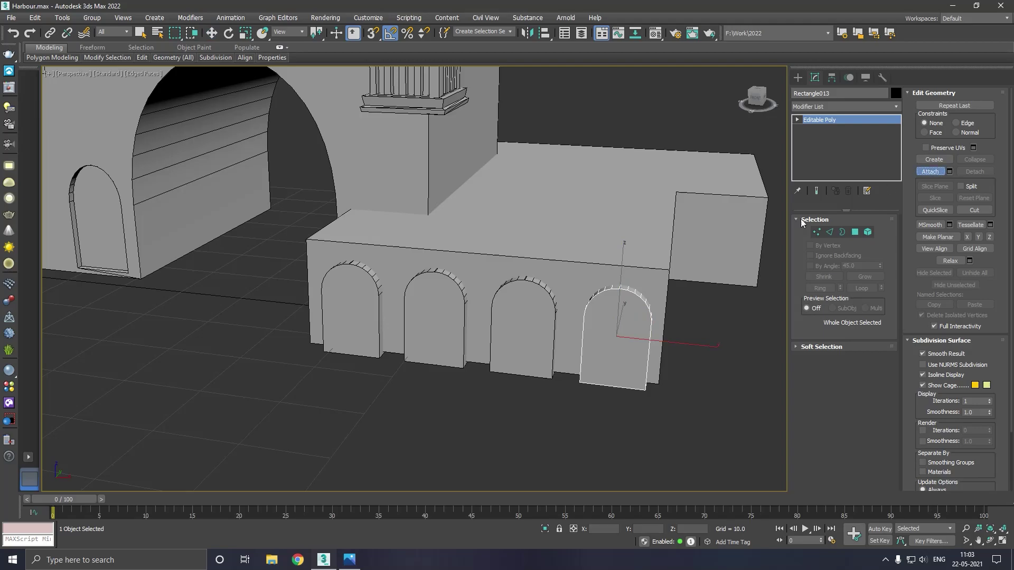
pyautogui.press('w')
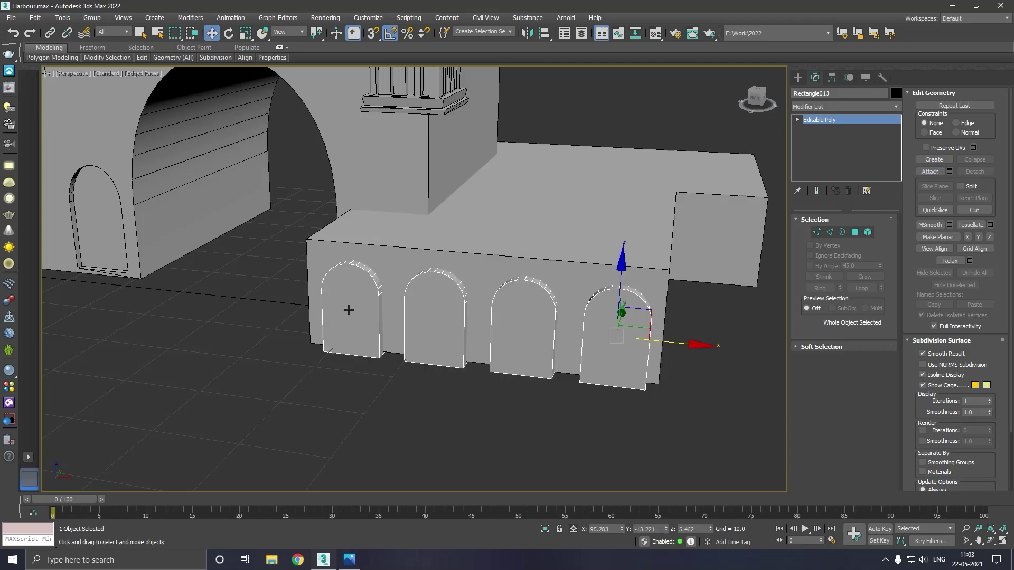
pyautogui.click(658, 203)
# Step: Boolean-subtract the four arch shapes from the lower block's front wall
pyautogui.click(797, 77)
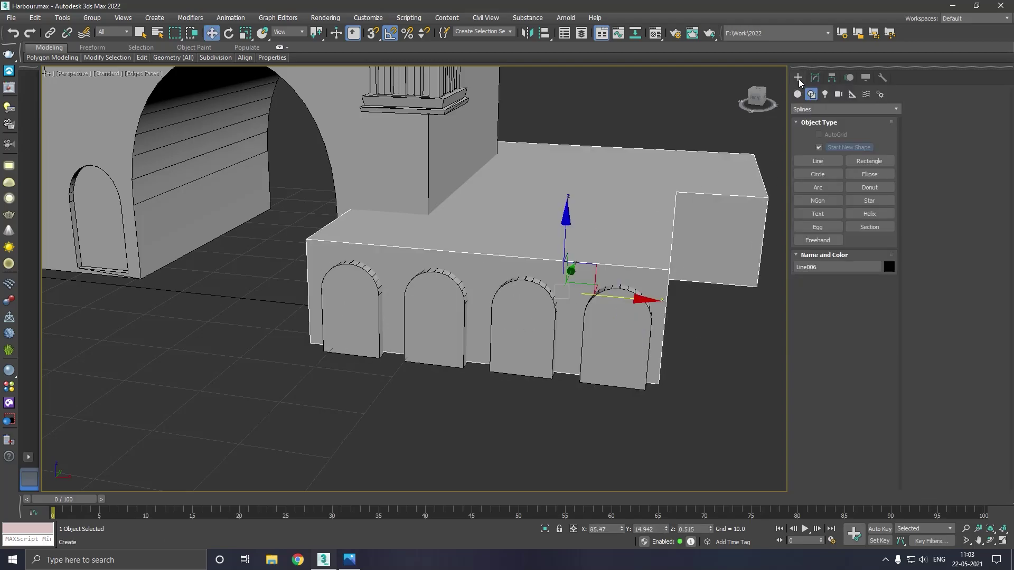
pyautogui.click(845, 108)
pyautogui.click(824, 133)
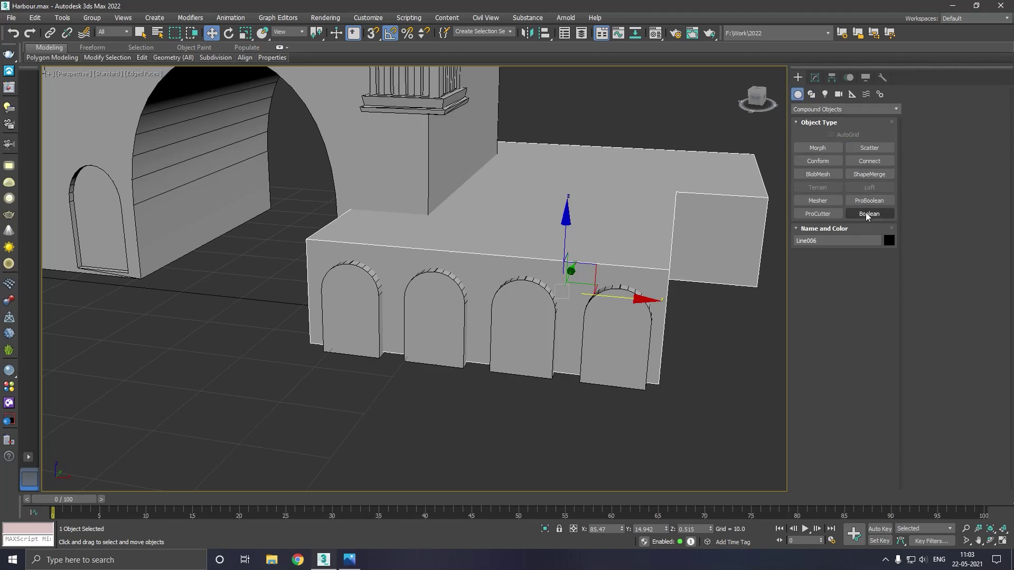
pyautogui.click(869, 213)
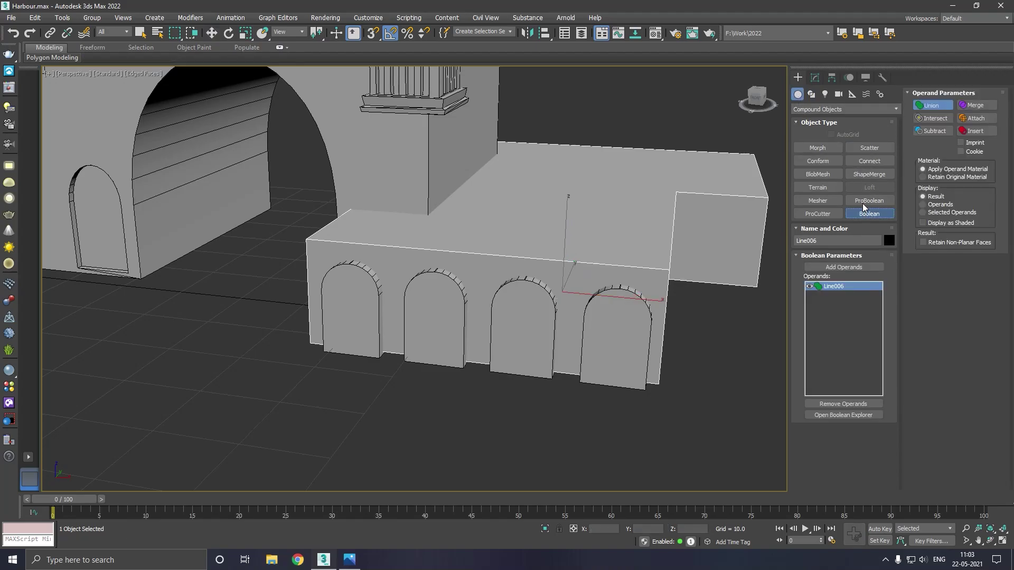
pyautogui.click(855, 268)
pyautogui.click(593, 350)
pyautogui.click(933, 130)
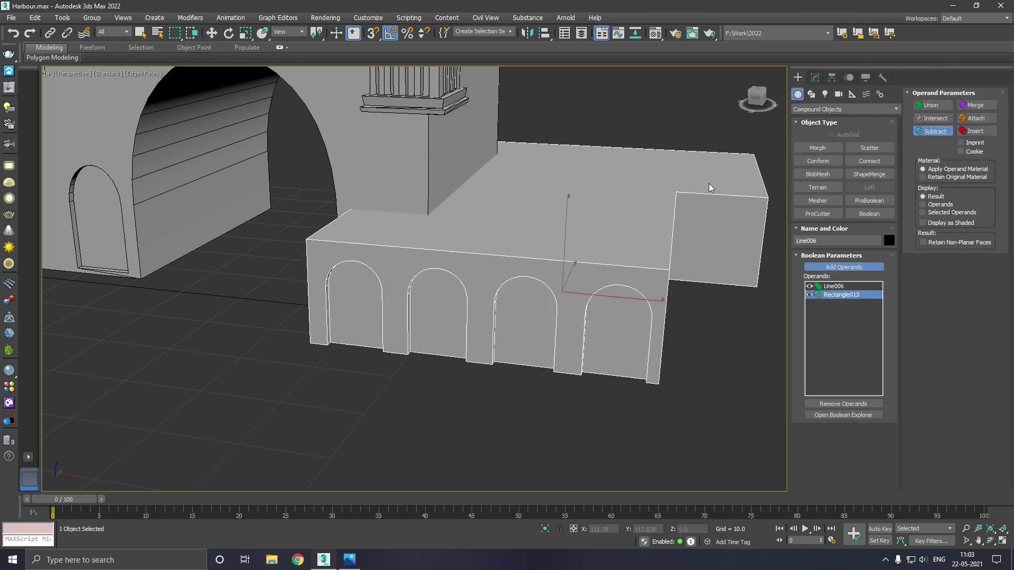
pyautogui.press('w')
pyautogui.keyDown('alt'); pyautogui.moveTo(639, 211); pyautogui.dragTo(599, 213, button='middle'); pyautogui.keyUp('alt')
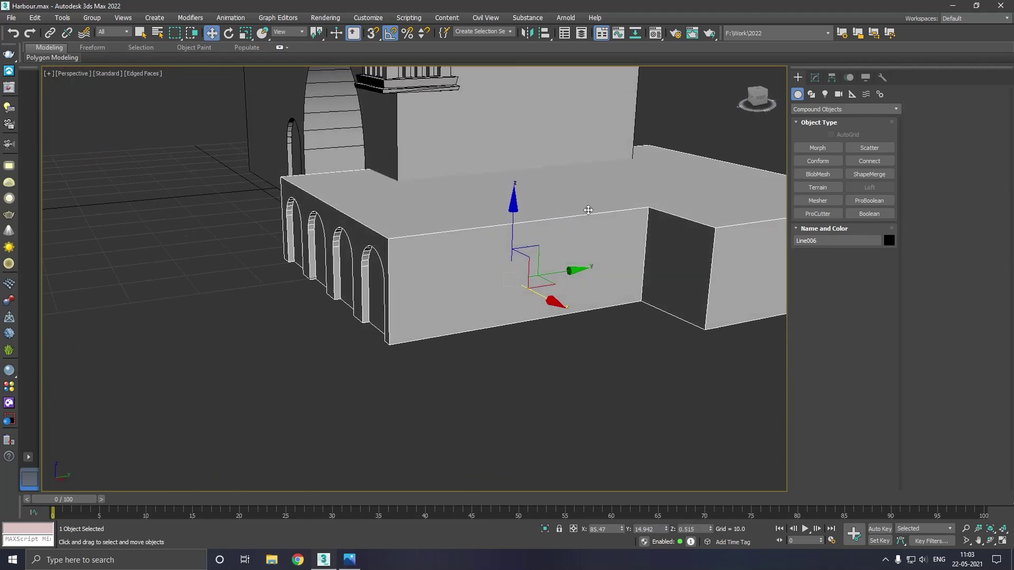
# Step: Orbit around the whole gate building with nothing selected to inspect it
pyautogui.scroll(-3, 531, 257)
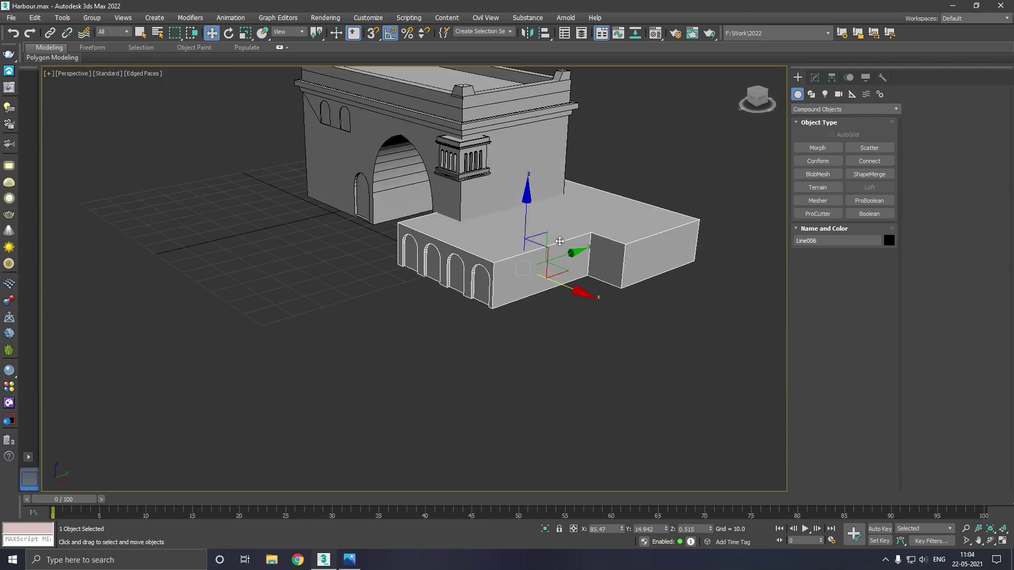
pyautogui.keyDown('alt'); pyautogui.moveTo(530, 257); pyautogui.dragTo(671, 256, button='middle'); pyautogui.keyUp('alt')
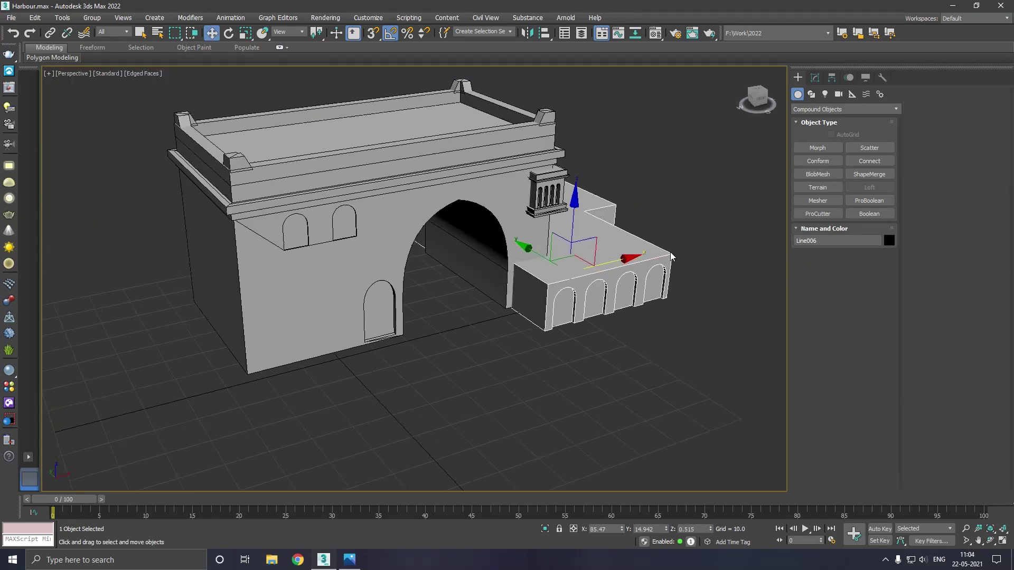
pyautogui.click(719, 281)
pyautogui.scroll(-3, 522, 283)
pyautogui.keyDown('alt'); pyautogui.moveTo(598, 261); pyautogui.dragTo(525, 261, button='middle'); pyautogui.keyUp('alt')
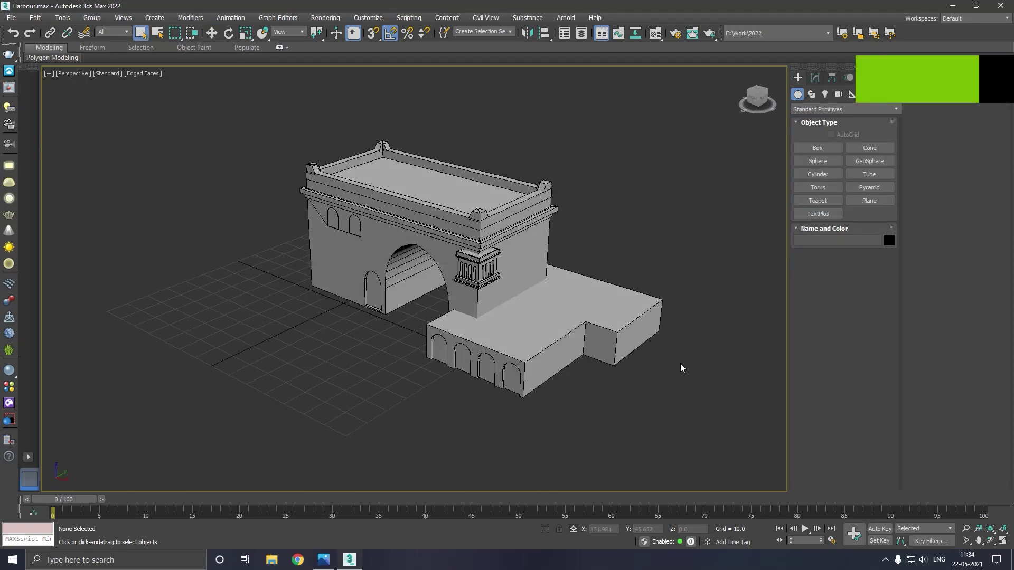
# Step: In Top wireframe view, start a Straight Stair and cancel the unsnapped first attempt
pyautogui.press('t')
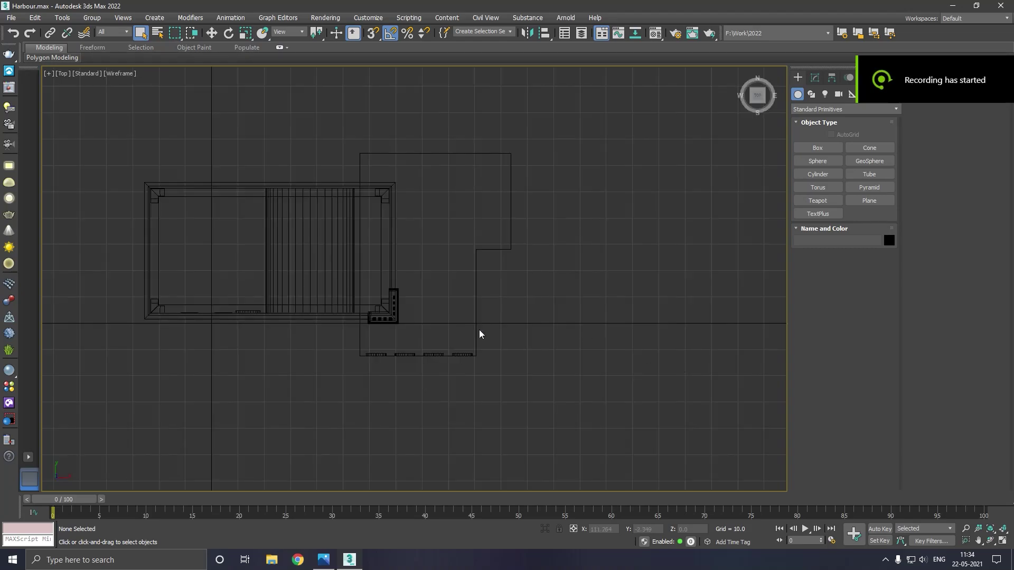
pyautogui.scroll(5, 494, 269)
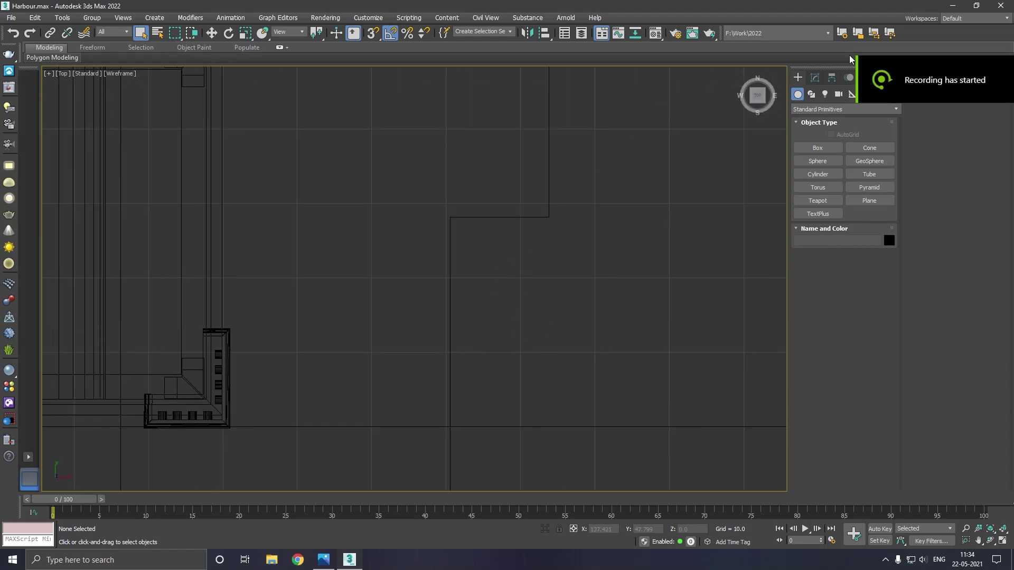
pyautogui.click(816, 109)
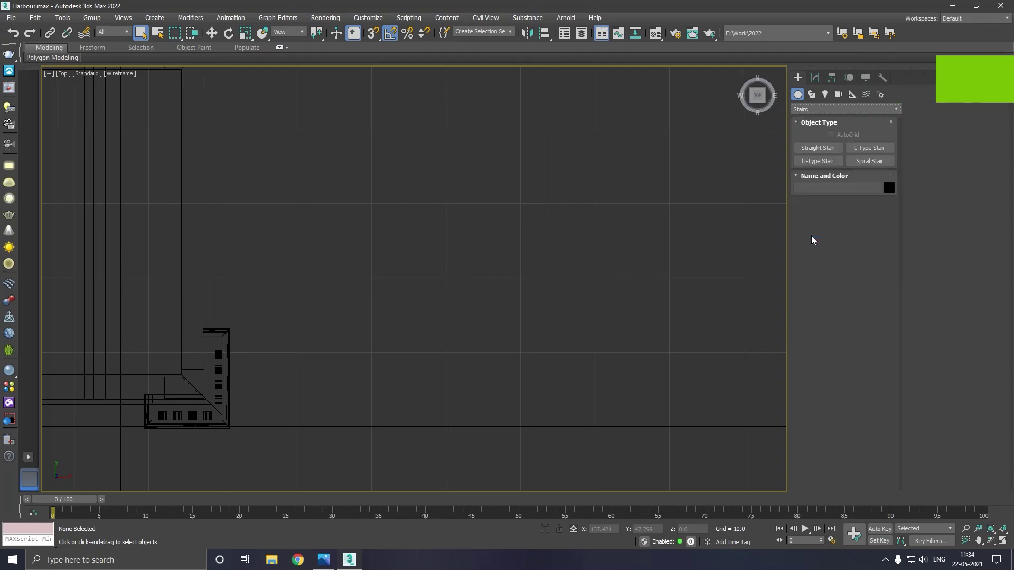
pyautogui.click(811, 236)
pyautogui.click(823, 147)
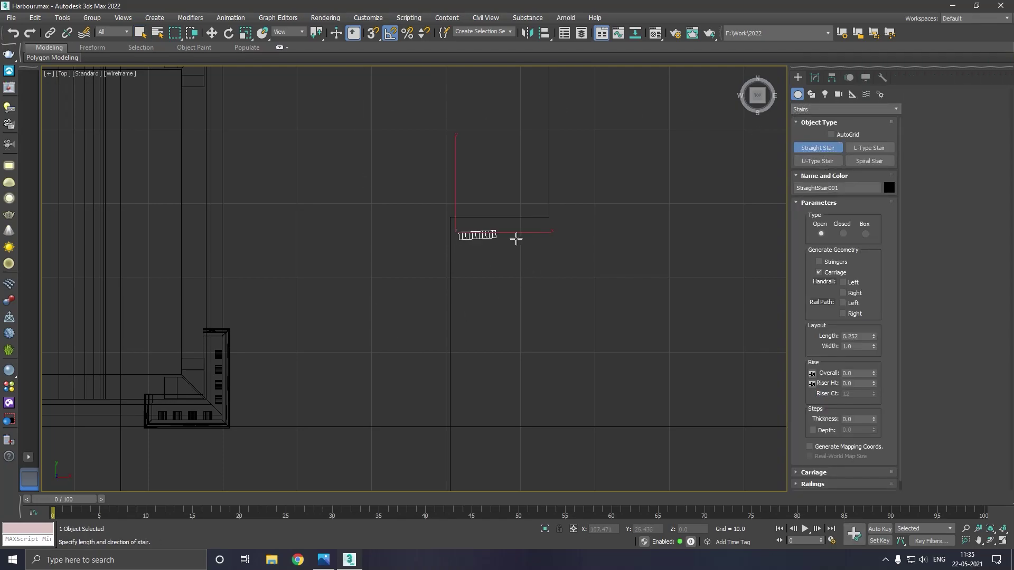
pyautogui.moveTo(465, 238); pyautogui.dragTo(581, 233)
pyautogui.keyDown('shift'); pyautogui.rightClick(581, 233); pyautogui.keyUp('shift')
pyautogui.rightClick(562, 261)
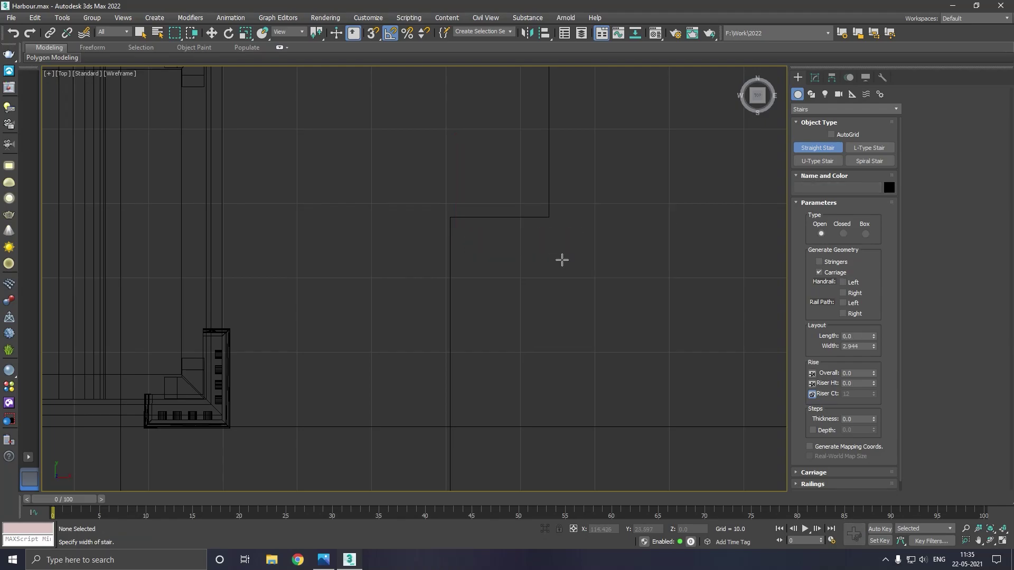
# Step: With grid snaps on, draw a 10 by 10 straight stair beside the lower block
pyautogui.click(379, 36)
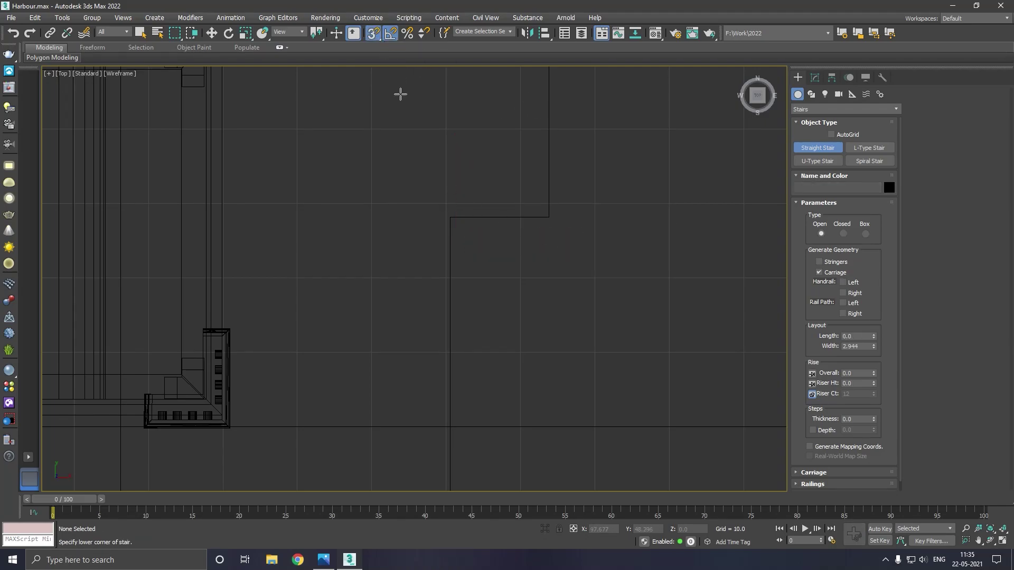
pyautogui.moveTo(448, 352); pyautogui.dragTo(530, 358)
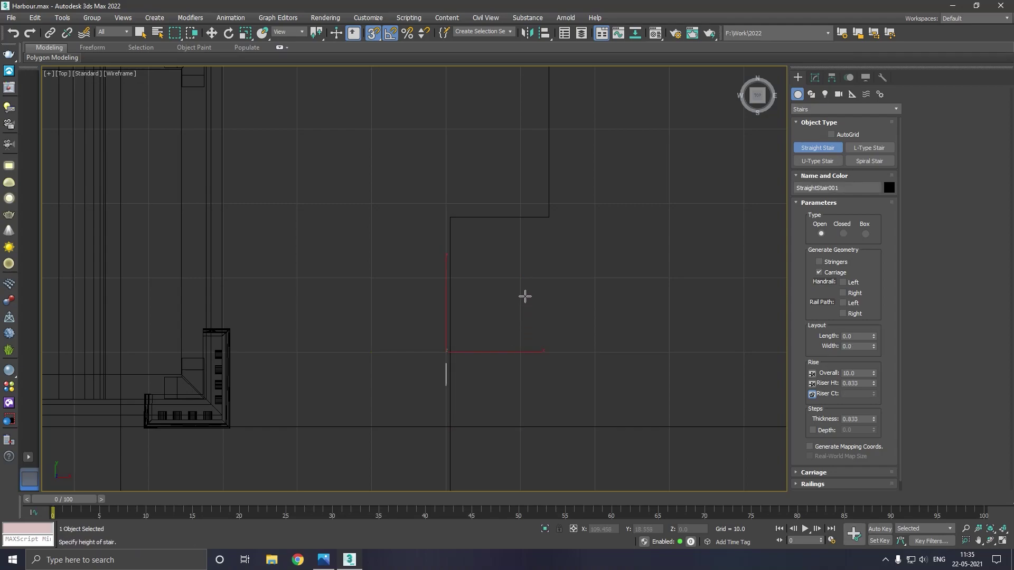
pyautogui.rightClick(524, 294)
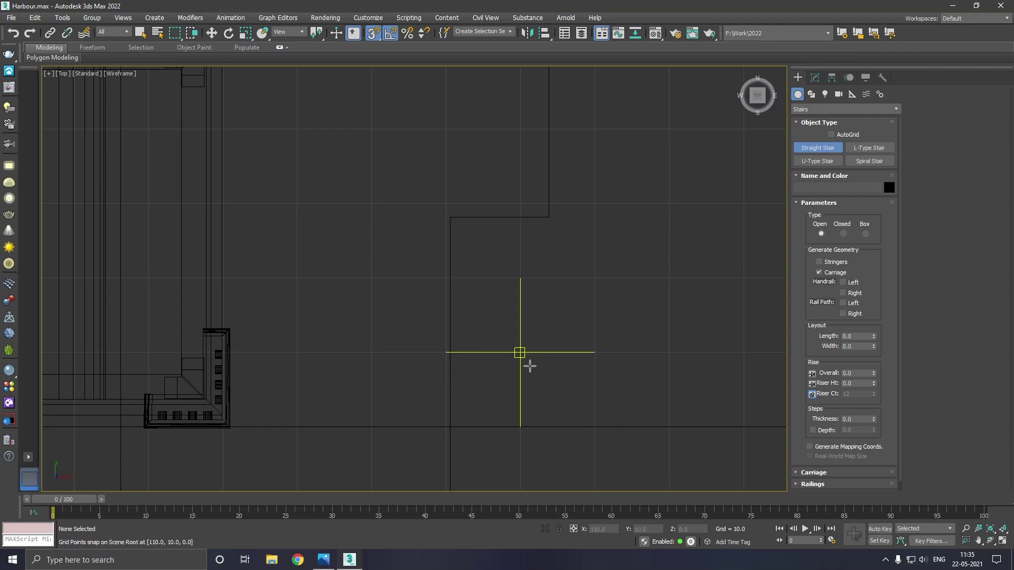
pyautogui.moveTo(530, 365); pyautogui.dragTo(603, 350)
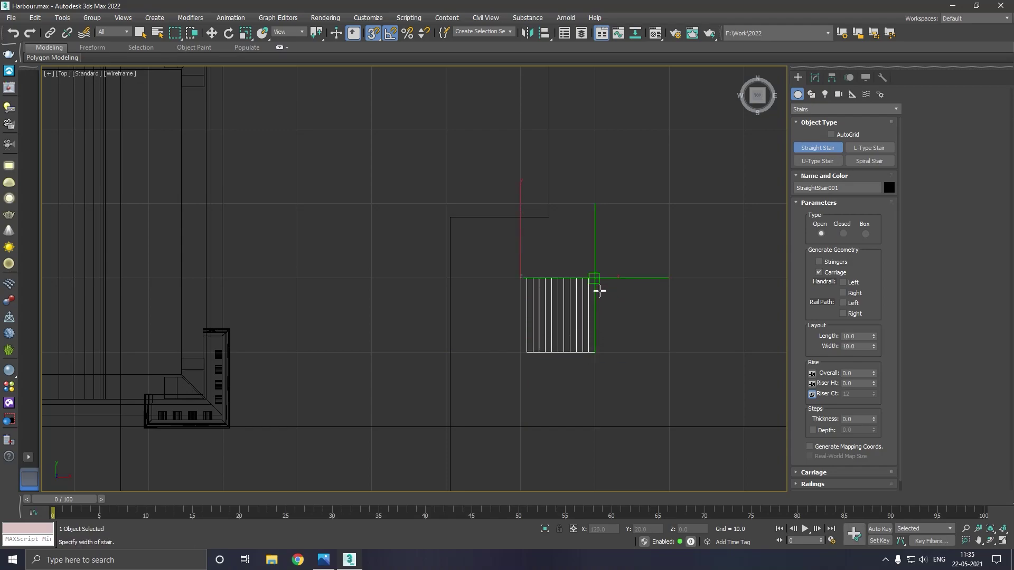
pyautogui.click(593, 280)
pyautogui.rightClick(543, 281)
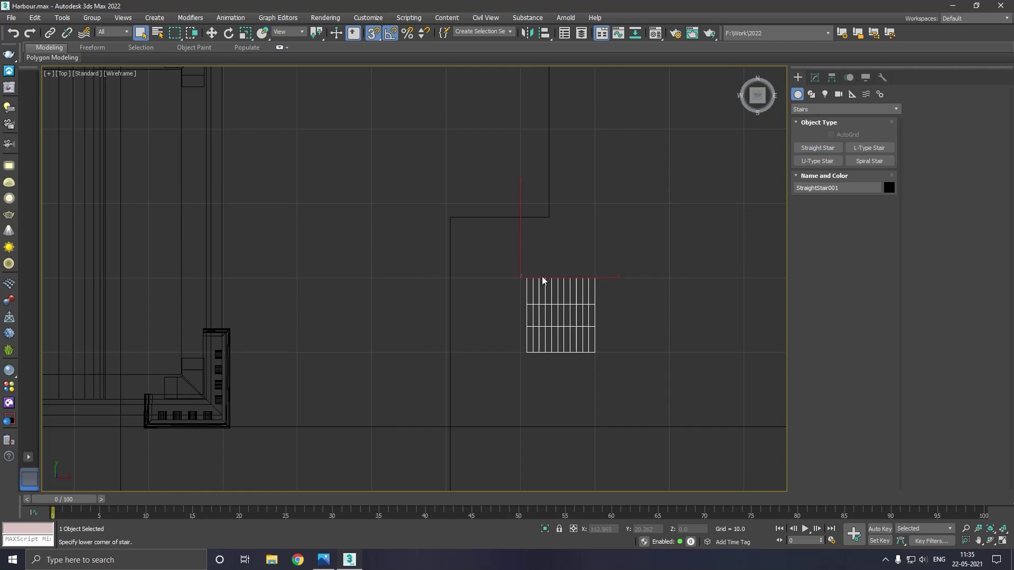
pyautogui.click(377, 36)
pyautogui.press('p')
pyautogui.press('m')
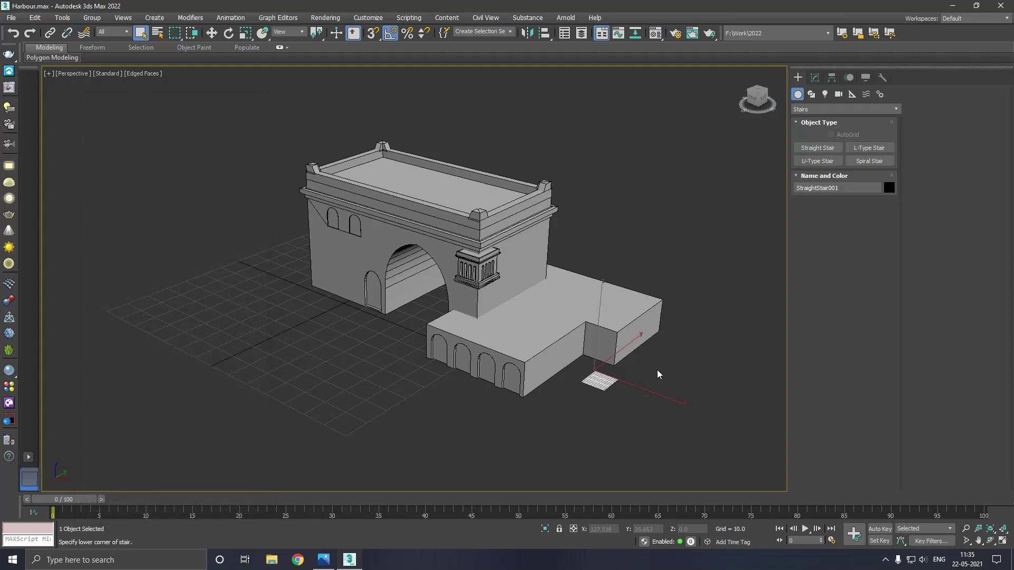
# Step: Give StraightStair001 a 3.55 overall rise and the solid Box stair type
pyautogui.press('w')
pyautogui.scroll(1, 597, 350)
pyautogui.scroll(1, 553, 351)
pyautogui.scroll(1, 553, 344)
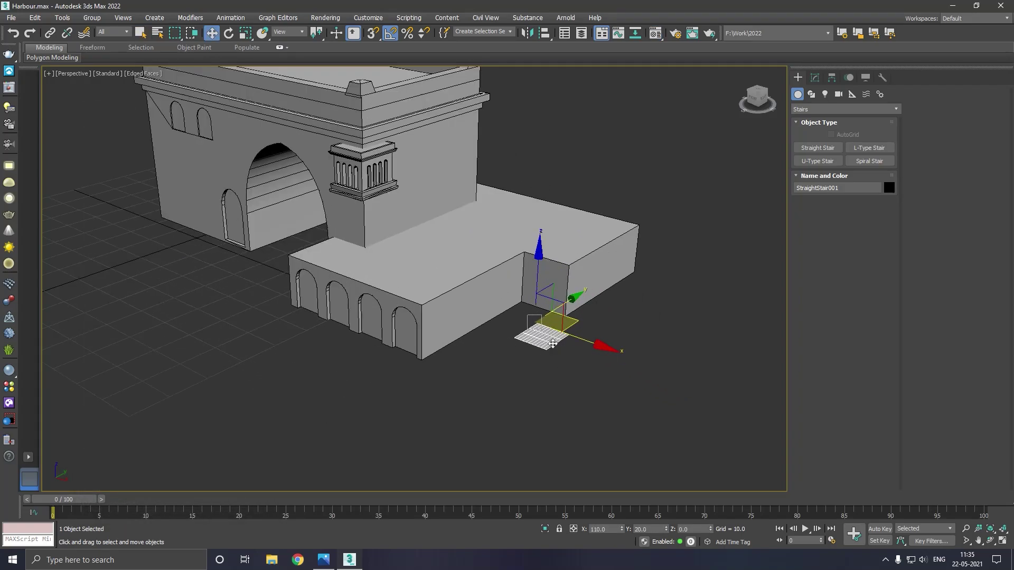
pyautogui.scroll(3, 553, 344)
pyautogui.scroll(2, 553, 344)
pyautogui.click(815, 78)
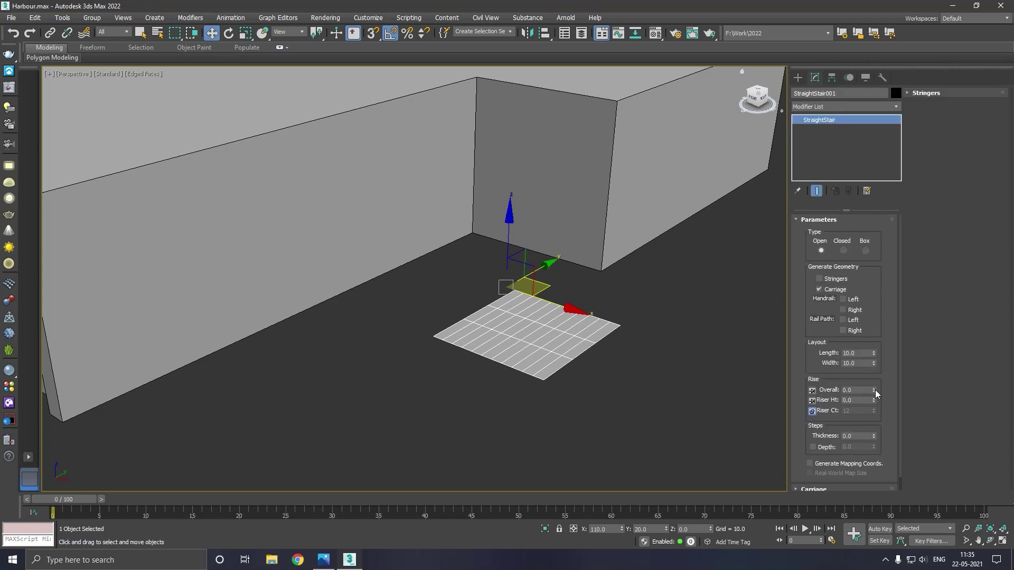
pyautogui.moveTo(874, 390); pyautogui.dragTo(838, 271)
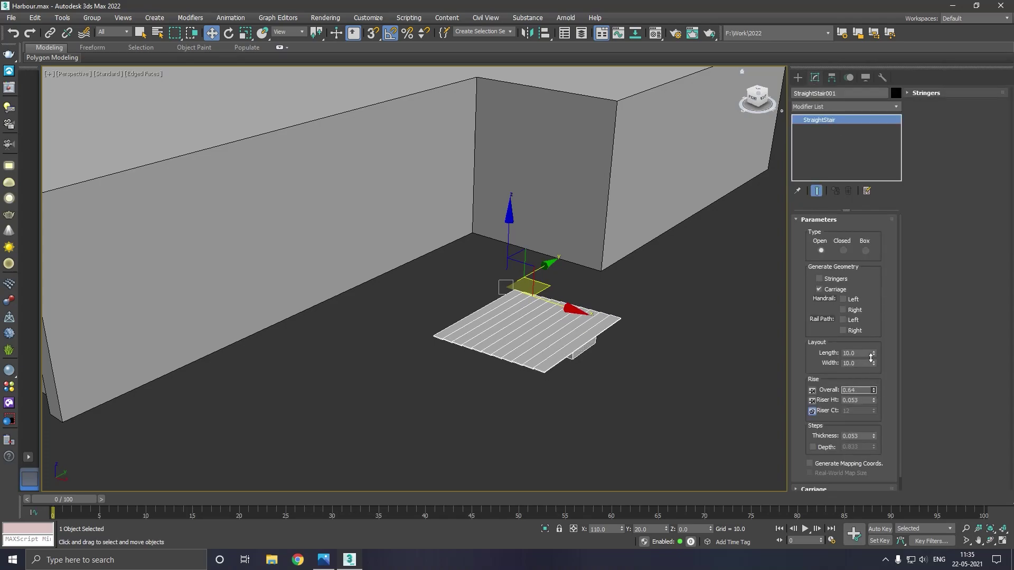
pyautogui.click(865, 251)
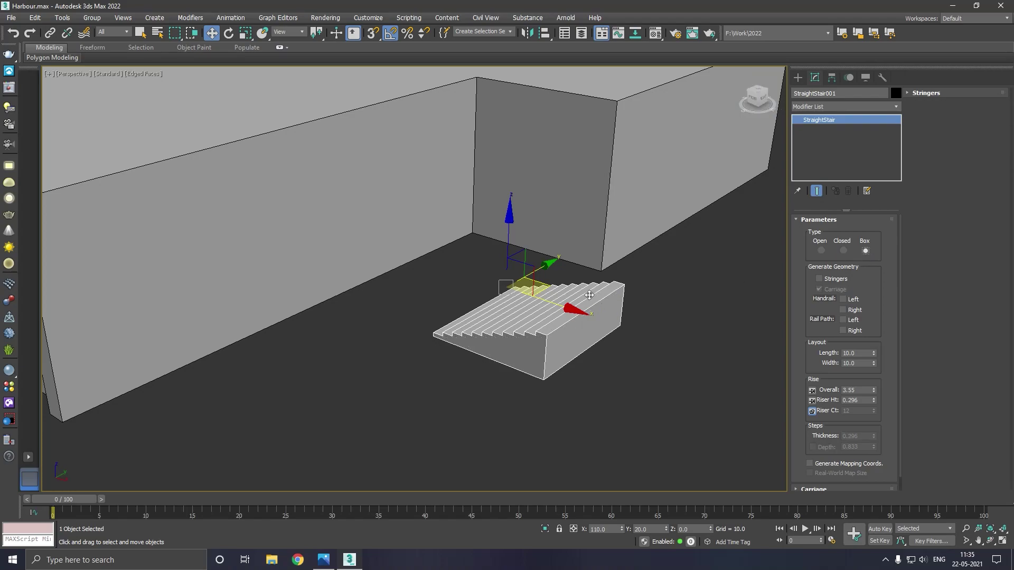
# Step: Centre the stair's pivot on the object with Affect Pivot Only
pyautogui.click(835, 79)
pyautogui.click(840, 151)
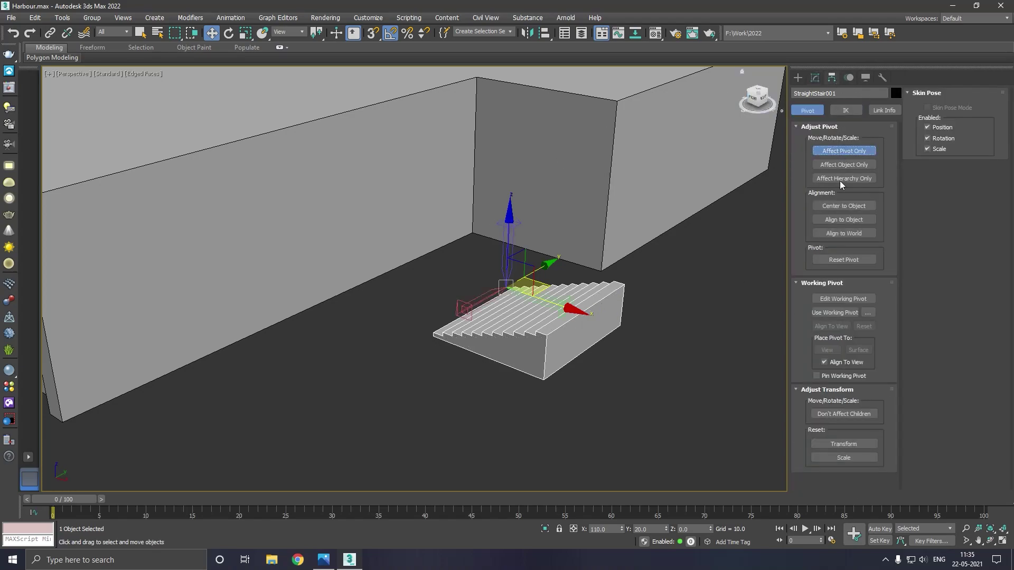
pyautogui.click(844, 206)
pyautogui.click(815, 78)
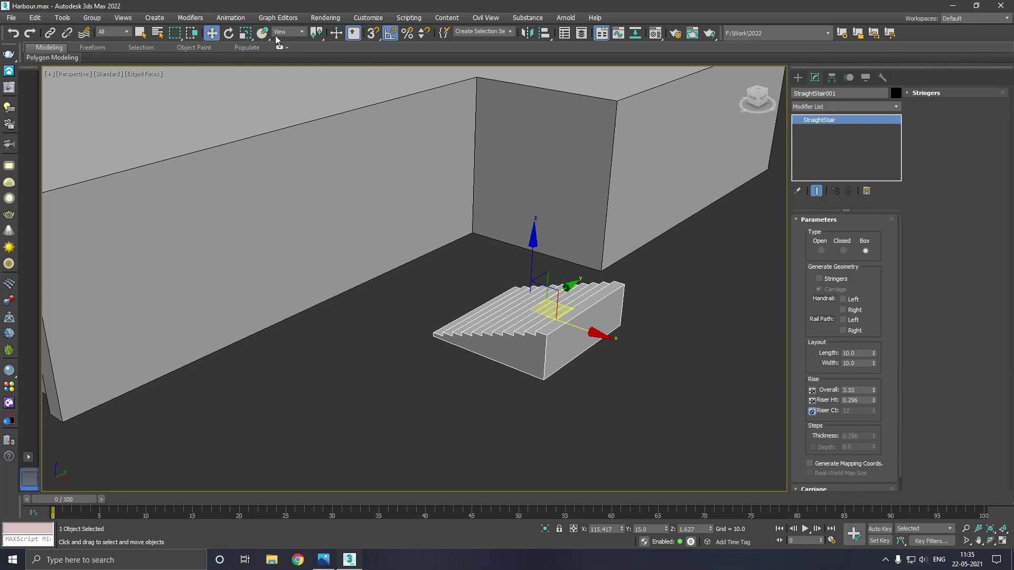
# Step: Rotate the staircase to face the wall, make it taller, and move it against the wall
pyautogui.click(228, 32)
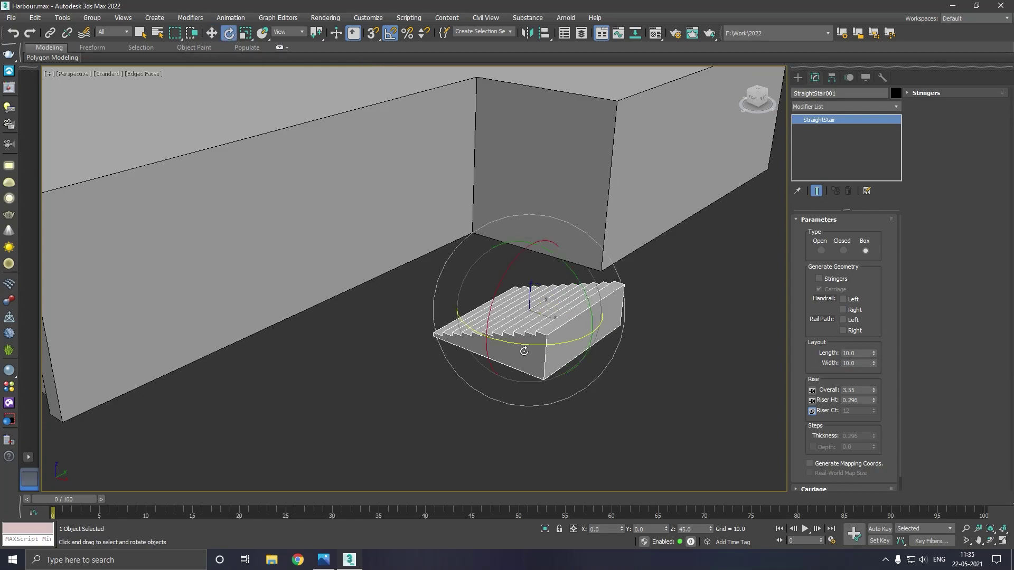
pyautogui.moveTo(524, 351); pyautogui.dragTo(533, 352)
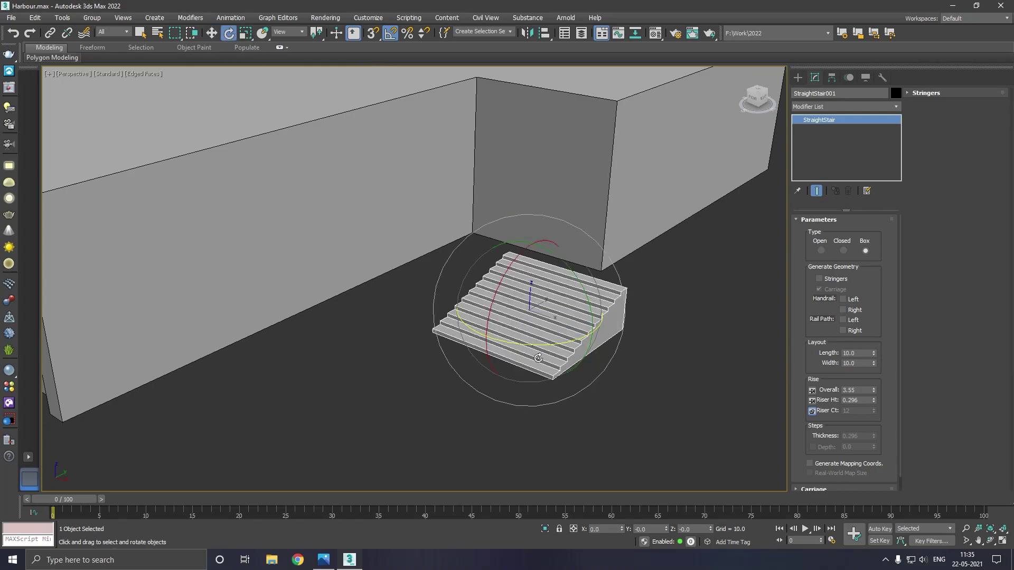
pyautogui.press('w')
pyautogui.moveTo(581, 336); pyautogui.dragTo(476, 342)
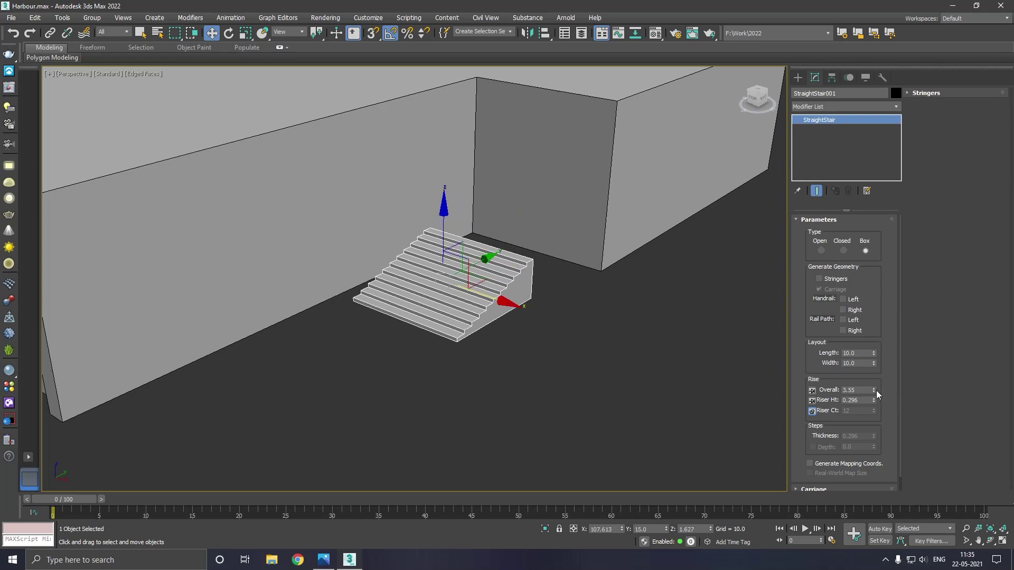
pyautogui.moveTo(874, 391); pyautogui.dragTo(875, 328)
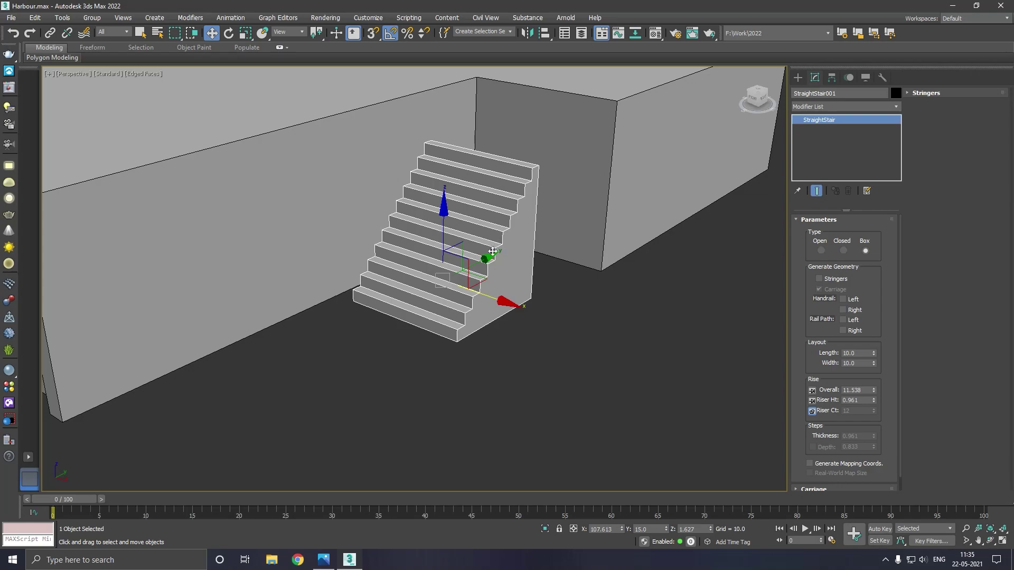
pyautogui.moveTo(492, 251); pyautogui.dragTo(556, 224)
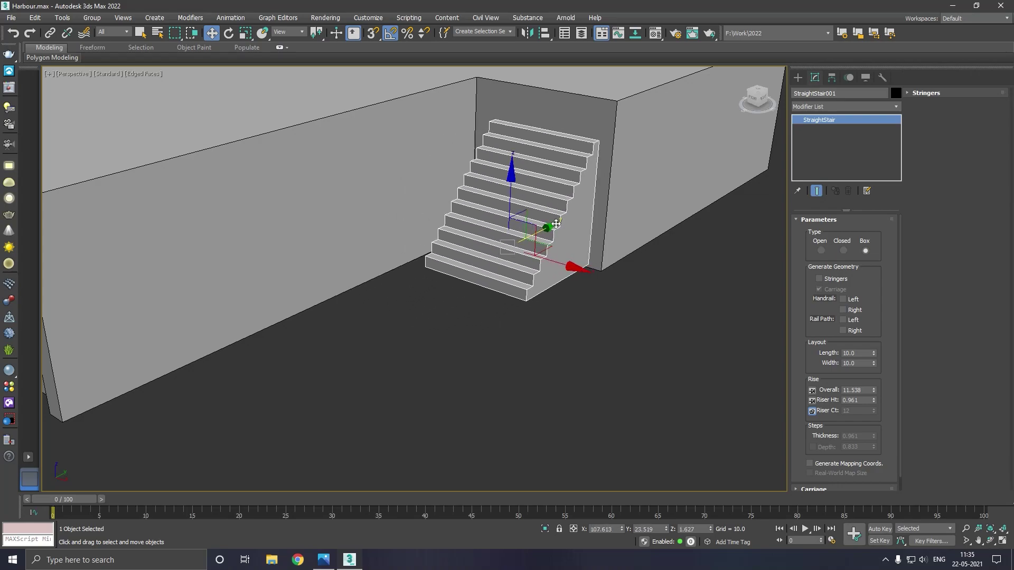
pyautogui.moveTo(556, 224)
pyautogui.keyDown('alt'); pyautogui.mouseDown(button='middle')
pyautogui.moveTo(645, 217)
pyautogui.moveTo(663, 188)
pyautogui.mouseUp(button='middle'); pyautogui.keyUp('alt')
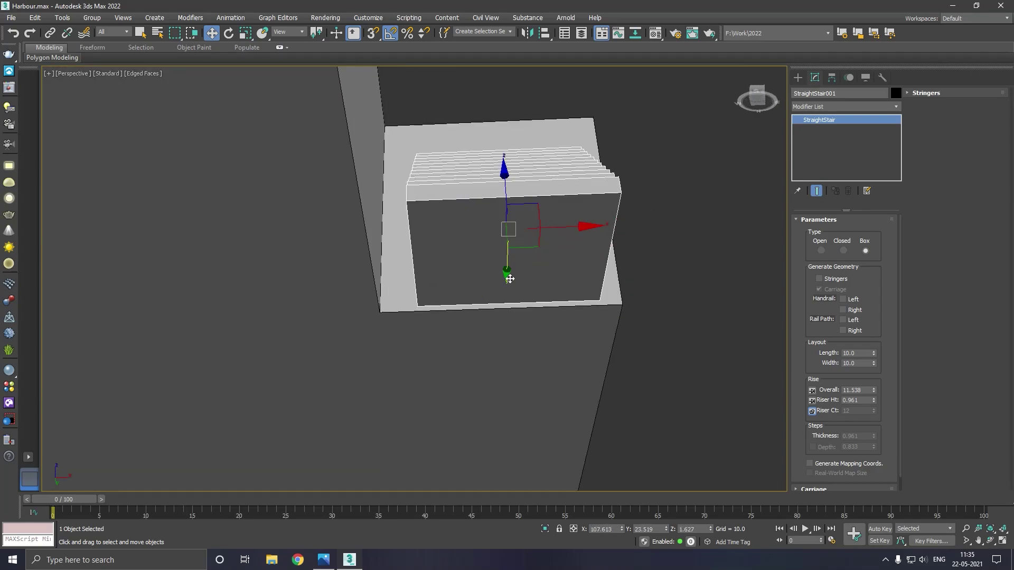
pyautogui.moveTo(509, 279); pyautogui.dragTo(513, 281)
pyautogui.moveTo(560, 234); pyautogui.dragTo(569, 235)
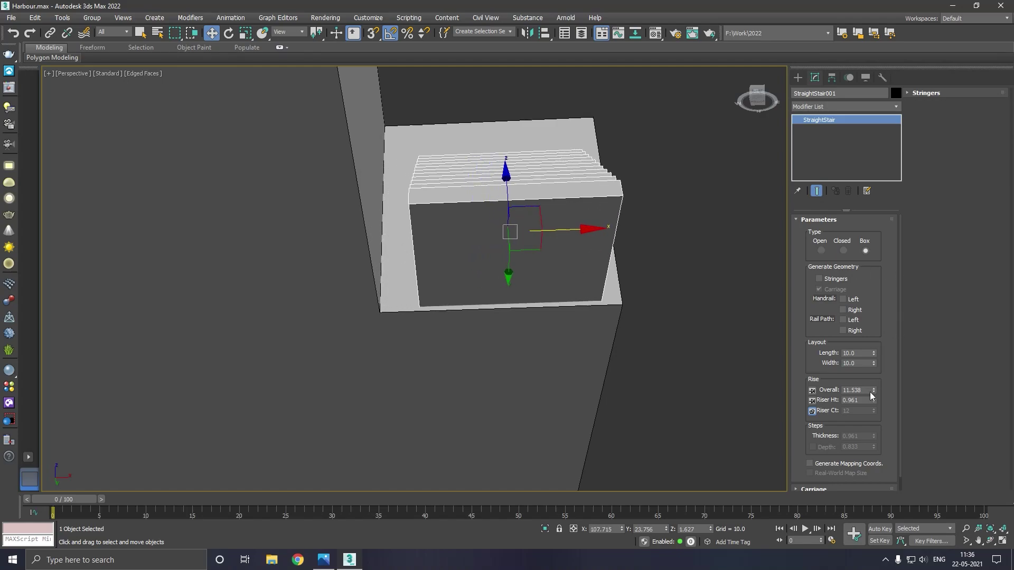
# Step: Widen the staircase toward 13.216 and settle it slightly into the slab
pyautogui.moveTo(874, 365); pyautogui.dragTo(873, 362)
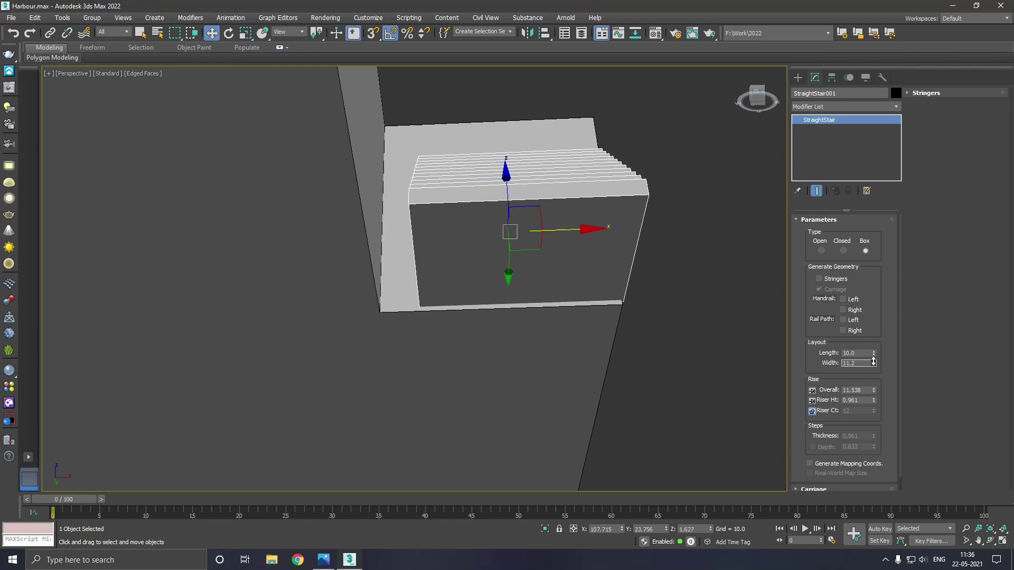
pyautogui.moveTo(581, 236); pyautogui.dragTo(538, 251)
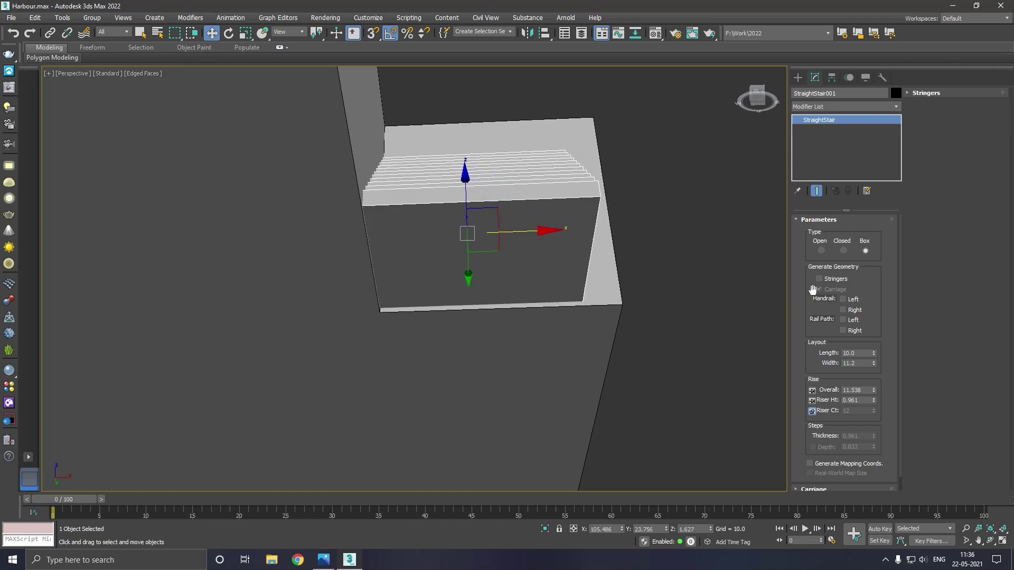
pyautogui.moveTo(872, 363); pyautogui.dragTo(869, 358)
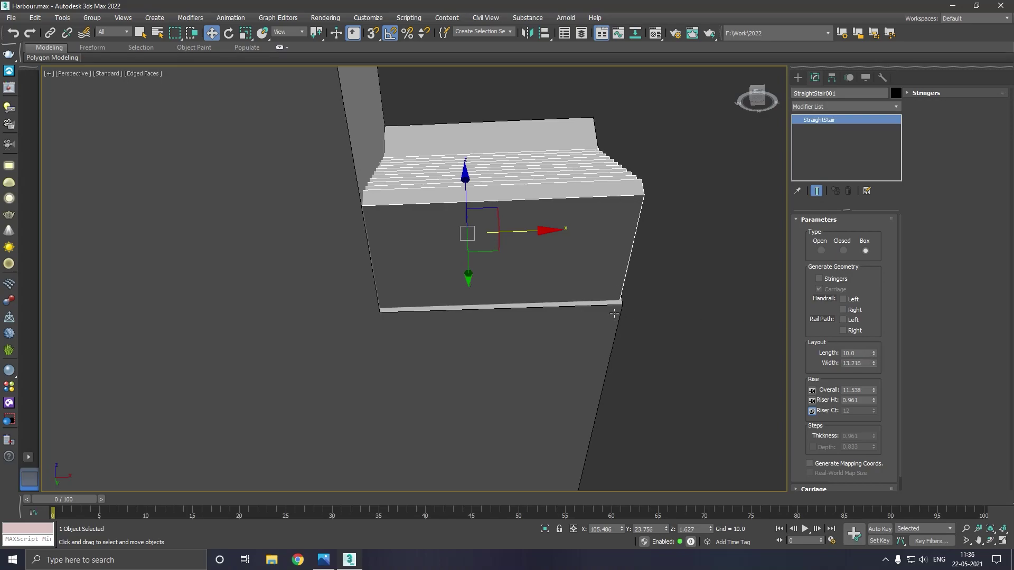
pyautogui.keyDown('alt'); pyautogui.moveTo(615, 313); pyautogui.dragTo(578, 339, button='middle'); pyautogui.keyUp('alt')
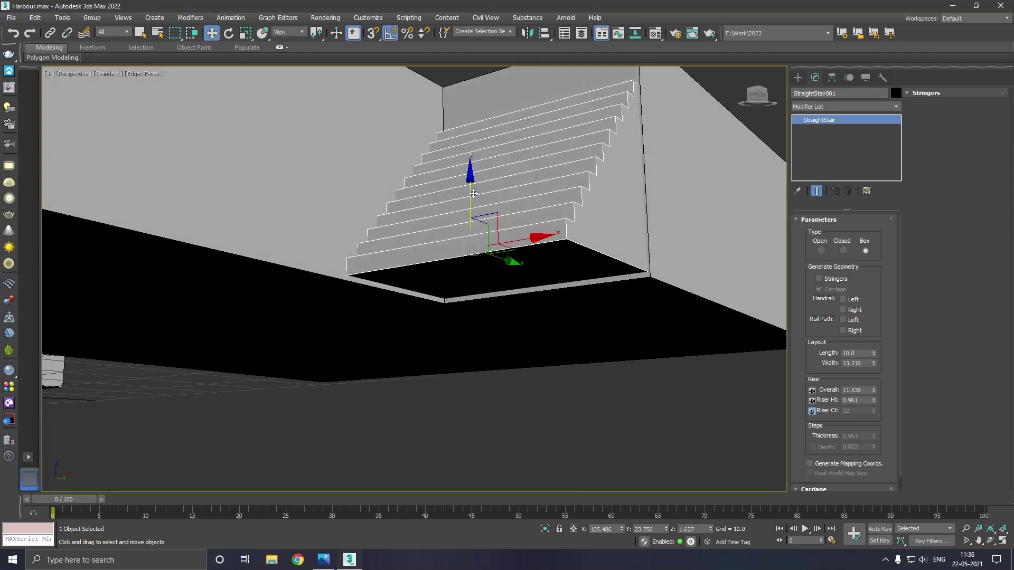
pyautogui.moveTo(474, 194); pyautogui.dragTo(478, 197)
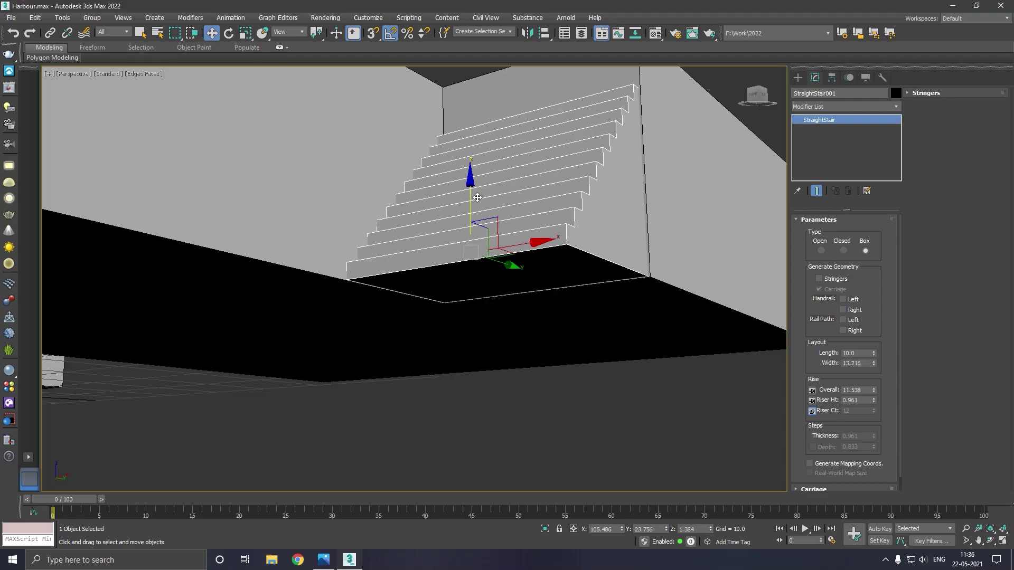
pyautogui.keyDown('alt'); pyautogui.moveTo(477, 198); pyautogui.dragTo(568, 184, button='middle'); pyautogui.keyUp('alt')
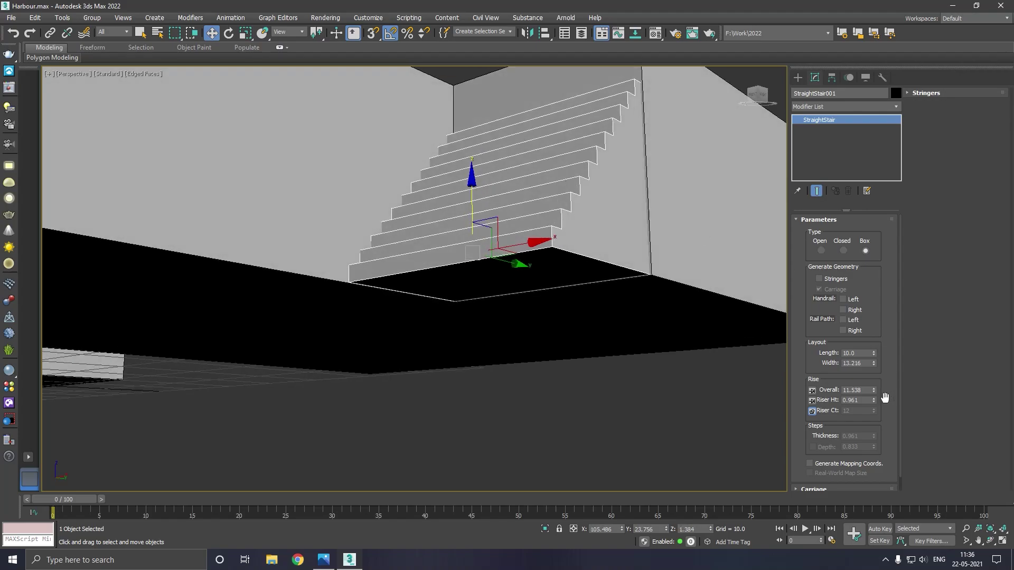
# Step: Raise the stair's overall rise to 15.248 and lengthen it to 22.494 against the wall
pyautogui.moveTo(874, 393); pyautogui.dragTo(871, 385)
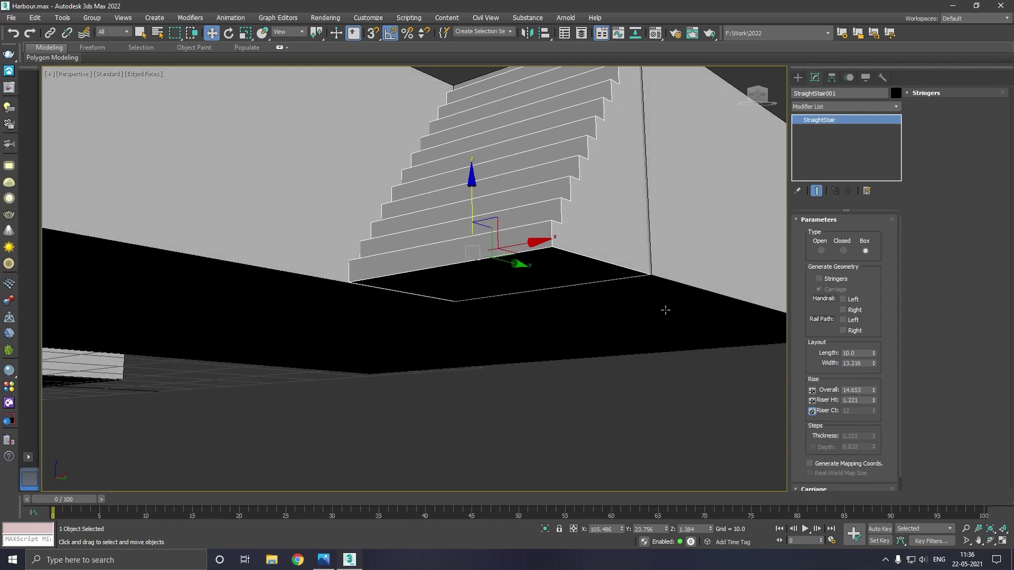
pyautogui.scroll(-5, 665, 310)
pyautogui.scroll(-1, 563, 285)
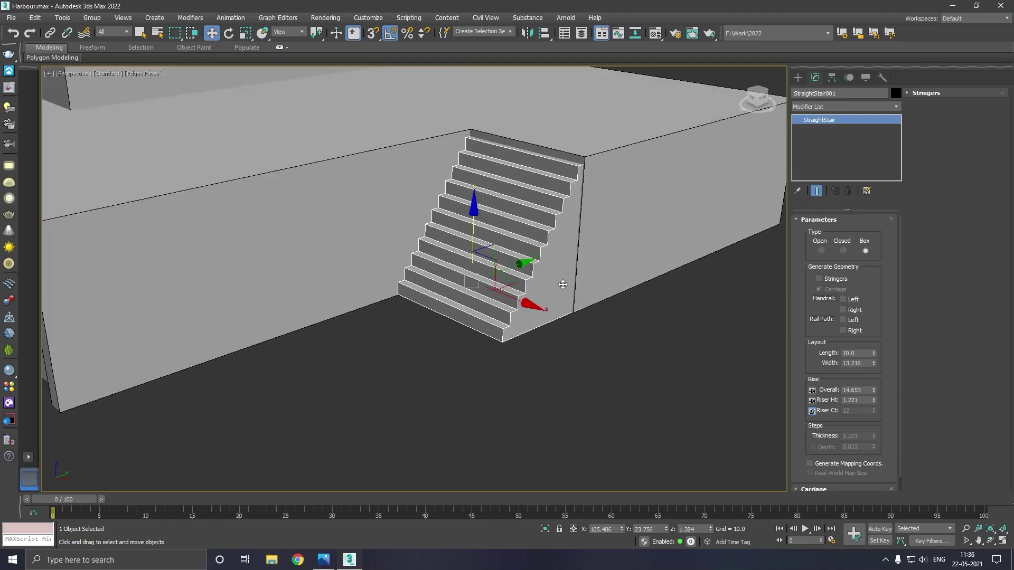
pyautogui.keyDown('alt'); pyautogui.moveTo(563, 285); pyautogui.dragTo(553, 285, button='middle'); pyautogui.keyUp('alt')
pyautogui.moveTo(524, 268); pyautogui.dragTo(492, 280)
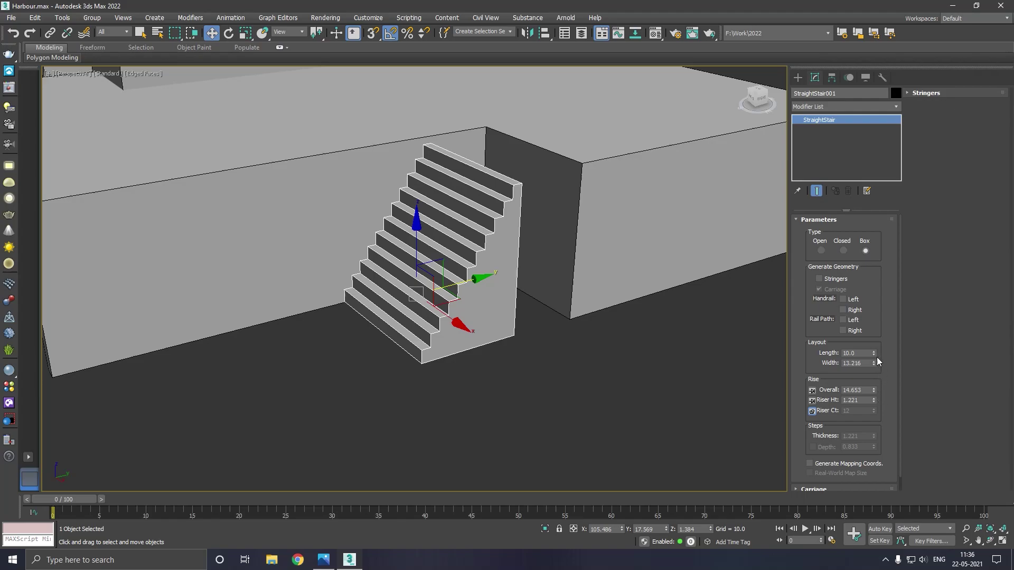
pyautogui.moveTo(873, 353); pyautogui.dragTo(878, 324)
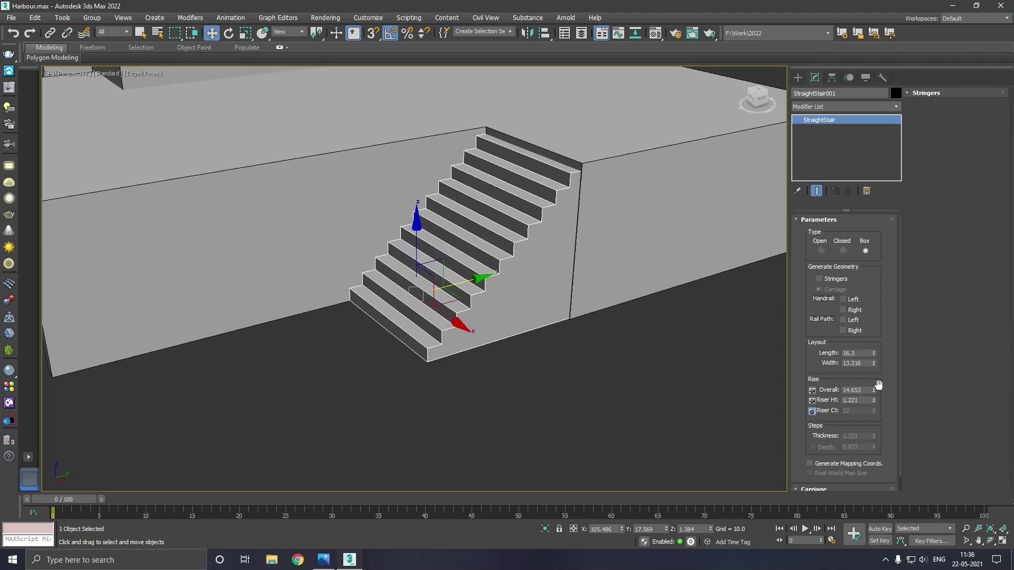
pyautogui.moveTo(873, 388); pyautogui.dragTo(873, 391)
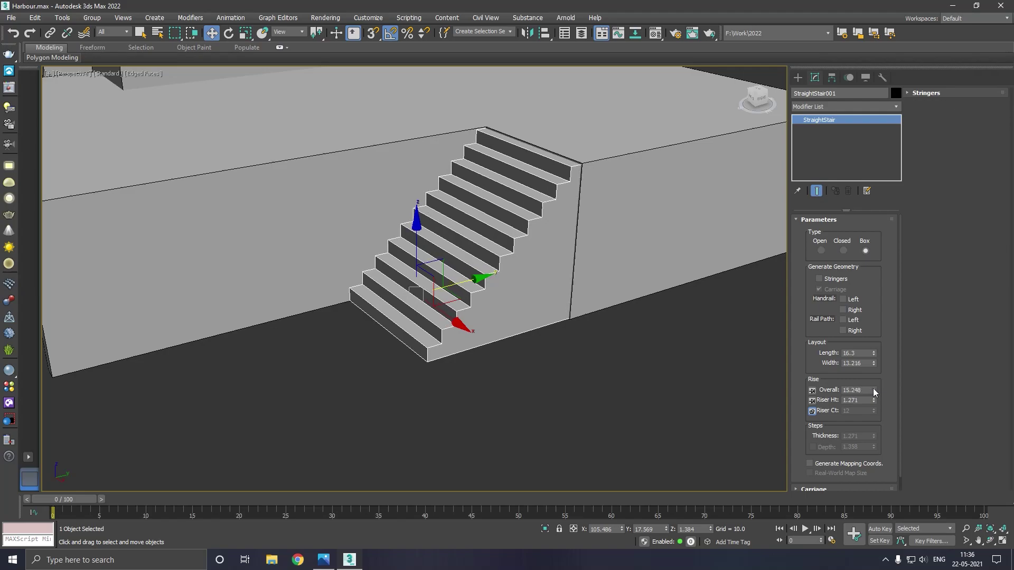
pyautogui.moveTo(491, 278); pyautogui.dragTo(424, 295)
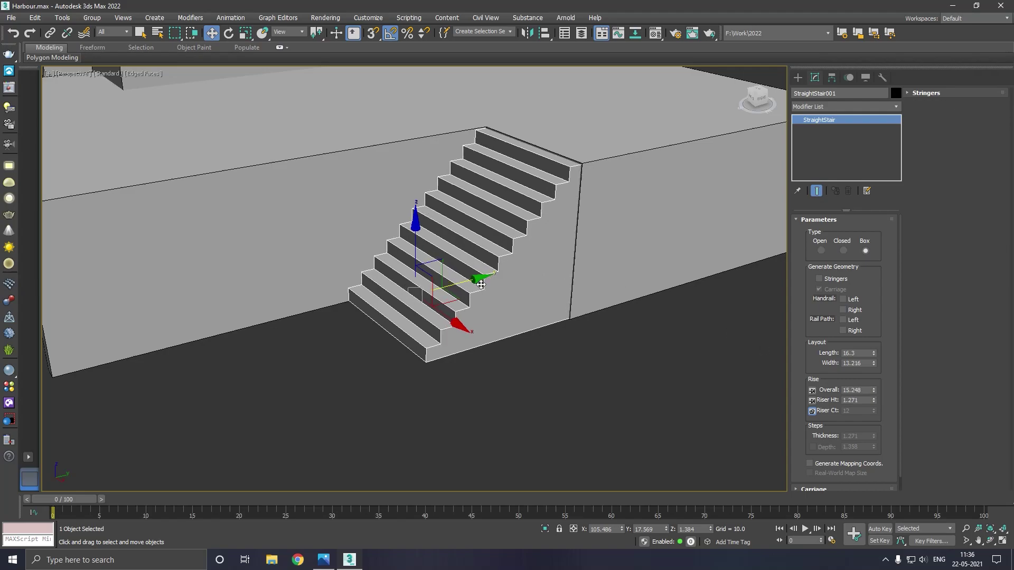
pyautogui.moveTo(874, 353); pyautogui.dragTo(878, 339)
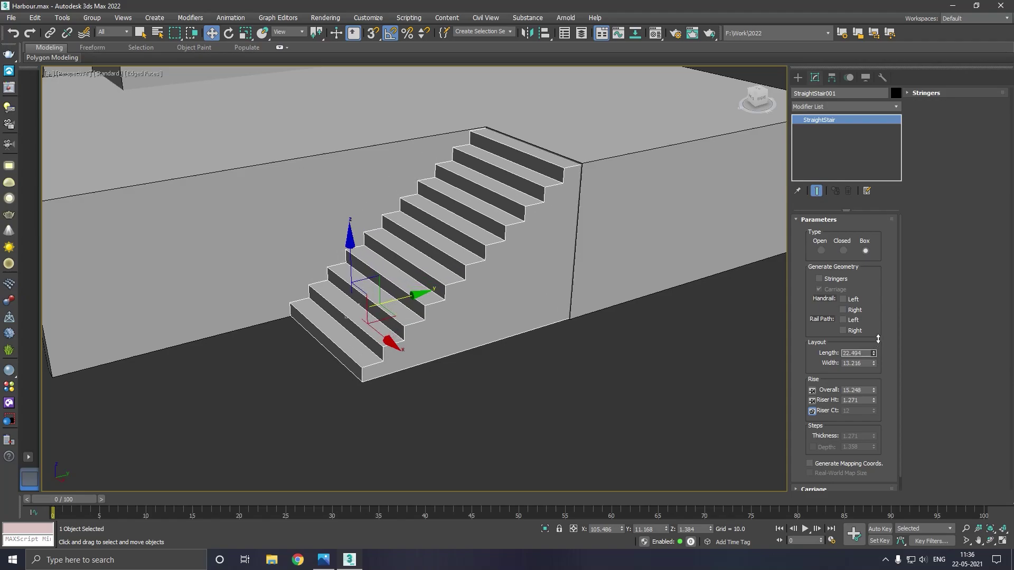
pyautogui.moveTo(633, 323)
pyautogui.keyDown('alt'); pyautogui.mouseDown(button='middle')
pyautogui.moveTo(684, 303)
pyautogui.moveTo(722, 265)
pyautogui.moveTo(683, 322)
pyautogui.moveTo(629, 333)
pyautogui.mouseUp(button='middle'); pyautogui.keyUp('alt')
pyautogui.click(683, 323)
# Step: Convert the Boolean base slab Line006 to Editable Poly and push its front face outward
pyautogui.scroll(-8, 541, 328)
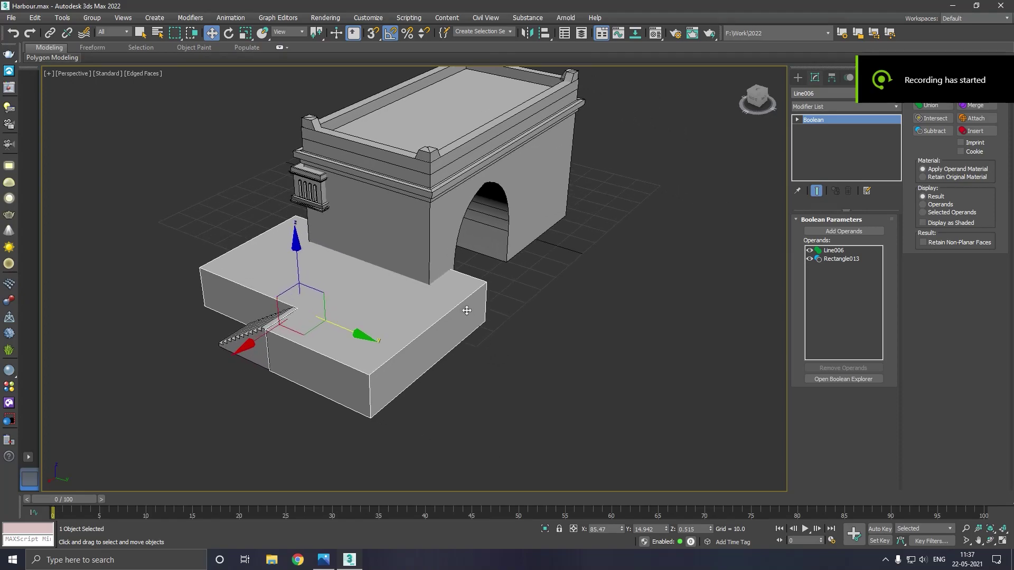
pyautogui.rightClick(829, 149)
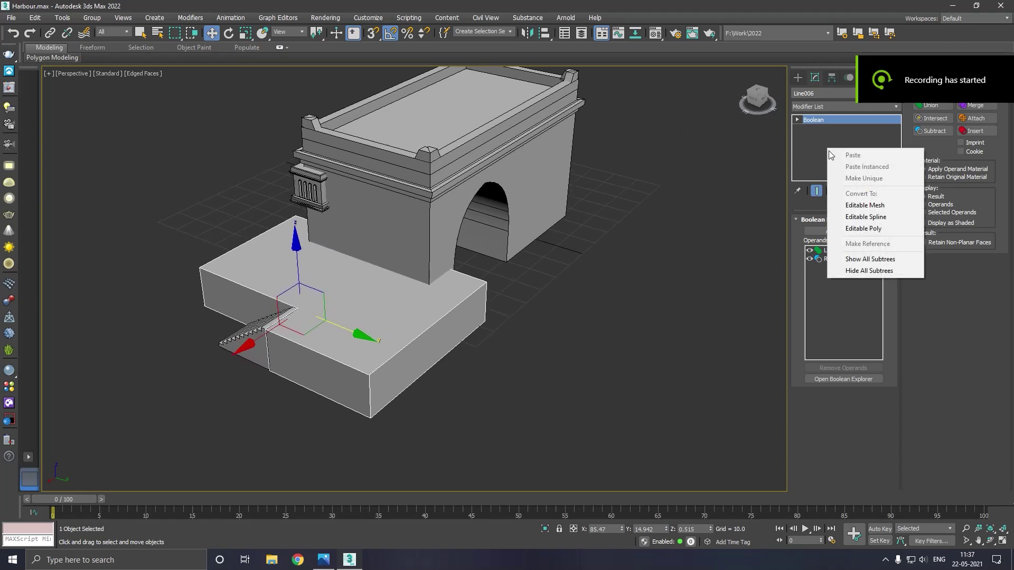
pyautogui.click(855, 229)
pyautogui.click(855, 232)
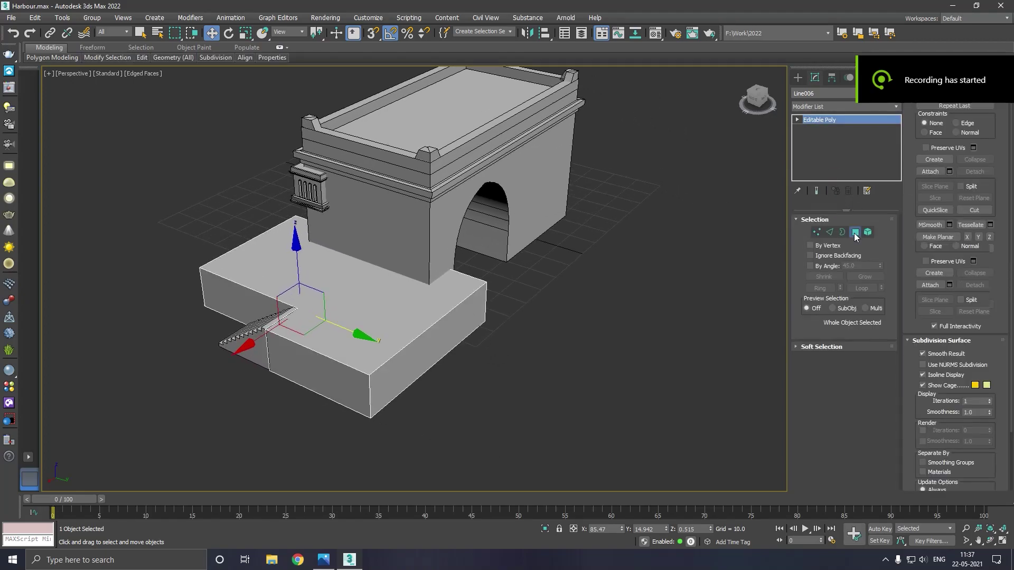
pyautogui.click(456, 354)
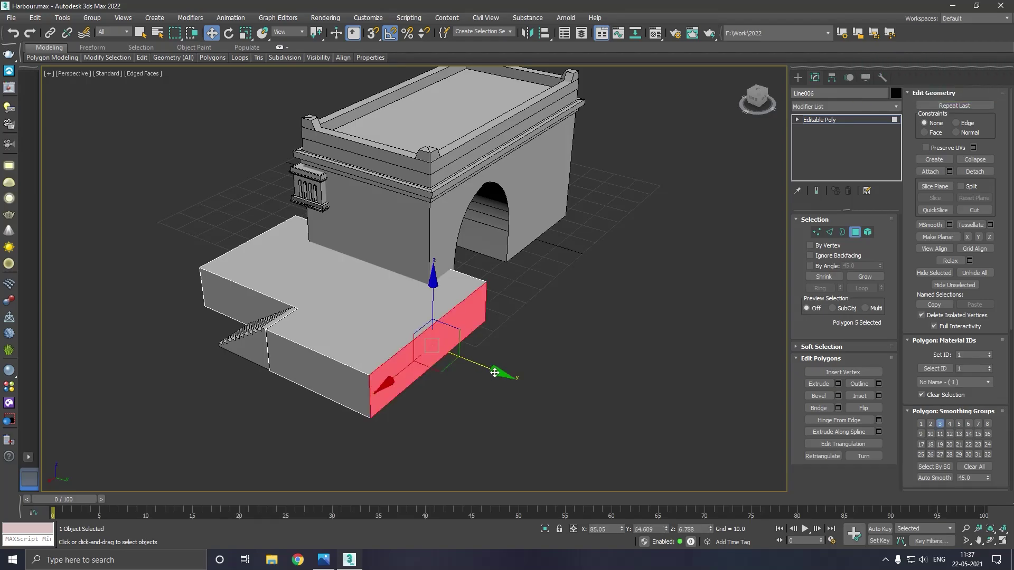
pyautogui.moveTo(492, 372); pyautogui.dragTo(530, 377)
pyautogui.keyDown('alt'); pyautogui.moveTo(462, 353); pyautogui.dragTo(459, 356, button='middle'); pyautogui.keyUp('alt')
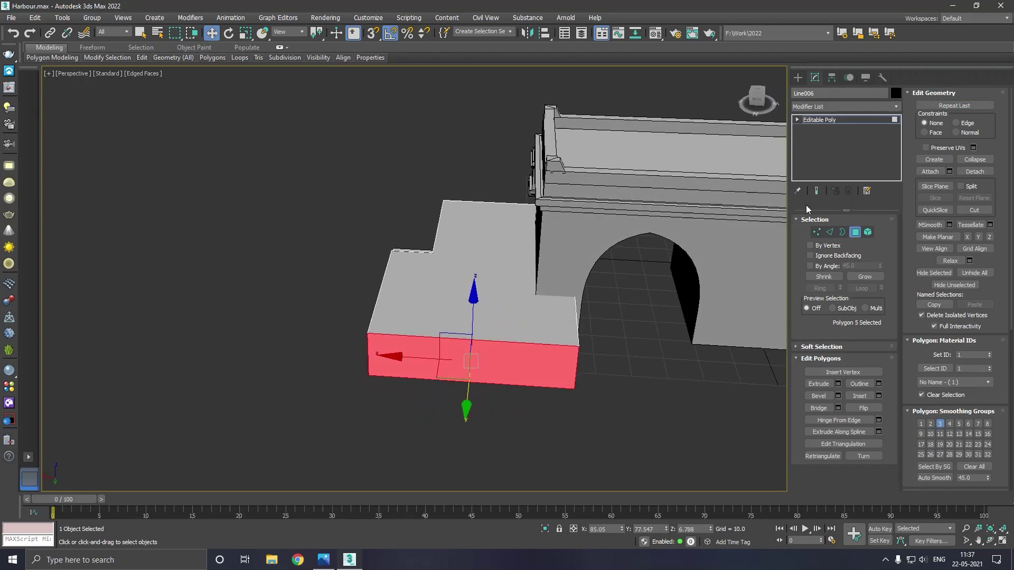
pyautogui.click(813, 121)
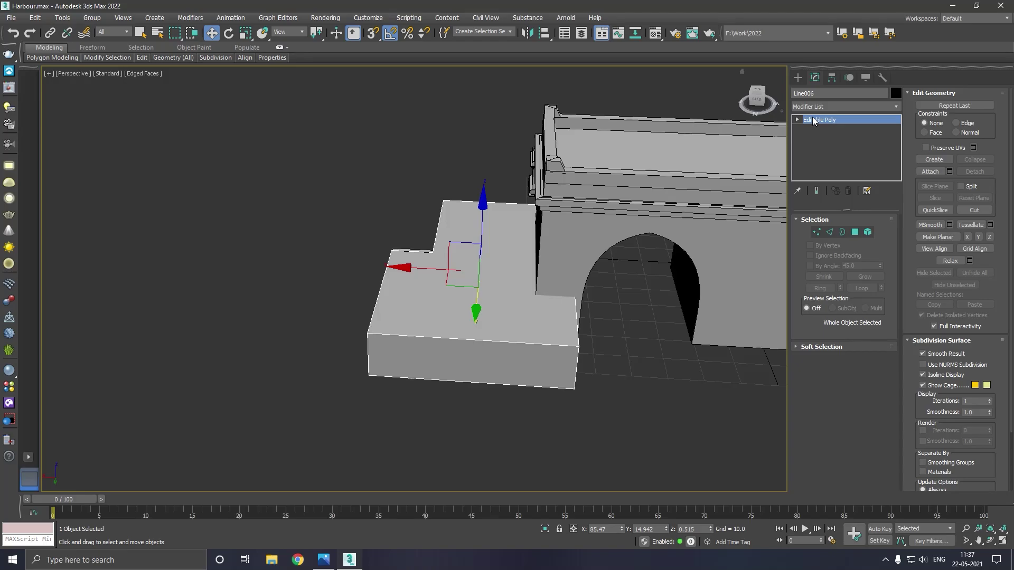
pyautogui.press('t')
pyautogui.scroll(-5, 356, 227)
# Step: In Top view, draw a flat box about 27.3 by 28.2 just past the building corner
pyautogui.click(502, 235)
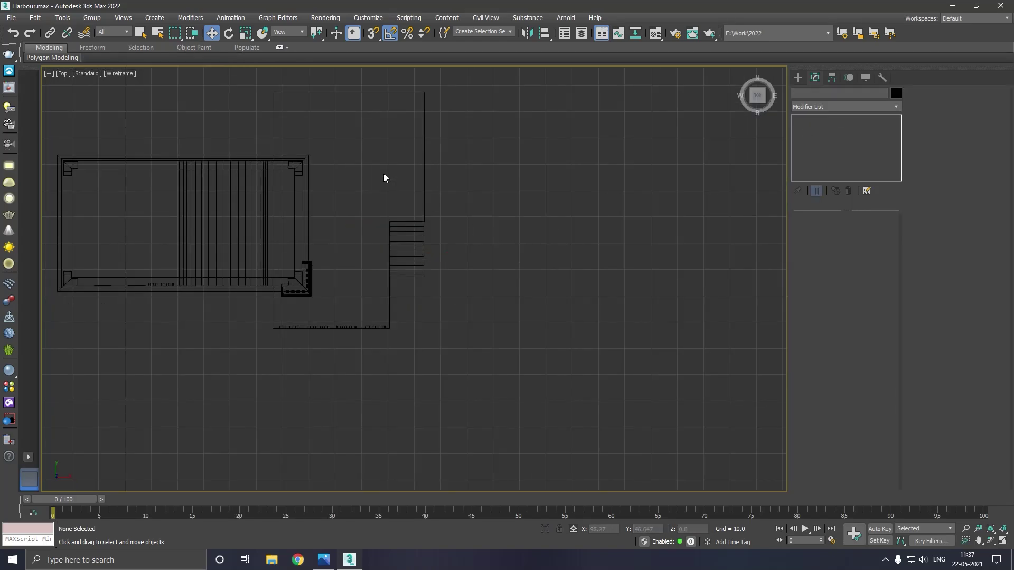
pyautogui.moveTo(383, 177); pyautogui.dragTo(517, 249, button='middle')
pyautogui.scroll(2, 453, 238)
pyautogui.scroll(2, 449, 234)
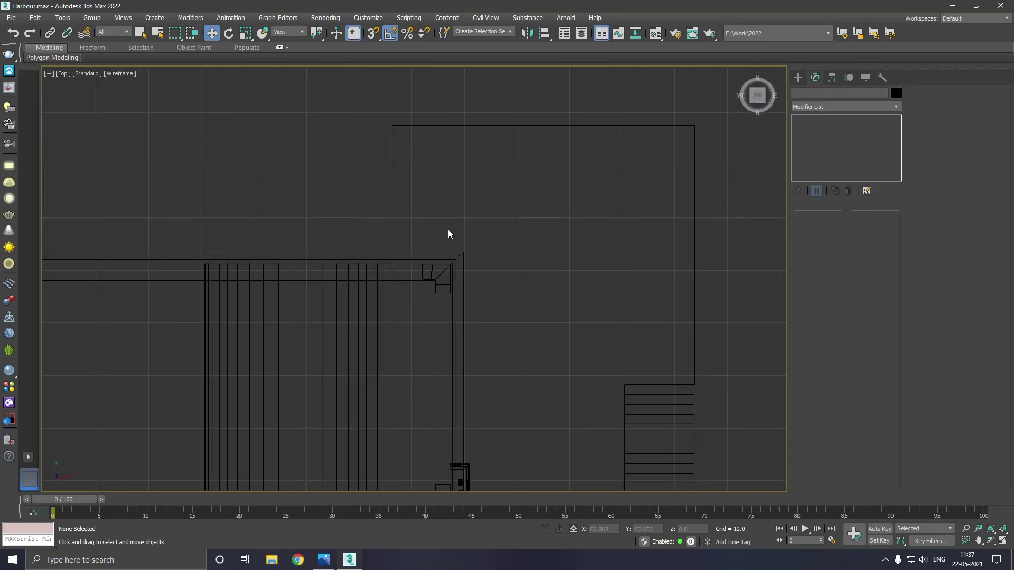
pyautogui.click(797, 77)
pyautogui.click(824, 109)
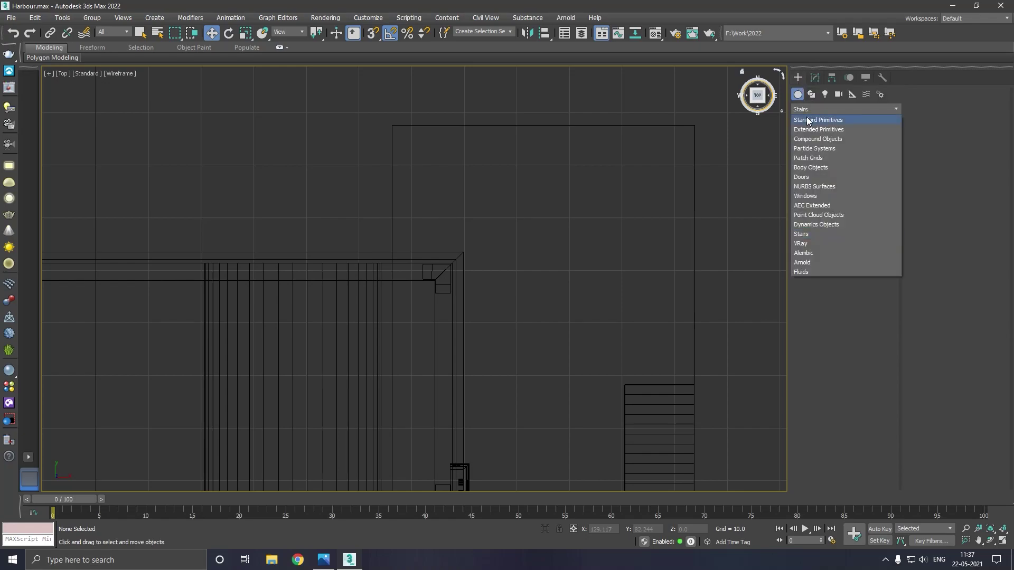
pyautogui.click(818, 148)
pyautogui.moveTo(444, 200); pyautogui.dragTo(601, 351)
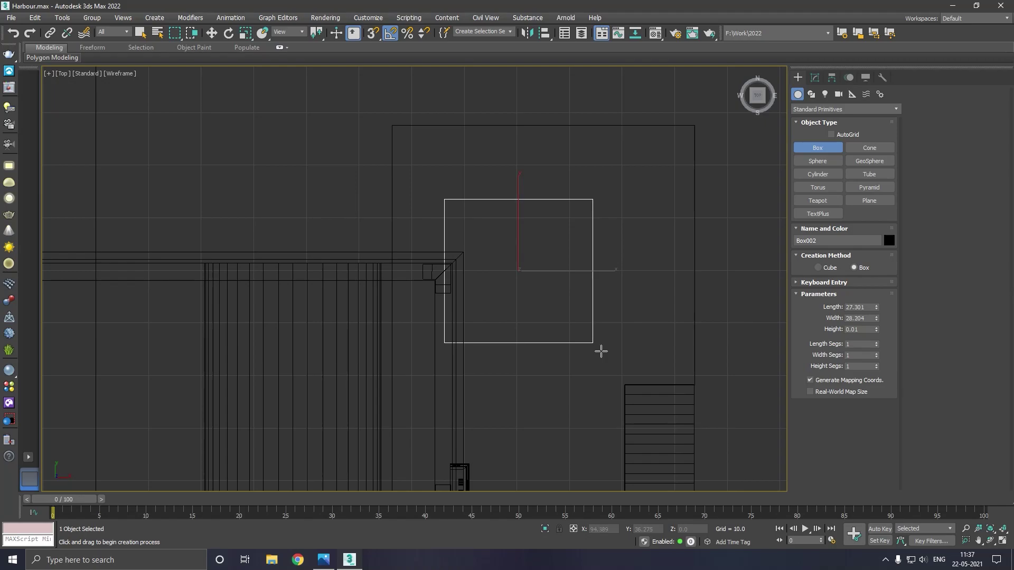
pyautogui.click(569, 294)
pyautogui.rightClick(561, 288)
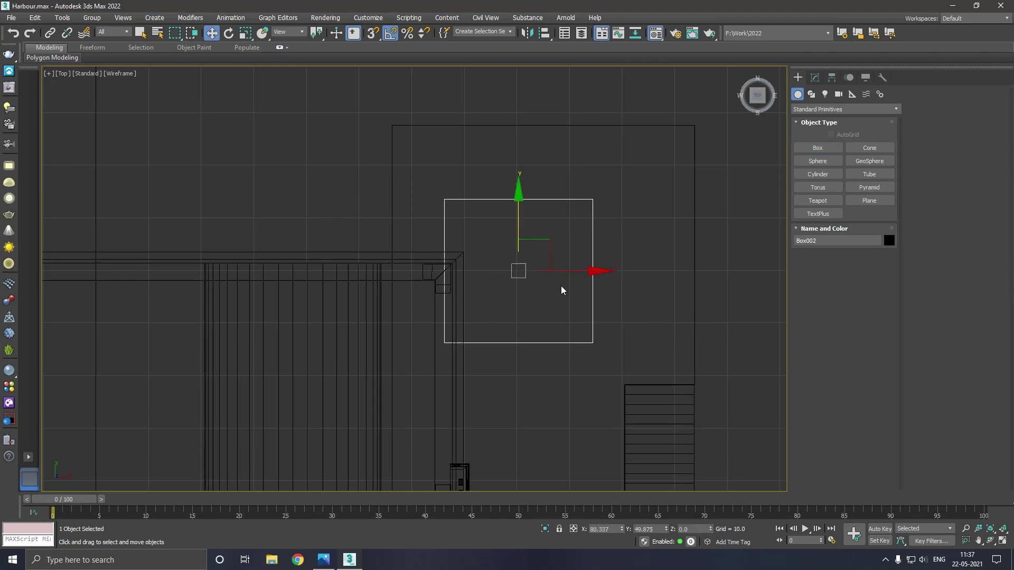
# Step: In Perspective, lift Box002 and slide it along X toward the stepped base
pyautogui.press('m')
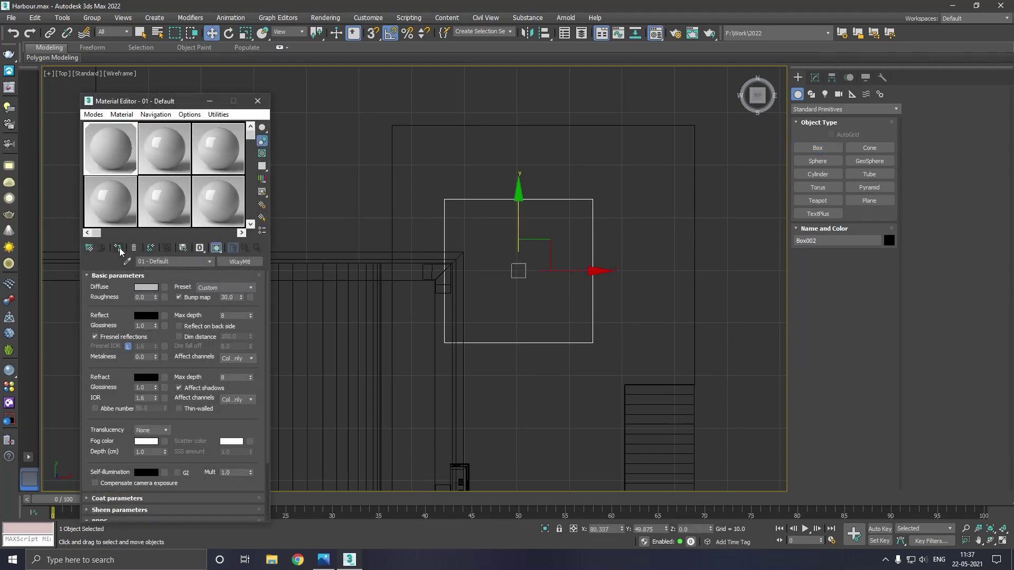
pyautogui.press('m')
pyautogui.press('p')
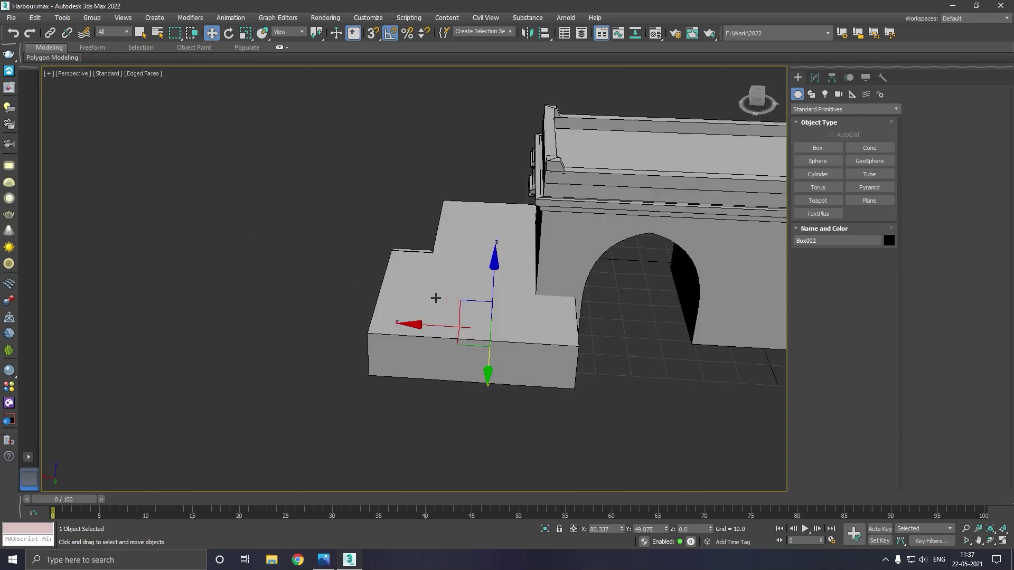
pyautogui.keyDown('alt'); pyautogui.moveTo(436, 298); pyautogui.dragTo(496, 295, button='middle'); pyautogui.keyUp('alt')
pyautogui.moveTo(496, 295); pyautogui.dragTo(511, 249)
pyautogui.moveTo(512, 250)
pyautogui.keyDown('alt'); pyautogui.mouseDown(button='middle')
pyautogui.moveTo(480, 268)
pyautogui.moveTo(510, 281)
pyautogui.mouseUp(button='middle'); pyautogui.keyUp('alt')
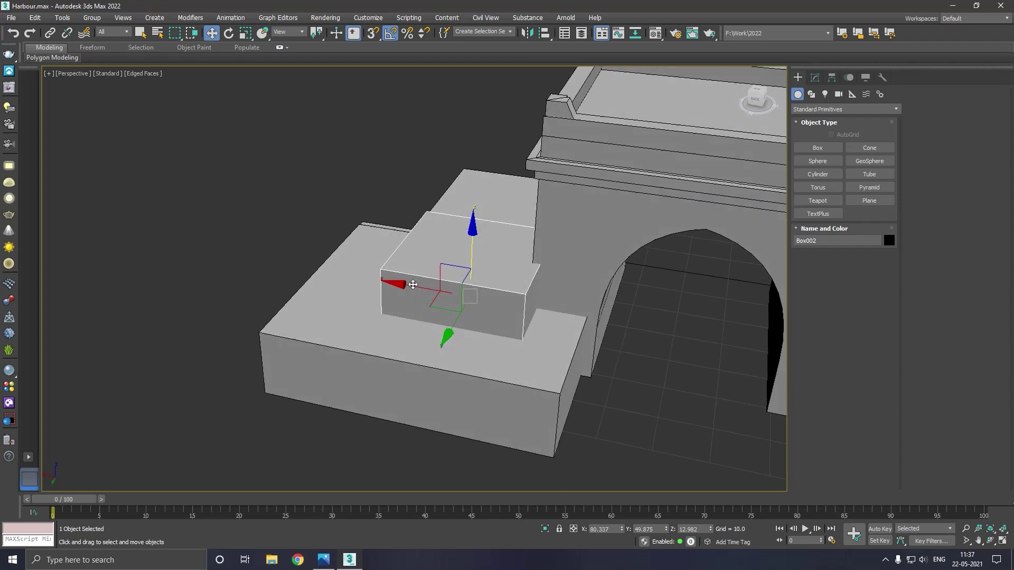
pyautogui.moveTo(413, 284); pyautogui.dragTo(431, 288)
# Step: Nudge Box002 along Y and lift it to sit on the base beside the building
pyautogui.keyDown('alt'); pyautogui.moveTo(439, 294); pyautogui.dragTo(536, 296, button='middle'); pyautogui.keyUp('alt')
pyautogui.moveTo(557, 300); pyautogui.dragTo(580, 302)
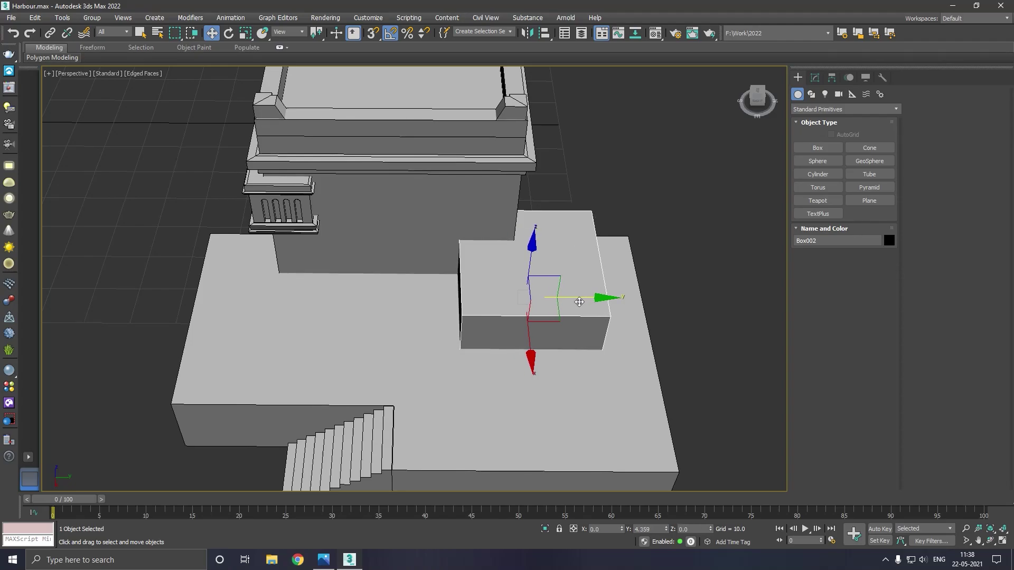
pyautogui.keyDown('alt'); pyautogui.moveTo(580, 303); pyautogui.dragTo(441, 287, button='middle'); pyautogui.keyUp('alt')
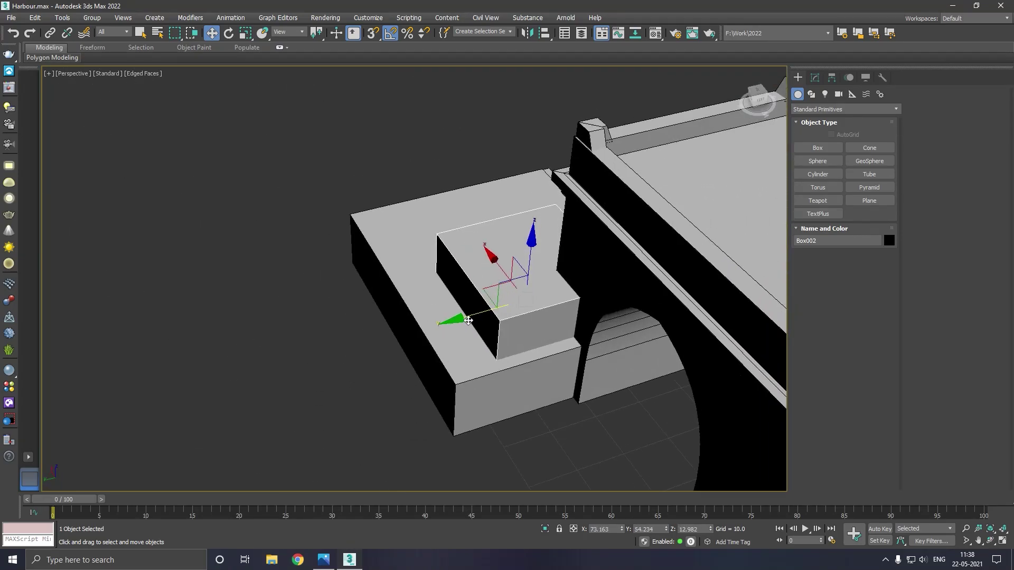
pyautogui.moveTo(468, 320)
pyautogui.mouseDown()
pyautogui.moveTo(448, 320)
pyautogui.moveTo(459, 321)
pyautogui.mouseUp()
pyautogui.keyDown('alt'); pyautogui.moveTo(459, 321); pyautogui.dragTo(641, 319, button='middle'); pyautogui.keyUp('alt')
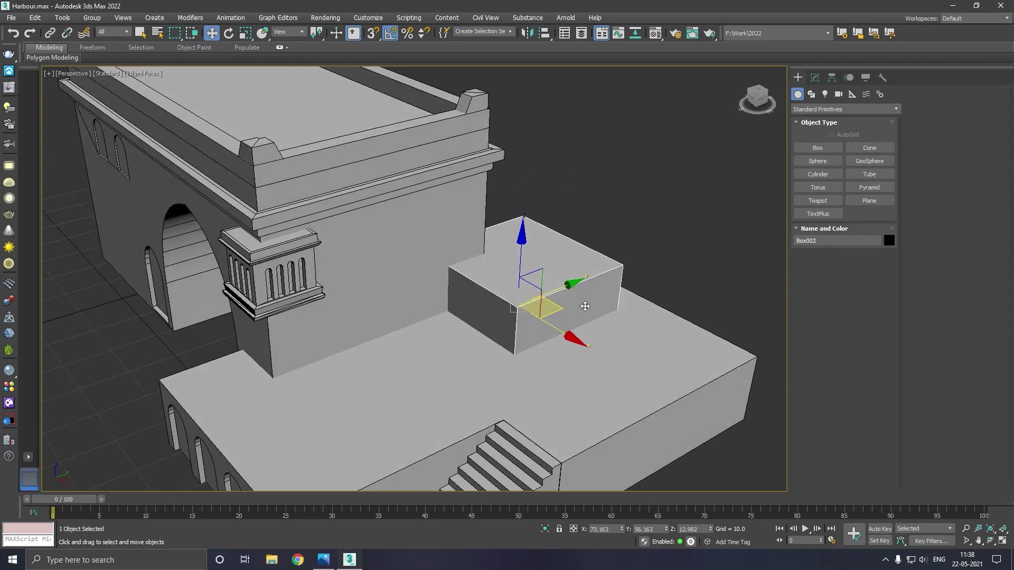
pyautogui.keyDown('alt'); pyautogui.moveTo(560, 320); pyautogui.dragTo(547, 284, button='middle'); pyautogui.keyUp('alt')
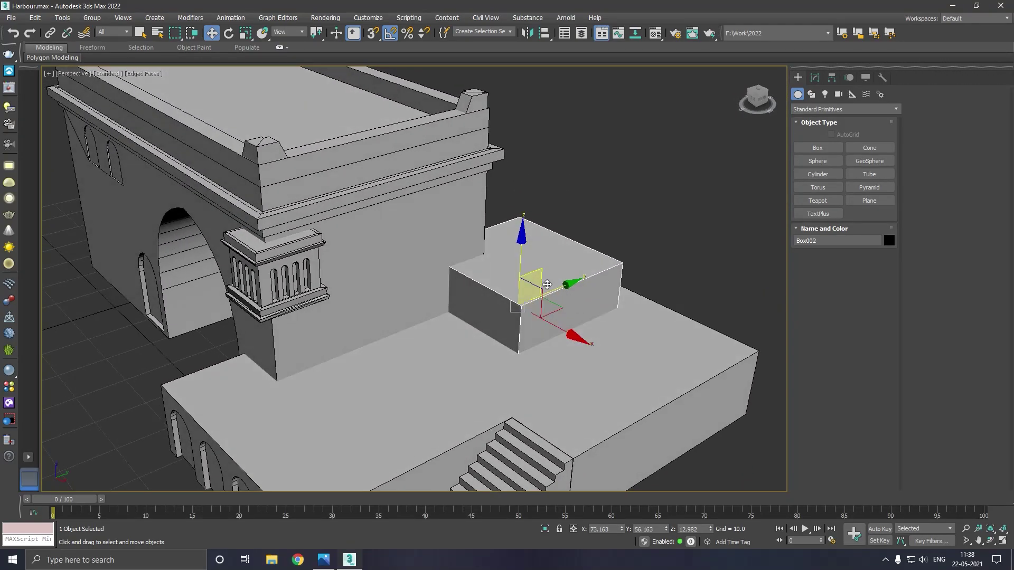
pyautogui.moveTo(528, 247); pyautogui.dragTo(527, 243)
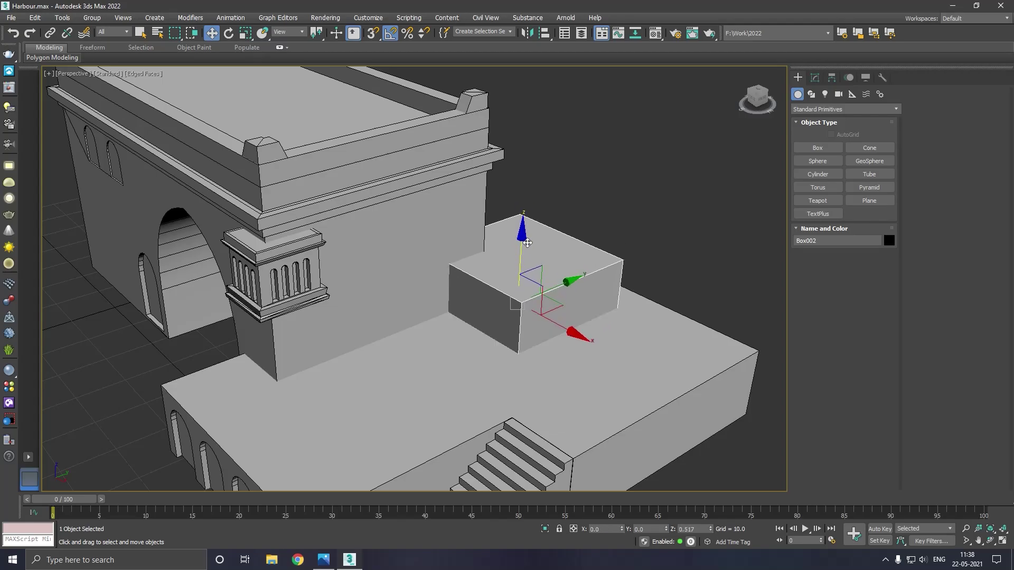
# Step: Set Box002's height to 12.9 and convert it to Editable Poly
pyautogui.click(815, 78)
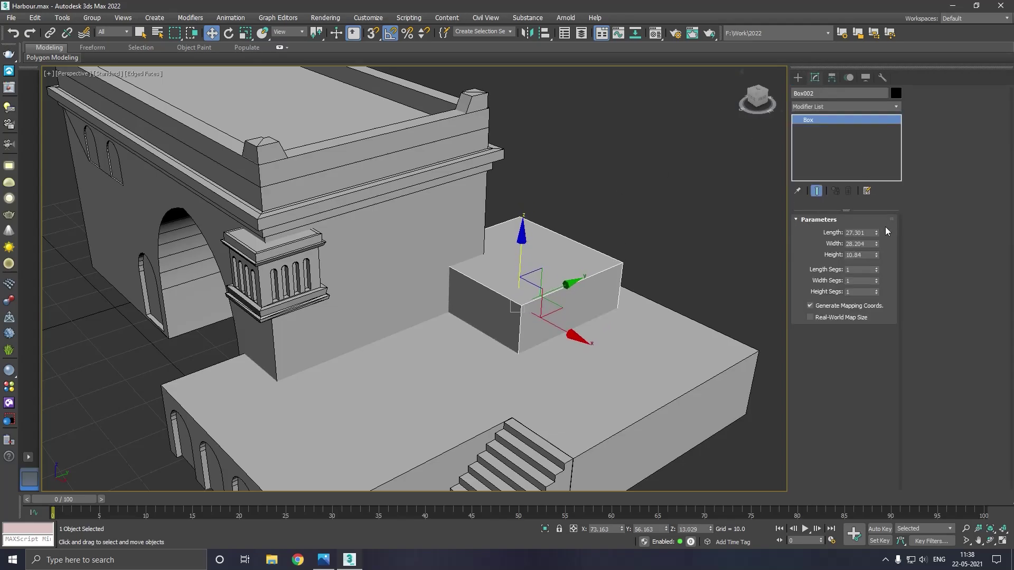
pyautogui.moveTo(877, 255); pyautogui.dragTo(875, 247)
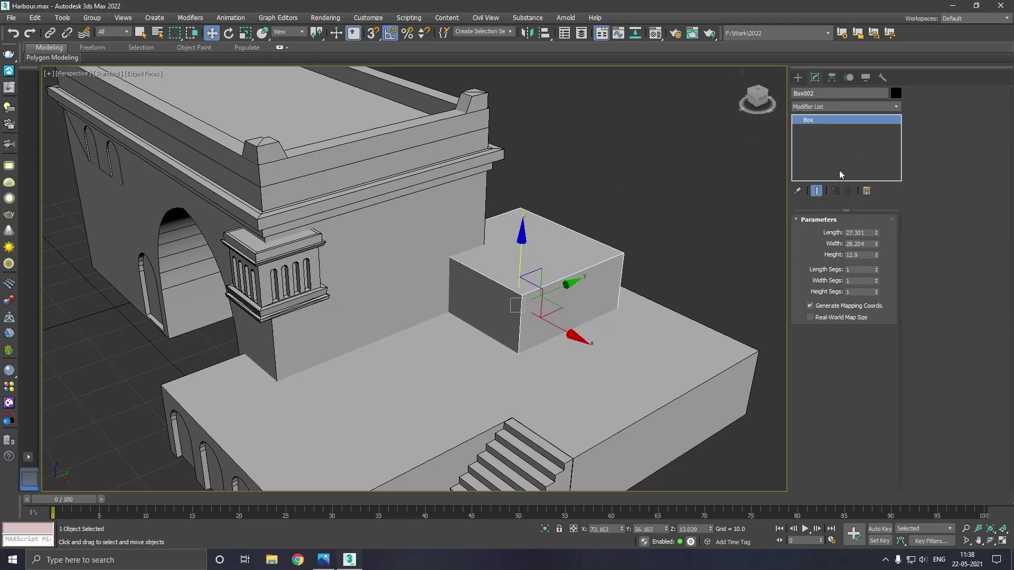
pyautogui.rightClick(835, 156)
pyautogui.click(870, 235)
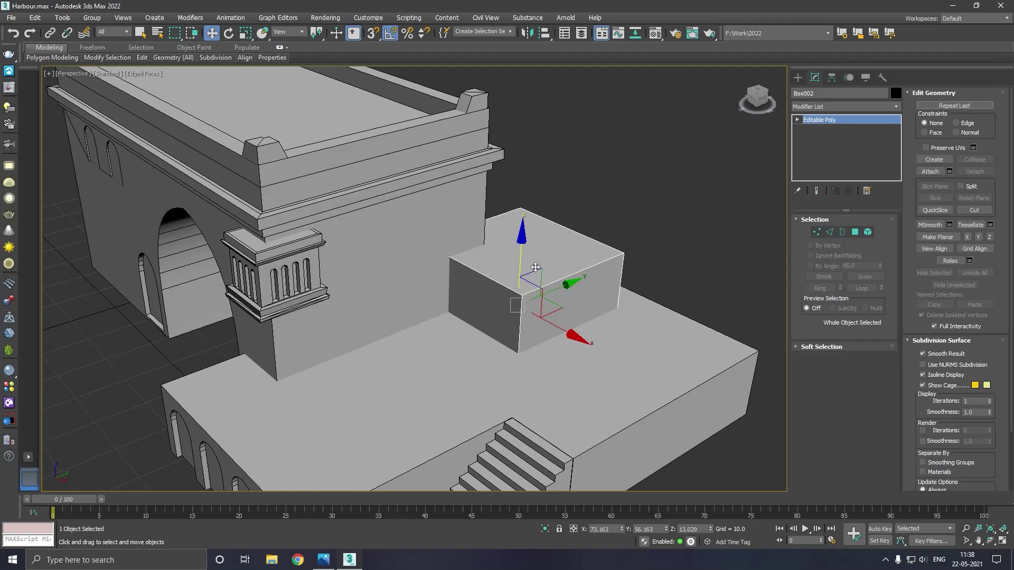
# Step: Extrude Box002's top face 1.769 and inset it 1.588
pyautogui.click(855, 233)
pyautogui.click(544, 249)
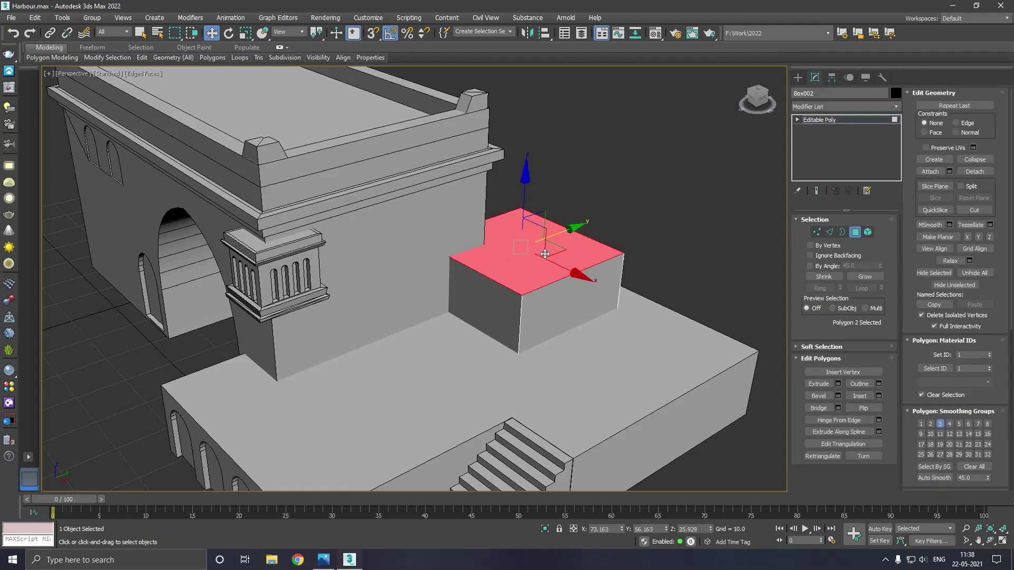
pyautogui.scroll(4, 542, 288)
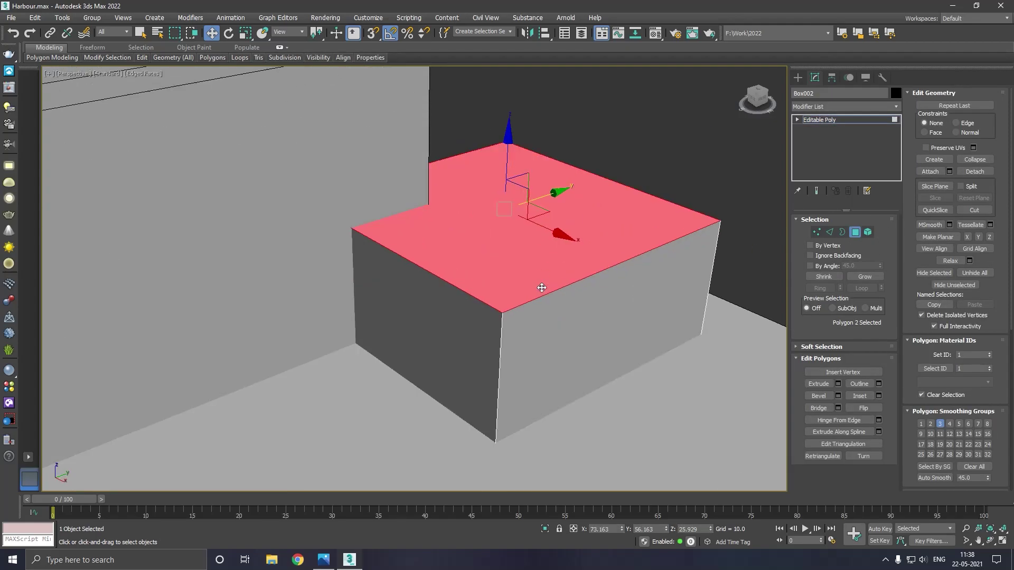
pyautogui.click(839, 383)
pyautogui.moveTo(425, 300); pyautogui.dragTo(436, 341)
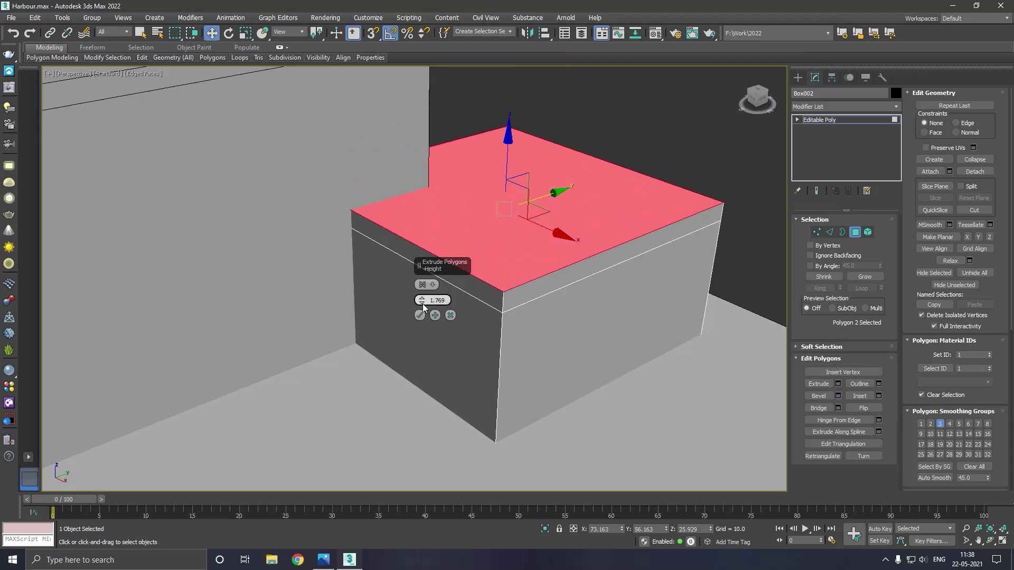
pyautogui.click(421, 315)
pyautogui.click(878, 396)
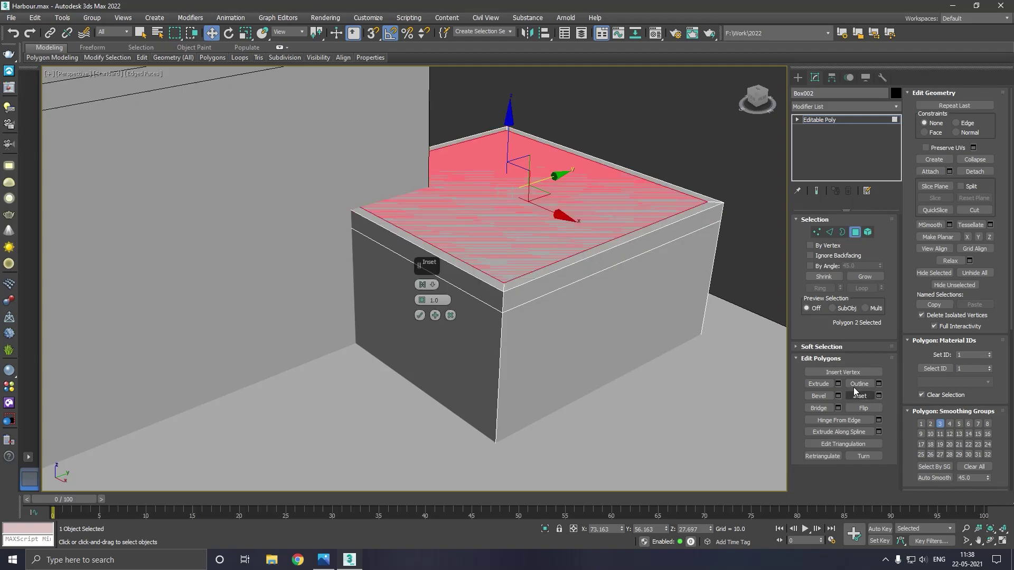
pyautogui.moveTo(424, 299); pyautogui.dragTo(426, 302)
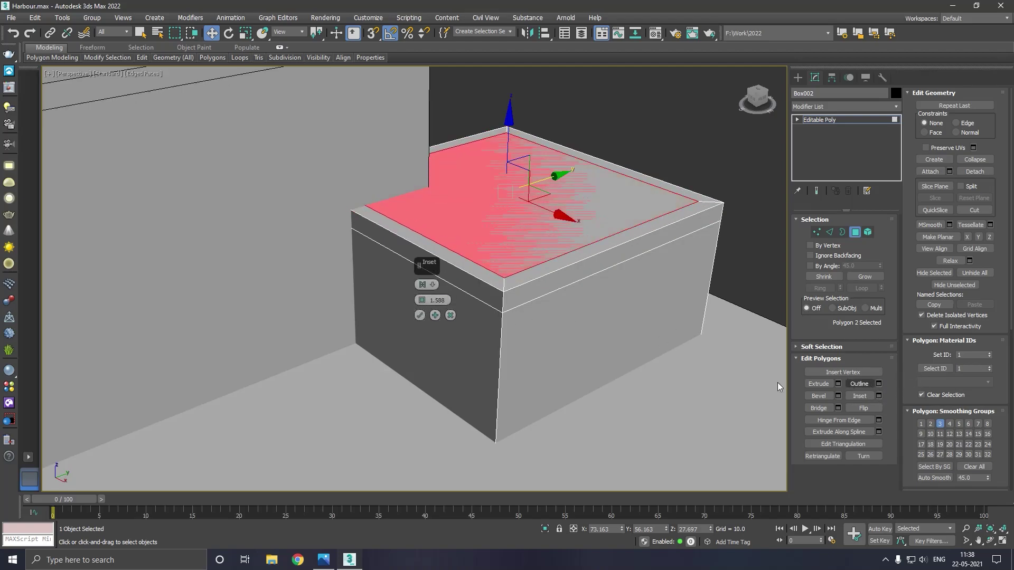
pyautogui.click(421, 316)
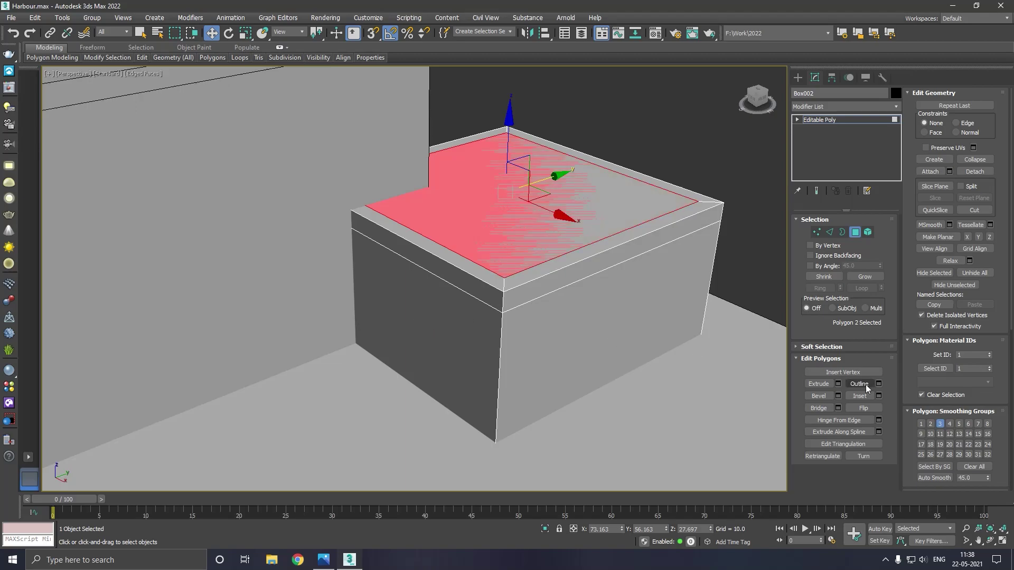
# Step: Extrude the inset face downward and lower it to sink the floor 0.936
pyautogui.click(839, 384)
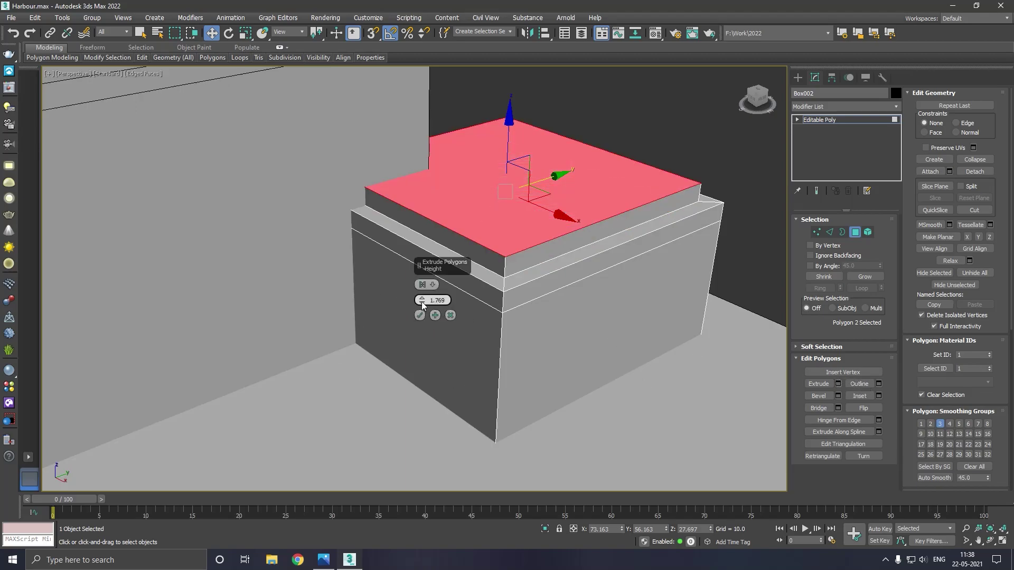
pyautogui.moveTo(421, 300); pyautogui.dragTo(433, 319)
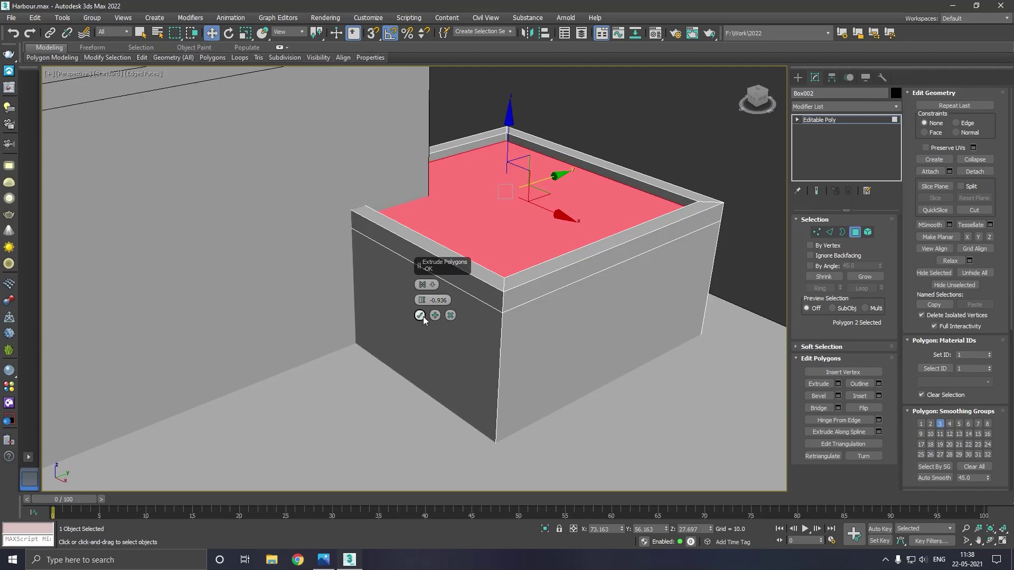
pyautogui.click(420, 315)
pyautogui.keyDown('alt'); pyautogui.moveTo(581, 283); pyautogui.dragTo(483, 288, button='middle'); pyautogui.keyUp('alt')
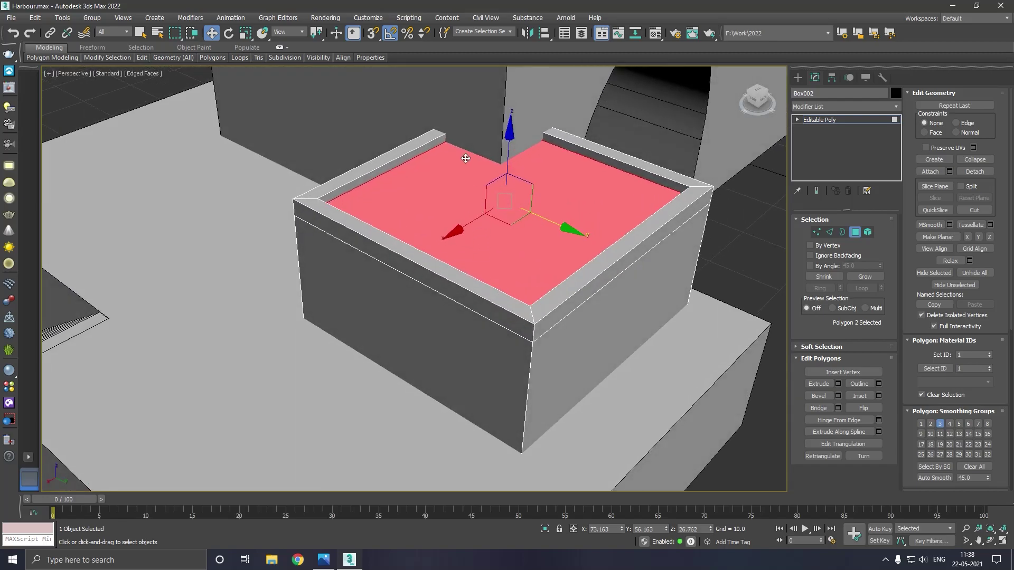
pyautogui.scroll(4, 466, 159)
pyautogui.moveTo(542, 179); pyautogui.dragTo(541, 183)
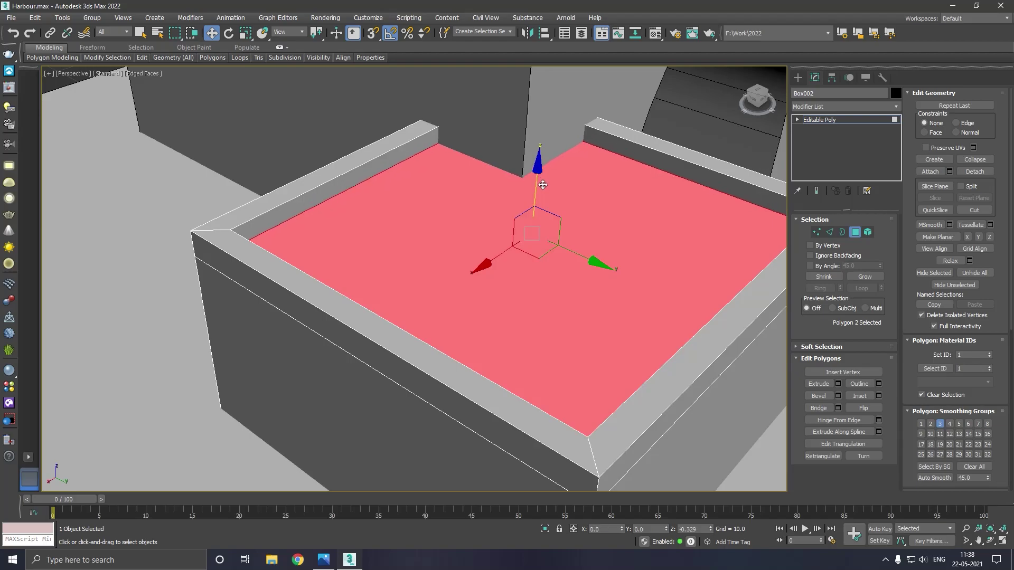
# Step: Switch to the Top view and set the Create panel list to spline shapes
pyautogui.click(844, 119)
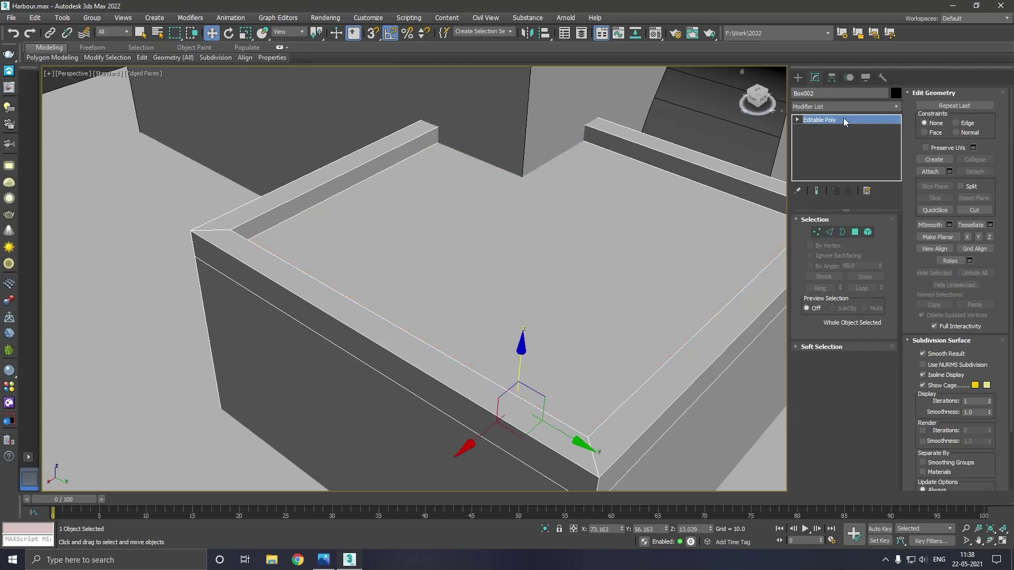
pyautogui.press('t')
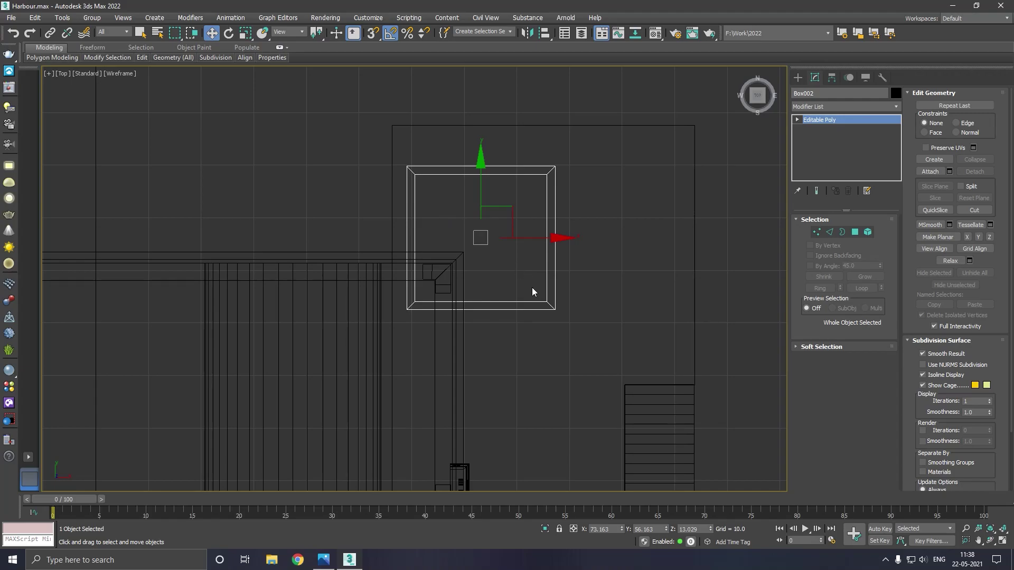
pyautogui.scroll(2, 487, 289)
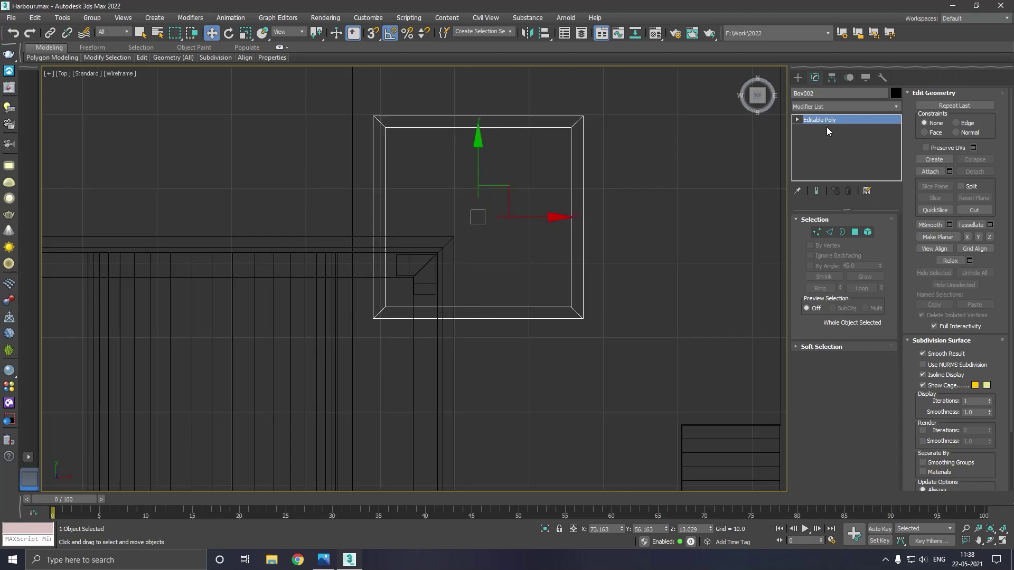
pyautogui.click(798, 78)
pyautogui.click(818, 148)
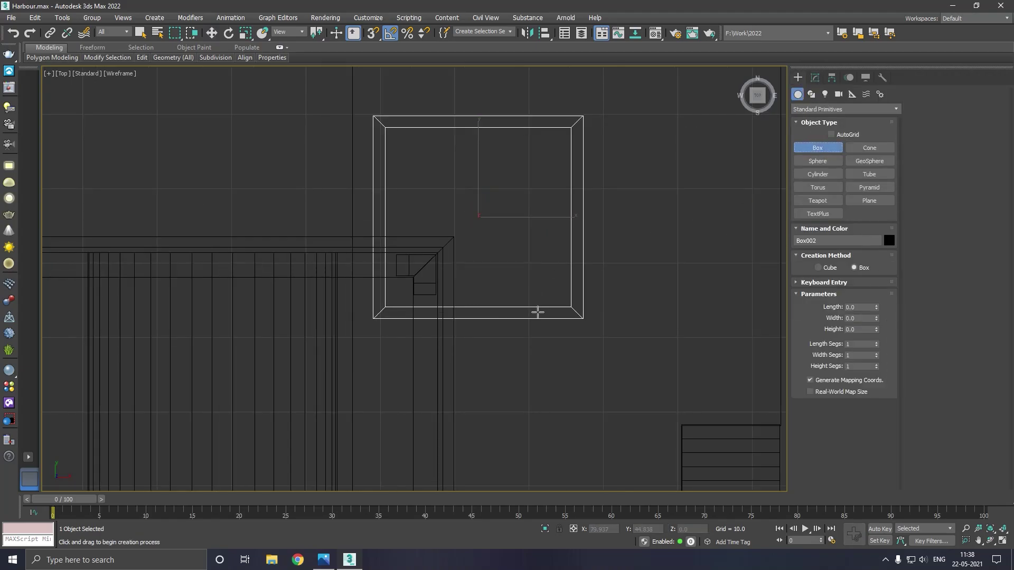
pyautogui.scroll(4, 613, 323)
pyautogui.press('w')
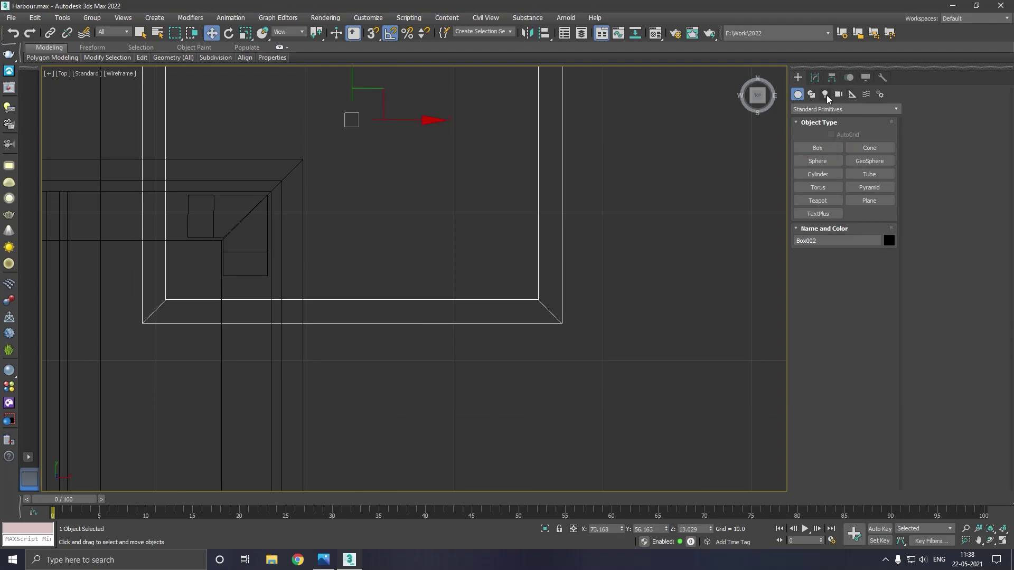
pyautogui.click(813, 96)
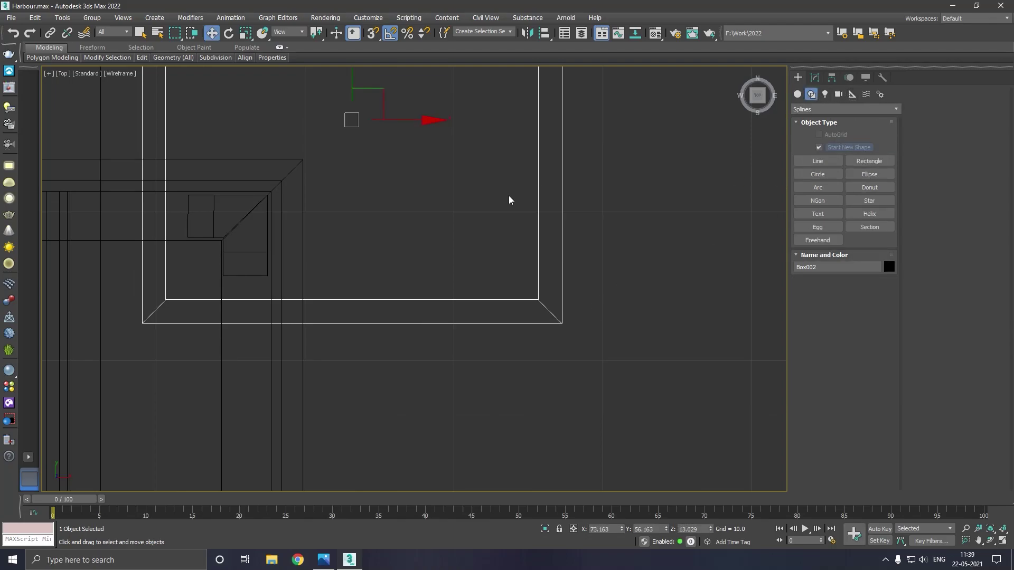
pyautogui.scroll(-4, 565, 211)
pyautogui.scroll(-4, 621, 223)
# Step: Clone the small corner cap and move the copy to the parapet box's corner in Top view
pyautogui.click(527, 227)
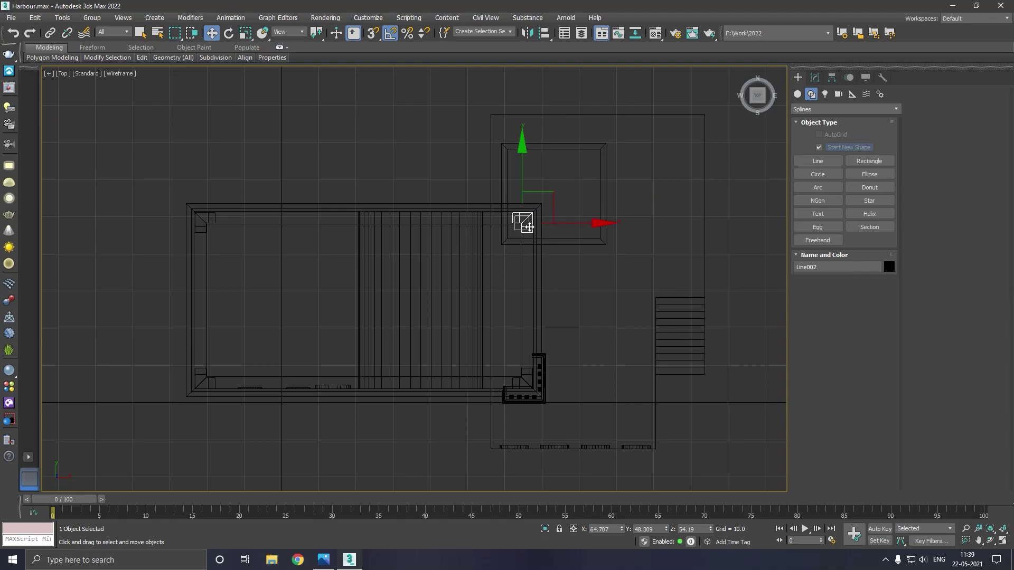
pyautogui.moveTo(601, 222); pyautogui.dragTo(678, 214)
pyautogui.click(510, 325)
pyautogui.scroll(3, 611, 166)
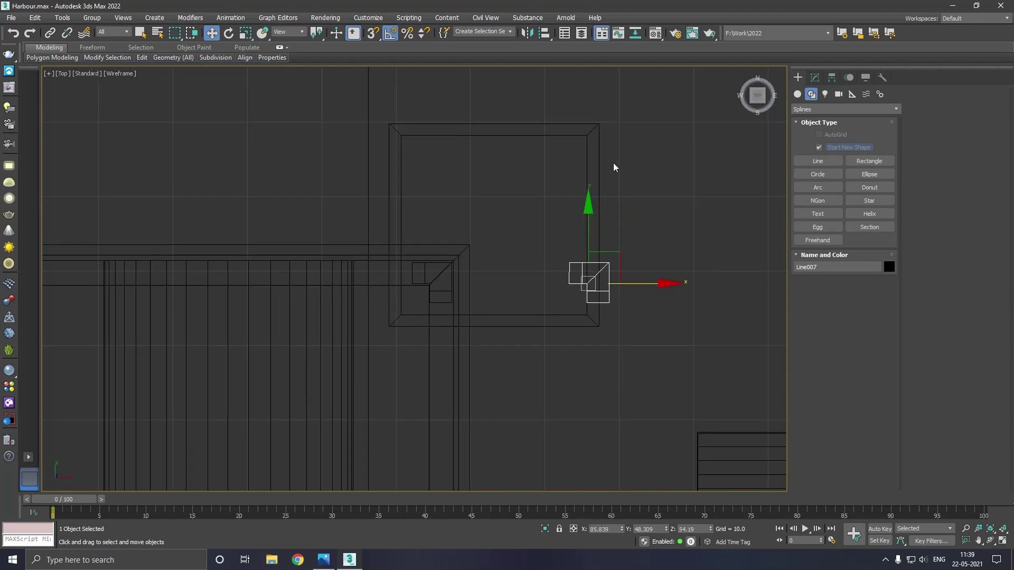
pyautogui.moveTo(590, 229); pyautogui.dragTo(594, 81)
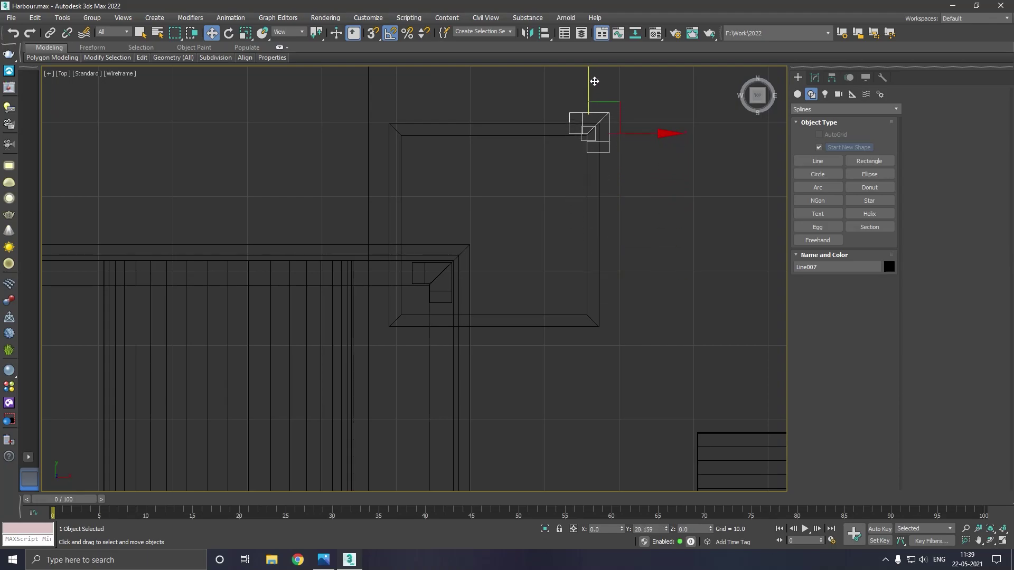
pyautogui.scroll(2, 594, 100)
pyautogui.press('r')
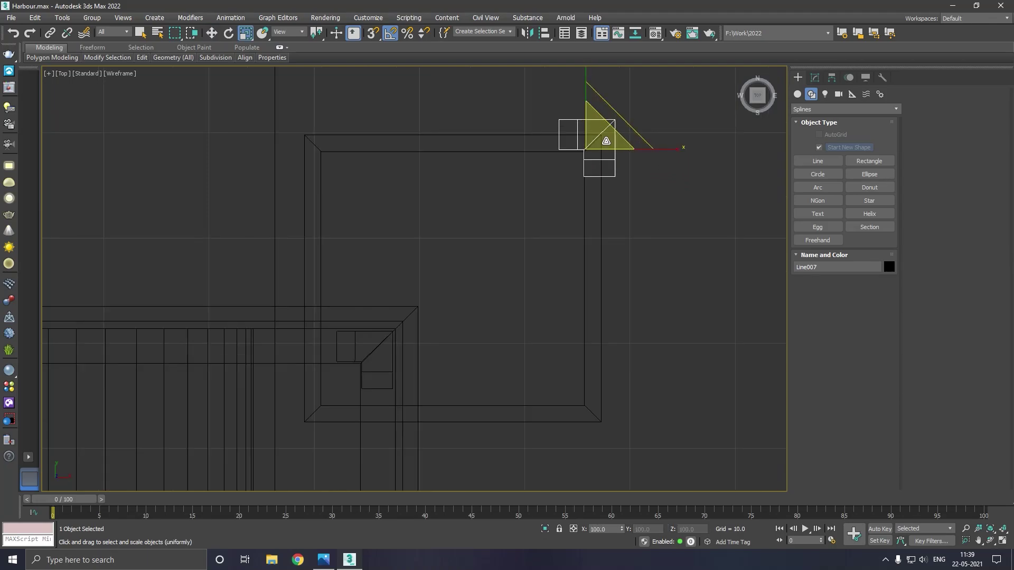
pyautogui.moveTo(593, 140); pyautogui.dragTo(595, 207)
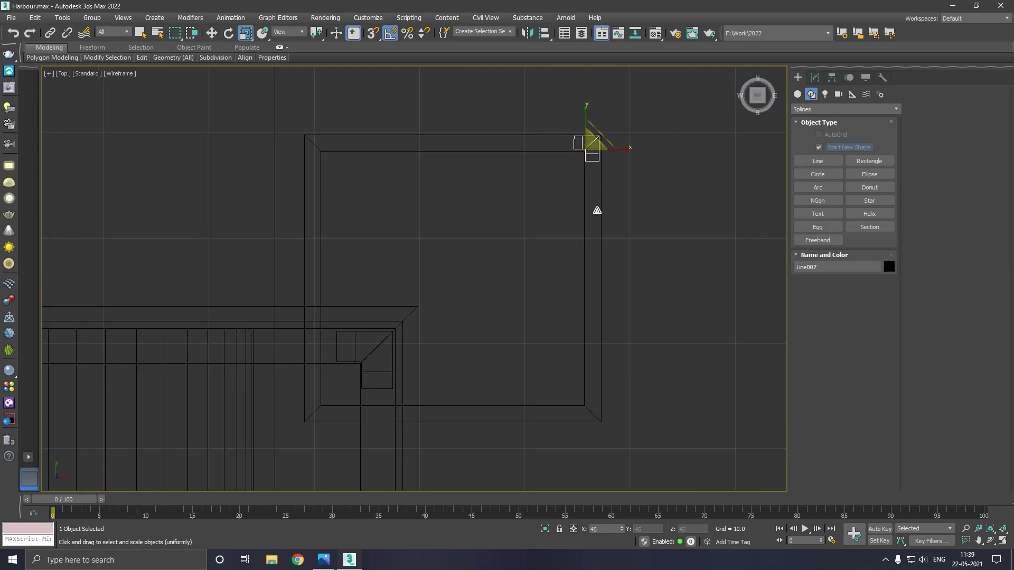
pyautogui.rightClick(595, 207)
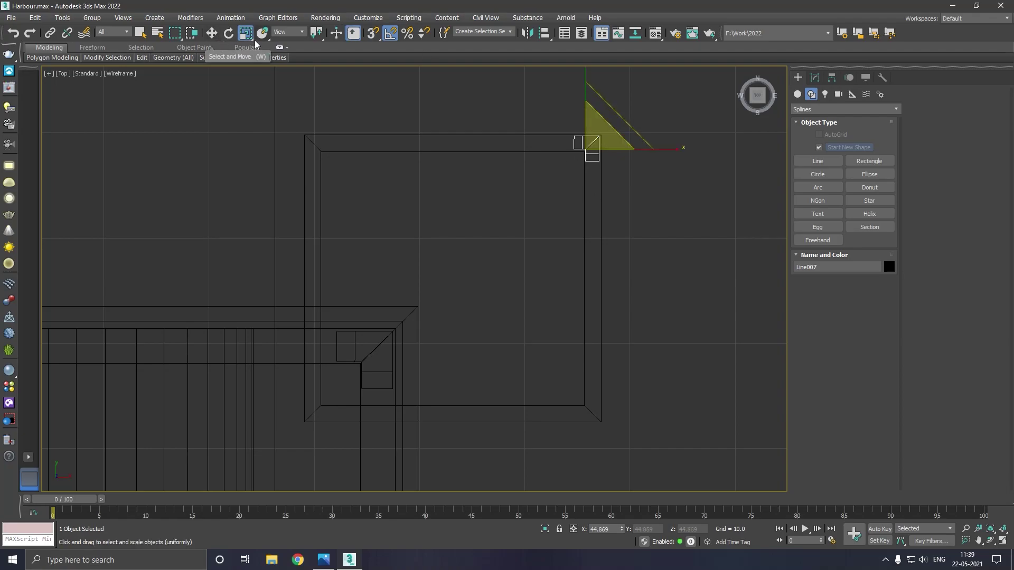
pyautogui.click(210, 34)
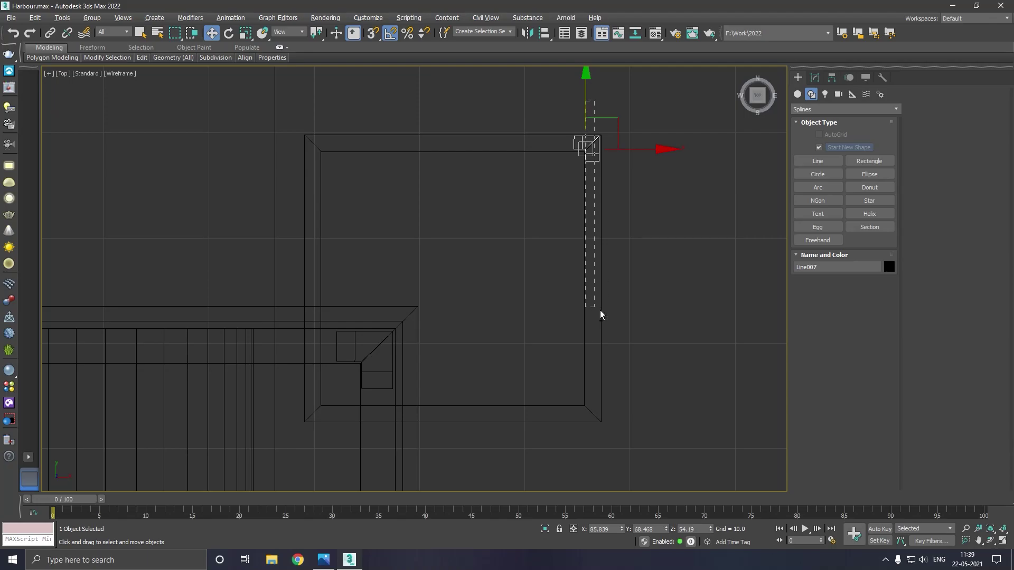
pyautogui.moveTo(597, 285); pyautogui.dragTo(603, 150)
# Step: Lower the copy onto Box002's rim in Perspective and Shift-drag another copy along the rim
pyautogui.press('p')
pyautogui.scroll(-3, 401, 209)
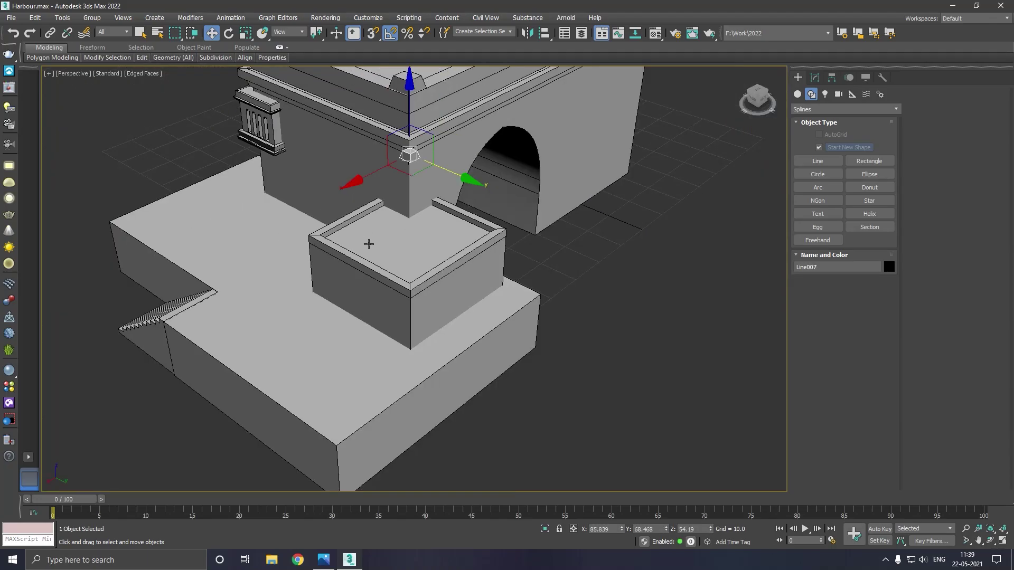
pyautogui.moveTo(410, 106); pyautogui.dragTo(412, 235)
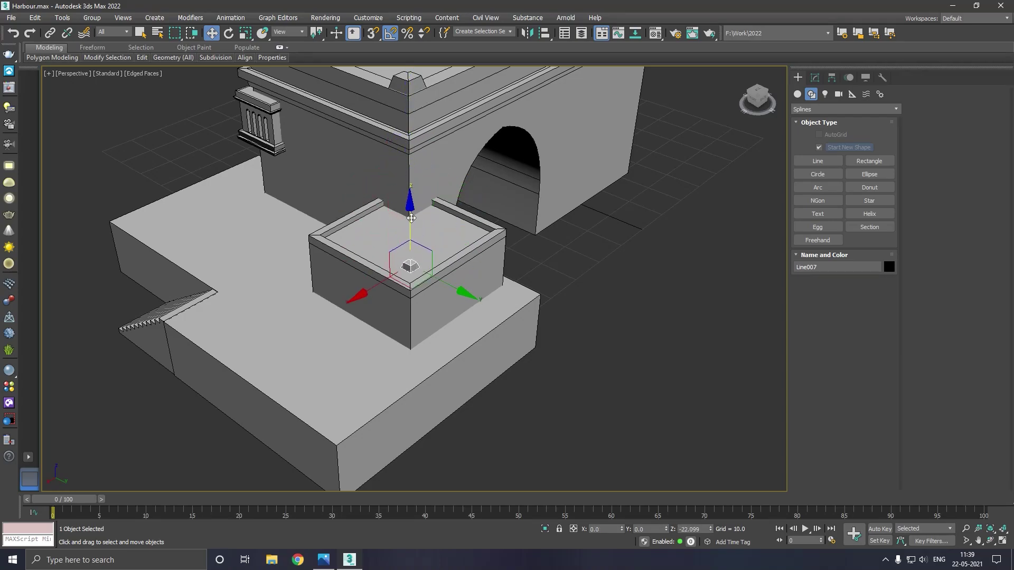
pyautogui.scroll(2, 411, 235)
pyautogui.scroll(2, 417, 243)
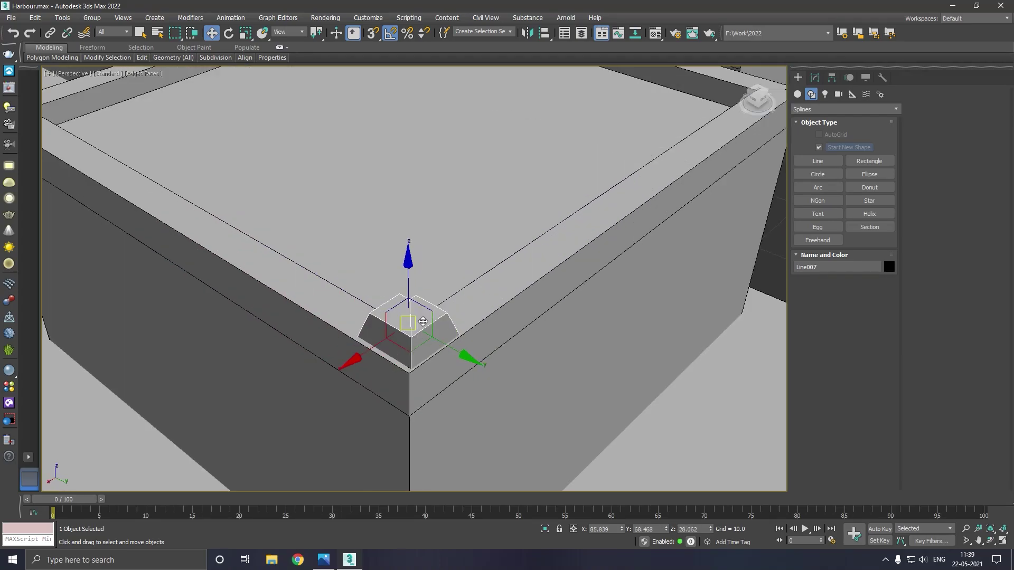
pyautogui.scroll(2, 434, 263)
pyautogui.keyDown('alt'); pyautogui.moveTo(435, 263); pyautogui.dragTo(574, 256, button='middle'); pyautogui.keyUp('alt')
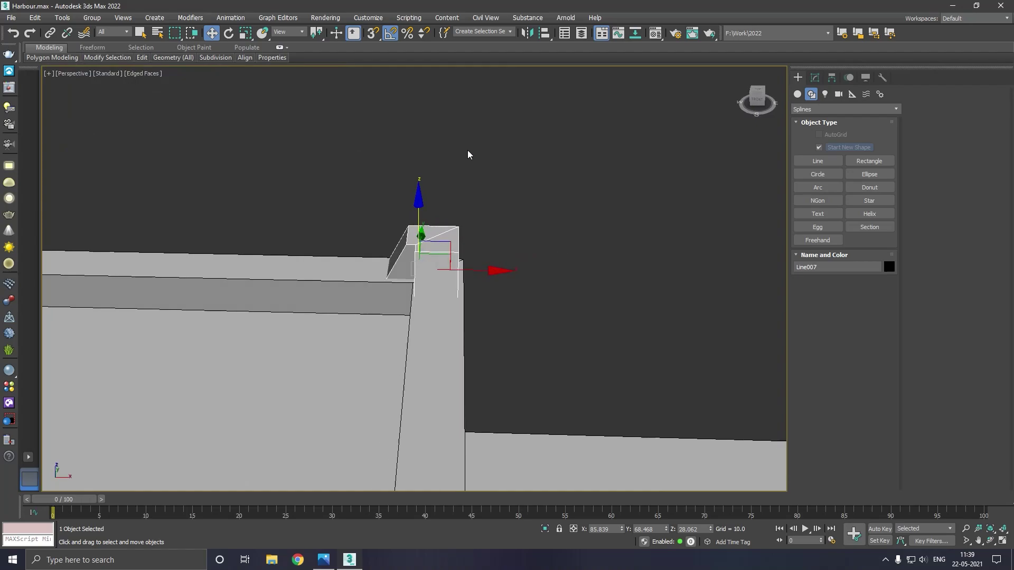
pyautogui.scroll(-3, 468, 154)
pyautogui.keyDown('alt'); pyautogui.moveTo(510, 186); pyautogui.dragTo(457, 201, button='middle'); pyautogui.keyUp('alt')
pyautogui.keyDown('shift'); pyautogui.moveTo(511, 196); pyautogui.dragTo(149, 227); pyautogui.keyUp('shift')
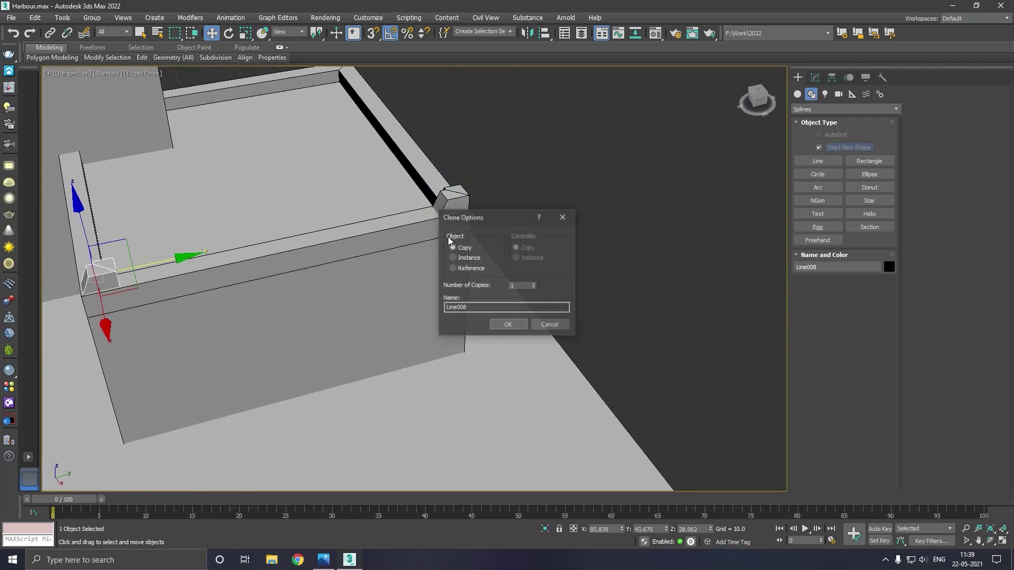
# Step: Mirror the new cap copy on Y as Geometry, fit it into the corner and collapse it
pyautogui.click(512, 325)
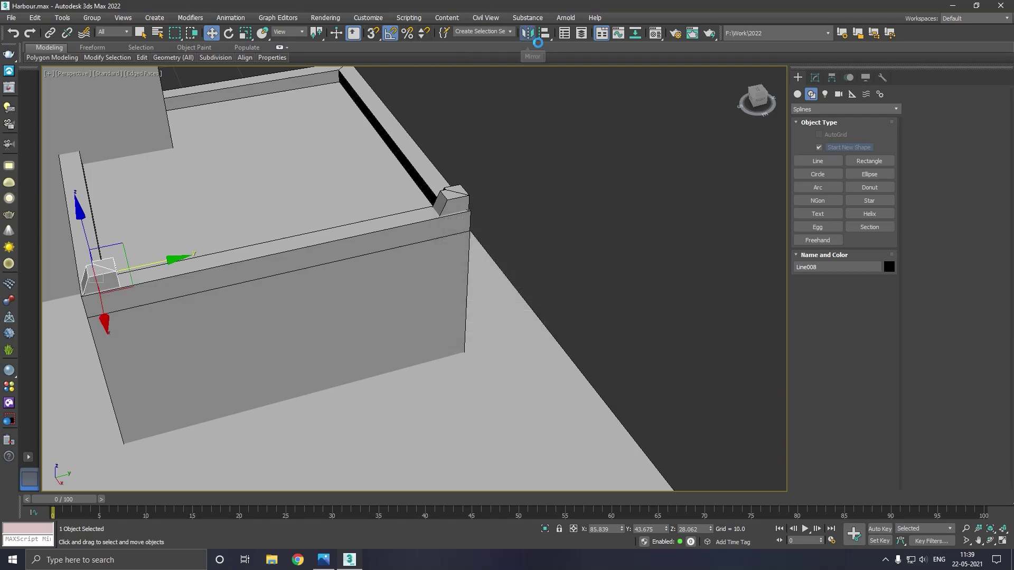
pyautogui.click(537, 40)
pyautogui.click(486, 237)
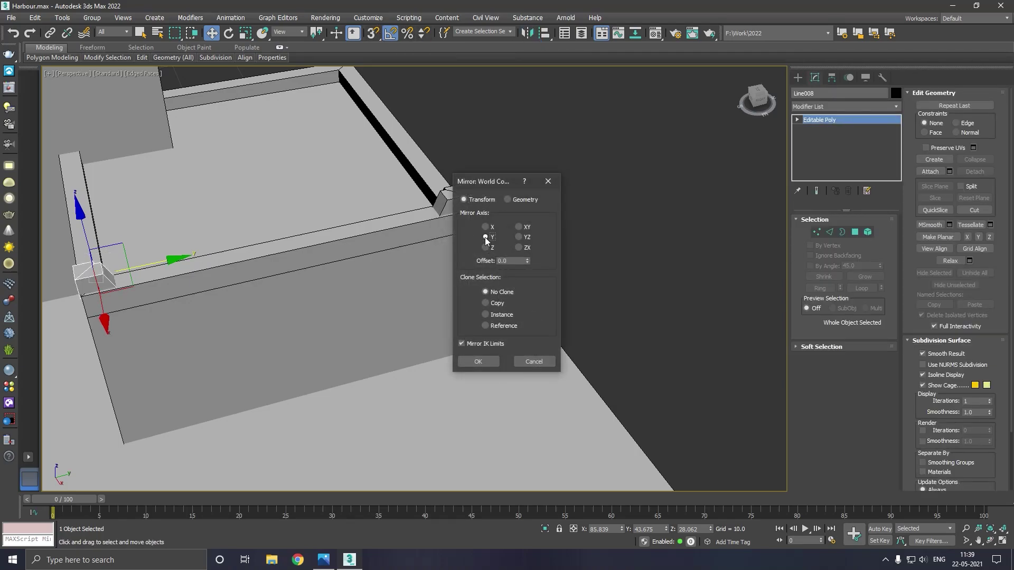
pyautogui.click(528, 199)
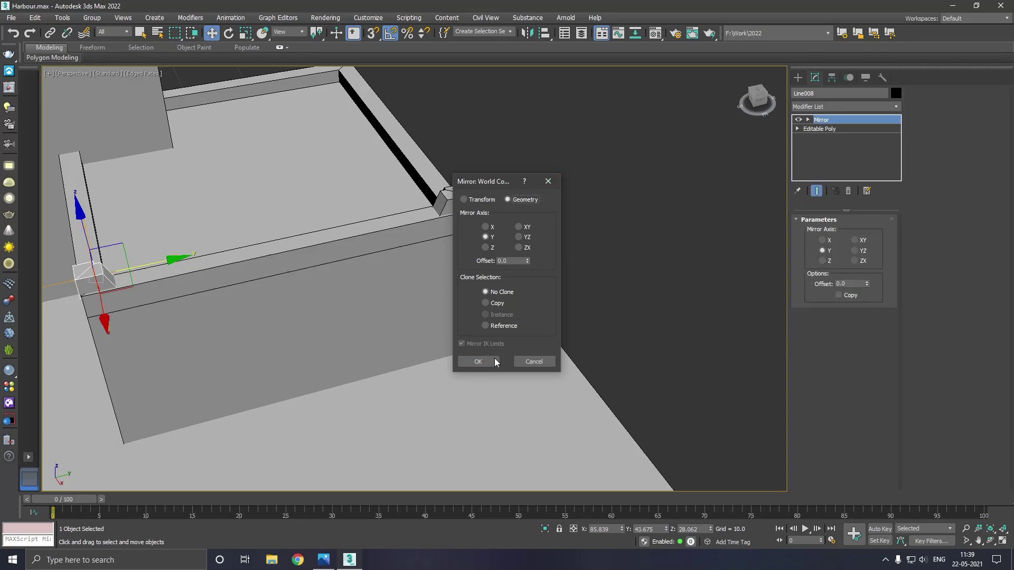
pyautogui.click(479, 363)
pyautogui.moveTo(158, 270); pyautogui.dragTo(161, 269)
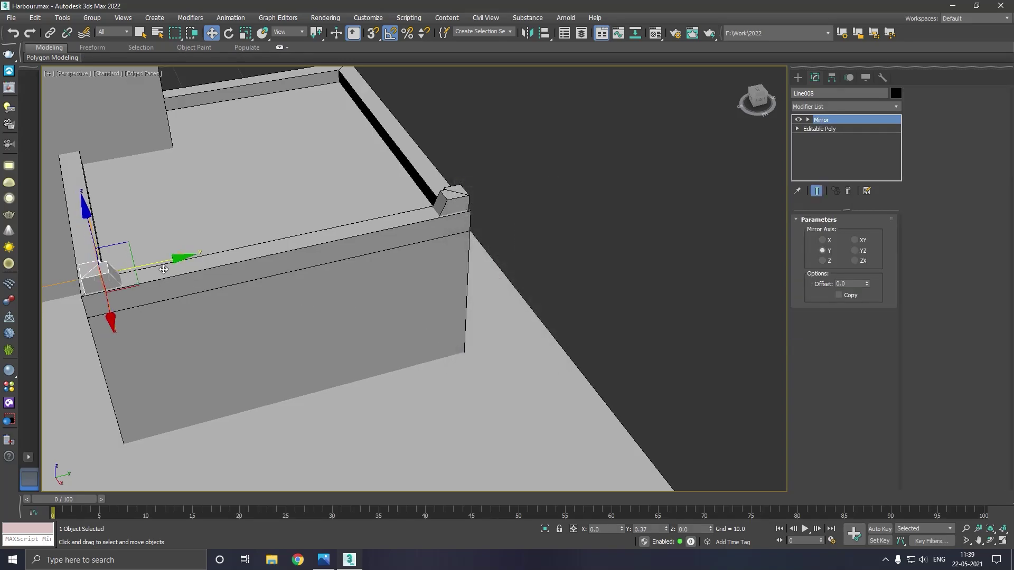
pyautogui.rightClick(832, 149)
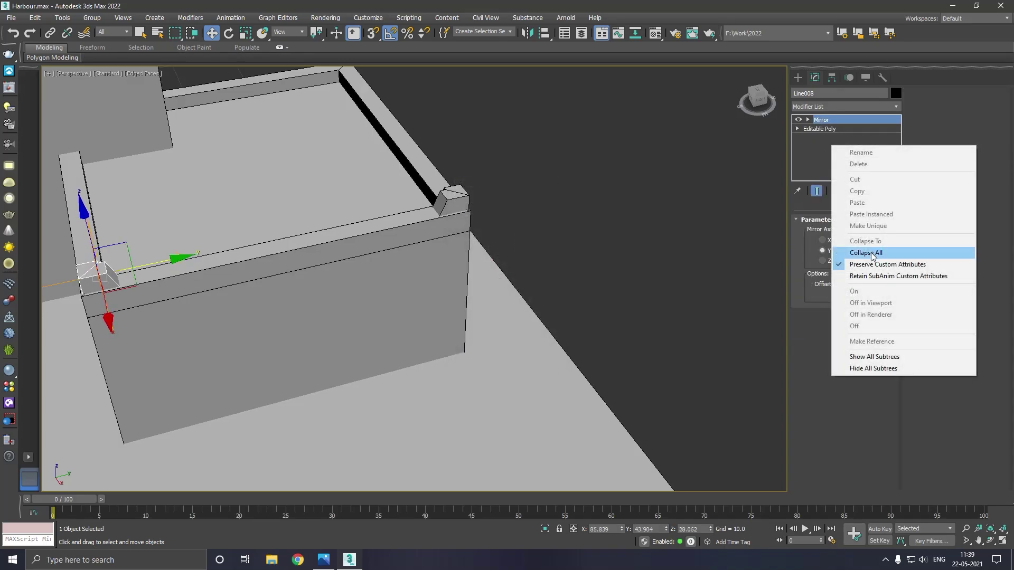
pyautogui.click(845, 257)
# Step: Shift-drag a copy of the other corner cap to the far end of the ledge
pyautogui.click(449, 210)
pyautogui.keyDown('alt'); pyautogui.moveTo(554, 213); pyautogui.dragTo(411, 204, button='middle'); pyautogui.keyUp('alt')
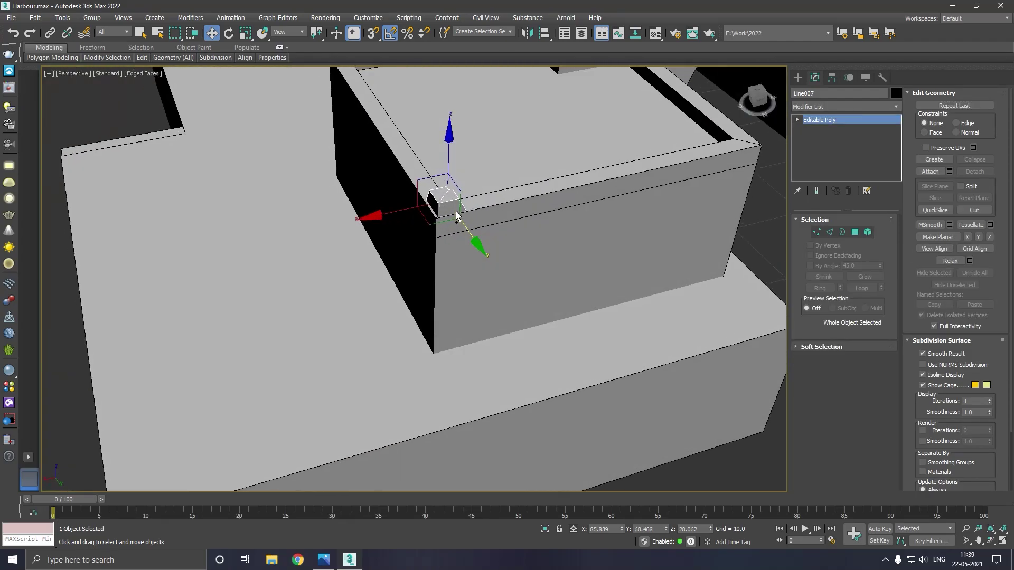
pyautogui.moveTo(405, 207); pyautogui.dragTo(405, 204)
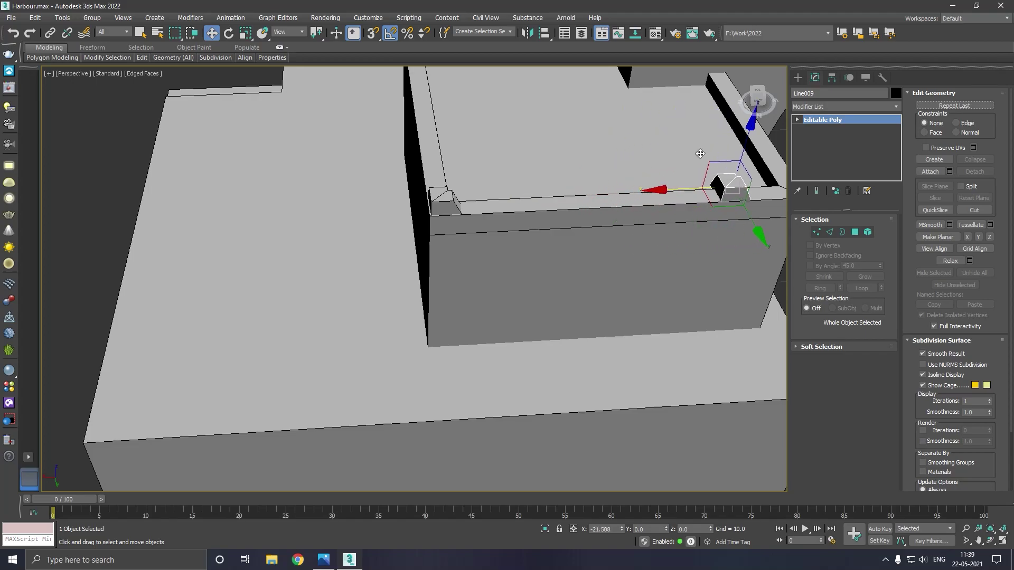
pyautogui.keyDown('shift'); pyautogui.moveTo(400, 207); pyautogui.dragTo(768, 186); pyautogui.keyUp('shift')
pyautogui.click(499, 325)
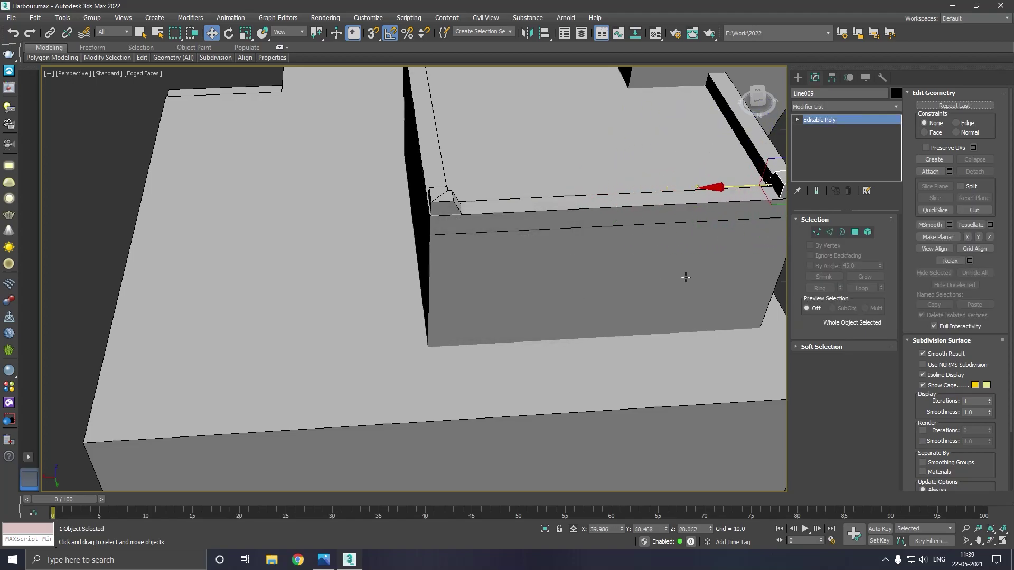
pyautogui.scroll(-5, 733, 238)
pyautogui.scroll(5, 523, 238)
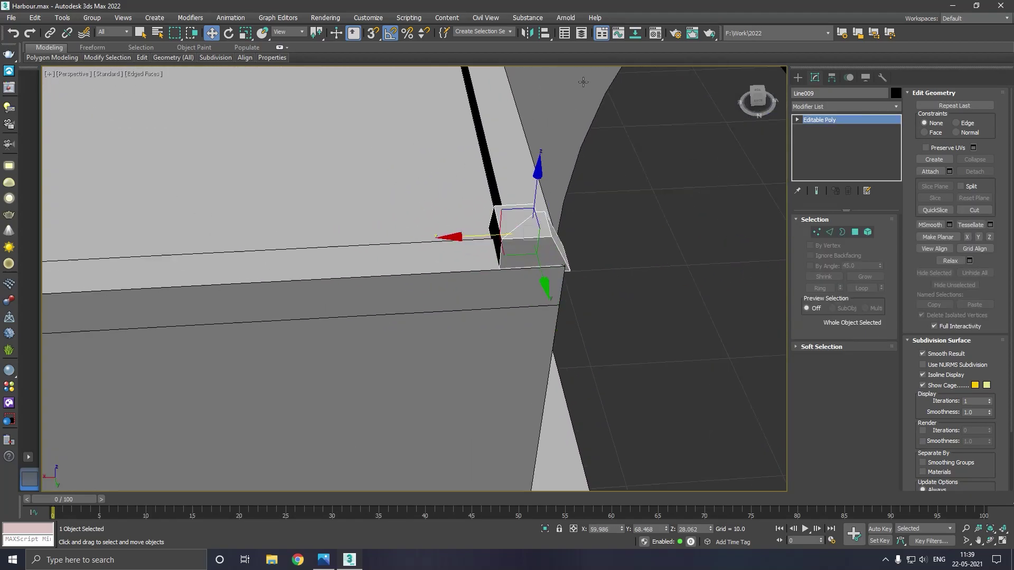
# Step: Mirror that copy on X, fit it into its corner and collapse it to Editable Poly
pyautogui.click(529, 34)
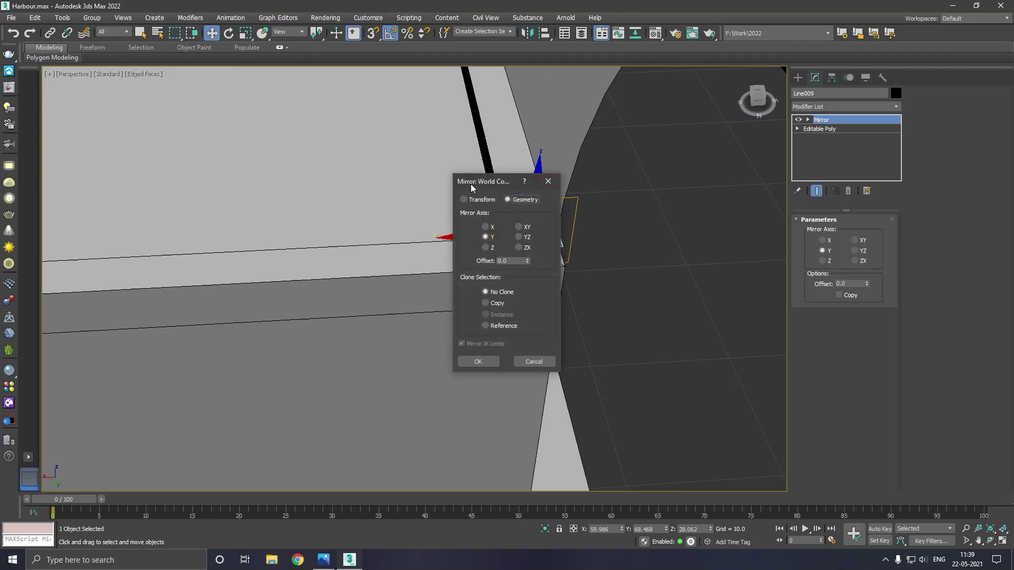
pyautogui.moveTo(471, 184); pyautogui.dragTo(330, 199)
pyautogui.click(347, 243)
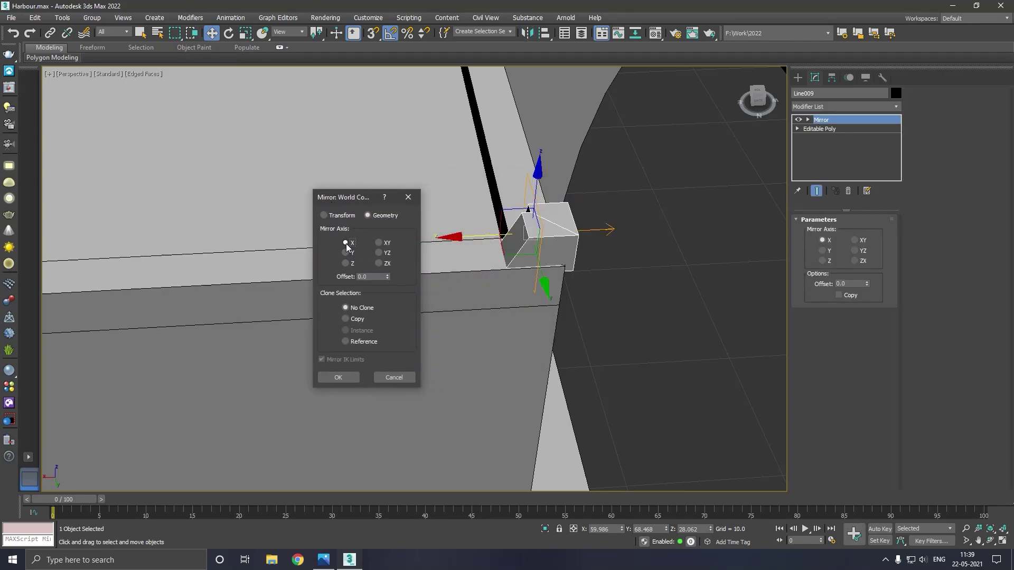
pyautogui.click(337, 378)
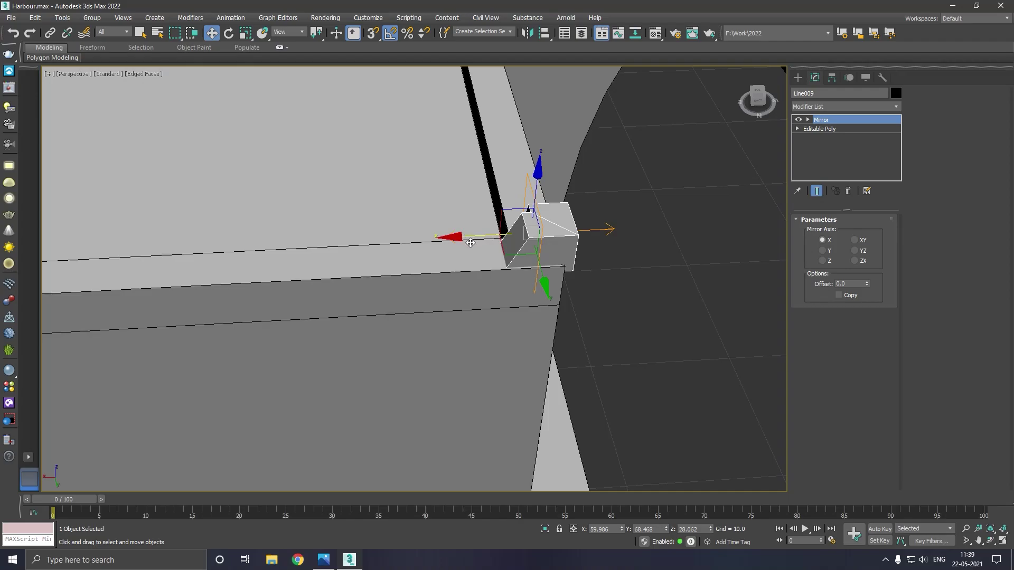
pyautogui.moveTo(471, 243); pyautogui.dragTo(461, 240)
pyautogui.moveTo(461, 240)
pyautogui.keyDown('alt'); pyautogui.mouseDown(button='middle')
pyautogui.moveTo(657, 204)
pyautogui.moveTo(670, 210)
pyautogui.mouseUp(button='middle'); pyautogui.keyUp('alt')
pyautogui.moveTo(527, 181); pyautogui.dragTo(526, 179)
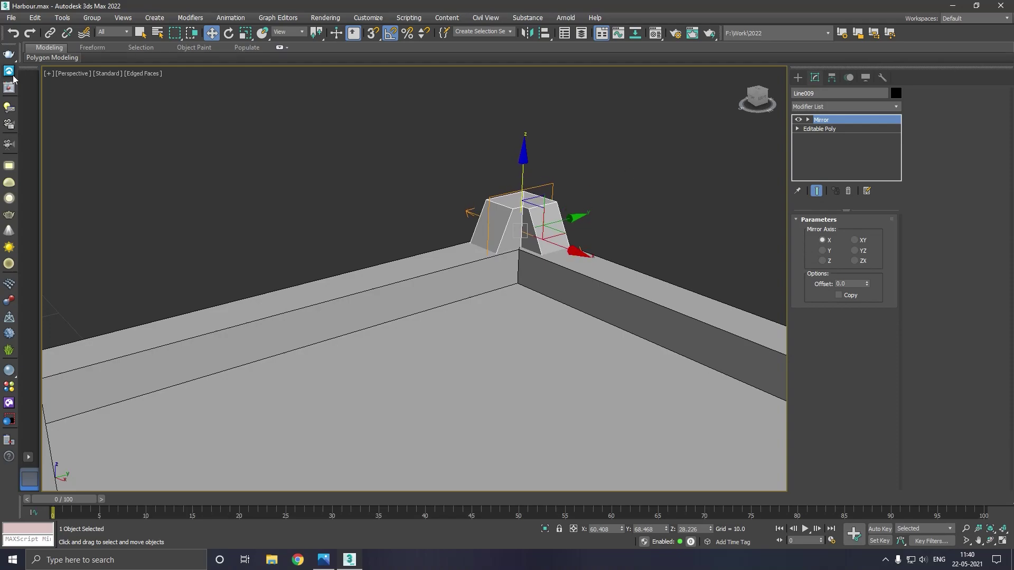
pyautogui.click(17, 35)
pyautogui.rightClick(826, 141)
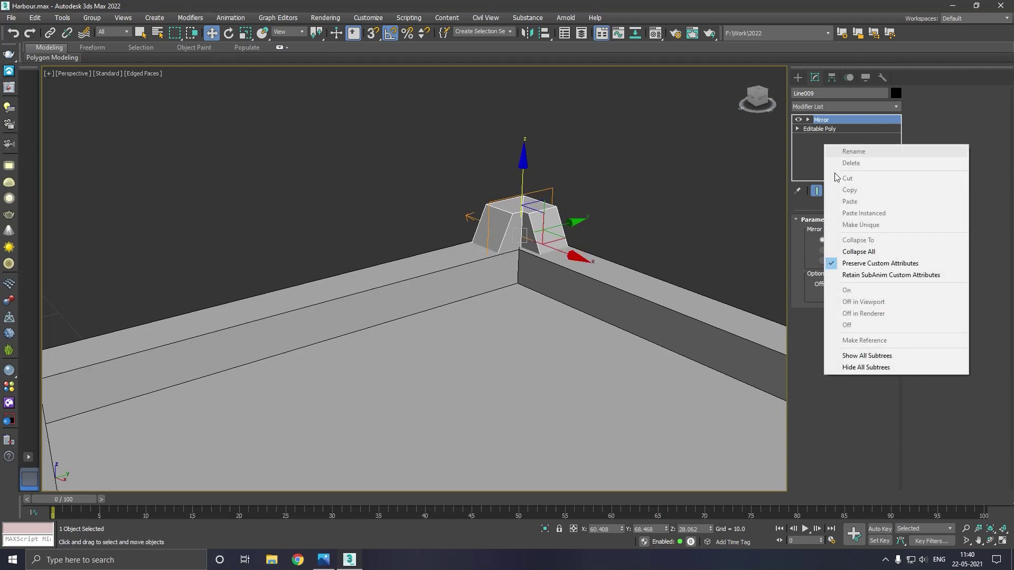
pyautogui.click(840, 249)
pyautogui.scroll(-3, 575, 128)
pyautogui.scroll(-3, 576, 129)
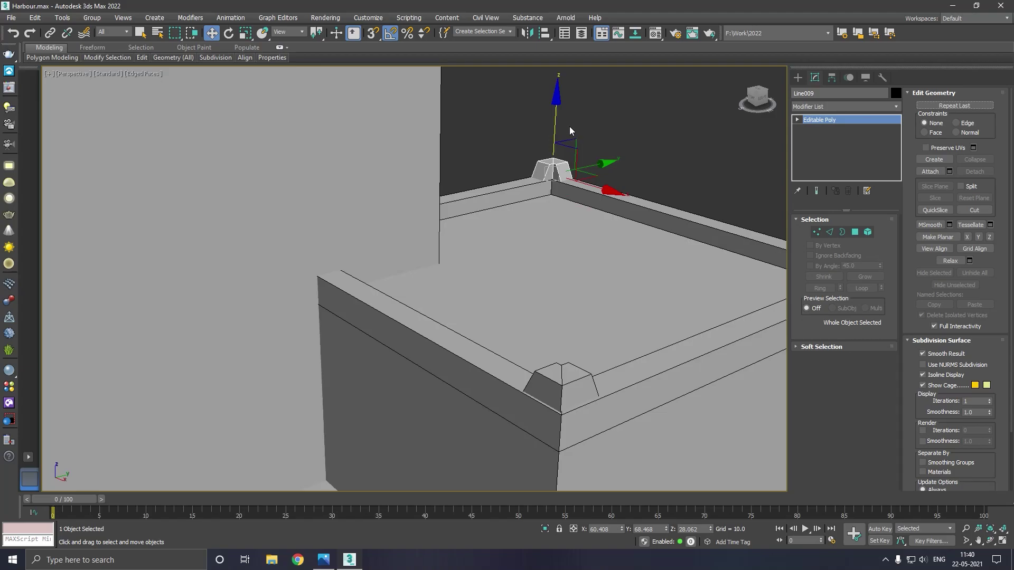
pyautogui.scroll(-3, 570, 127)
pyautogui.scroll(-3, 537, 132)
pyautogui.moveTo(675, 140)
pyautogui.keyDown('alt'); pyautogui.mouseDown(button='middle')
pyautogui.moveTo(693, 134)
pyautogui.moveTo(678, 139)
pyautogui.mouseUp(button='middle'); pyautogui.keyUp('alt')
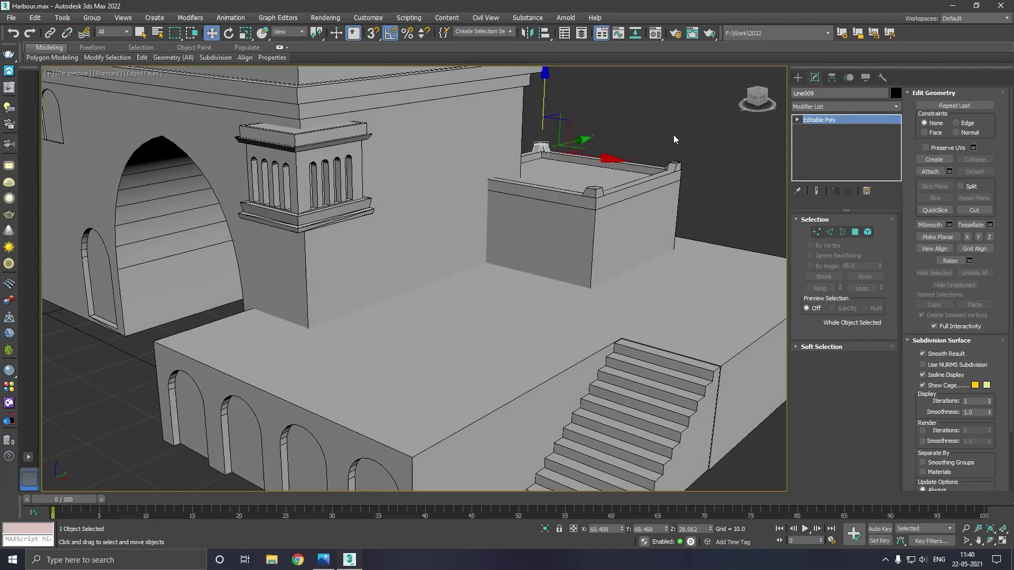
# Step: Delete the tall pillar and centre the platform in the Top view
pyautogui.click(667, 136)
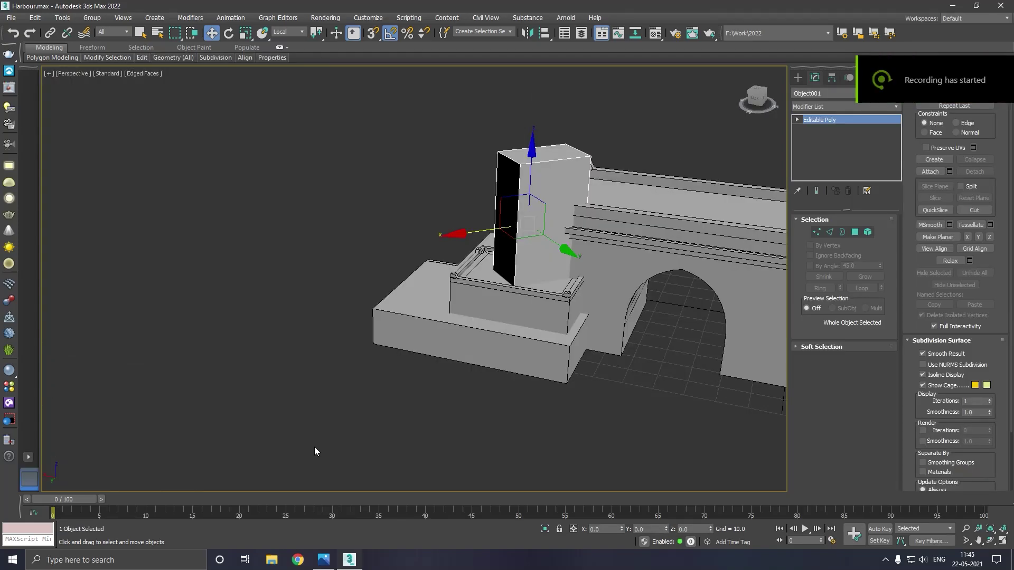
pyautogui.press('Delete')
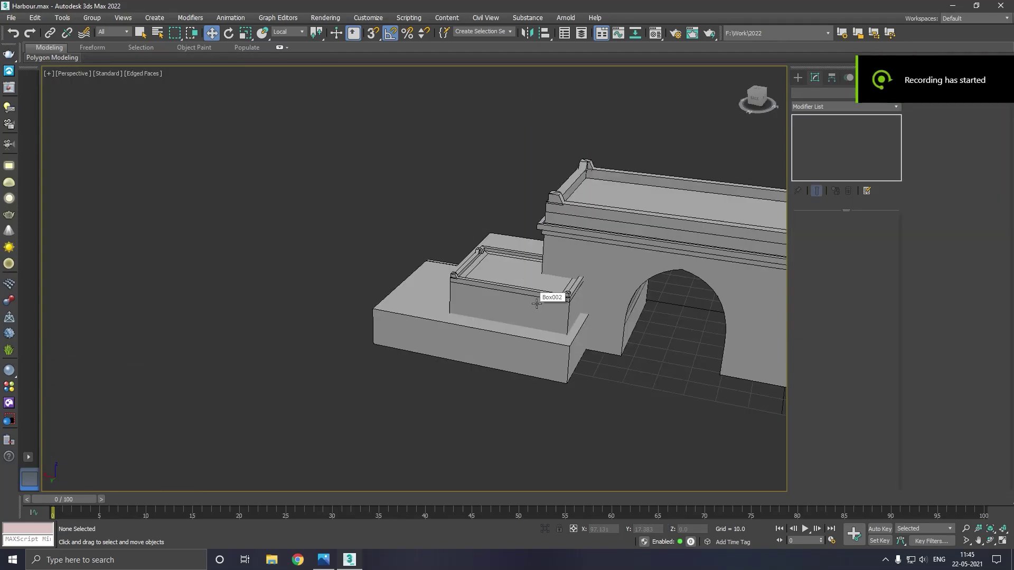
pyautogui.press('t')
pyautogui.scroll(-2, 470, 276)
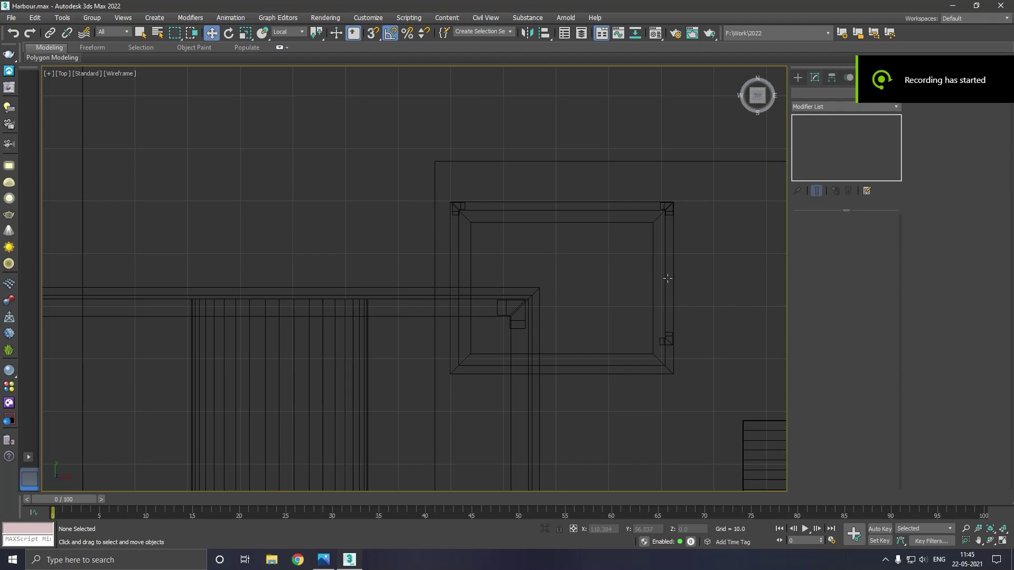
pyautogui.moveTo(667, 278); pyautogui.dragTo(577, 302, button='middle')
# Step: Set the Create panel to Geometry with the Standard Primitives list
pyautogui.click(798, 77)
pyautogui.click(811, 94)
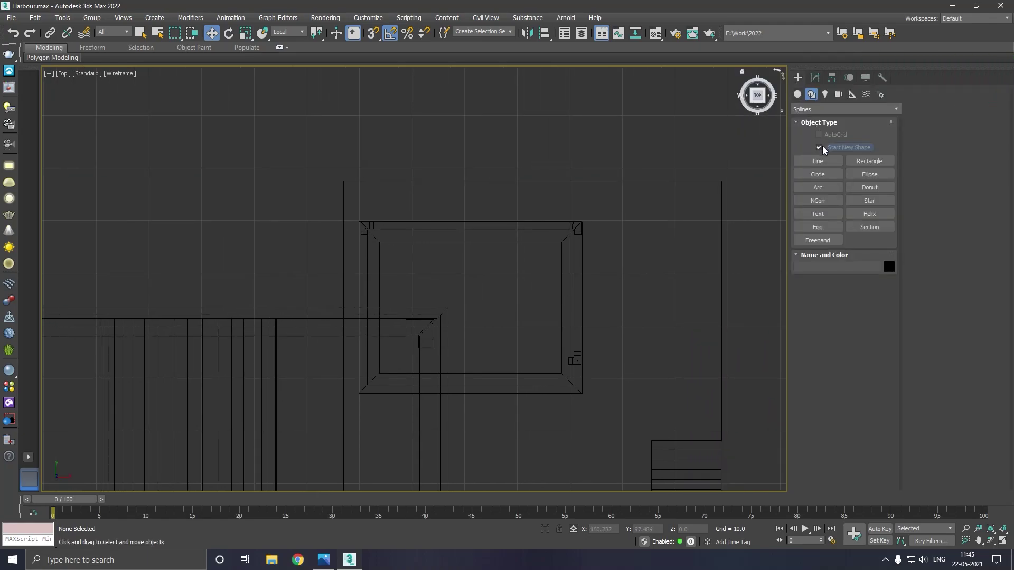
pyautogui.click(797, 94)
pyautogui.click(845, 108)
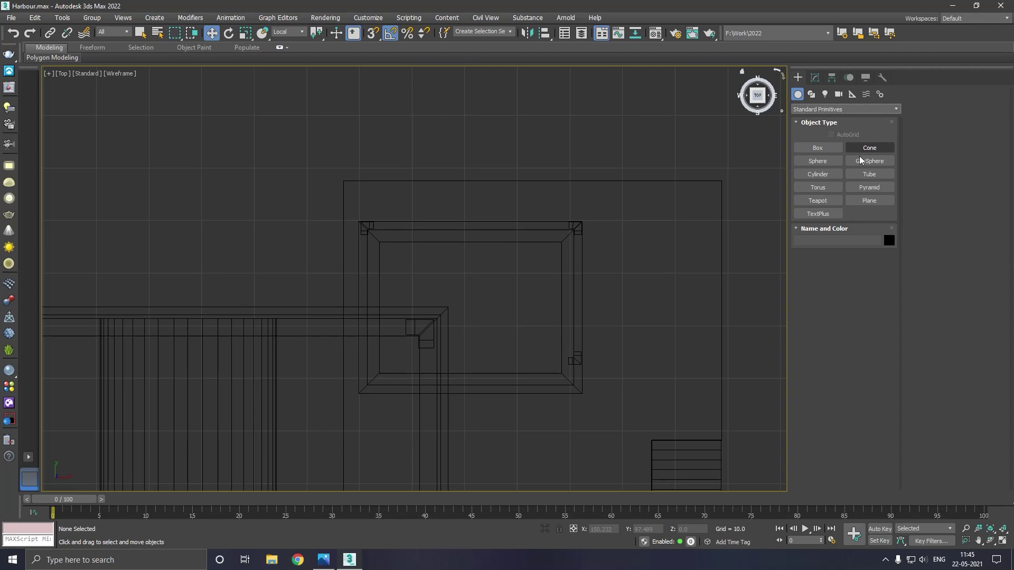
# Step: Draw a flat cylinder of radius about 11.145 centred over the raised platform
pyautogui.click(818, 175)
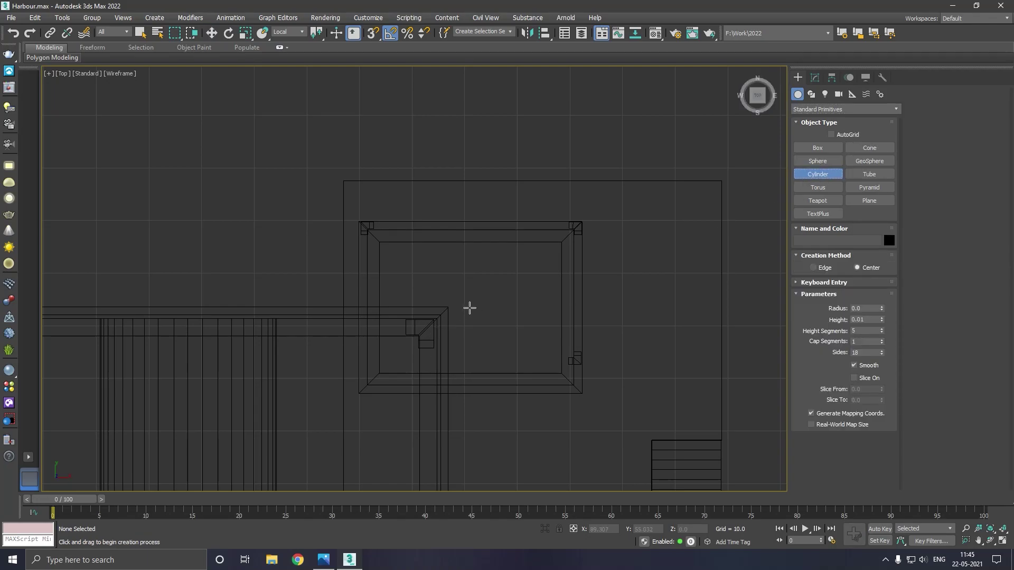
pyautogui.moveTo(469, 308); pyautogui.dragTo(528, 310)
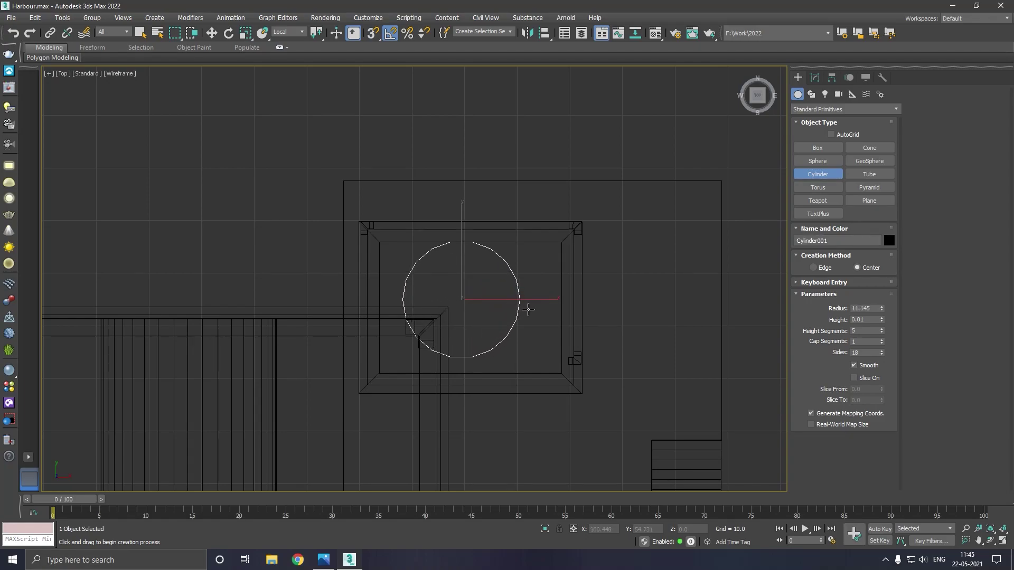
pyautogui.press('w')
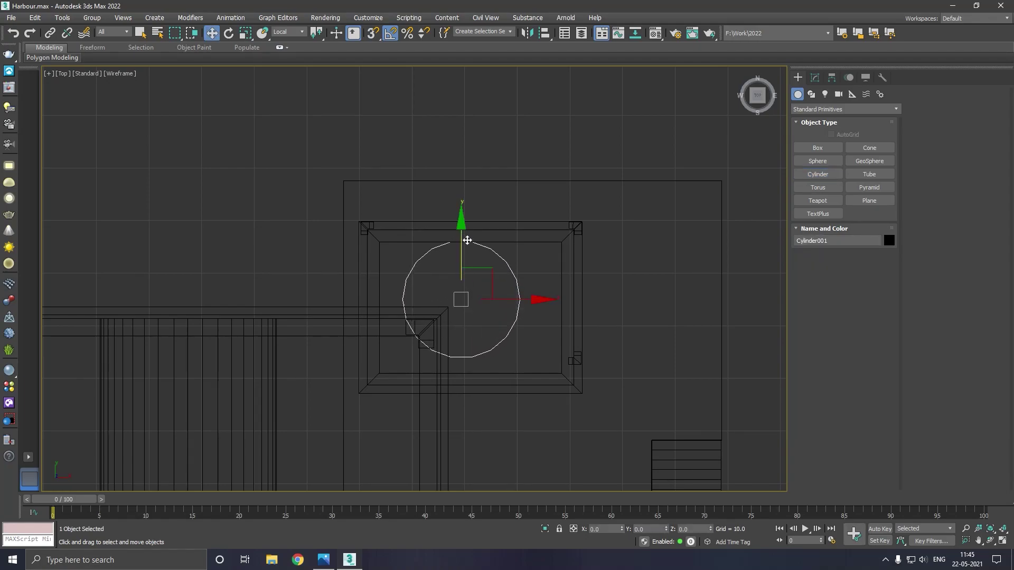
pyautogui.moveTo(468, 243); pyautogui.dragTo(469, 253)
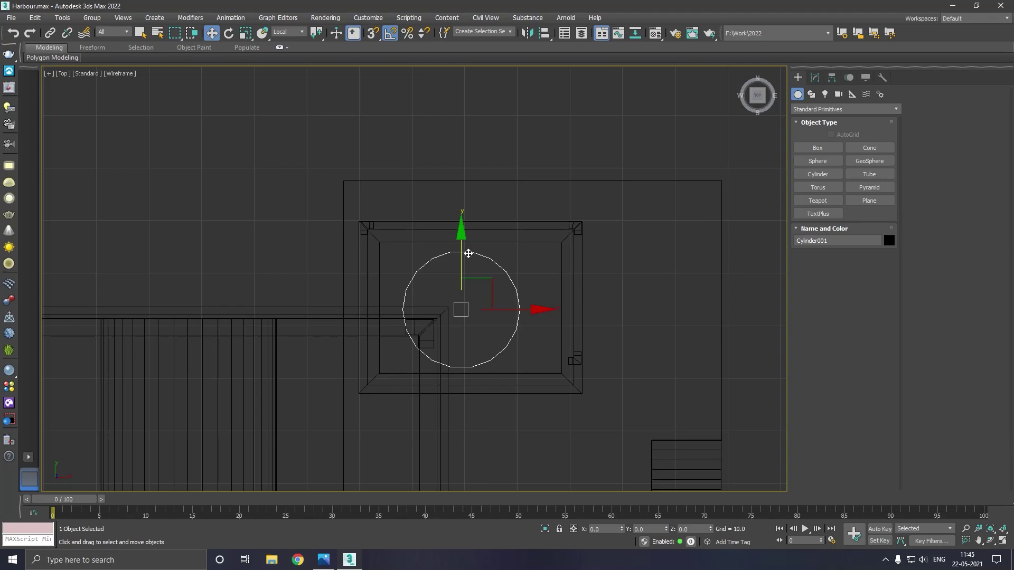
# Step: In Perspective, set the cylinder onto the platform and give it a white material
pyautogui.press('p')
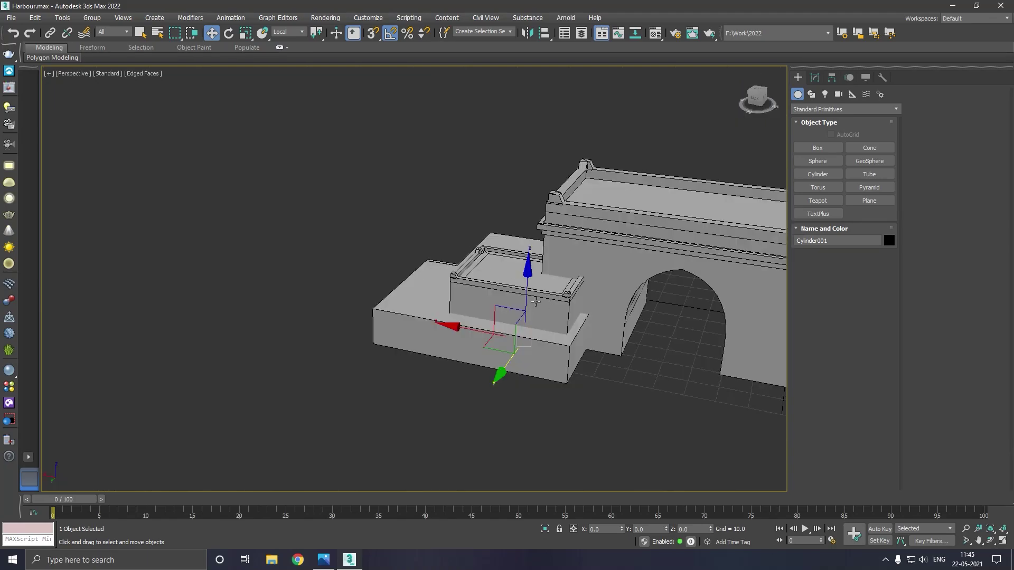
pyautogui.moveTo(535, 301)
pyautogui.mouseDown()
pyautogui.moveTo(535, 237)
pyautogui.moveTo(541, 277)
pyautogui.mouseUp()
pyautogui.scroll(2, 541, 277)
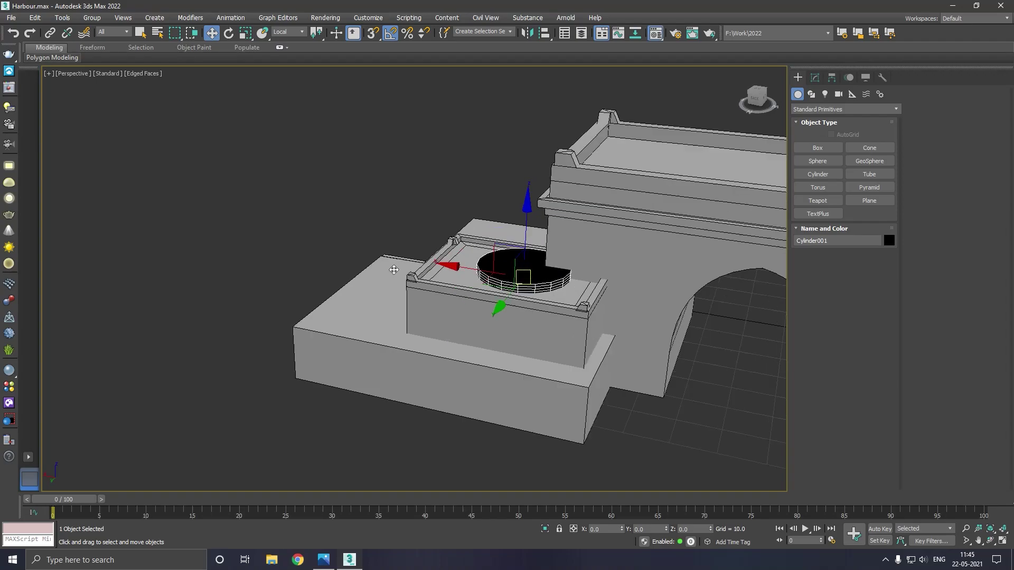
pyautogui.press('m')
pyautogui.click(128, 248)
pyautogui.click(264, 99)
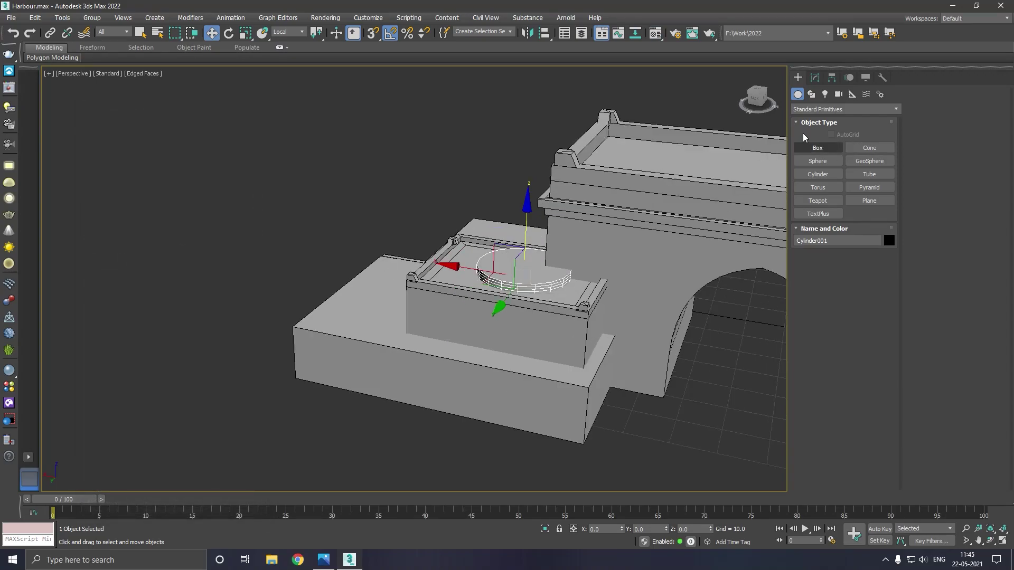
# Step: Set the cylinder to 1 height segment, 22 sides and height 16.673
pyautogui.click(815, 78)
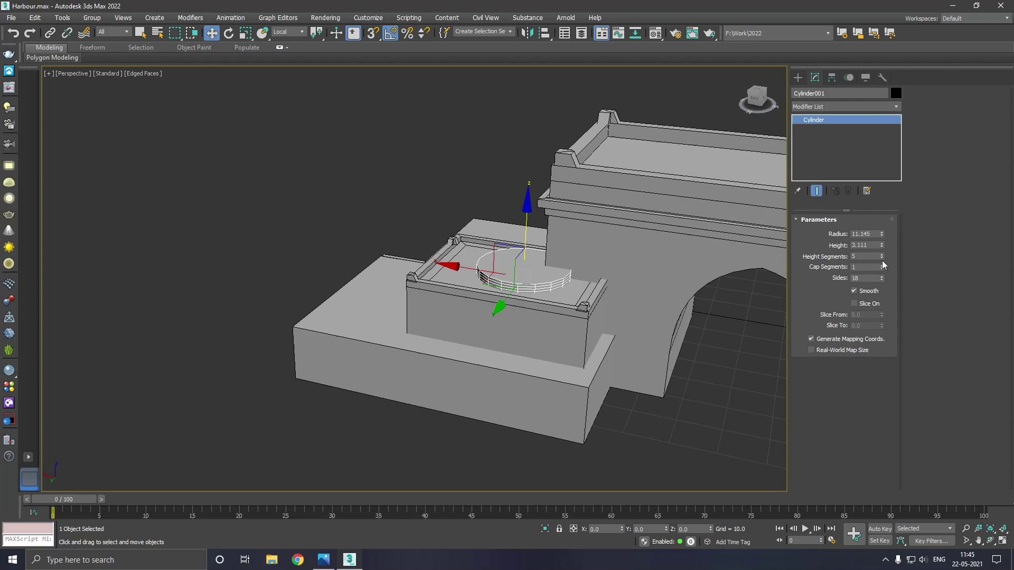
pyautogui.moveTo(882, 258); pyautogui.dragTo(888, 274)
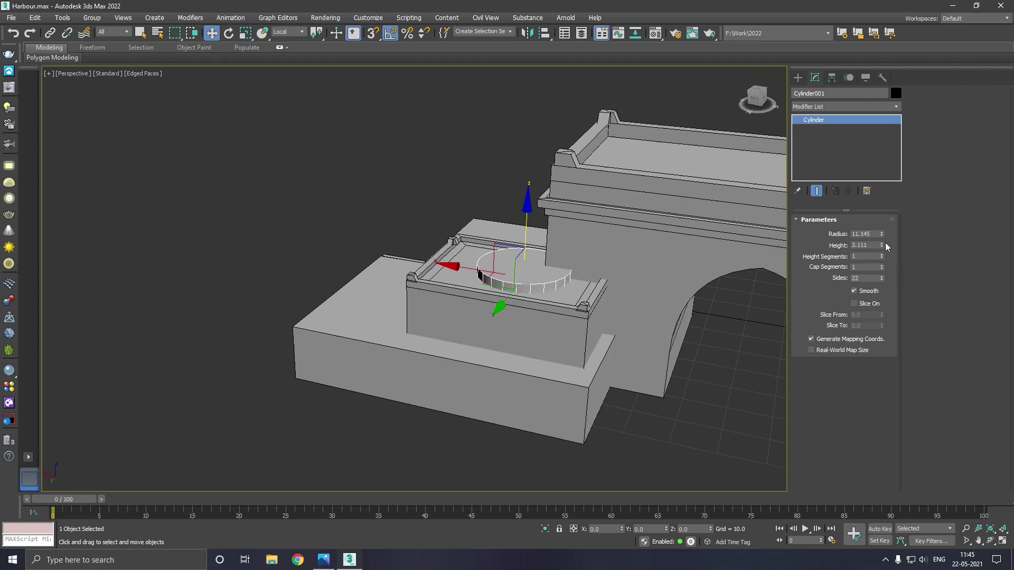
pyautogui.moveTo(881, 246)
pyautogui.mouseDown()
pyautogui.moveTo(880, 259)
pyautogui.moveTo(881, 232)
pyautogui.mouseUp()
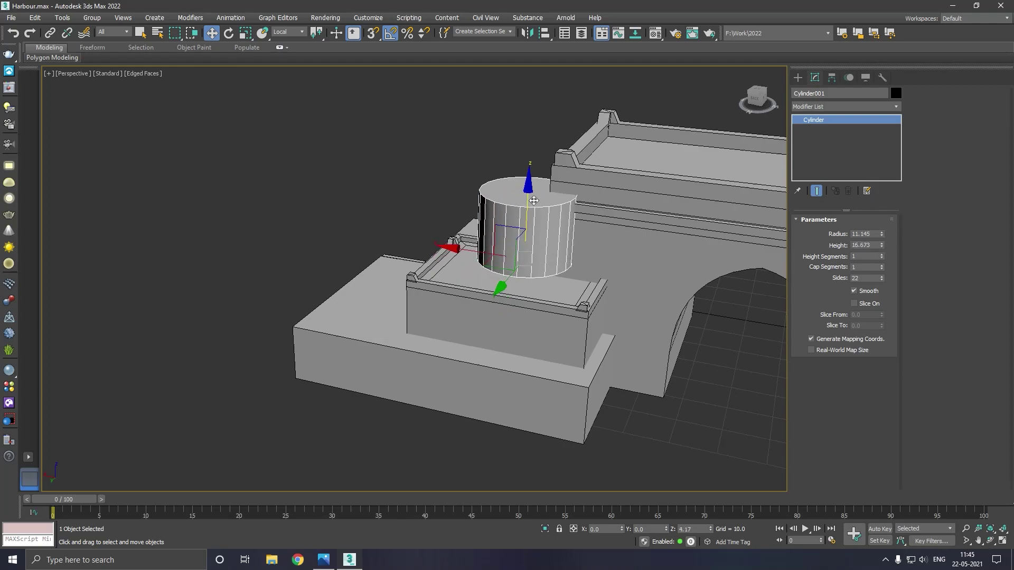
pyautogui.moveTo(533, 221); pyautogui.dragTo(535, 220)
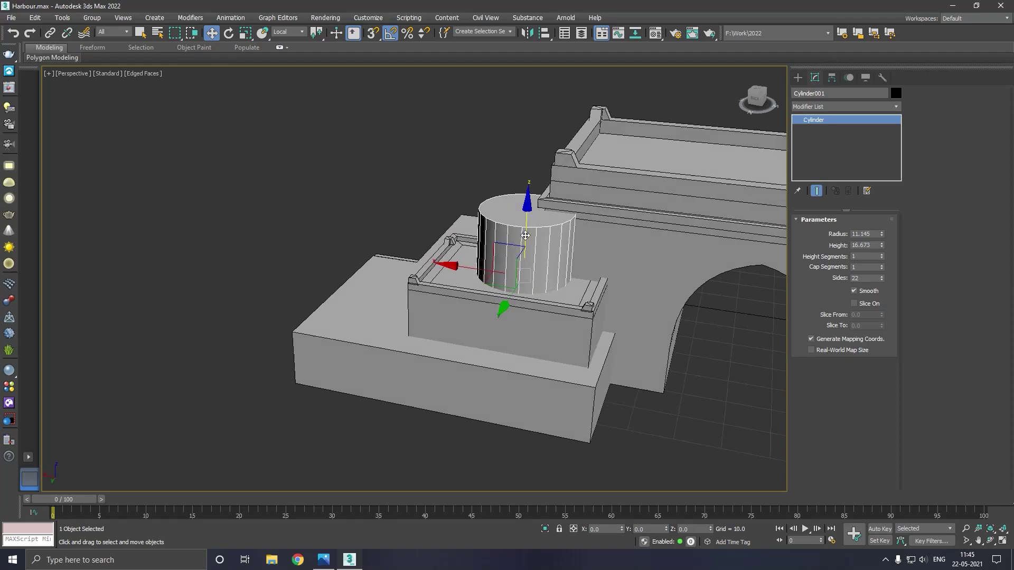
pyautogui.keyDown('alt'); pyautogui.moveTo(535, 220); pyautogui.dragTo(708, 233, button='middle'); pyautogui.keyUp('alt')
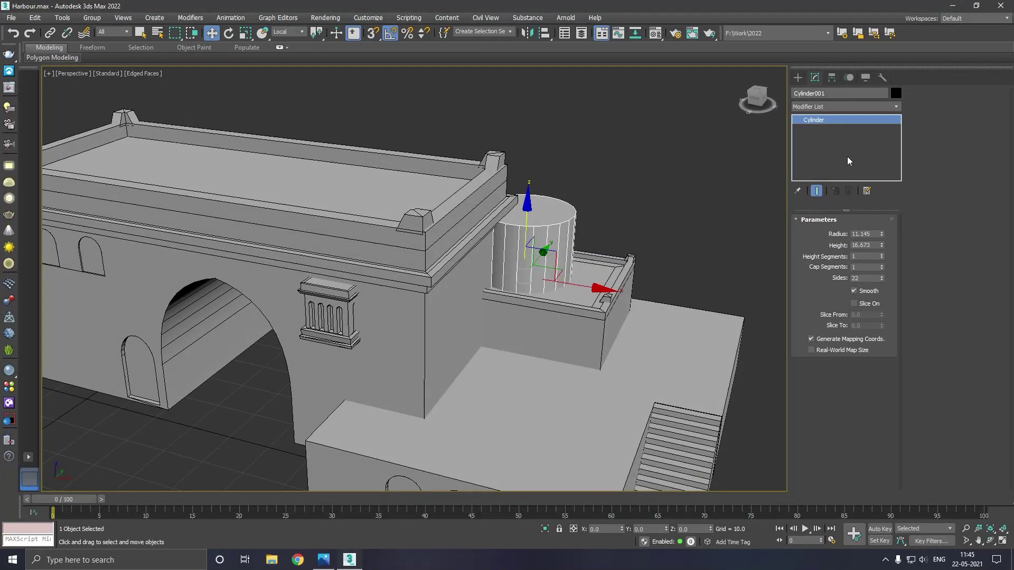
pyautogui.rightClick(849, 161)
# Step: Convert the cylinder to Editable Poly and raise its top face into a tall tower
pyautogui.click(893, 236)
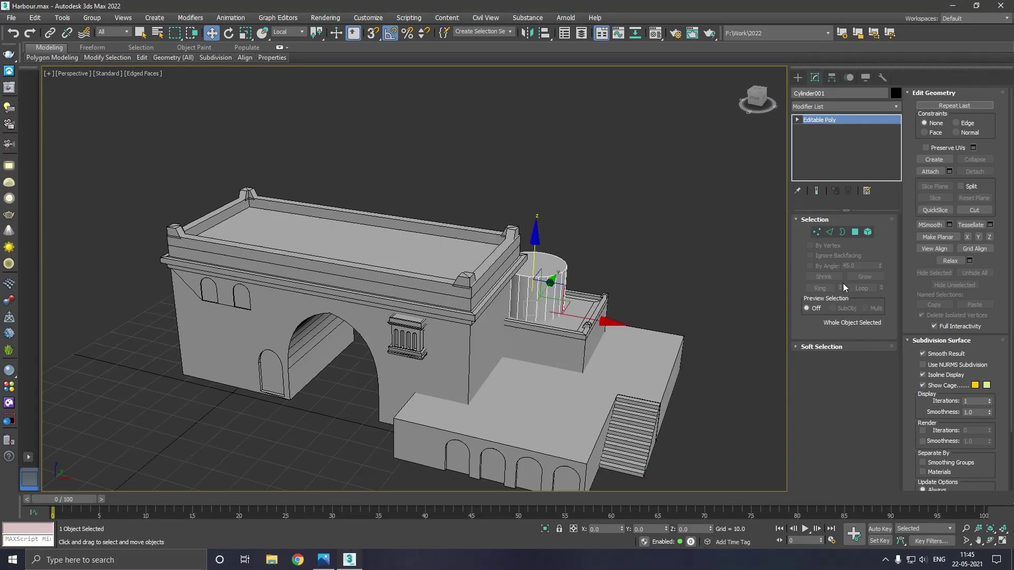
pyautogui.click(855, 233)
pyautogui.click(540, 264)
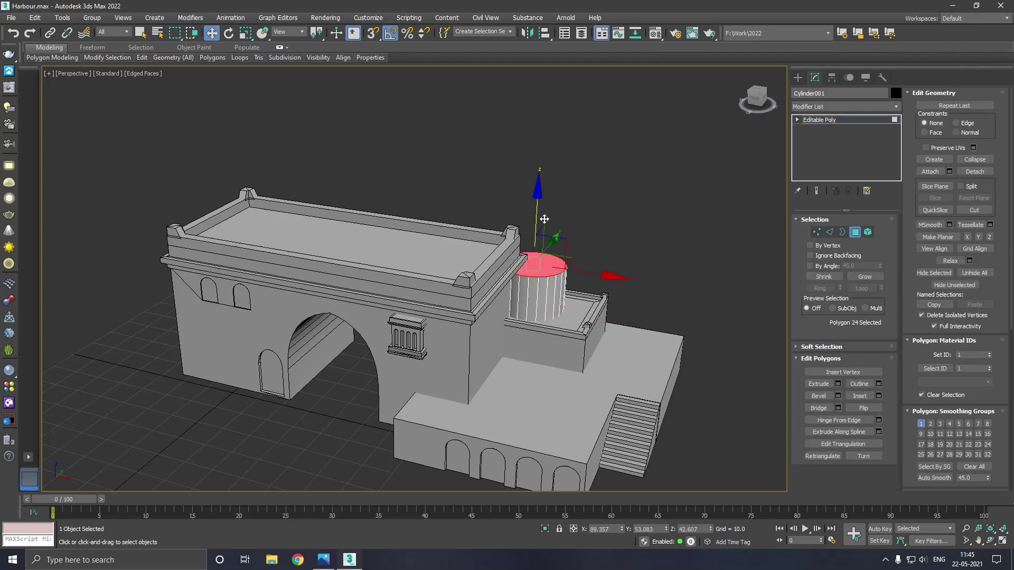
pyautogui.moveTo(540, 218); pyautogui.dragTo(542, 106)
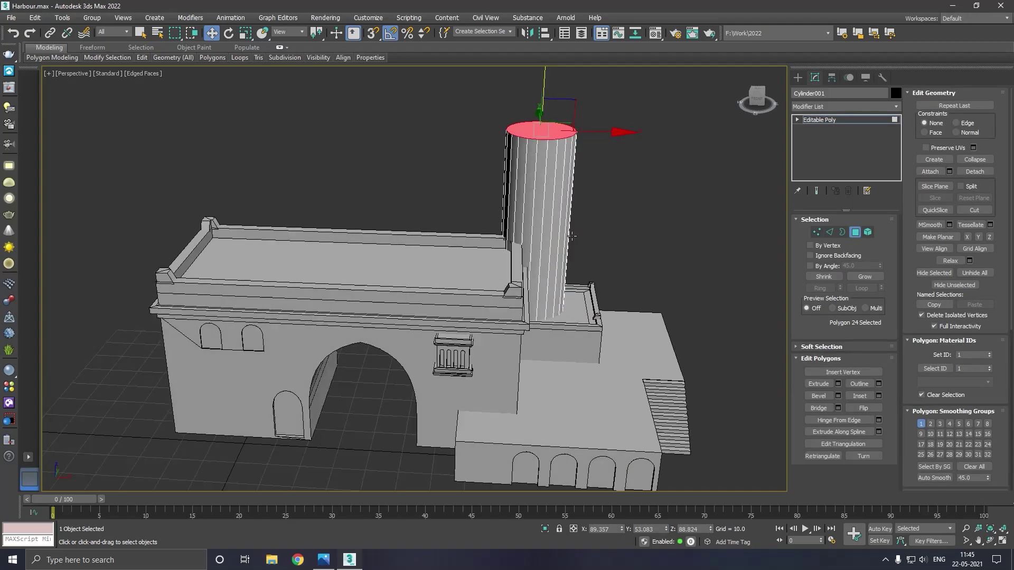
pyautogui.moveTo(542, 106)
pyautogui.keyDown('alt'); pyautogui.mouseDown(button='middle')
pyautogui.moveTo(617, 247)
pyautogui.moveTo(468, 250)
pyautogui.mouseUp(button='middle'); pyautogui.keyUp('alt')
pyautogui.keyDown('alt'); pyautogui.moveTo(590, 223); pyautogui.dragTo(549, 253, button='middle'); pyautogui.keyUp('alt')
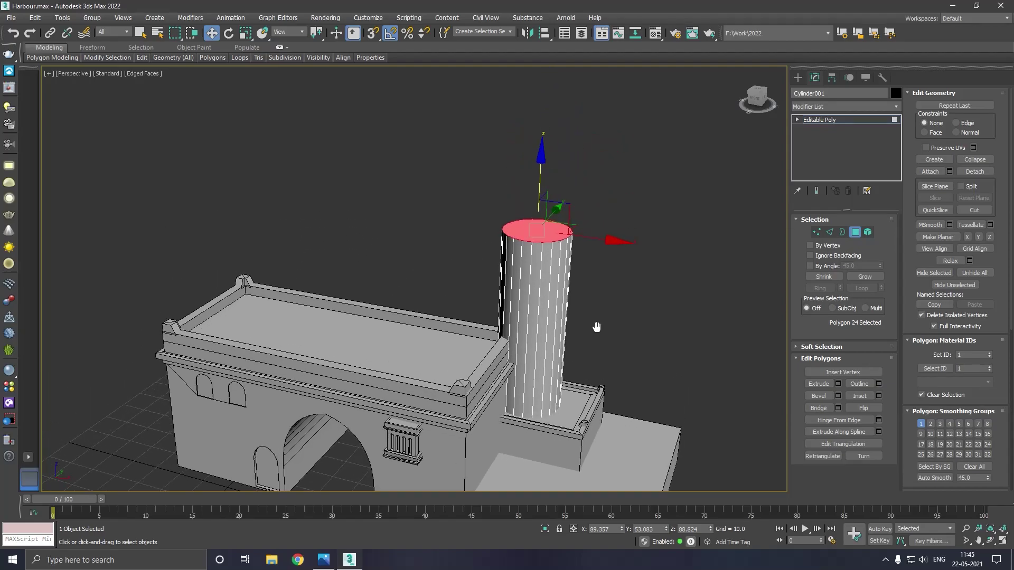
pyautogui.scroll(4, 531, 248)
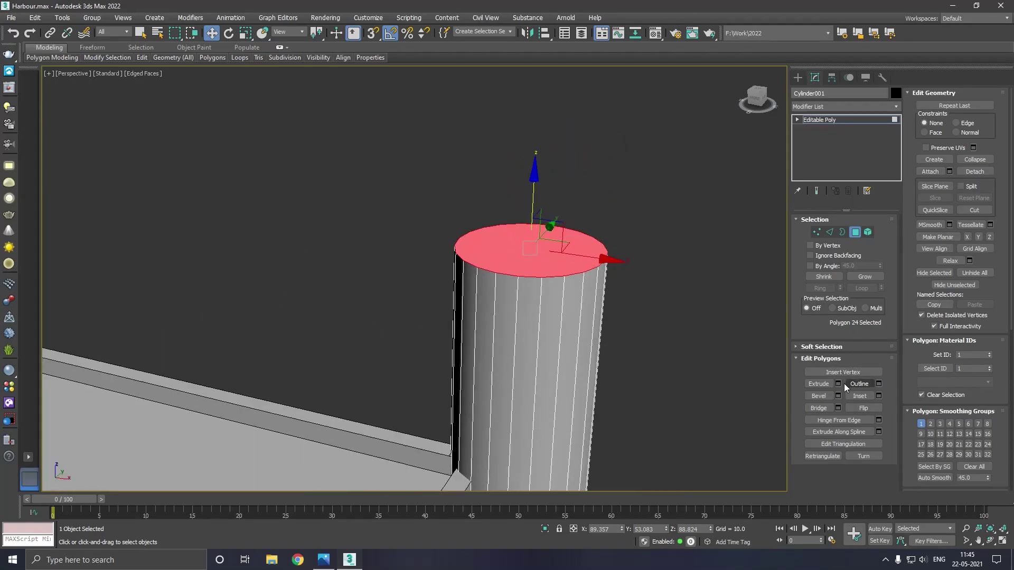
# Step: Extrude the tower's top face into a thin band about 2.7 high
pyautogui.click(838, 383)
pyautogui.moveTo(422, 300); pyautogui.dragTo(430, 339)
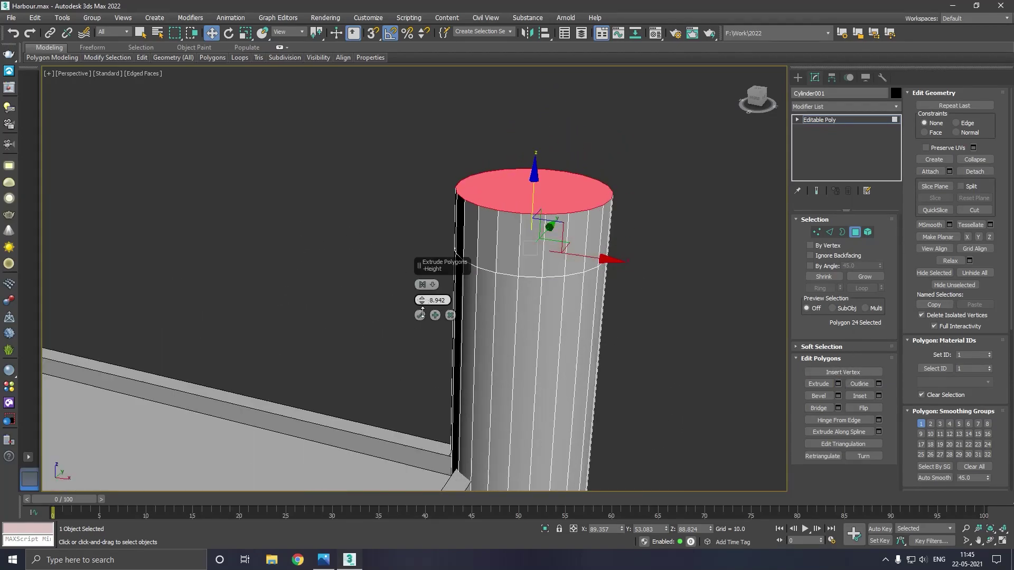
pyautogui.click(420, 315)
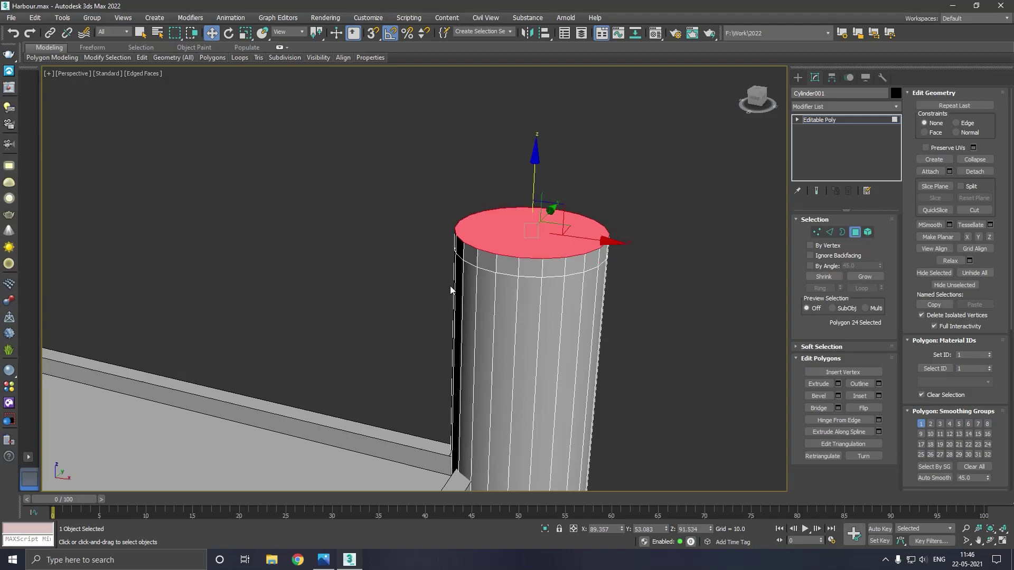
pyautogui.click(487, 260)
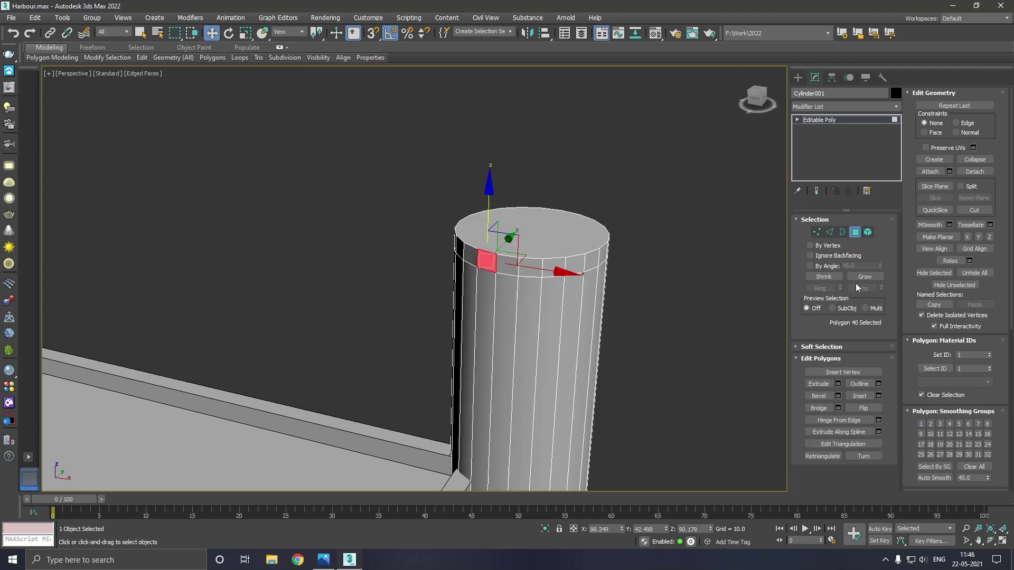
# Step: Turn on highlight previews and Ctrl-select all 22 side polygons around the tower's top rim
pyautogui.click(849, 309)
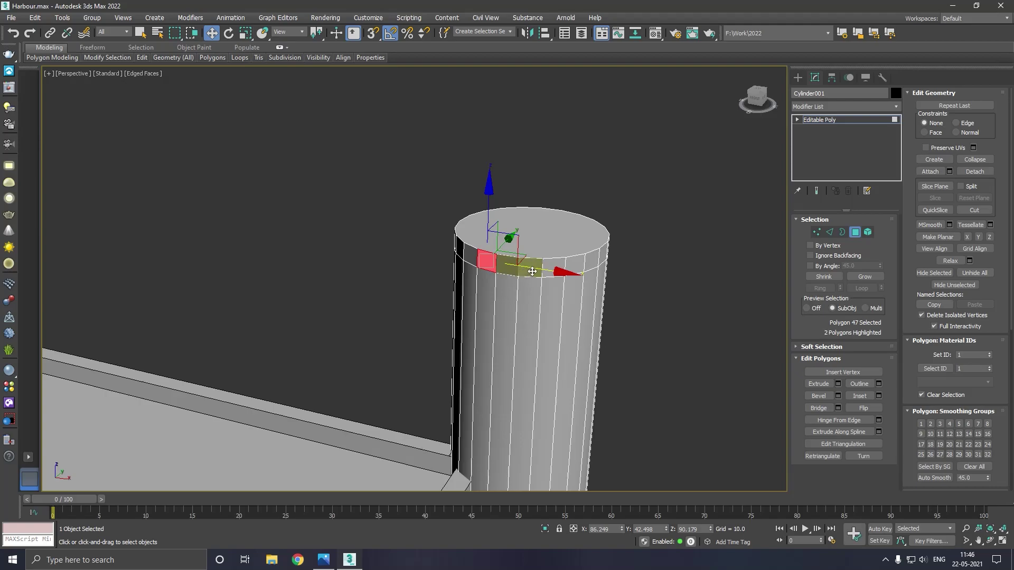
pyautogui.keyDown('shift'); pyautogui.click(554, 268); pyautogui.keyUp('shift')
pyautogui.keyDown('alt'); pyautogui.moveTo(611, 263); pyautogui.dragTo(687, 275, button='middle'); pyautogui.keyUp('alt')
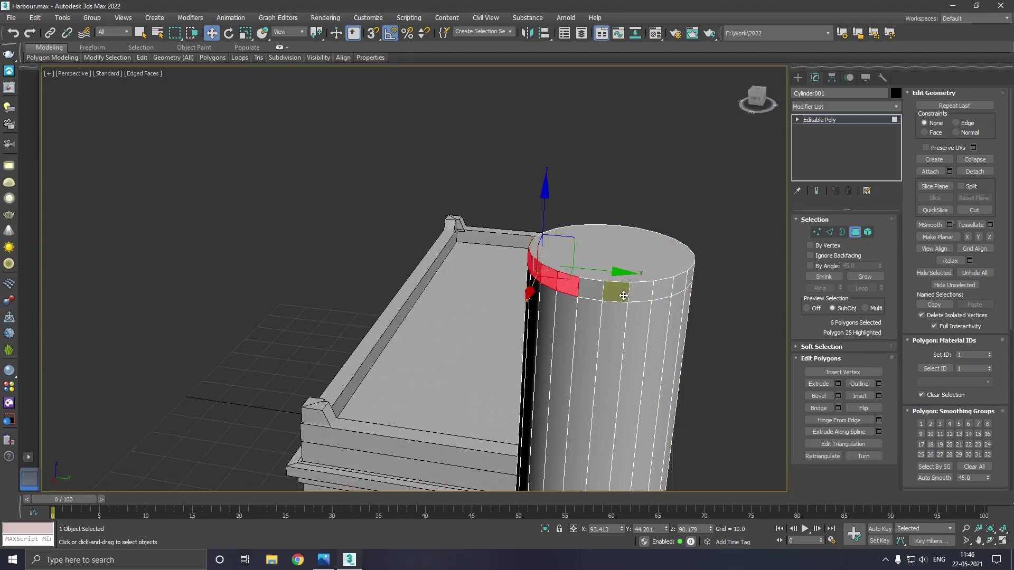
pyautogui.keyDown('ctrl'); pyautogui.click(615, 290); pyautogui.keyUp('ctrl')
pyautogui.keyDown('ctrl'); pyautogui.click(661, 294); pyautogui.keyUp('ctrl')
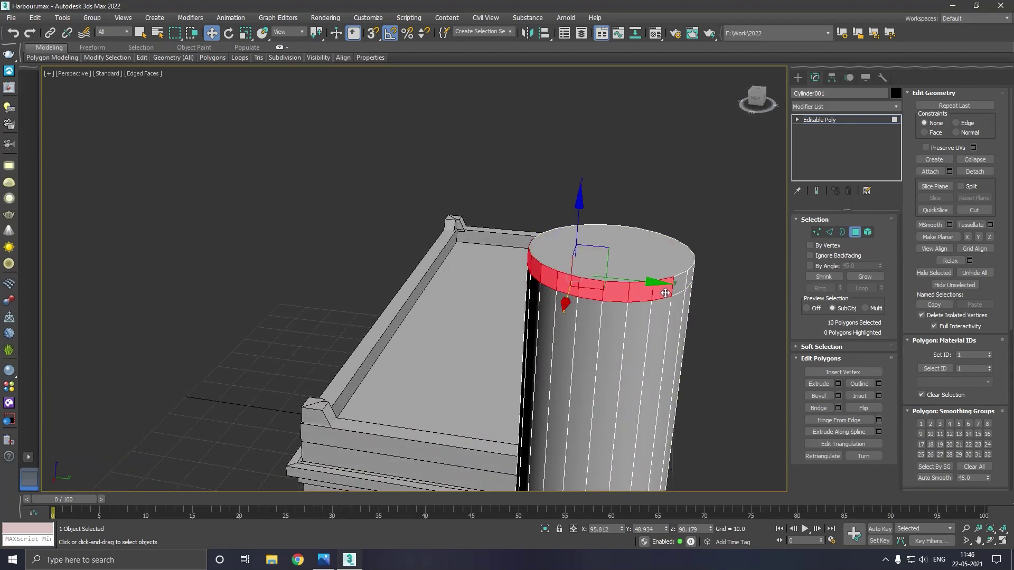
pyautogui.keyDown('alt'); pyautogui.moveTo(661, 293); pyautogui.dragTo(628, 312, button='middle'); pyautogui.keyUp('alt')
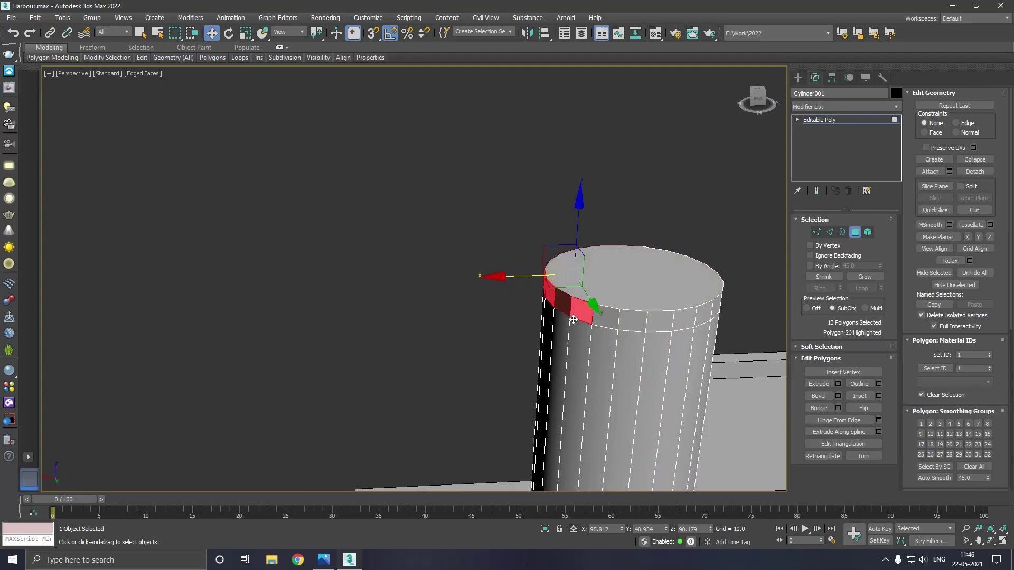
pyautogui.keyDown('ctrl'); pyautogui.click(596, 315); pyautogui.keyUp('ctrl')
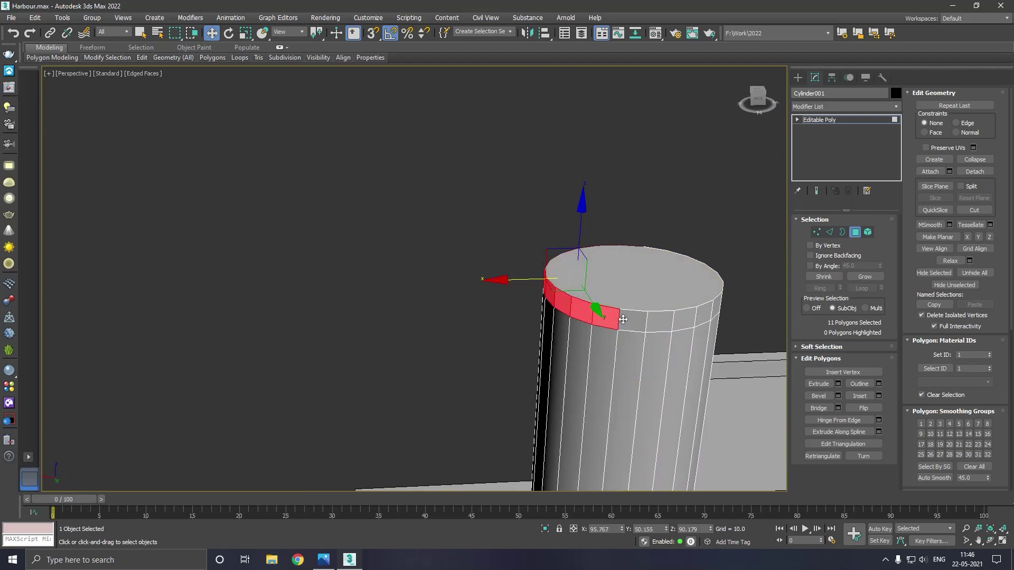
pyautogui.keyDown('shift'); pyautogui.click(707, 310); pyautogui.keyUp('shift')
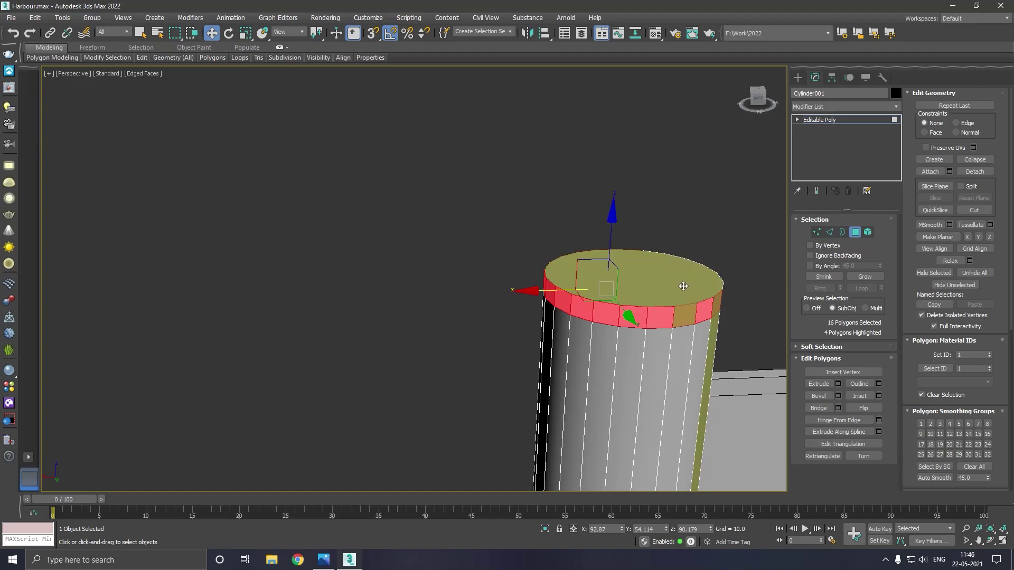
pyautogui.keyDown('alt'); pyautogui.moveTo(750, 271); pyautogui.dragTo(670, 296, button='middle'); pyautogui.keyUp('alt')
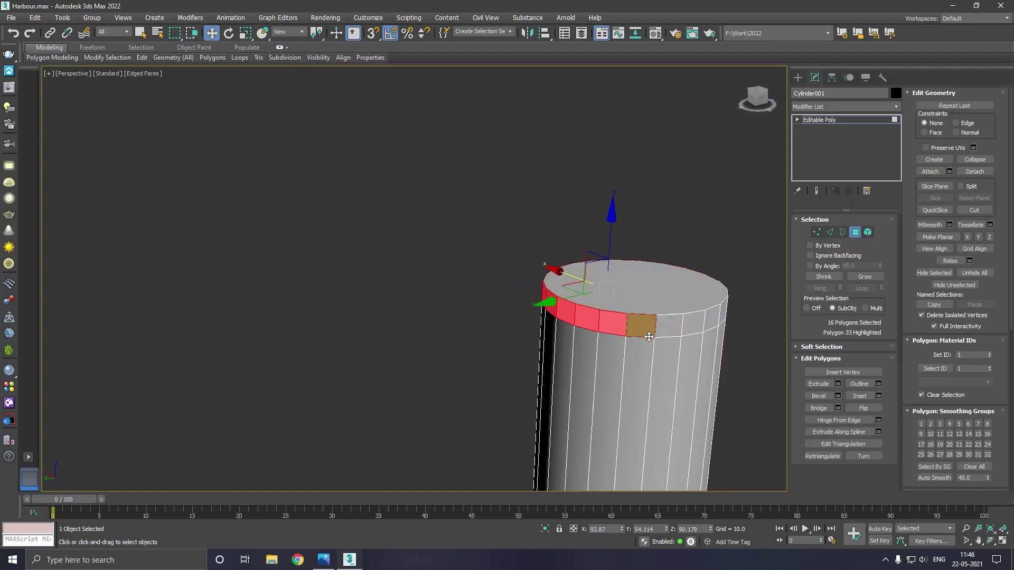
pyautogui.keyDown('shift'); pyautogui.click(713, 322); pyautogui.keyUp('shift')
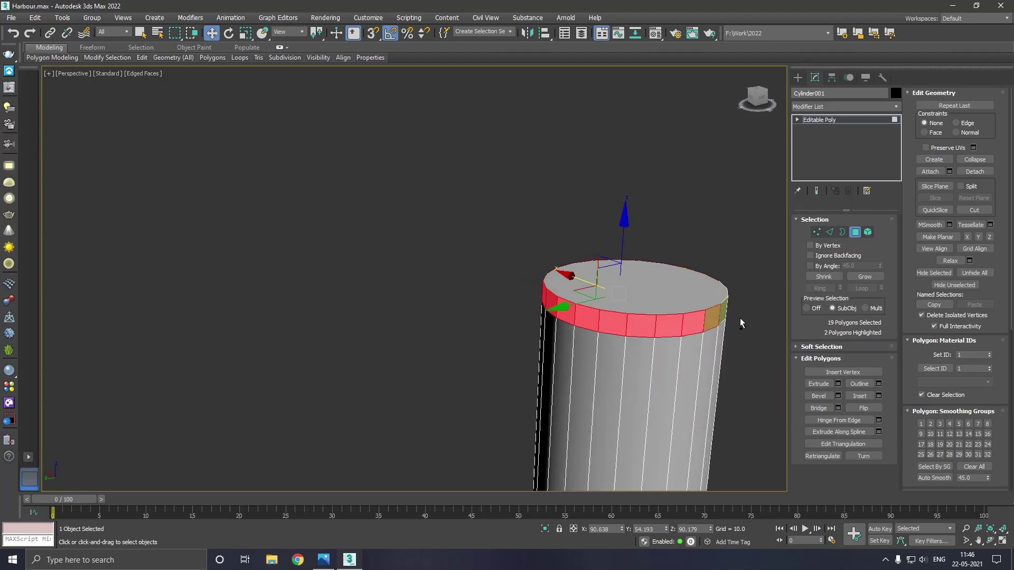
pyautogui.keyDown('alt'); pyautogui.moveTo(736, 318); pyautogui.dragTo(573, 327, button='middle'); pyautogui.keyUp('alt')
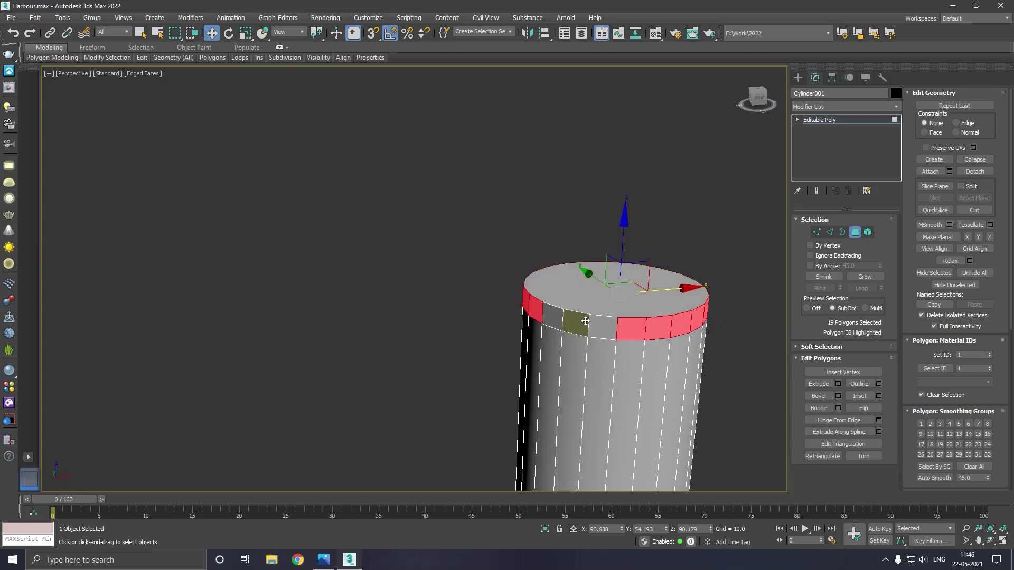
pyautogui.keyDown('ctrl'); pyautogui.click(553, 316); pyautogui.keyUp('ctrl')
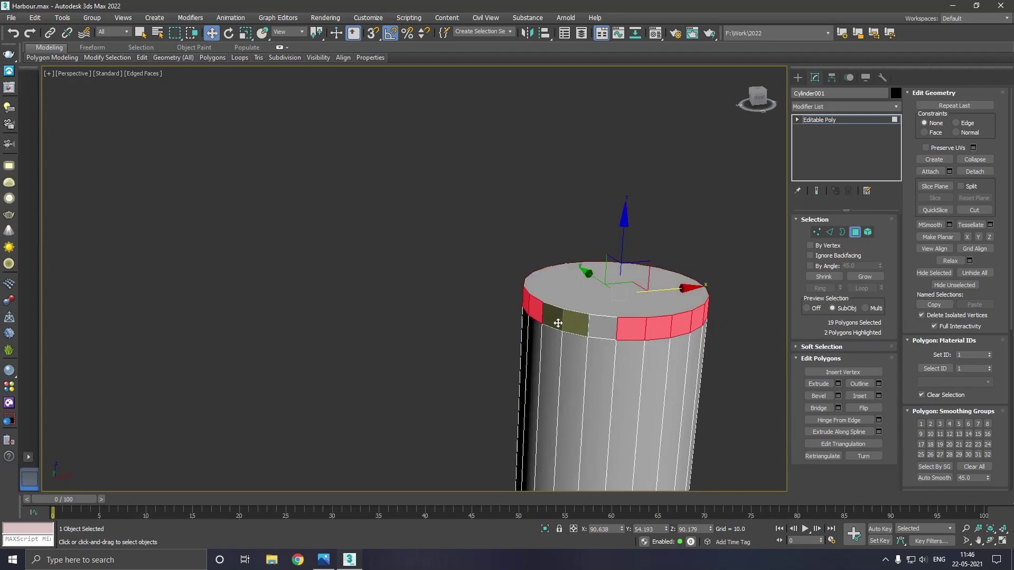
pyautogui.keyDown('ctrl'); pyautogui.click(613, 332); pyautogui.keyUp('ctrl')
pyautogui.keyDown('alt'); pyautogui.moveTo(612, 331); pyautogui.dragTo(687, 333, button='middle'); pyautogui.keyUp('alt')
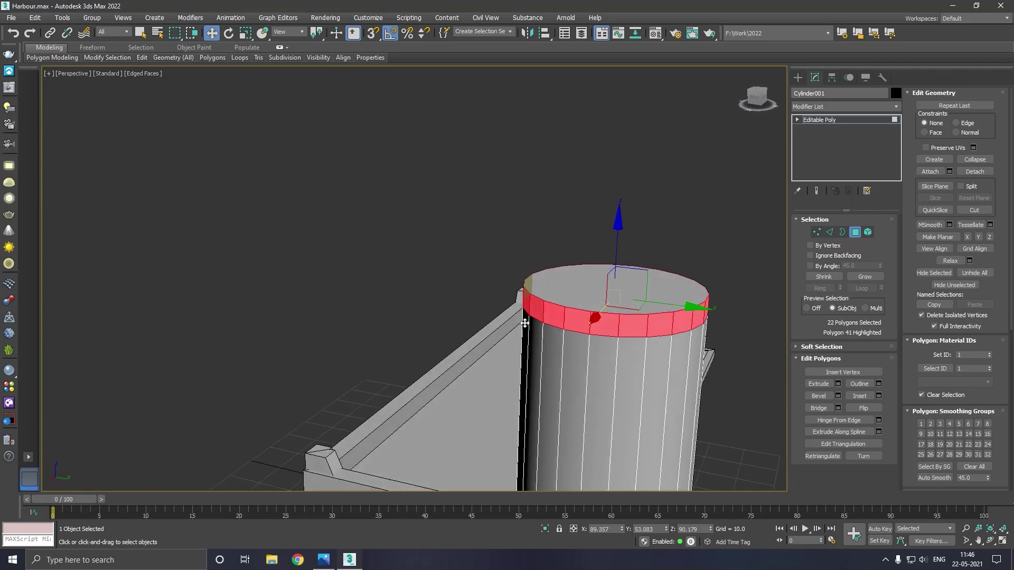
# Step: Extrude the 22 rim faces outward about 2.709 into a lip, then select the top cap
pyautogui.click(838, 384)
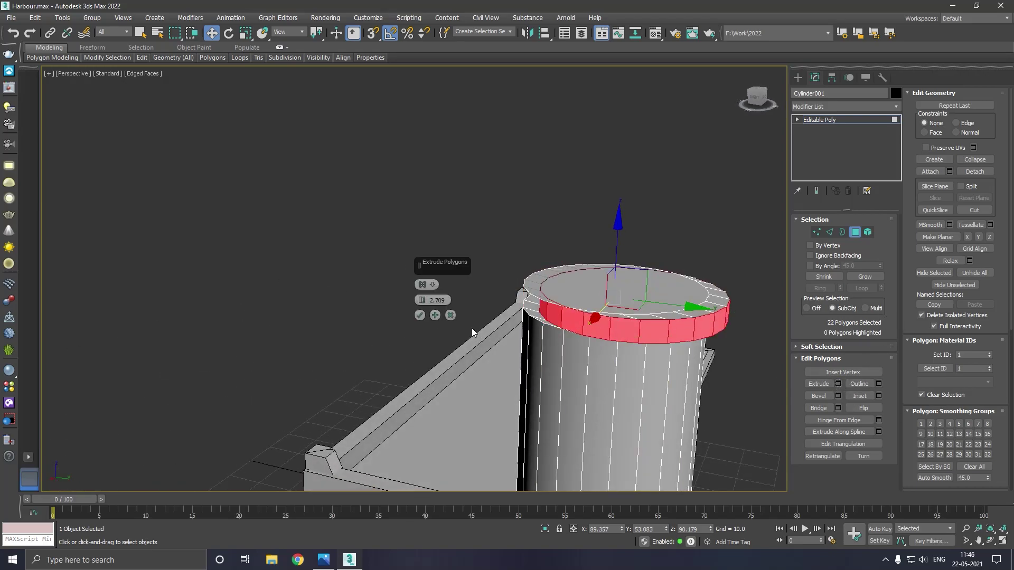
pyautogui.moveTo(427, 286)
pyautogui.mouseDown()
pyautogui.moveTo(422, 313)
pyautogui.moveTo(424, 289)
pyautogui.mouseUp()
pyautogui.click(422, 331)
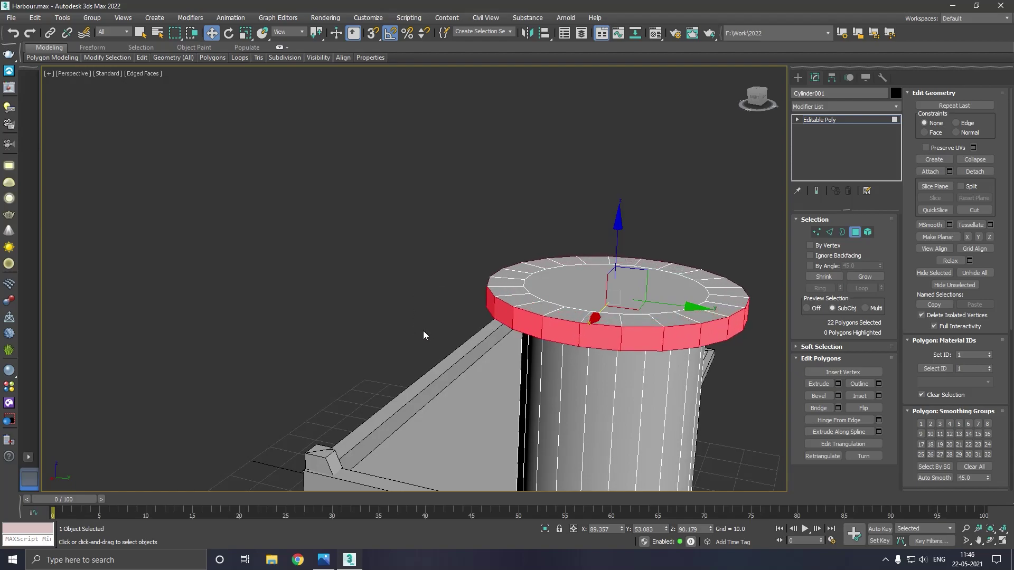
pyautogui.click(807, 308)
pyautogui.scroll(-3, 468, 258)
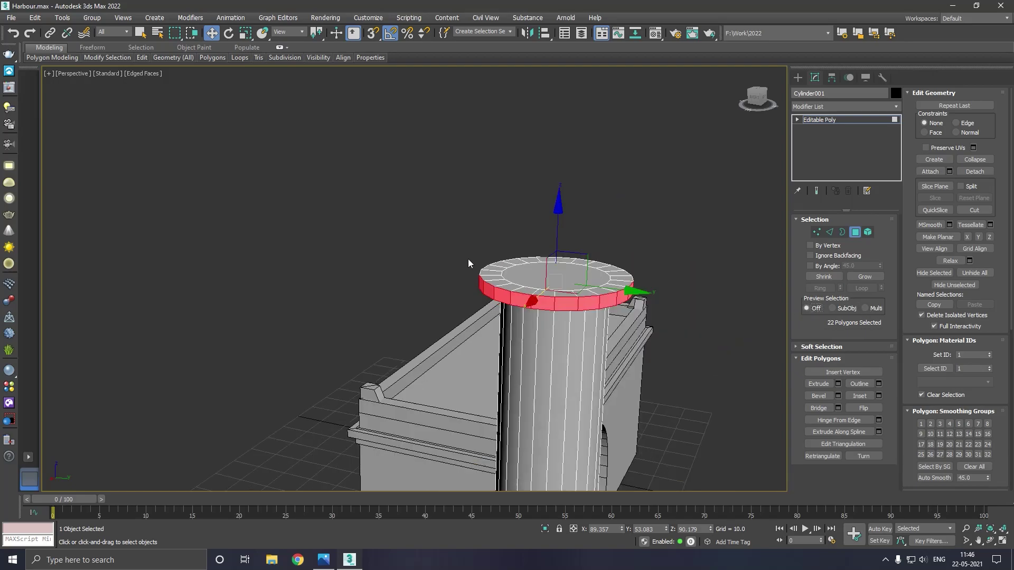
pyautogui.scroll(-2, 468, 259)
pyautogui.moveTo(515, 273)
pyautogui.keyDown('alt'); pyautogui.mouseDown(button='middle')
pyautogui.moveTo(575, 228)
pyautogui.moveTo(634, 245)
pyautogui.moveTo(649, 271)
pyautogui.mouseUp(button='middle'); pyautogui.keyUp('alt')
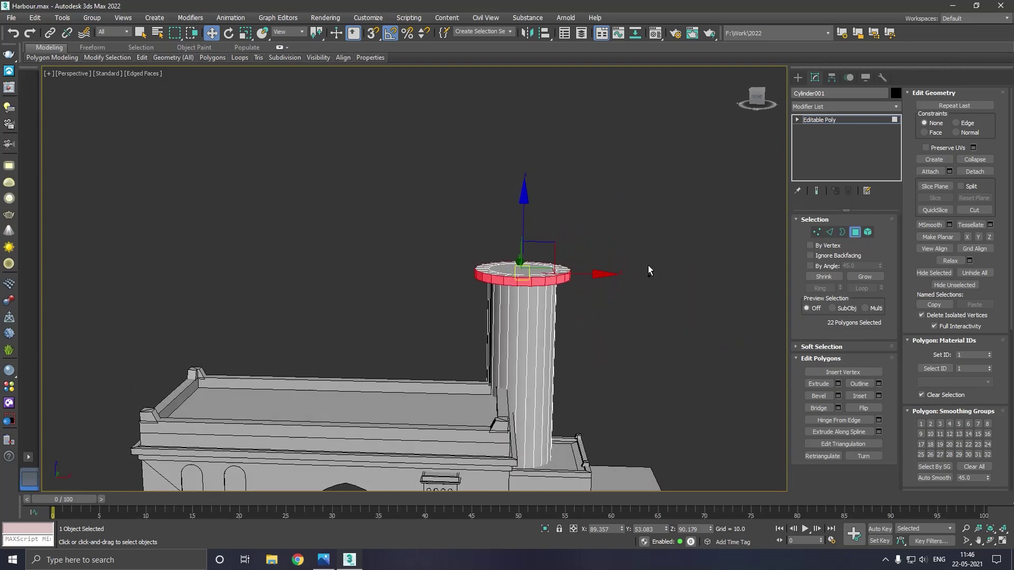
pyautogui.scroll(2, 550, 269)
pyautogui.scroll(3, 549, 273)
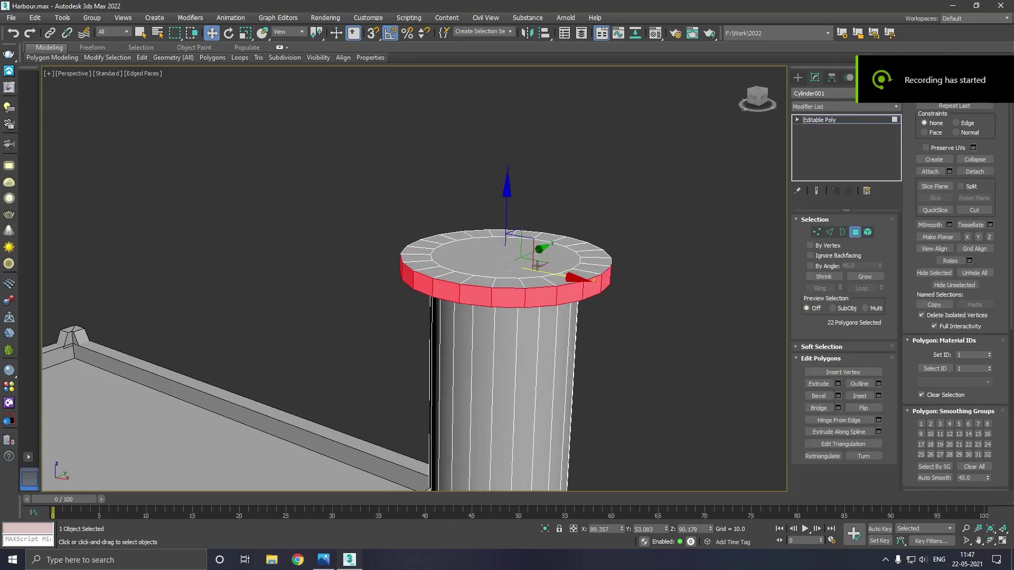
pyautogui.click(537, 269)
# Step: Extrude the top cap upward 34.81 so the lip becomes a collar on the shaft
pyautogui.keyDown('alt'); pyautogui.moveTo(536, 269); pyautogui.dragTo(726, 339, button='middle'); pyautogui.keyUp('alt')
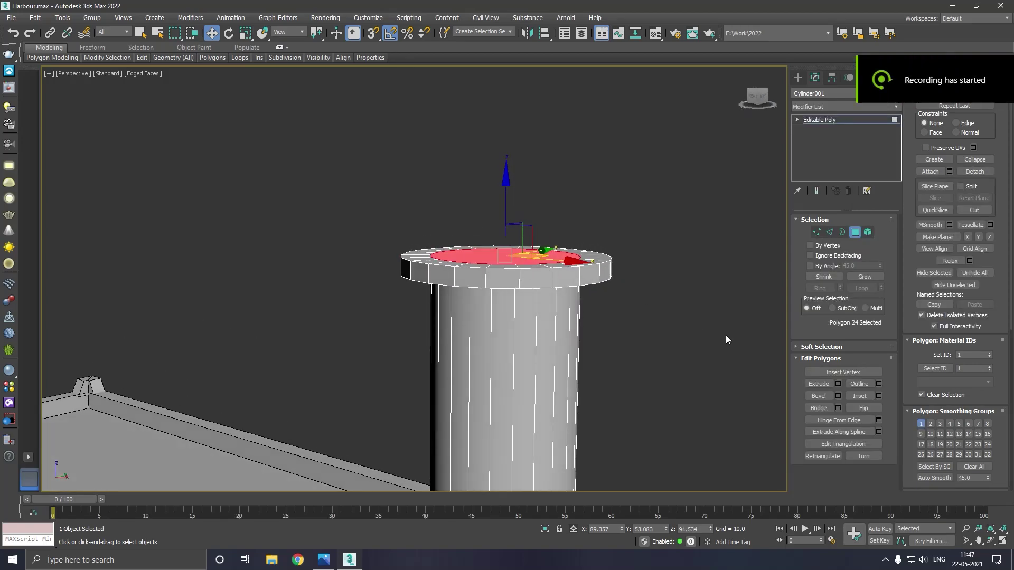
pyautogui.click(838, 384)
pyautogui.keyDown('alt'); pyautogui.moveTo(528, 402); pyautogui.dragTo(449, 421, button='middle'); pyautogui.keyUp('alt')
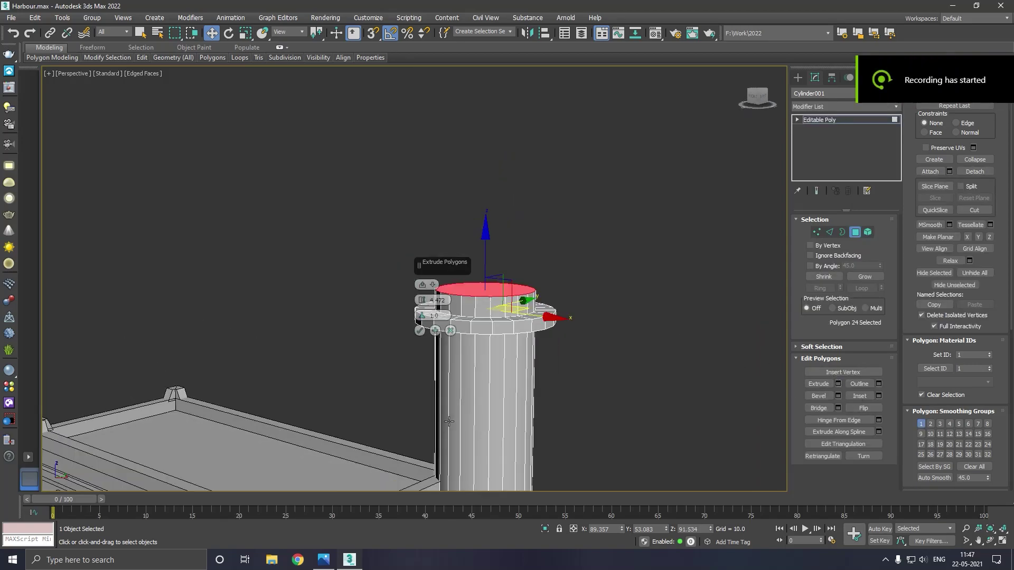
pyautogui.moveTo(433, 300); pyautogui.dragTo(427, 168)
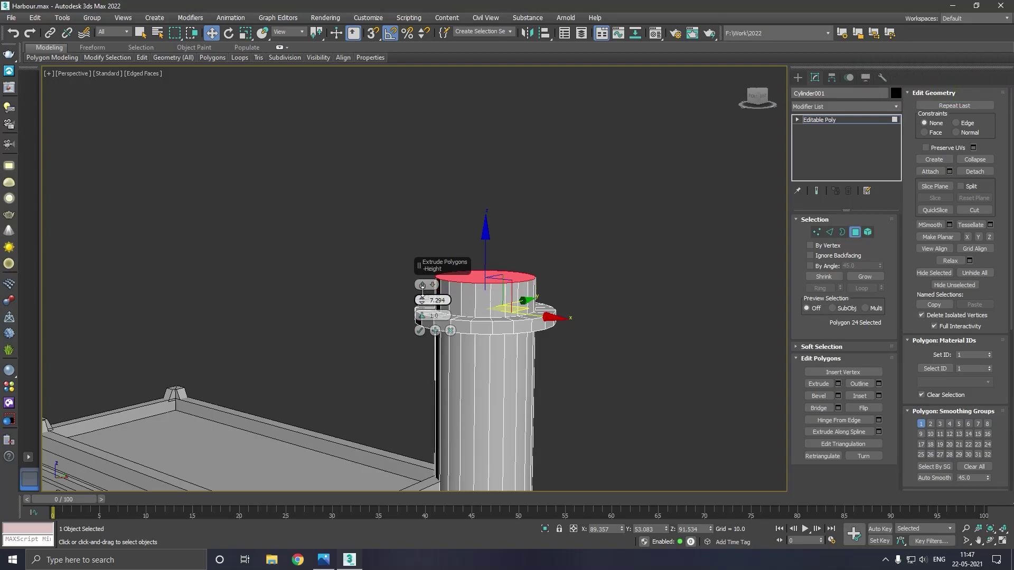
pyautogui.click(419, 330)
# Step: Turn on hover previews and select a polygon on the collar's side
pyautogui.moveTo(466, 317)
pyautogui.keyDown('alt'); pyautogui.mouseDown(button='middle')
pyautogui.moveTo(485, 321)
pyautogui.moveTo(485, 338)
pyautogui.mouseUp(button='middle'); pyautogui.keyUp('alt')
pyautogui.click(482, 340)
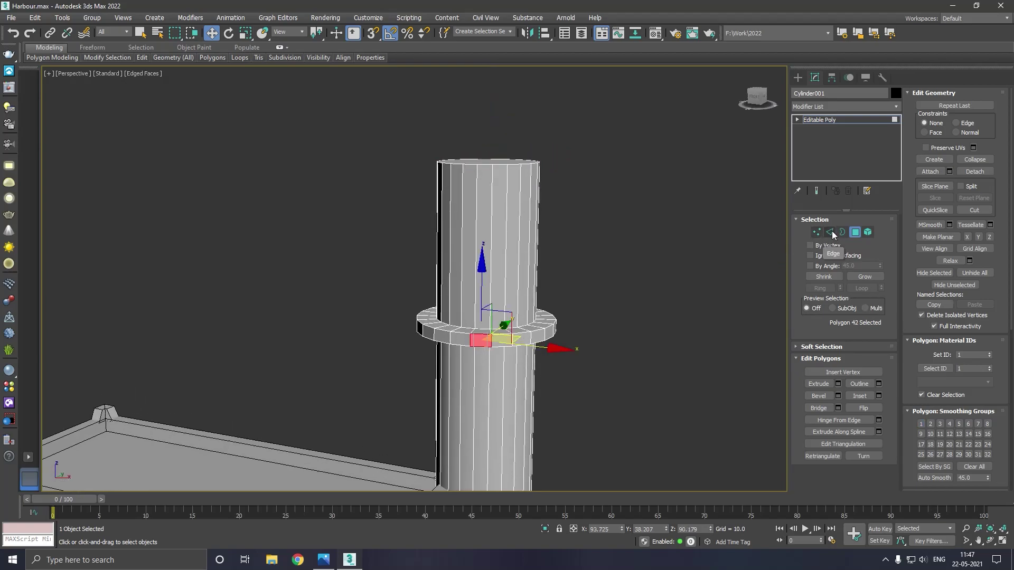
pyautogui.click(834, 309)
pyautogui.click(503, 341)
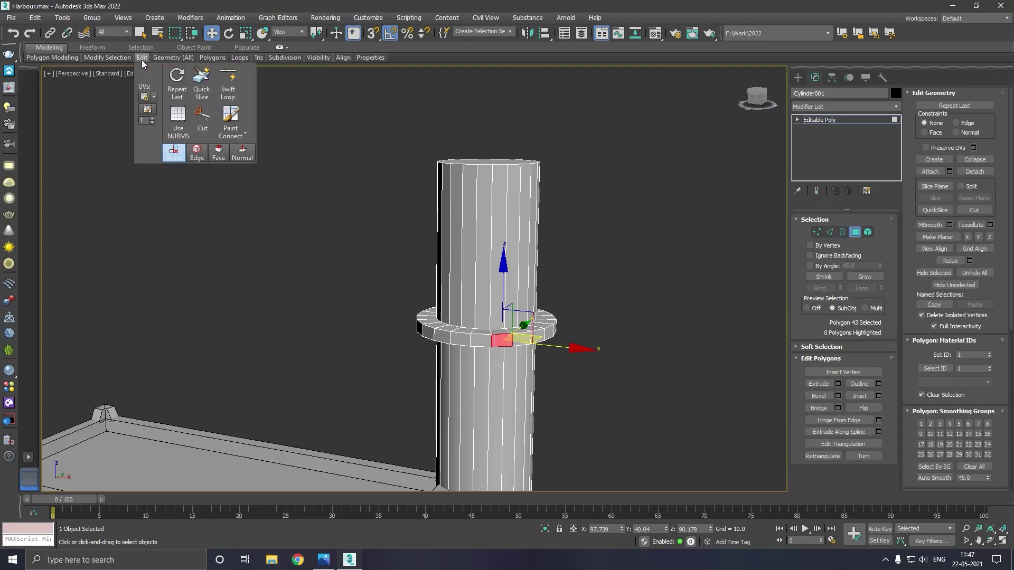
pyautogui.click(202, 119)
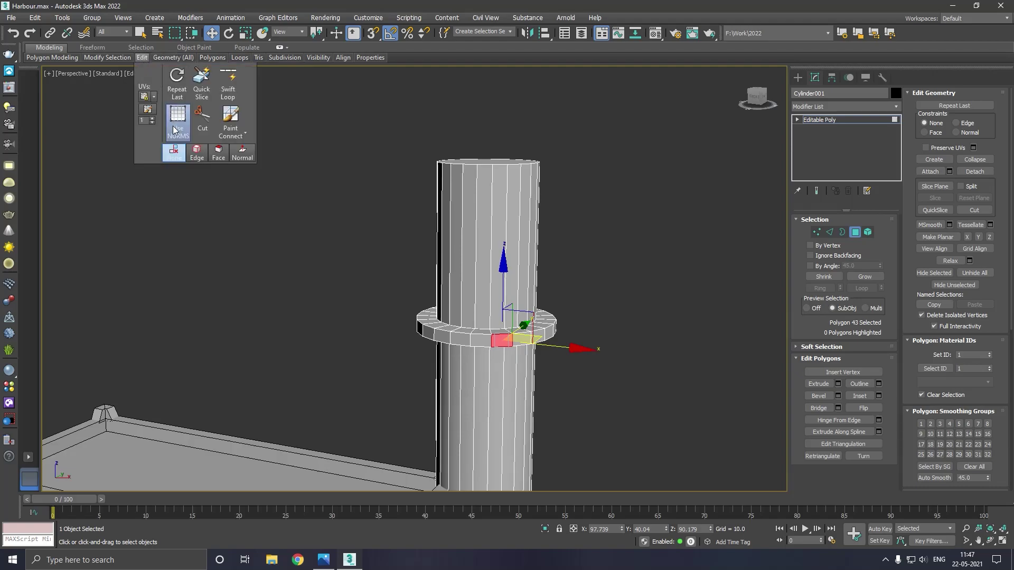
pyautogui.click(210, 152)
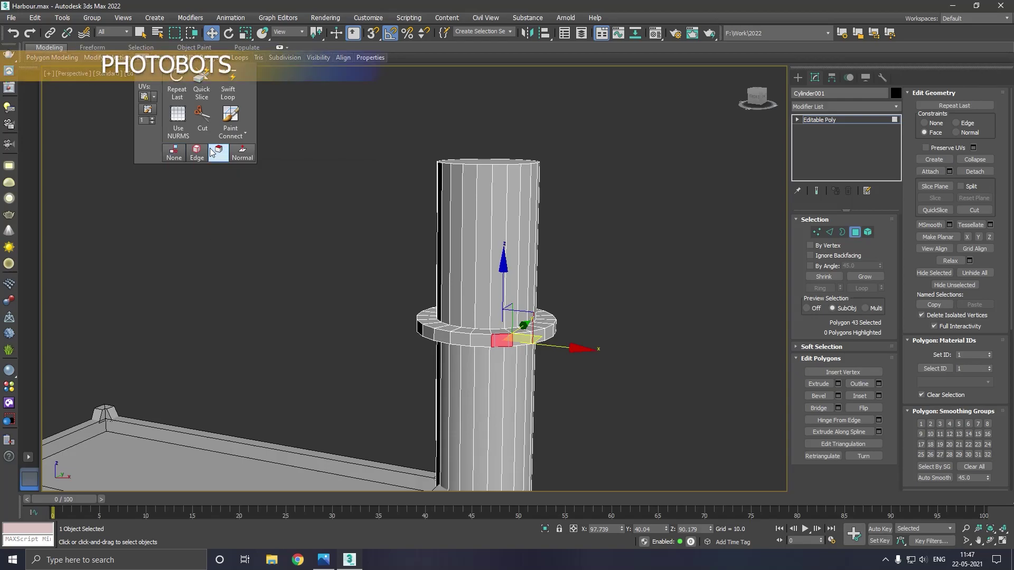
pyautogui.click(174, 152)
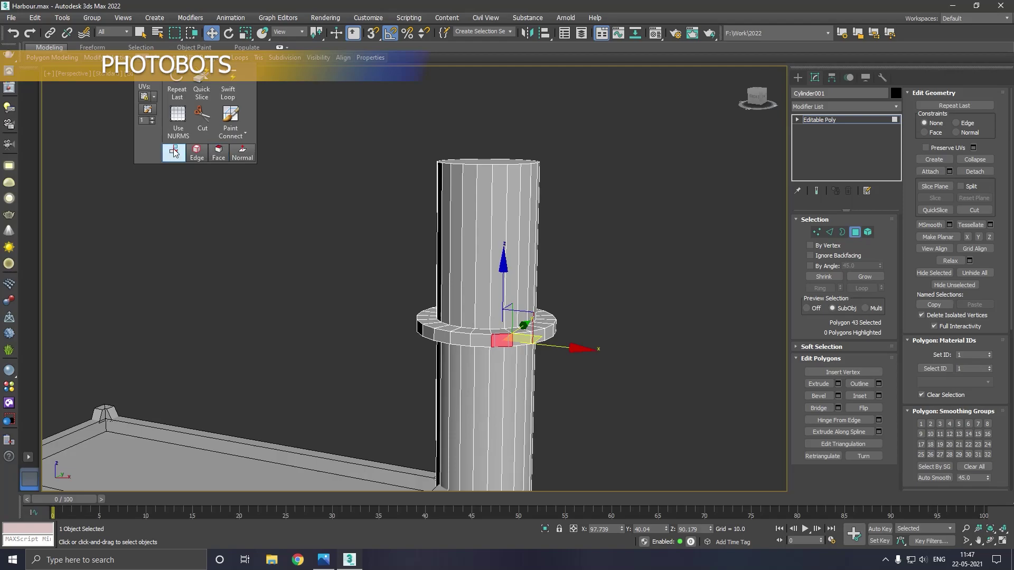
pyautogui.click(227, 91)
pyautogui.rightClick(396, 301)
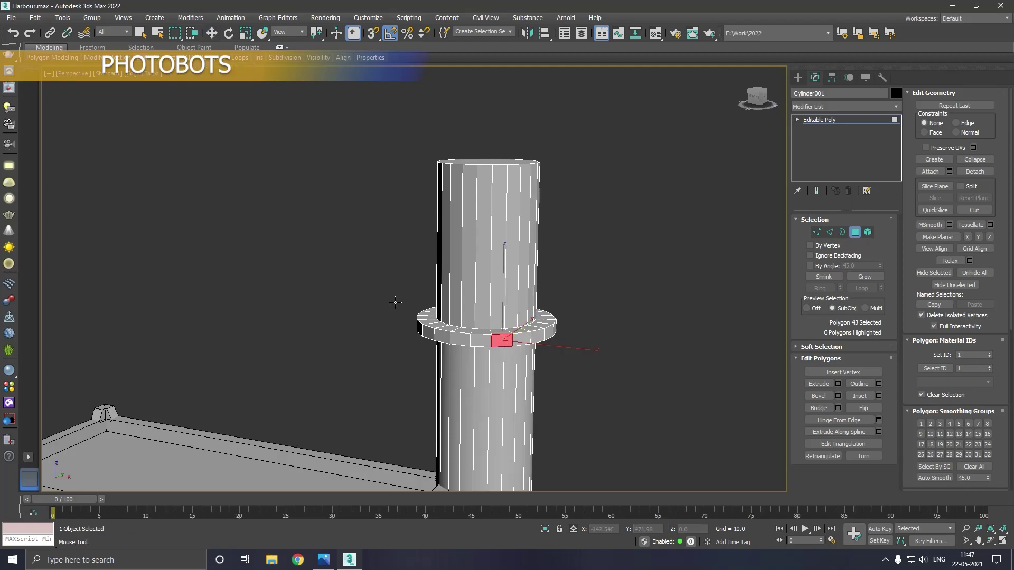
pyautogui.press('w')
pyautogui.click(478, 346)
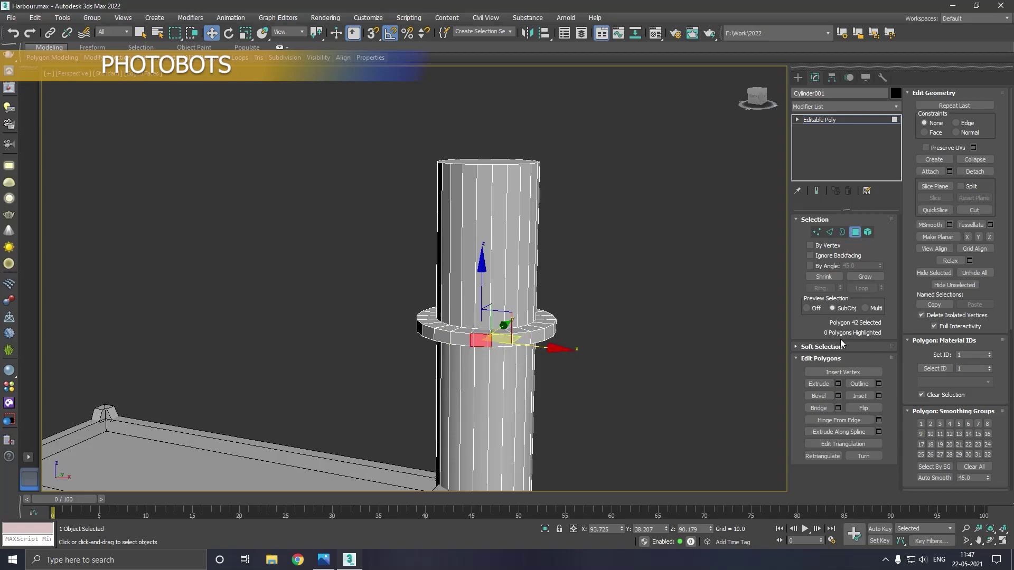
pyautogui.click(807, 308)
pyautogui.click(585, 337)
pyautogui.click(522, 341)
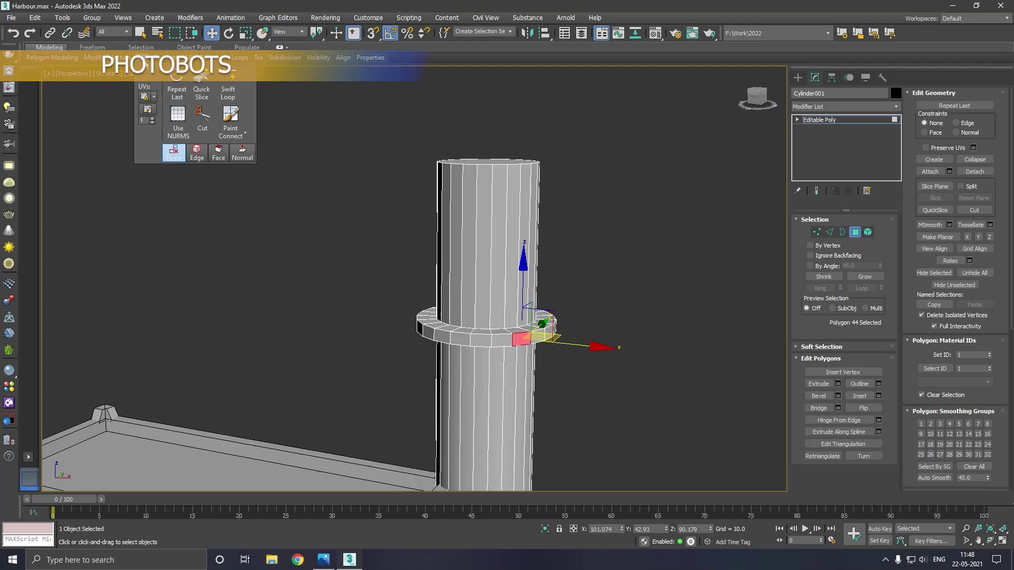
pyautogui.click(350, 112)
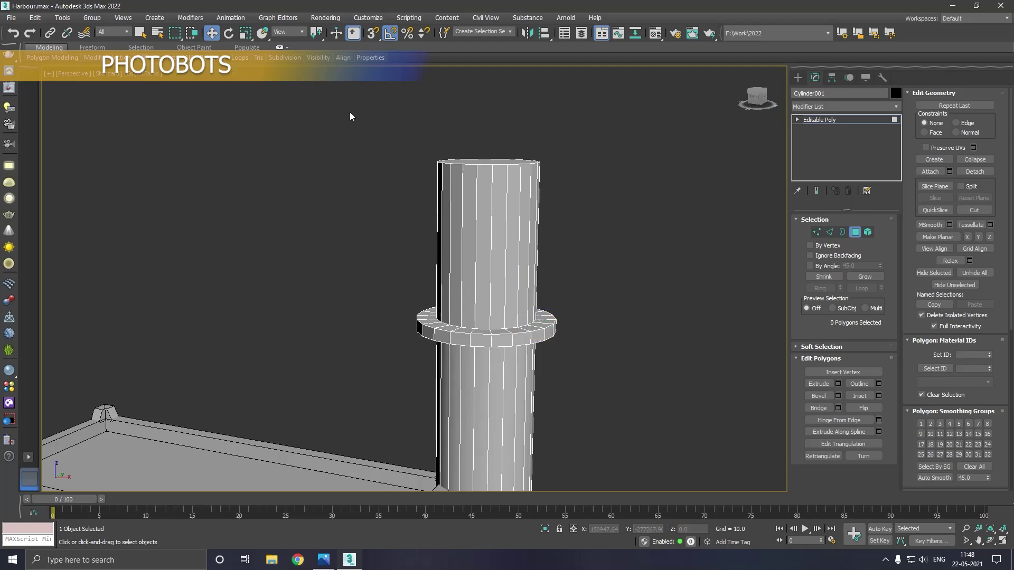
pyautogui.click(842, 308)
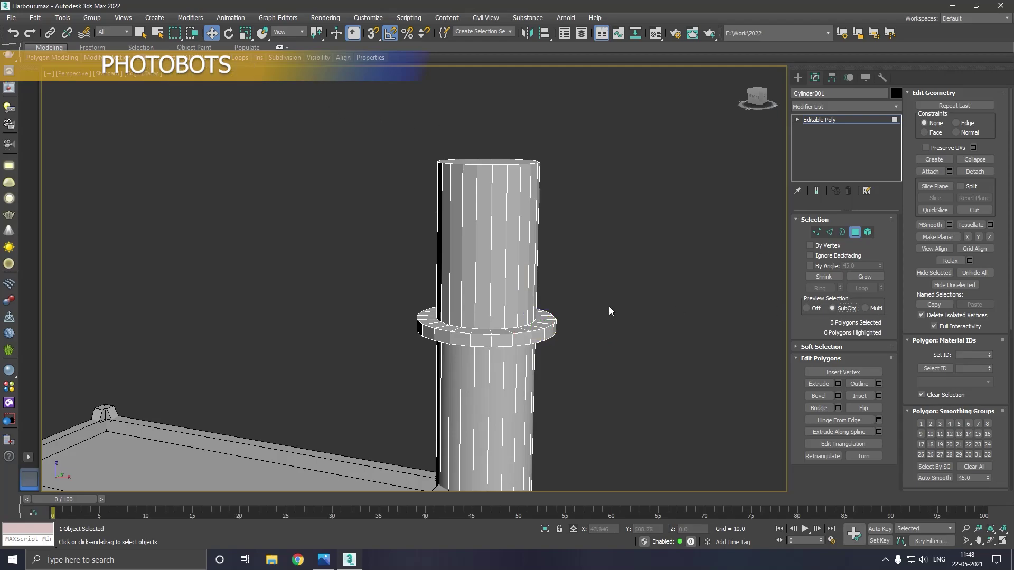
pyautogui.click(502, 340)
pyautogui.click(652, 310)
pyautogui.keyDown('alt'); pyautogui.moveTo(653, 291); pyautogui.dragTo(644, 304, button='middle'); pyautogui.keyUp('alt')
pyautogui.click(812, 309)
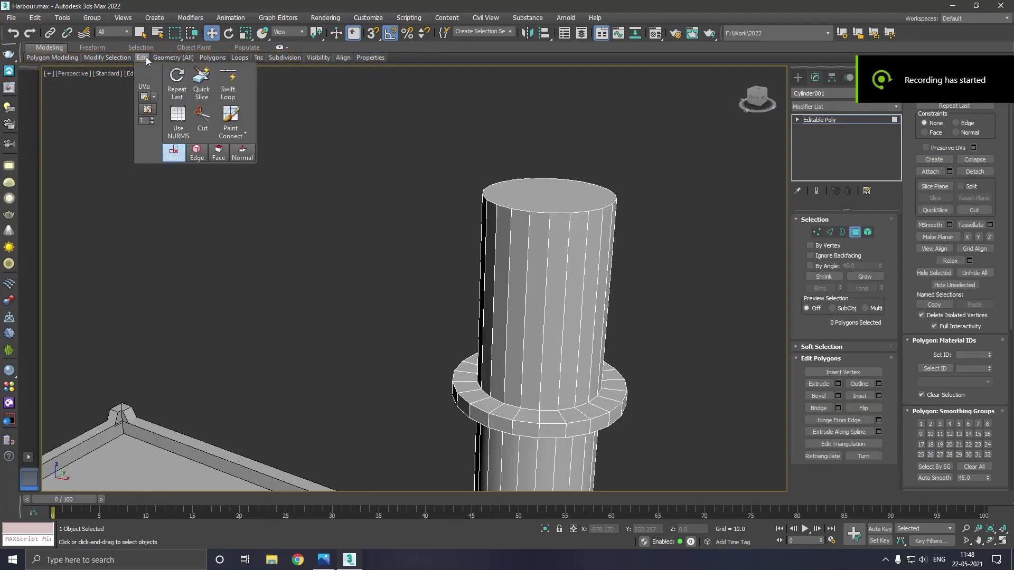
# Step: Insert a Swift Loop just below the tower top and select a polygon in the new band
pyautogui.click(227, 90)
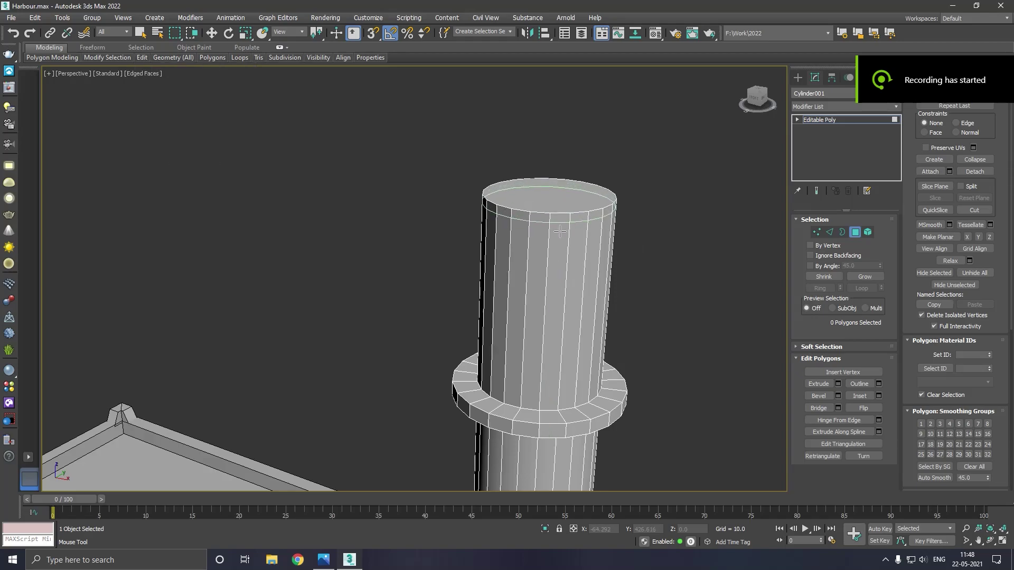
pyautogui.press('w')
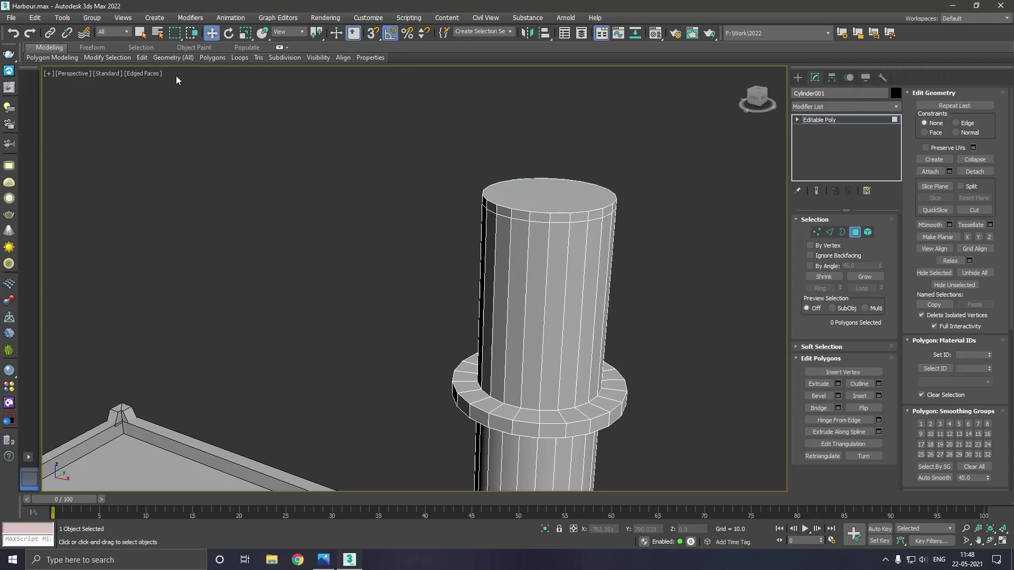
pyautogui.click(145, 46)
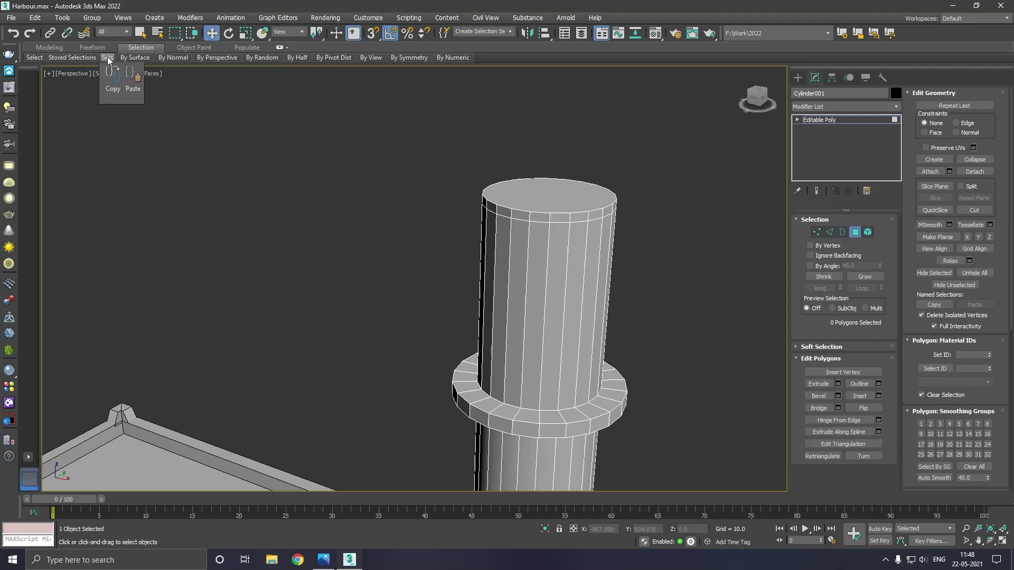
pyautogui.moveTo(135, 58)
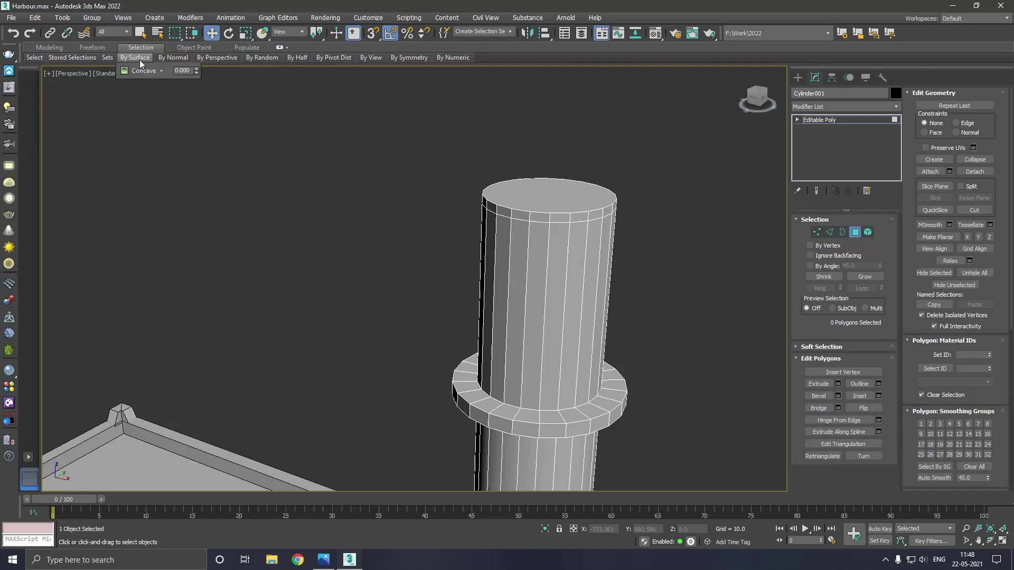
pyautogui.click(57, 51)
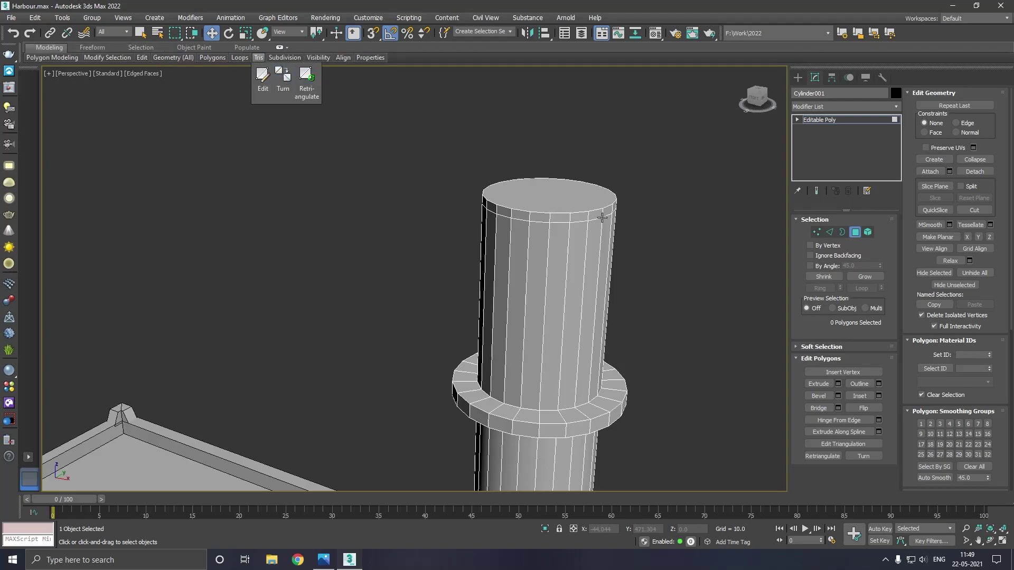
pyautogui.click(577, 223)
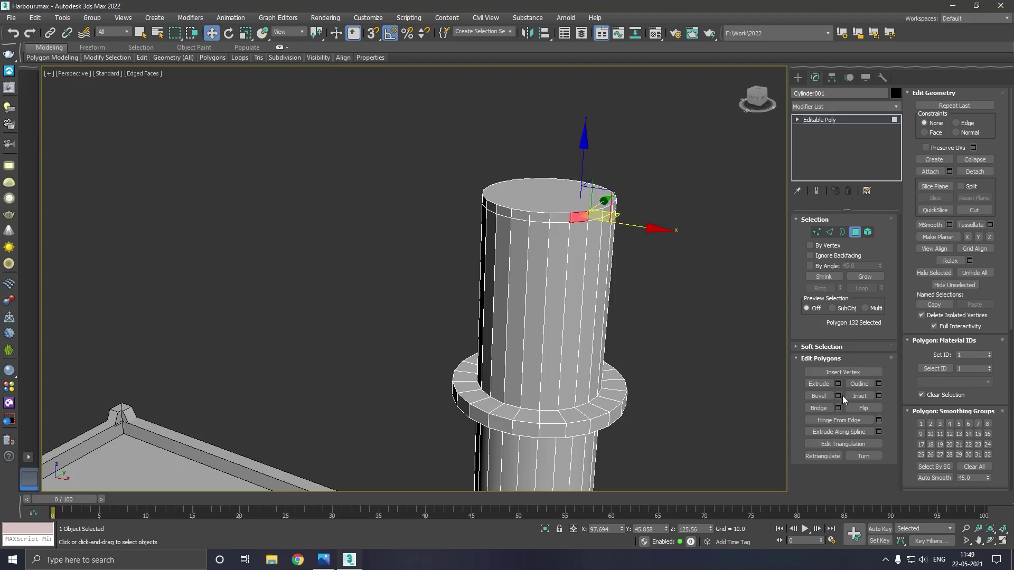
# Step: Select the ring of side faces at the tower's top, leaving the top cap unselected
pyautogui.click(833, 308)
pyautogui.scroll(2, 566, 238)
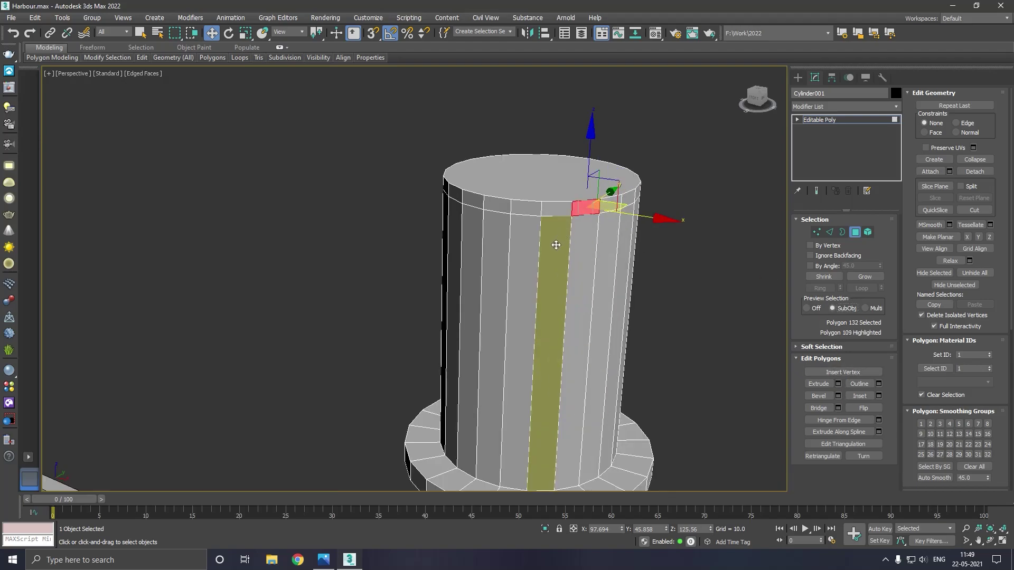
pyautogui.moveTo(673, 265); pyautogui.dragTo(366, 303)
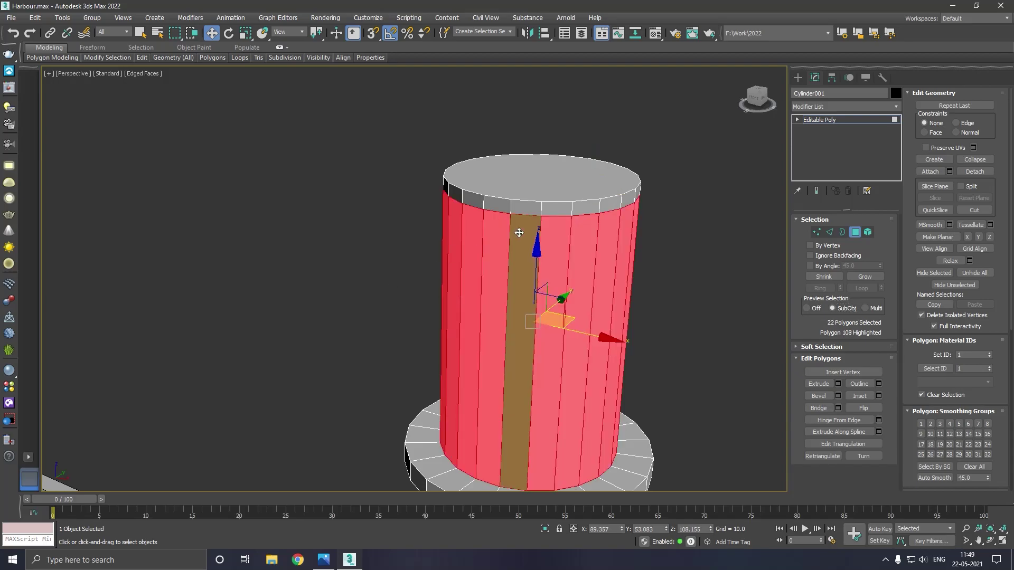
pyautogui.keyDown('alt'); pyautogui.moveTo(539, 230); pyautogui.dragTo(553, 223, button='middle'); pyautogui.keyUp('alt')
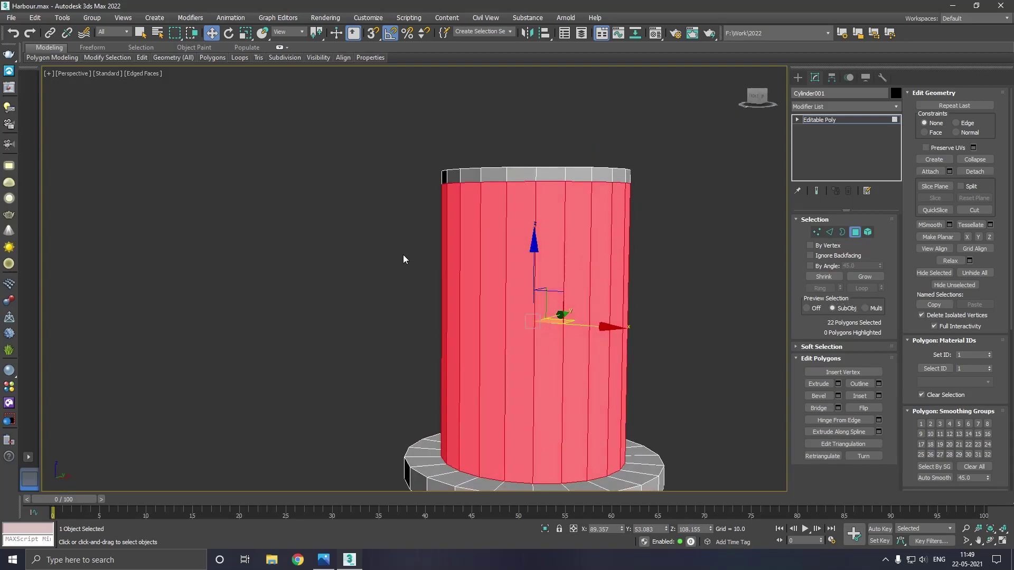
pyautogui.keyDown('ctrl'); pyautogui.moveTo(687, 157); pyautogui.dragTo(693, 152); pyautogui.keyUp('ctrl')
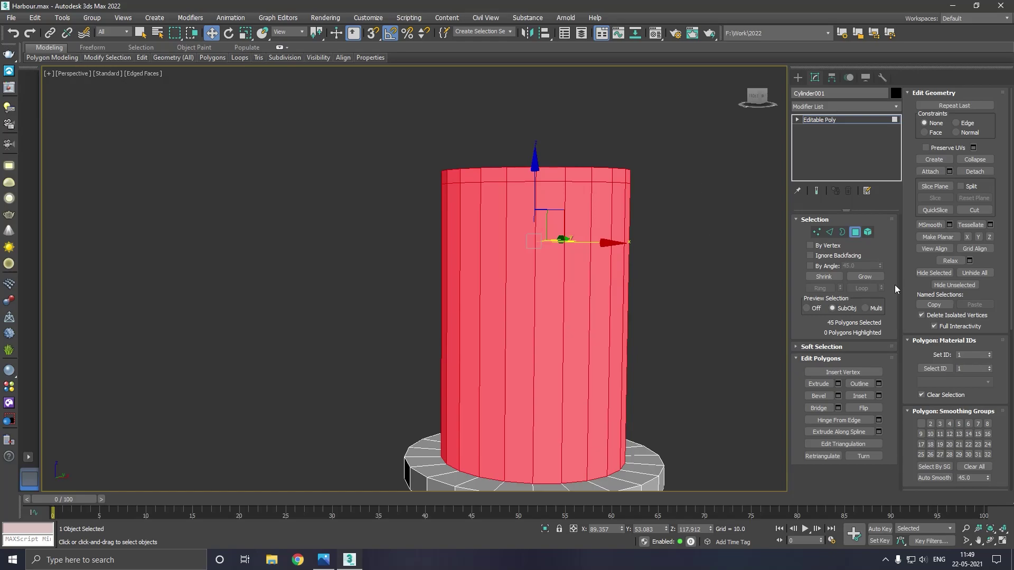
pyautogui.click(806, 309)
pyautogui.keyDown('alt'); pyautogui.moveTo(664, 311); pyautogui.dragTo(426, 345); pyautogui.keyUp('alt')
pyautogui.keyDown('alt'); pyautogui.moveTo(528, 265); pyautogui.dragTo(506, 276, button='middle'); pyautogui.keyUp('alt')
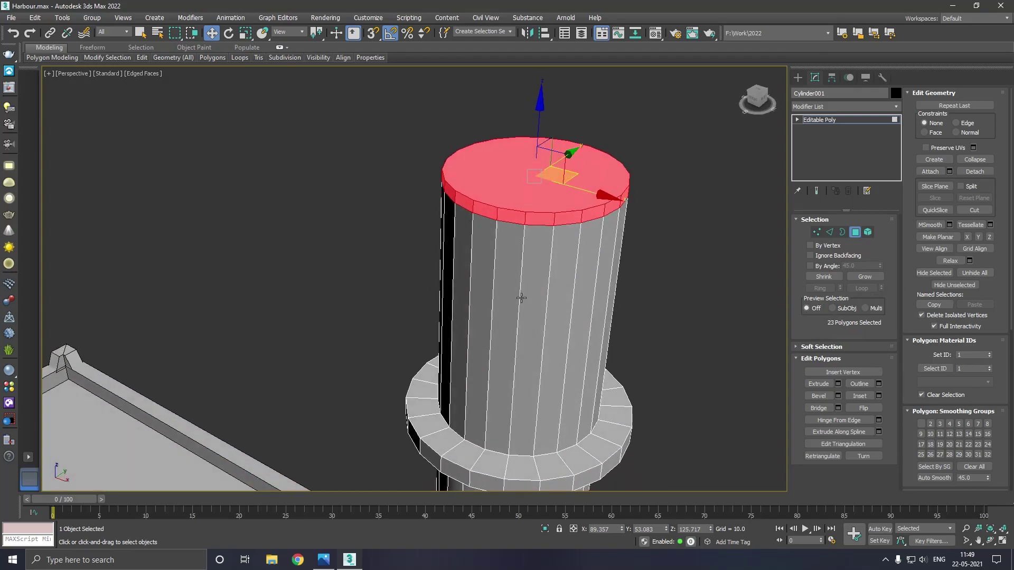
pyautogui.keyDown('alt'); pyautogui.click(534, 196); pyautogui.keyUp('alt')
pyautogui.scroll(2, 534, 196)
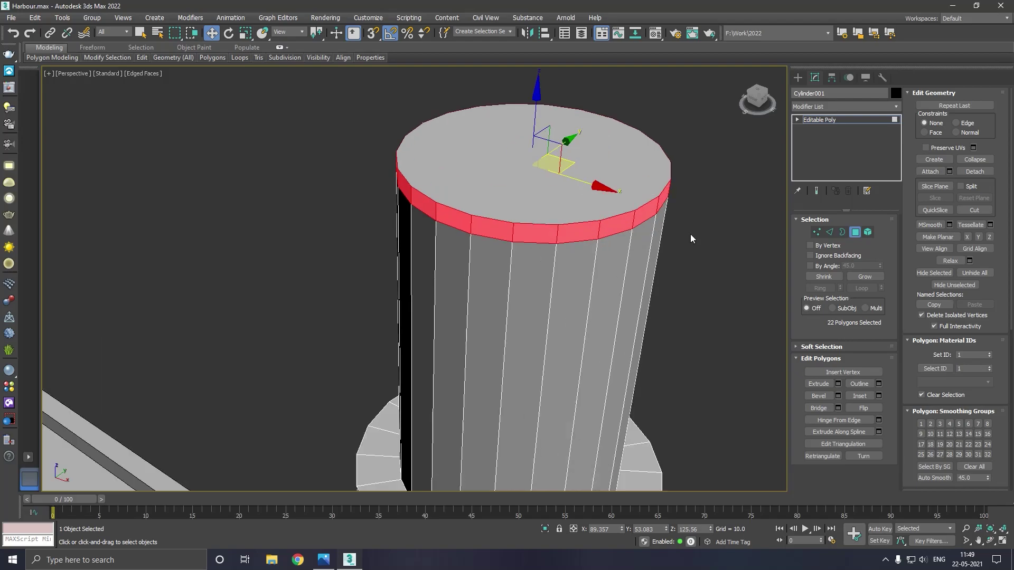
# Step: Extrude the selected side faces outward by 2.355 to form the crown rim
pyautogui.click(837, 384)
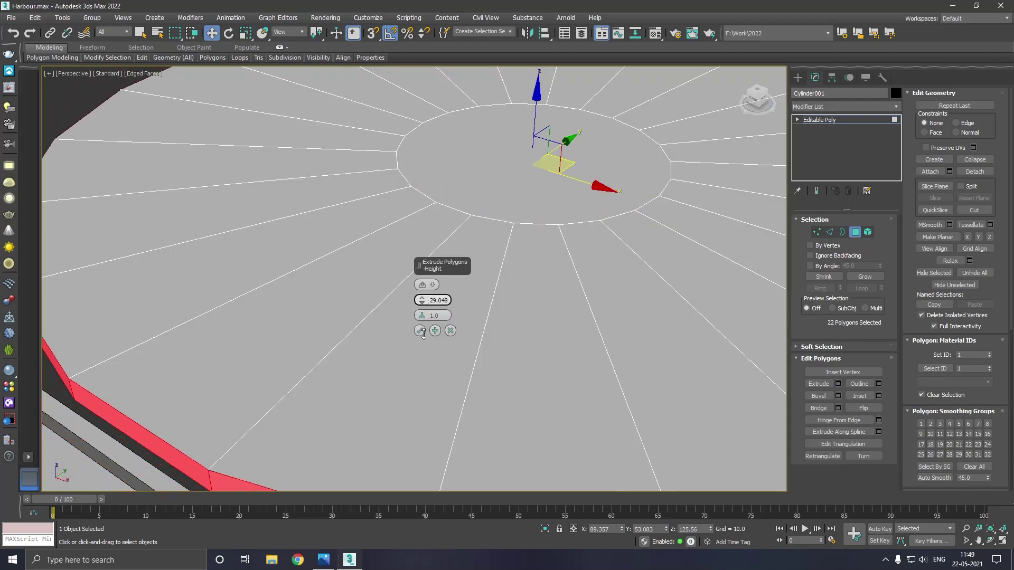
pyautogui.moveTo(423, 334)
pyautogui.mouseDown()
pyautogui.moveTo(432, 422)
pyautogui.moveTo(472, 450)
pyautogui.mouseUp()
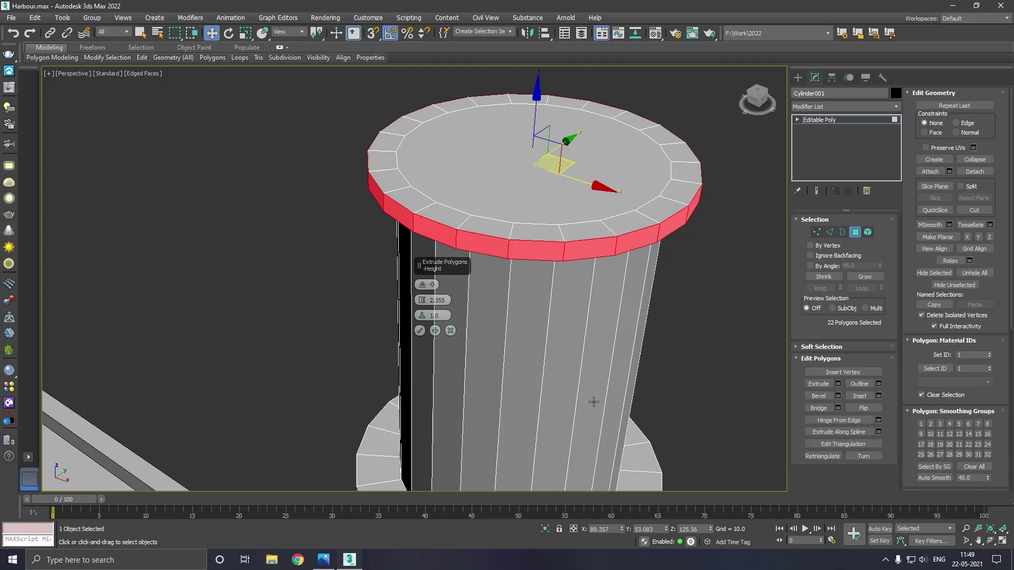
pyautogui.keyDown('alt'); pyautogui.moveTo(593, 402); pyautogui.dragTo(567, 336, button='middle'); pyautogui.keyUp('alt')
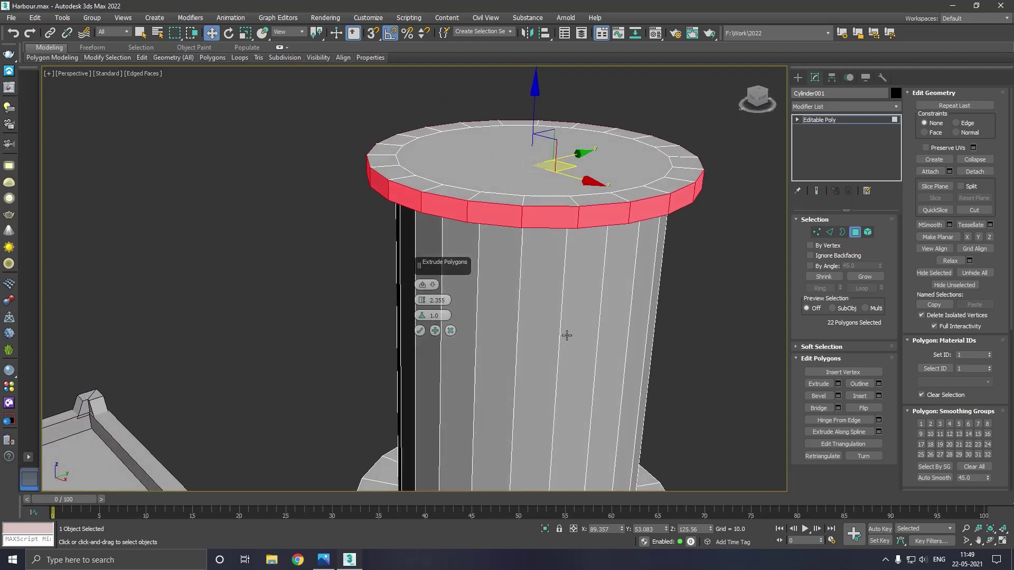
pyautogui.click(420, 331)
pyautogui.moveTo(521, 276)
pyautogui.keyDown('alt'); pyautogui.mouseDown(button='middle')
pyautogui.moveTo(521, 335)
pyautogui.moveTo(493, 258)
pyautogui.mouseUp(button='middle'); pyautogui.keyUp('alt')
# Step: Grow the top cap selection, inset it and extrude it up 1.062 as a raised step
pyautogui.scroll(3, 493, 258)
pyautogui.click(503, 245)
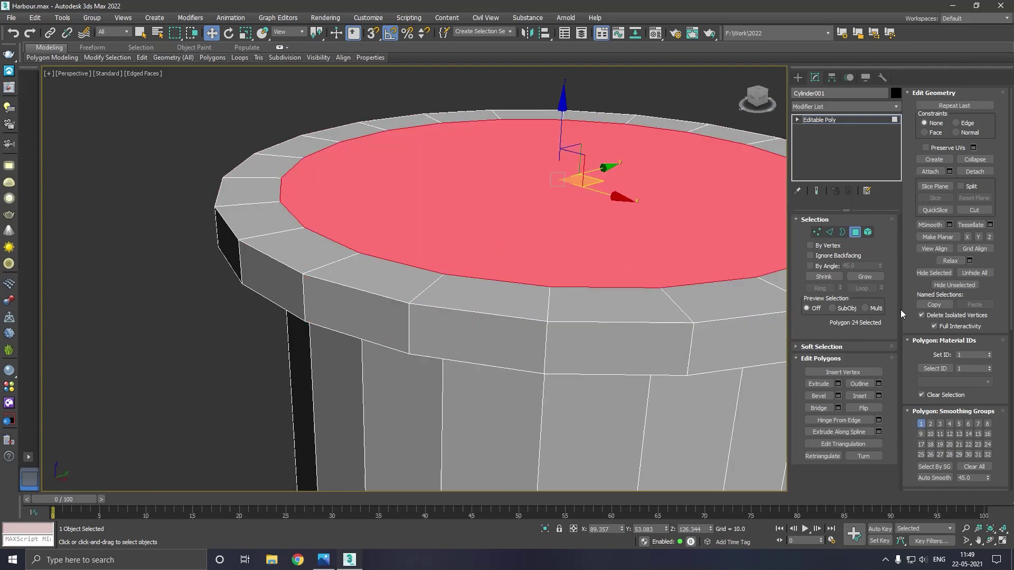
pyautogui.click(864, 277)
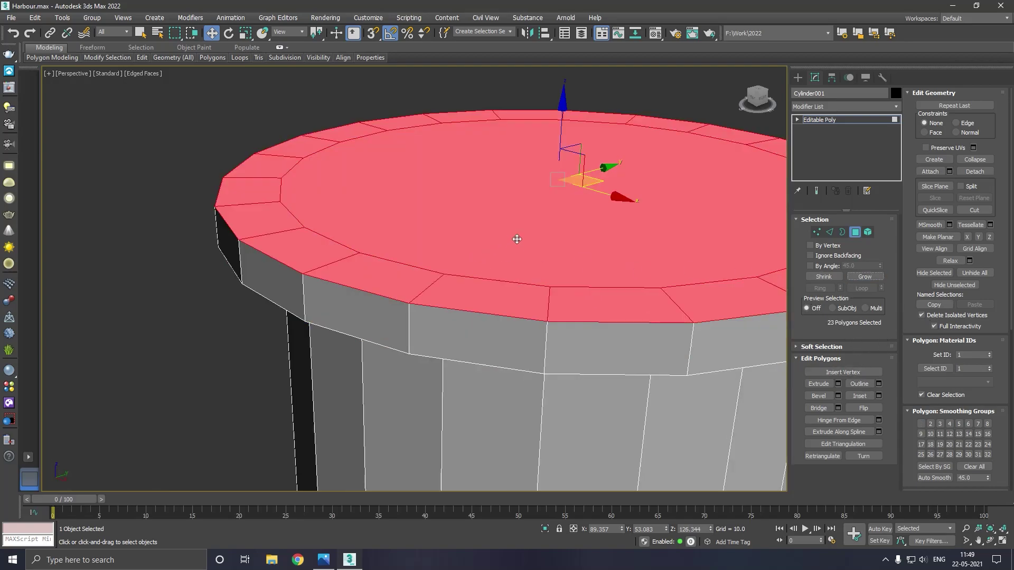
pyautogui.click(879, 397)
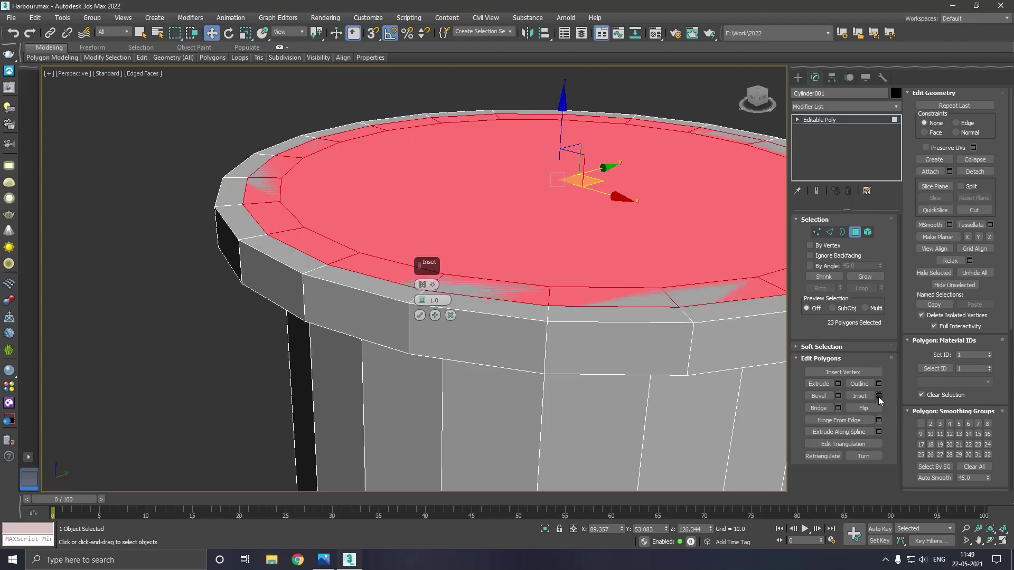
pyautogui.click(420, 315)
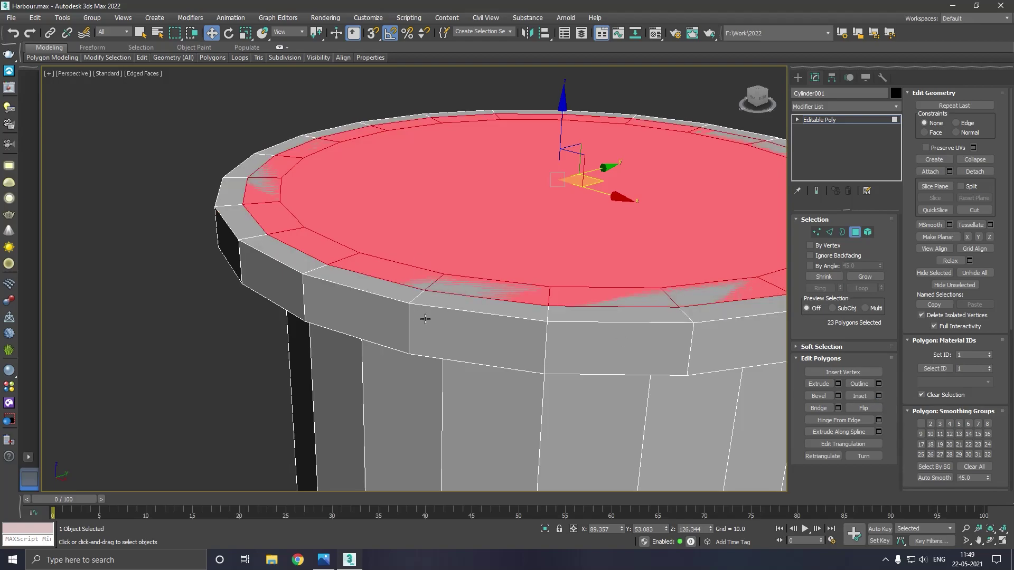
pyautogui.click(839, 384)
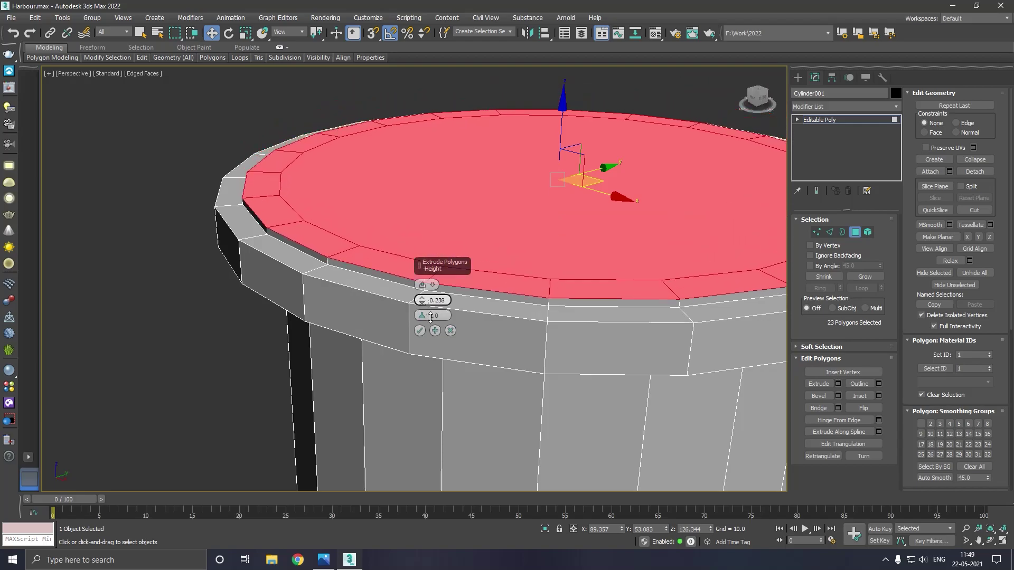
pyautogui.moveTo(425, 305); pyautogui.dragTo(430, 321)
pyautogui.click(420, 330)
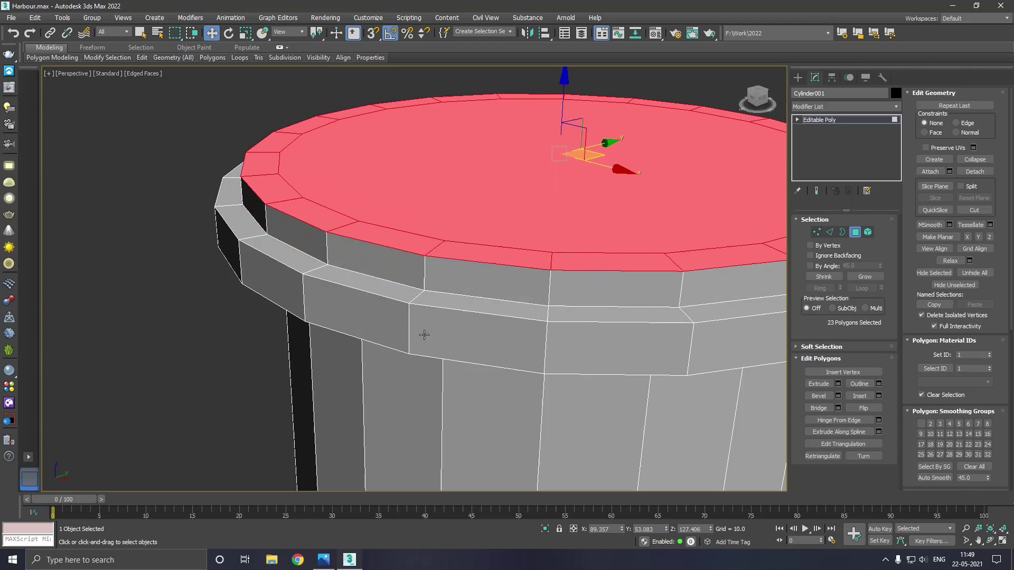
# Step: Inset the inner top polygon and extrude it -0.819 into a recessed lip
pyautogui.scroll(-4, 397, 369)
pyautogui.scroll(2, 477, 293)
pyautogui.click(477, 291)
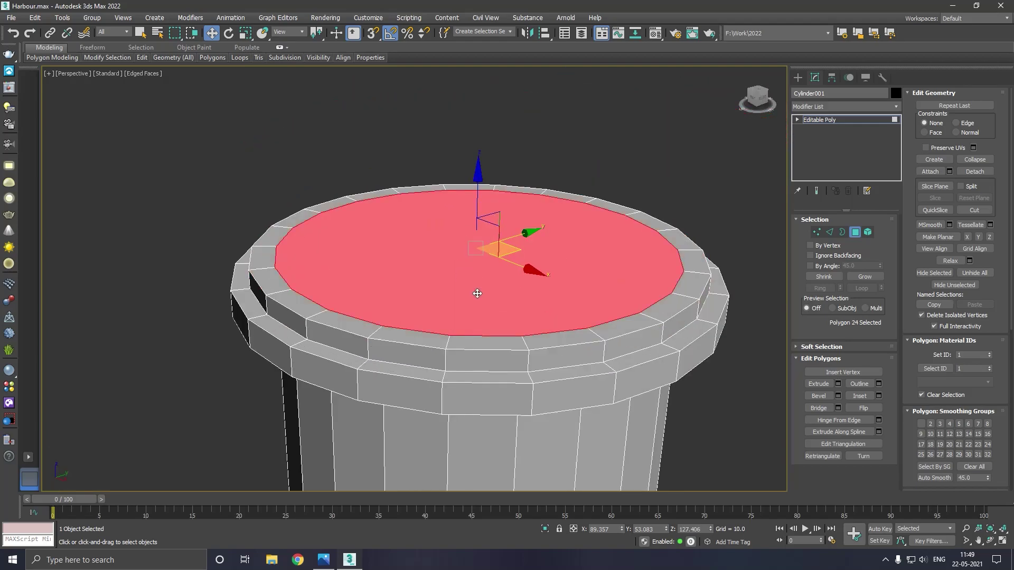
pyautogui.click(879, 396)
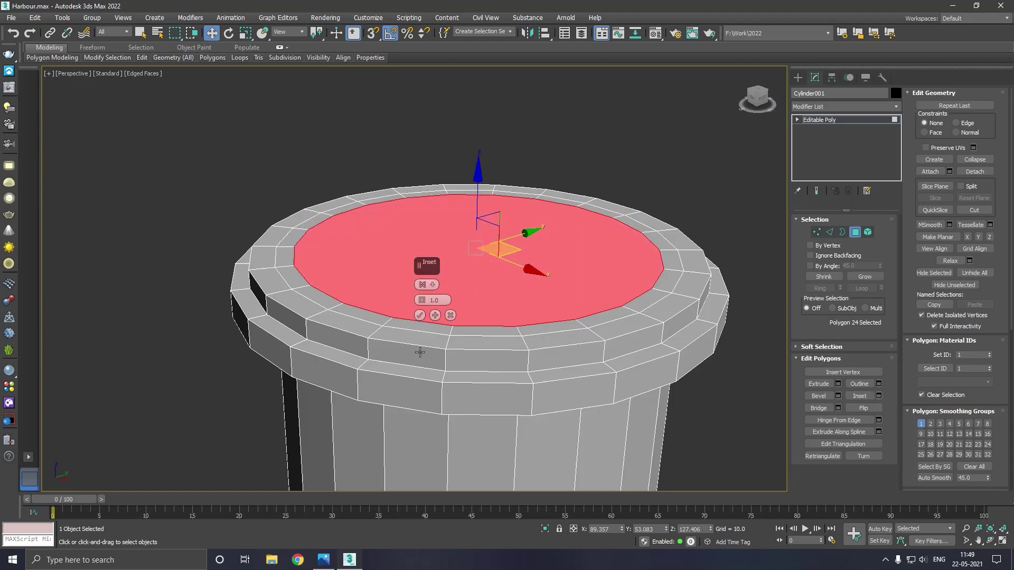
pyautogui.click(420, 315)
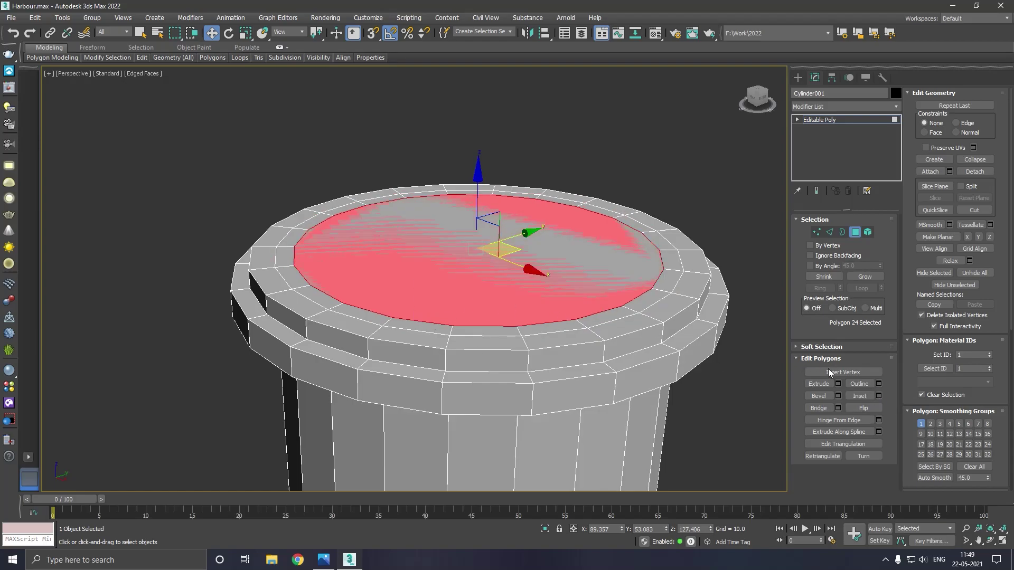
pyautogui.click(838, 384)
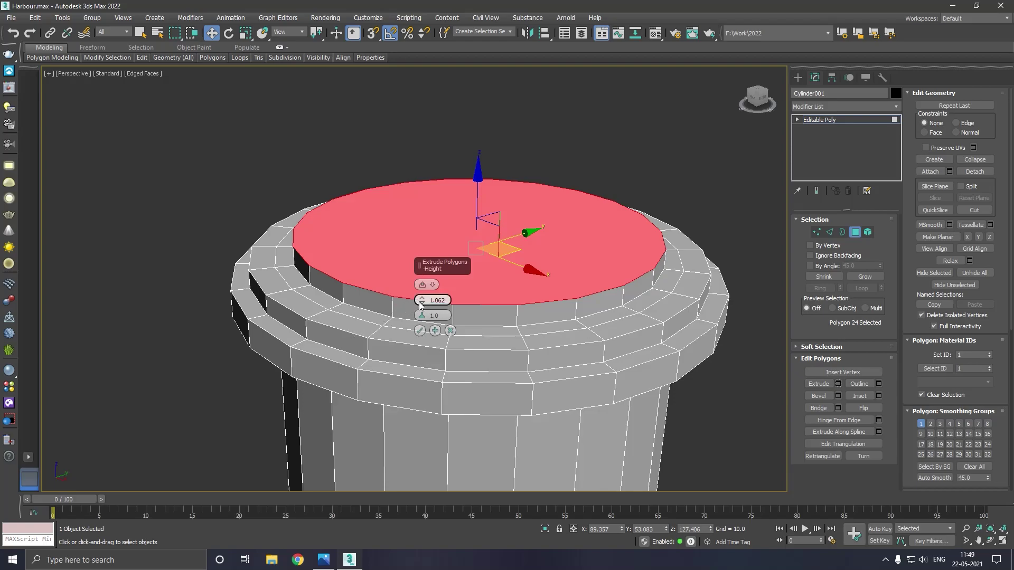
pyautogui.moveTo(423, 313); pyautogui.dragTo(425, 316)
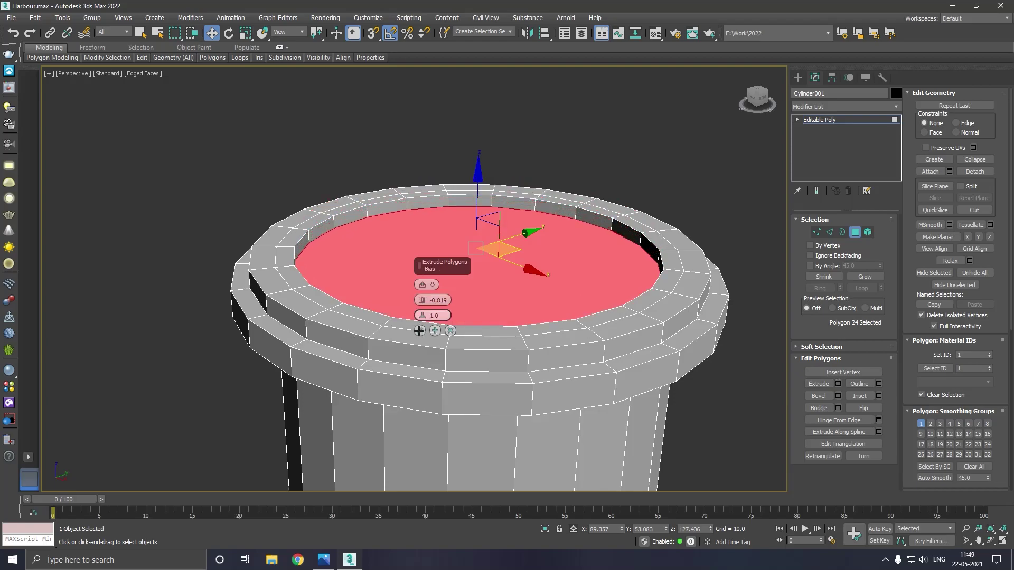
pyautogui.click(420, 331)
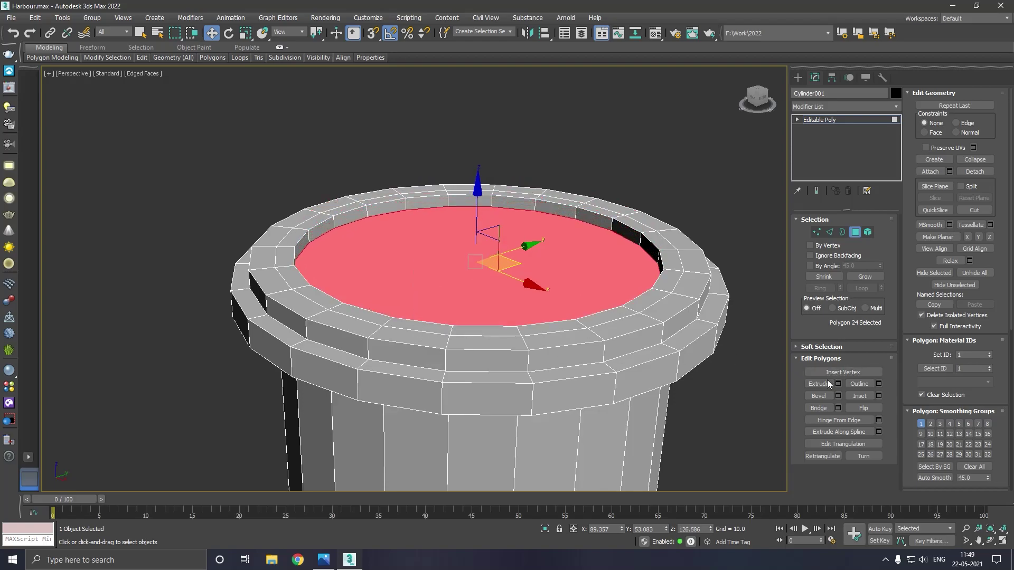
# Step: Inset the top polygon again and extrude it up 10.117 into a narrower column
pyautogui.click(879, 396)
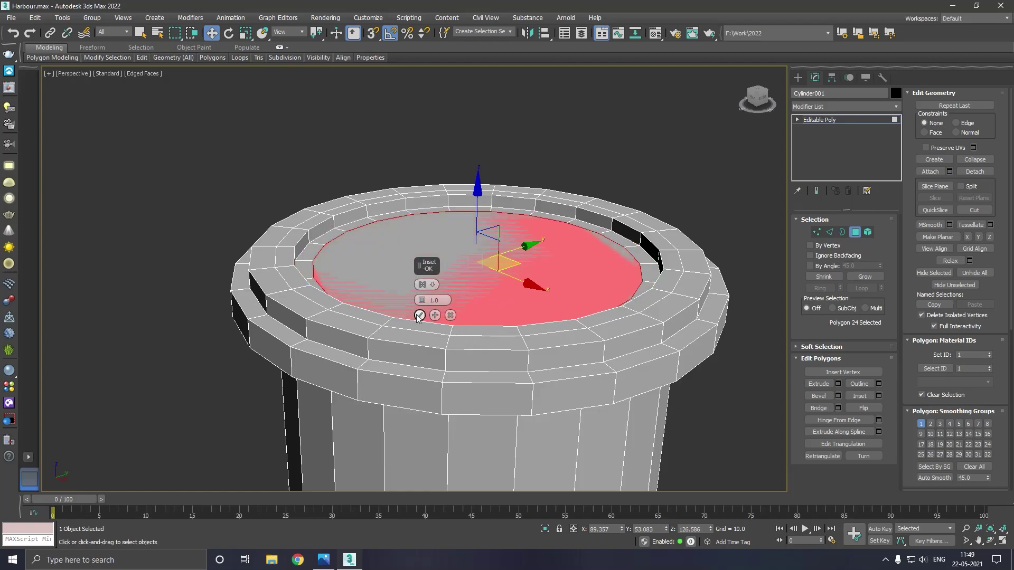
pyautogui.click(838, 384)
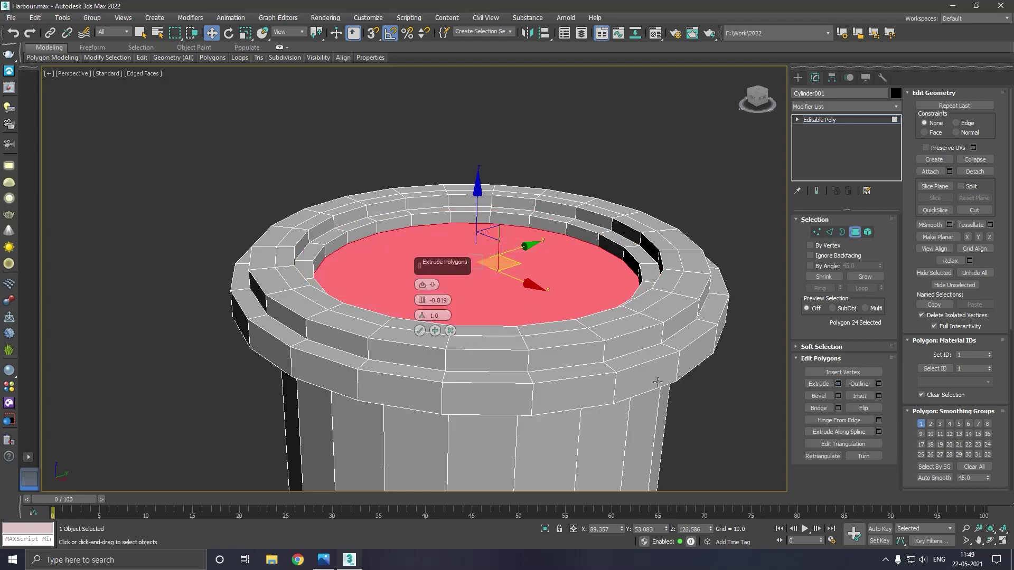
pyautogui.moveTo(421, 300); pyautogui.dragTo(424, 248)
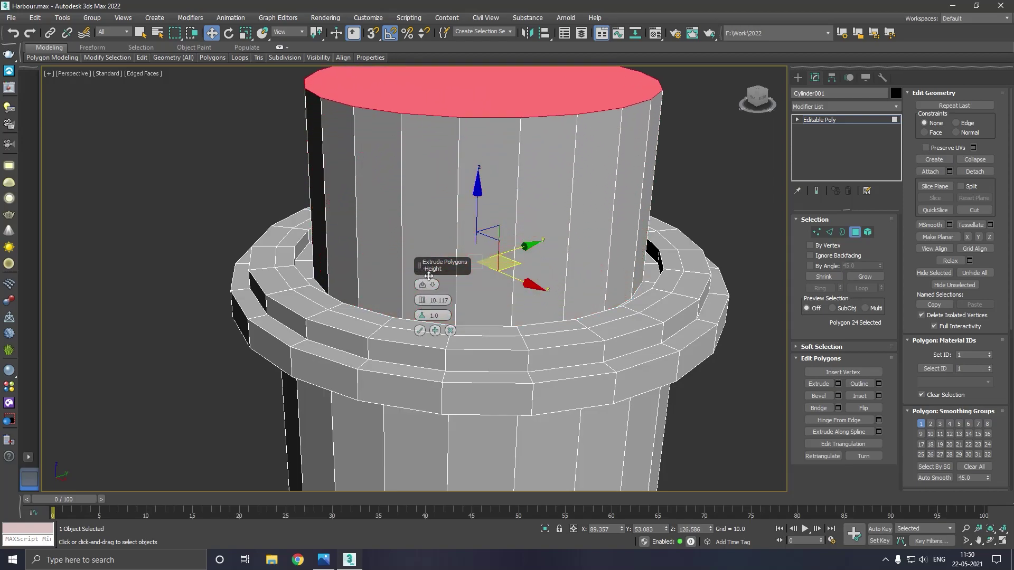
pyautogui.click(420, 331)
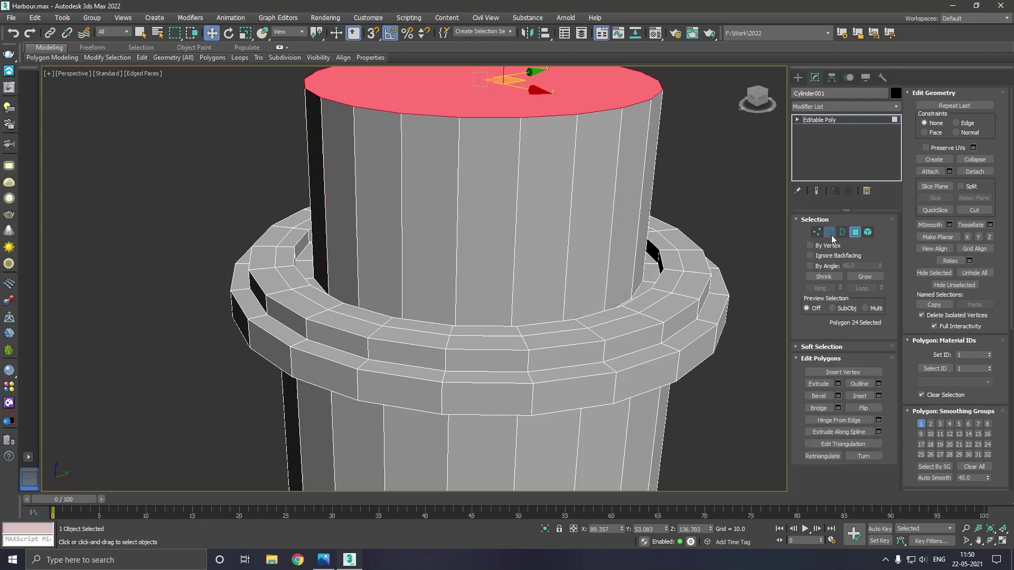
pyautogui.keyDown('ctrl'); pyautogui.click(830, 232); pyautogui.keyUp('ctrl')
# Step: Scale the column's top edge loop down to taper it, trying and cancelling a rounded chamfer
pyautogui.scroll(-3, 615, 365)
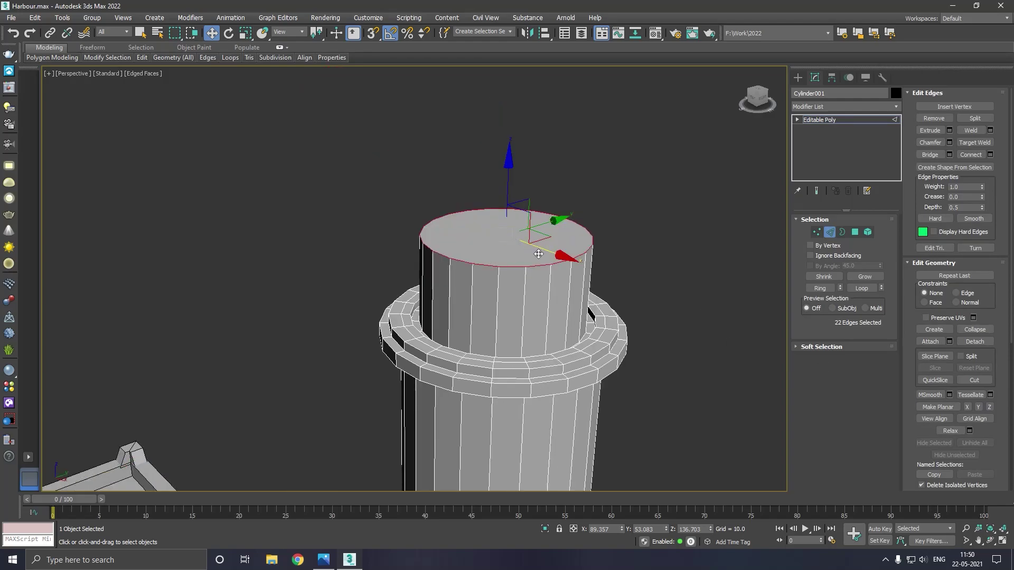
pyautogui.click(246, 32)
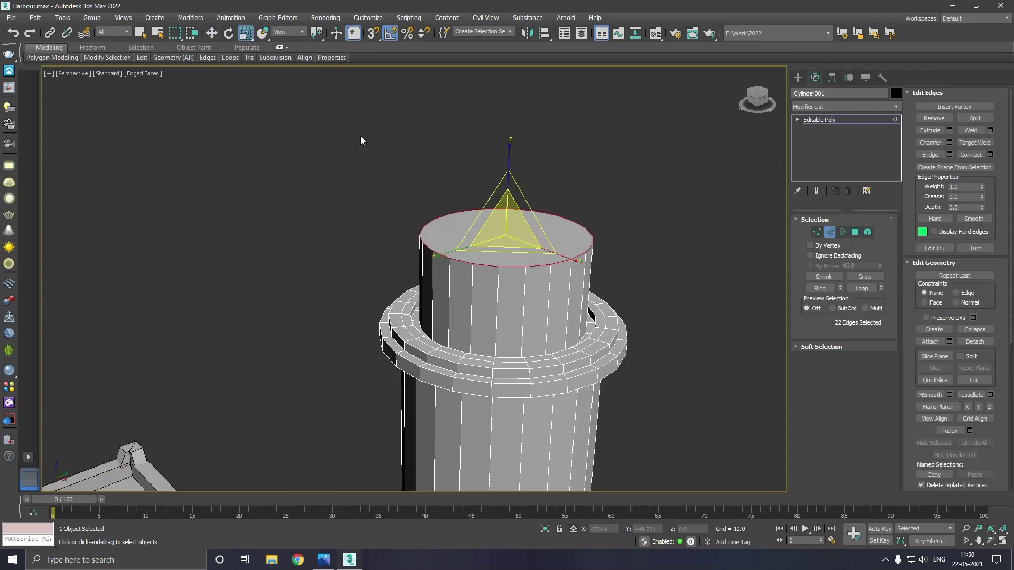
pyautogui.moveTo(520, 238); pyautogui.dragTo(493, 262)
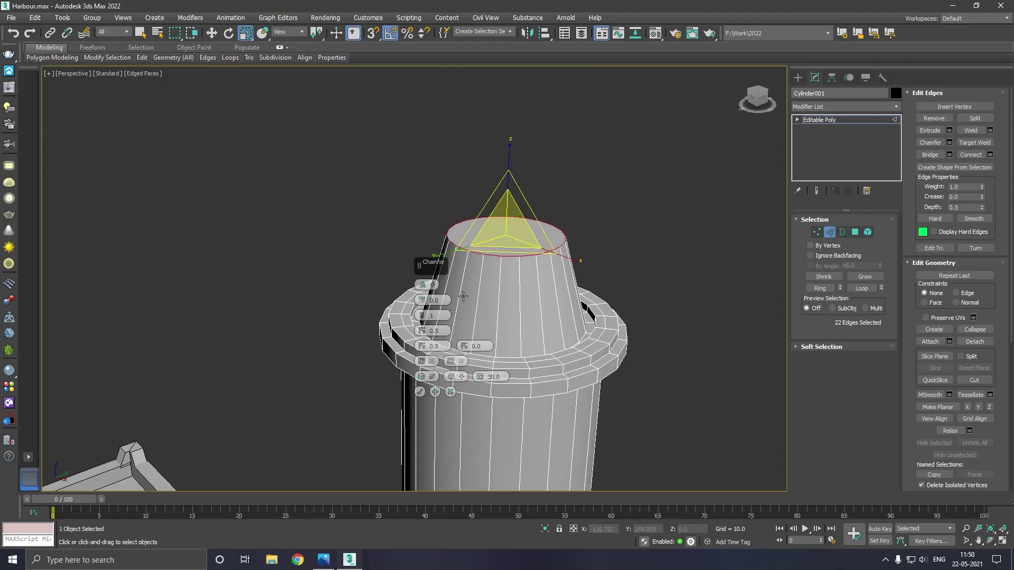
pyautogui.moveTo(426, 304); pyautogui.dragTo(422, 309)
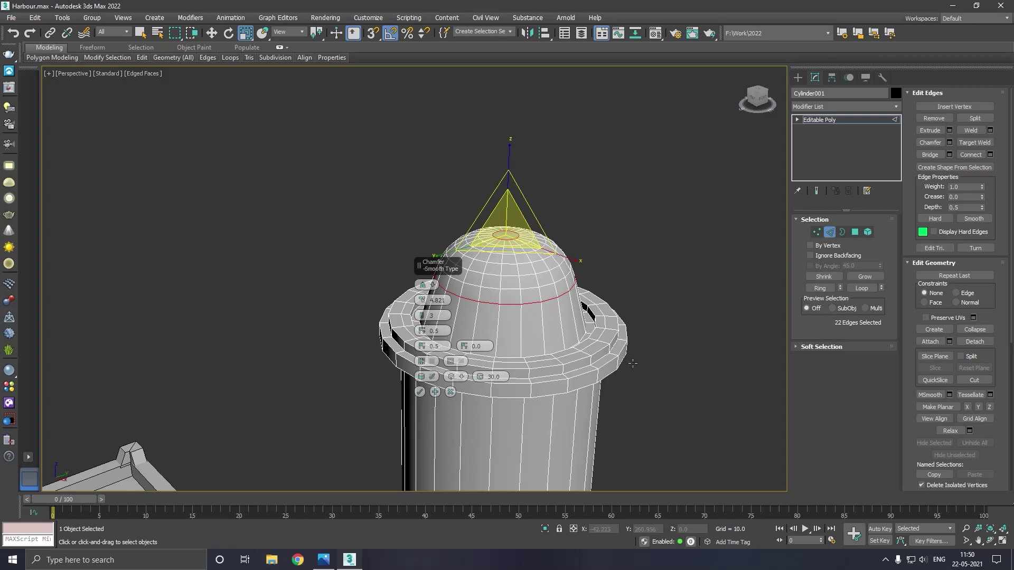
pyautogui.keyDown('alt'); pyautogui.moveTo(432, 404); pyautogui.dragTo(449, 397, button='middle'); pyautogui.keyUp('alt')
pyautogui.click(451, 392)
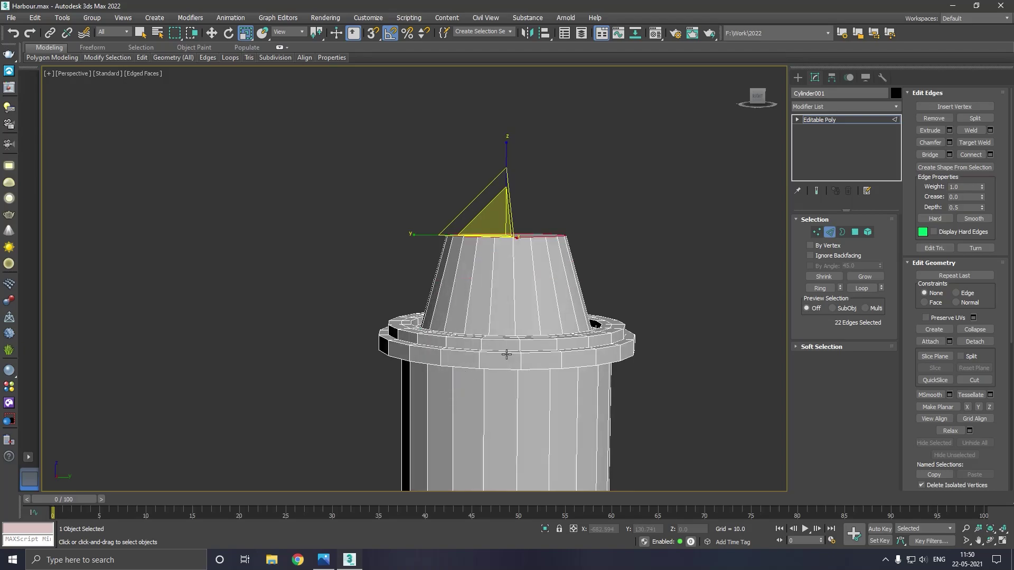
pyautogui.keyDown('alt'); pyautogui.moveTo(502, 355); pyautogui.dragTo(665, 369, button='middle'); pyautogui.keyUp('alt')
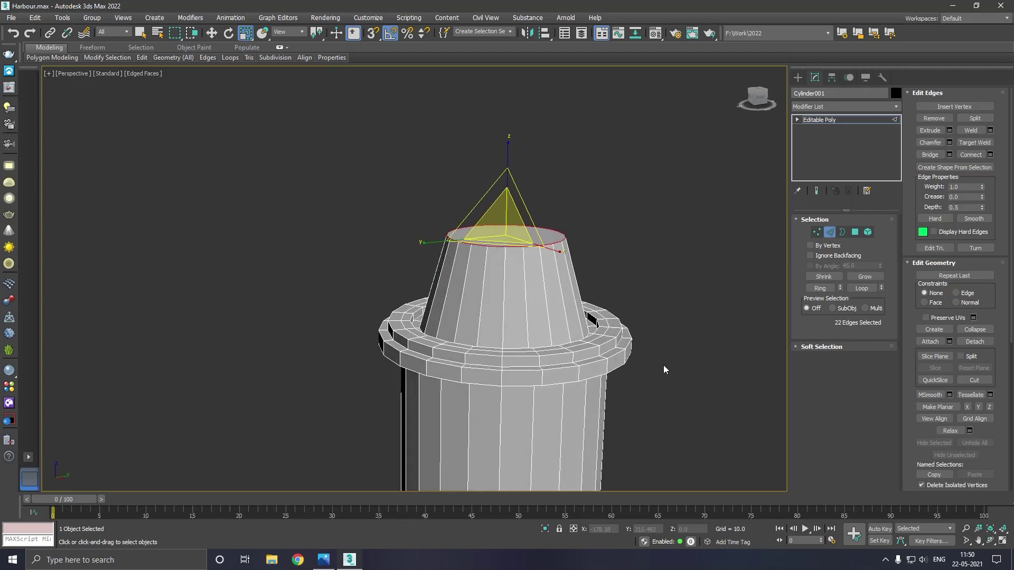
pyautogui.click(210, 34)
pyautogui.moveTo(142, 58)
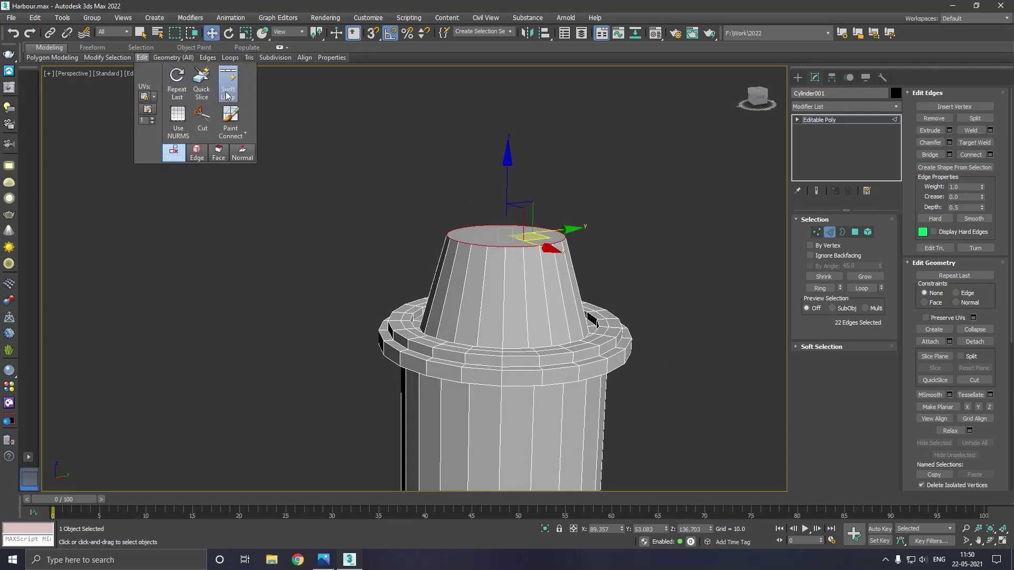
# Step: Insert an edge loop around the cone and scale it inward to narrow the neck
pyautogui.click(220, 96)
pyautogui.click(512, 306)
pyautogui.rightClick(292, 166)
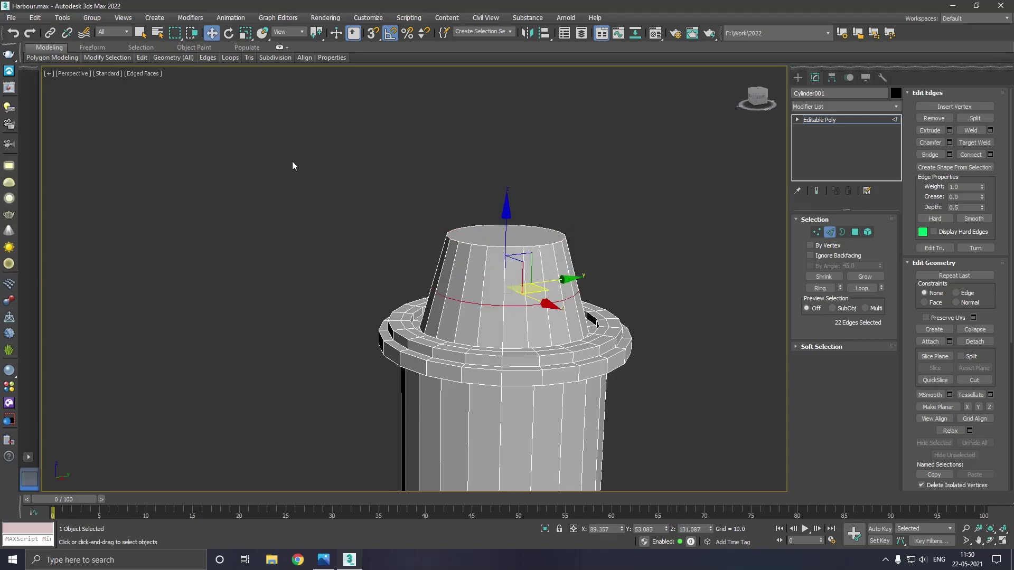
pyautogui.click(245, 33)
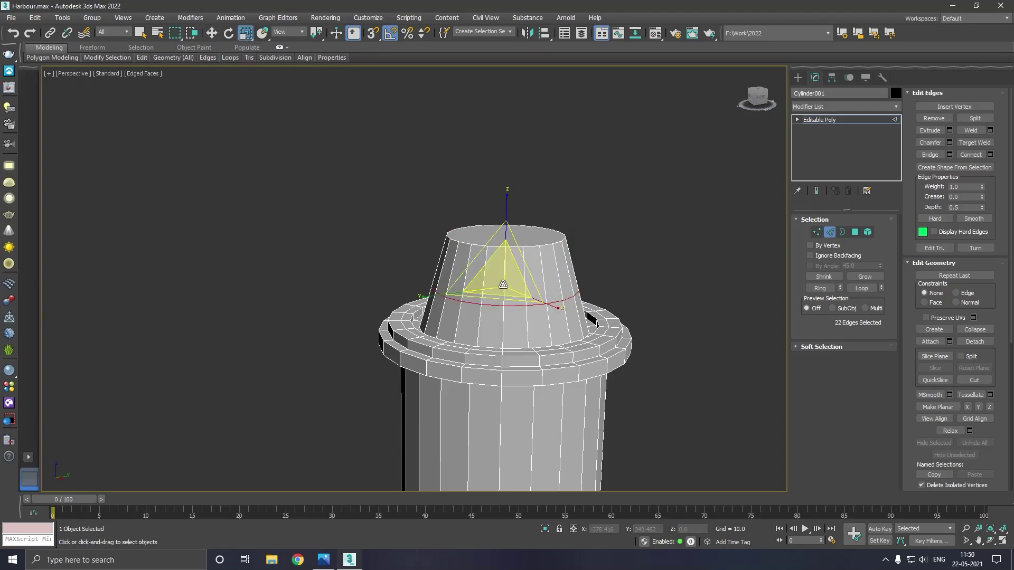
pyautogui.moveTo(504, 284); pyautogui.dragTo(506, 323)
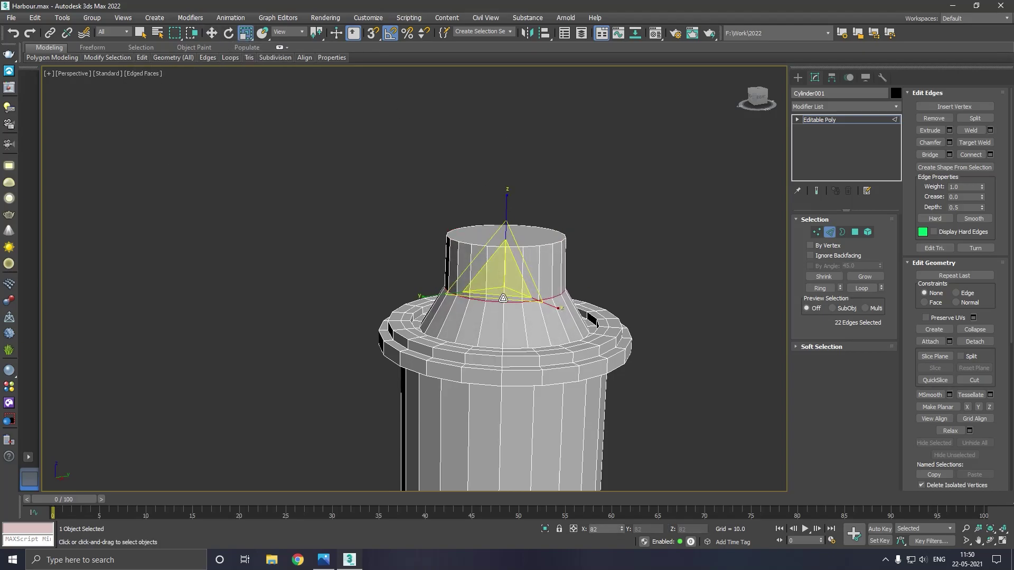
# Step: Chamfer the flared top's rim edges, then leave Edge sub-object mode
pyautogui.click(951, 143)
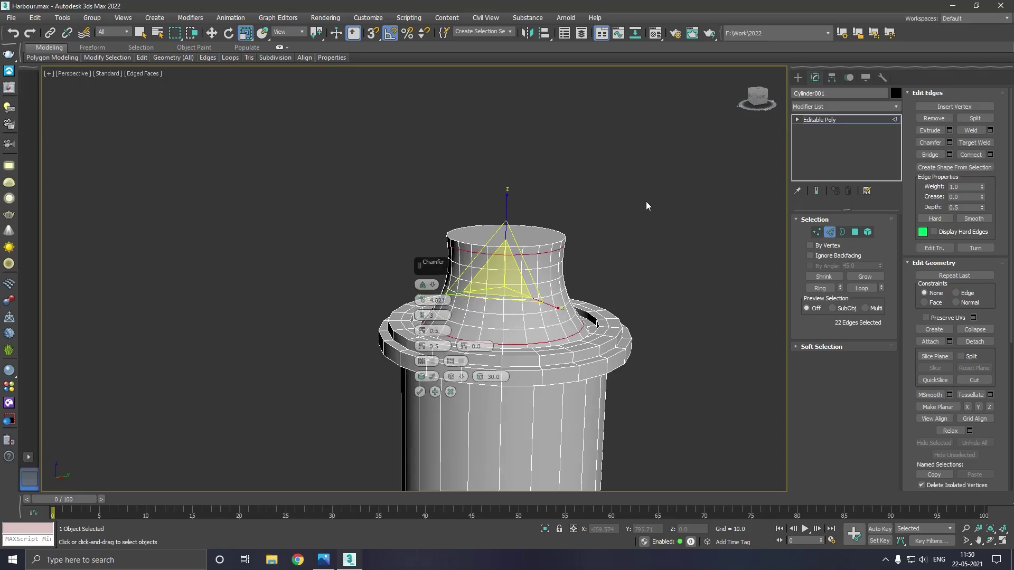
pyautogui.click(421, 392)
pyautogui.scroll(3, 495, 247)
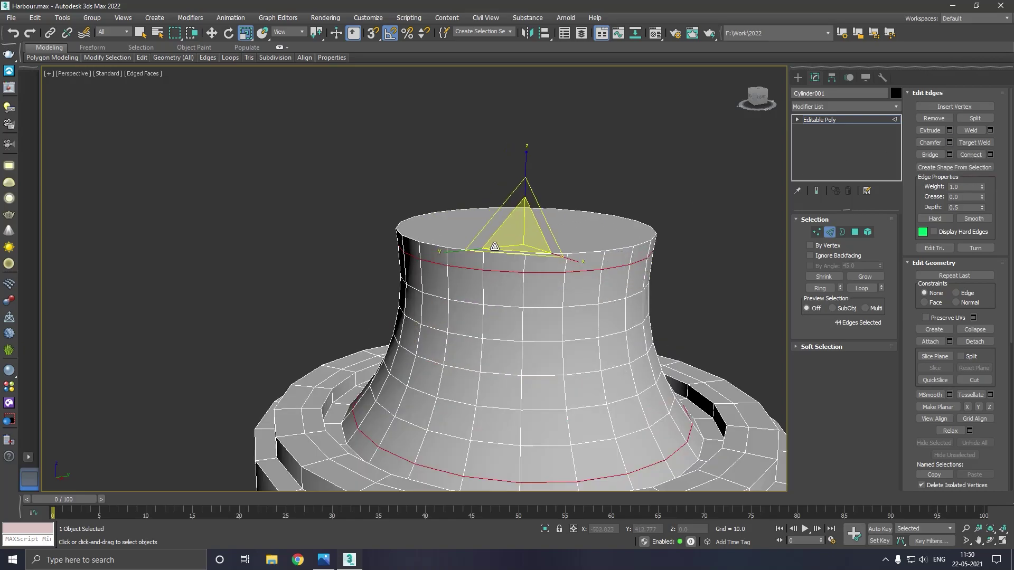
pyautogui.scroll(-2, 414, 159)
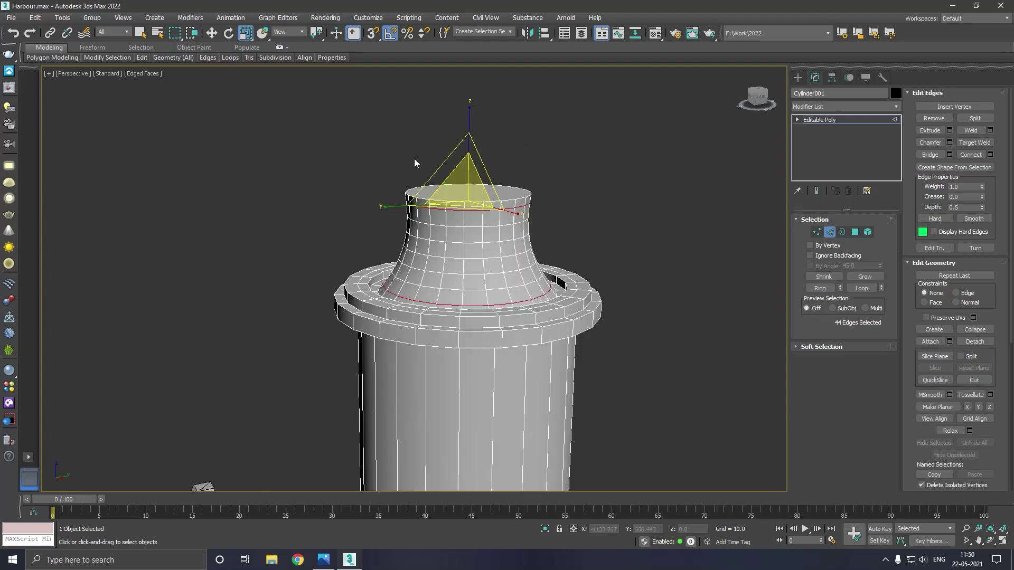
pyautogui.scroll(-2, 414, 159)
pyautogui.click(213, 34)
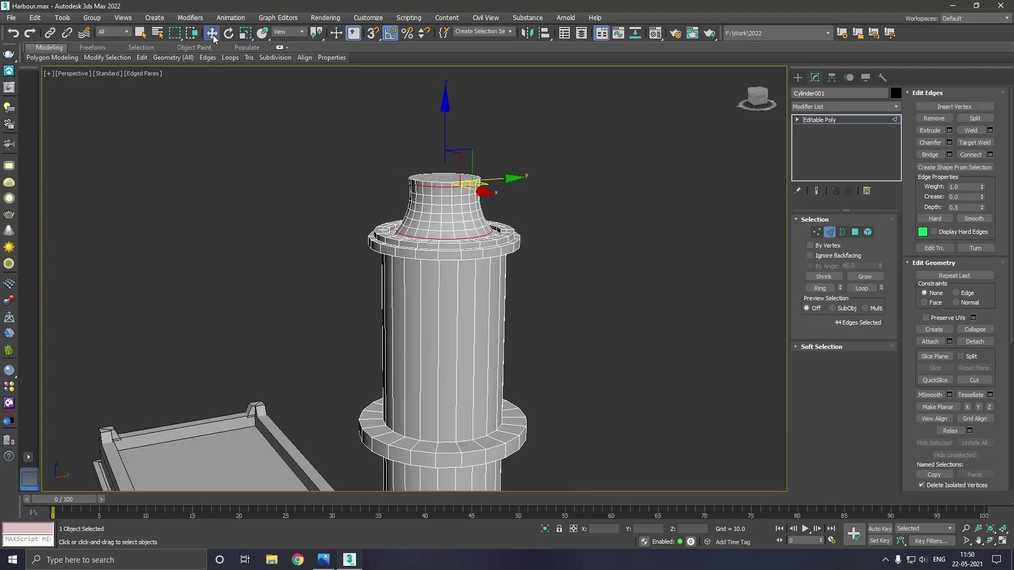
pyautogui.click(838, 119)
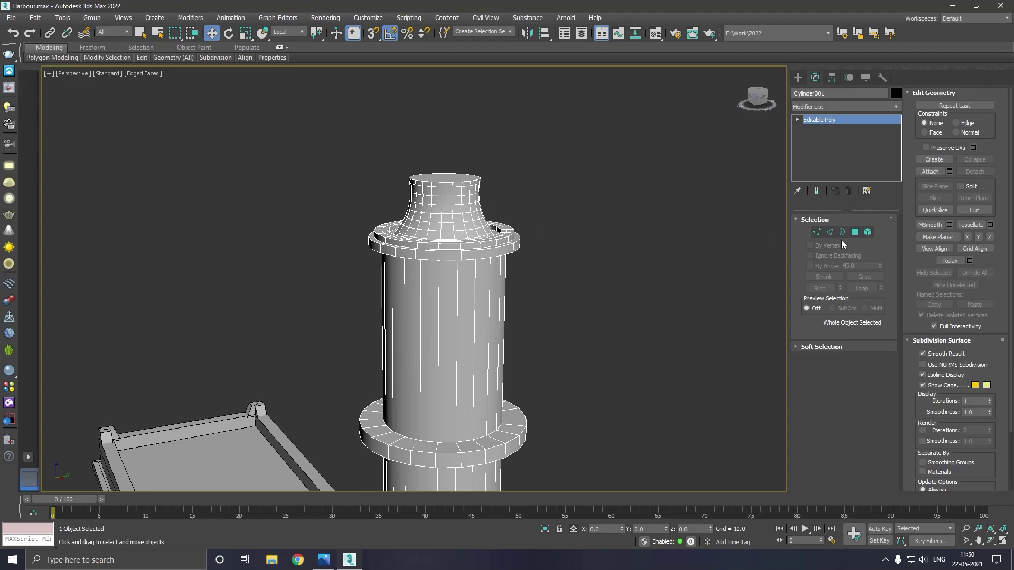
# Step: Scale the ring's bottom edge loop inward toward the column and move it up the bevel
pyautogui.click(829, 232)
pyautogui.scroll(2, 414, 260)
pyautogui.scroll(1, 414, 260)
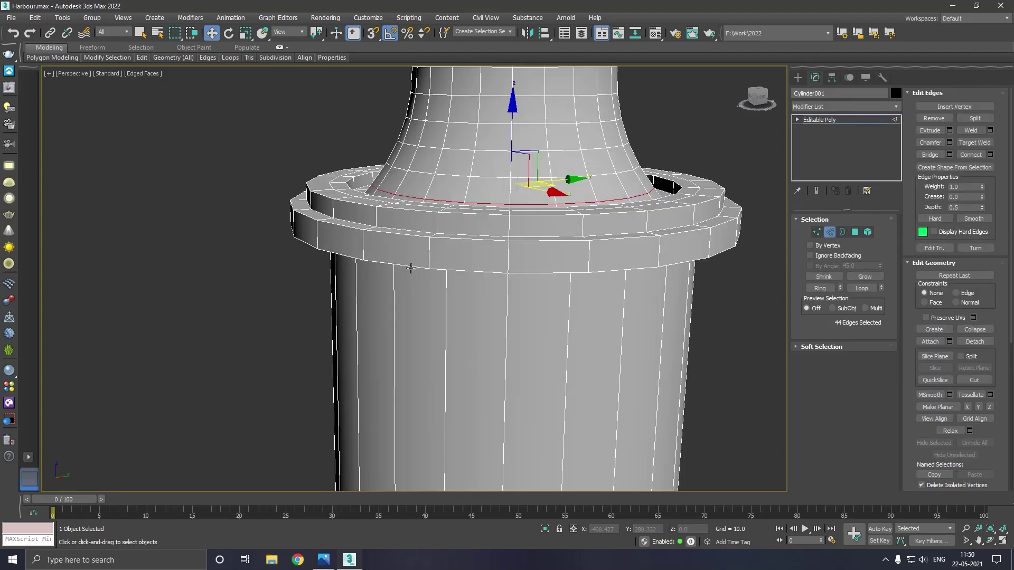
pyautogui.doubleClick(409, 269)
pyautogui.click(246, 34)
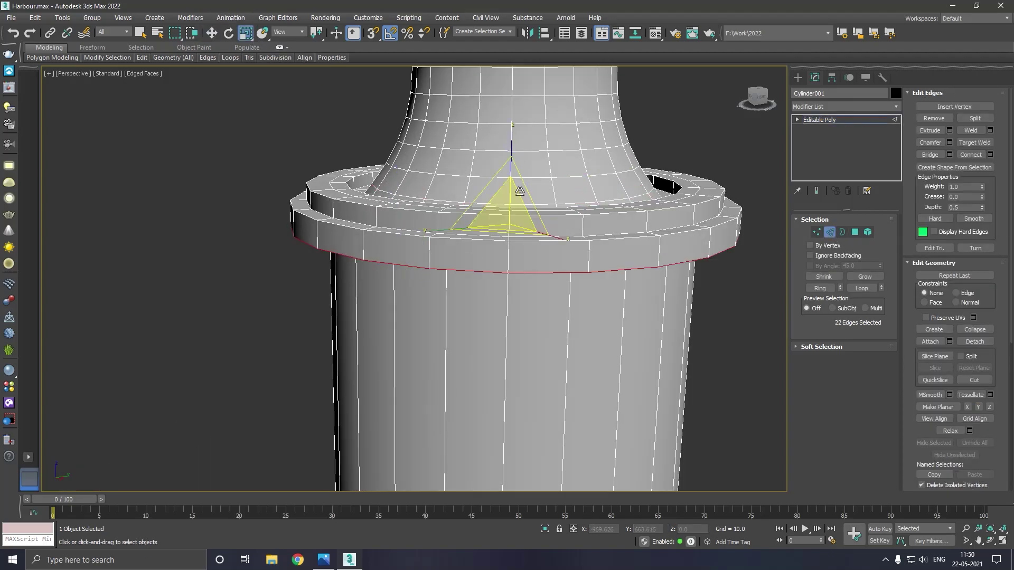
pyautogui.moveTo(514, 226); pyautogui.dragTo(515, 231)
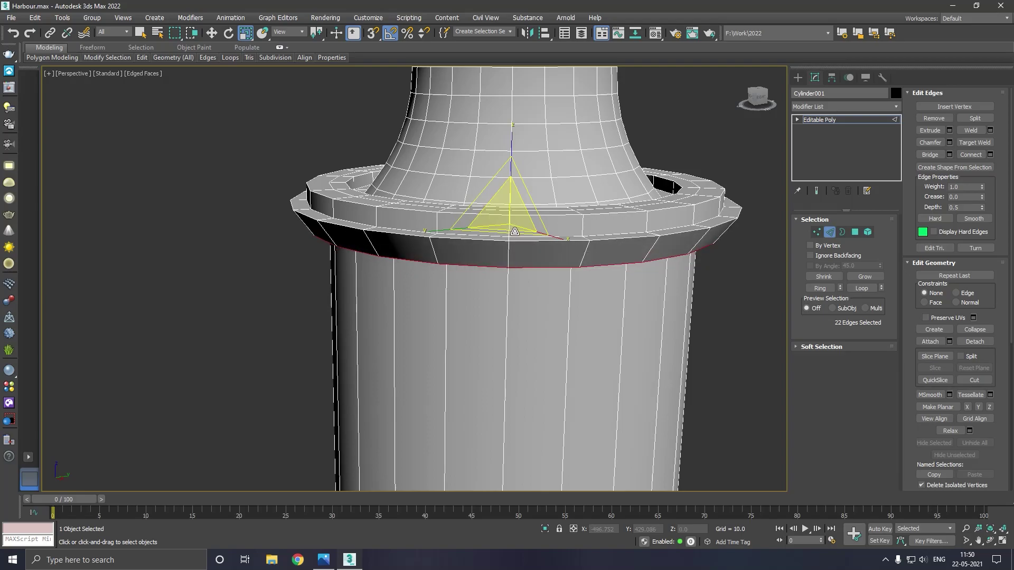
pyautogui.click(211, 33)
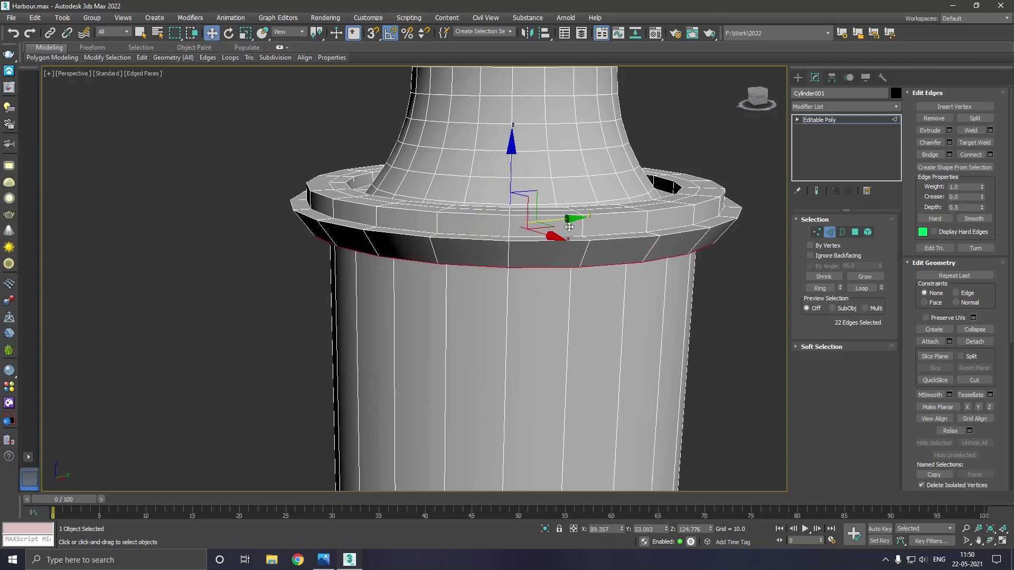
pyautogui.moveTo(472, 265); pyautogui.dragTo(472, 244)
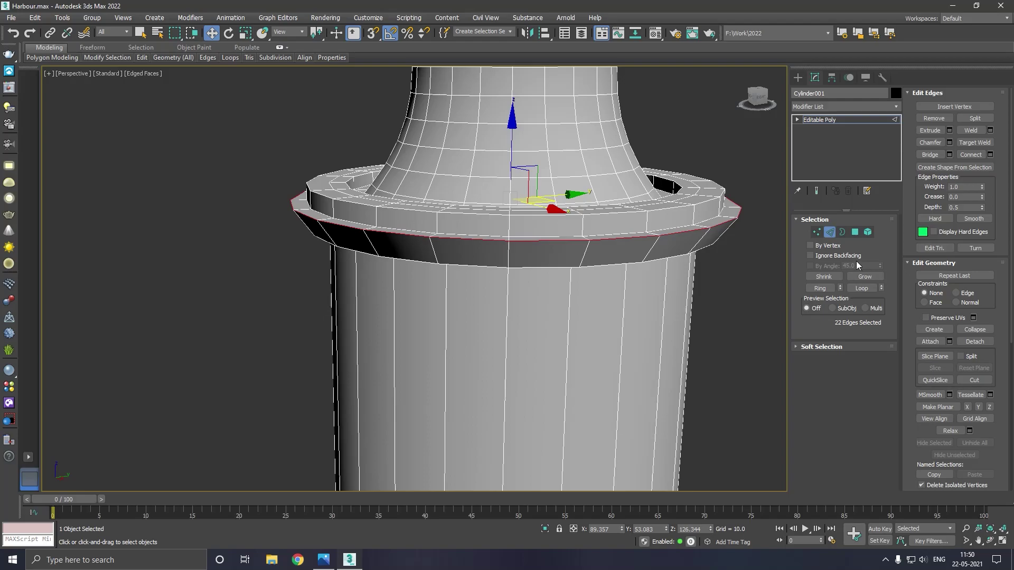
# Step: Give the ring's bottom edge loop a narrow 3-segment chamfer and exit Edge mode
pyautogui.click(948, 143)
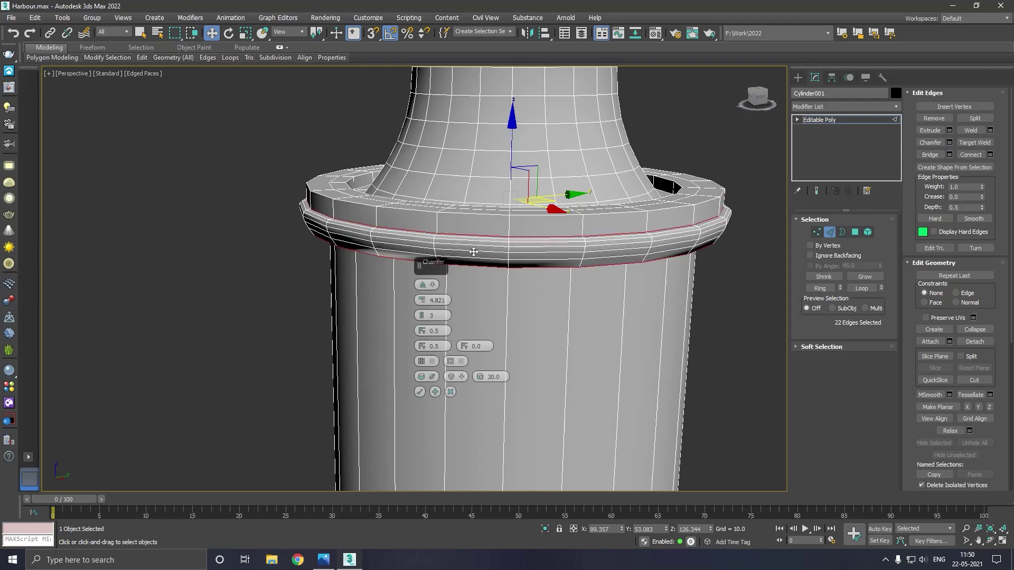
pyautogui.keyDown('alt'); pyautogui.moveTo(502, 244); pyautogui.dragTo(501, 215, button='middle'); pyautogui.keyUp('alt')
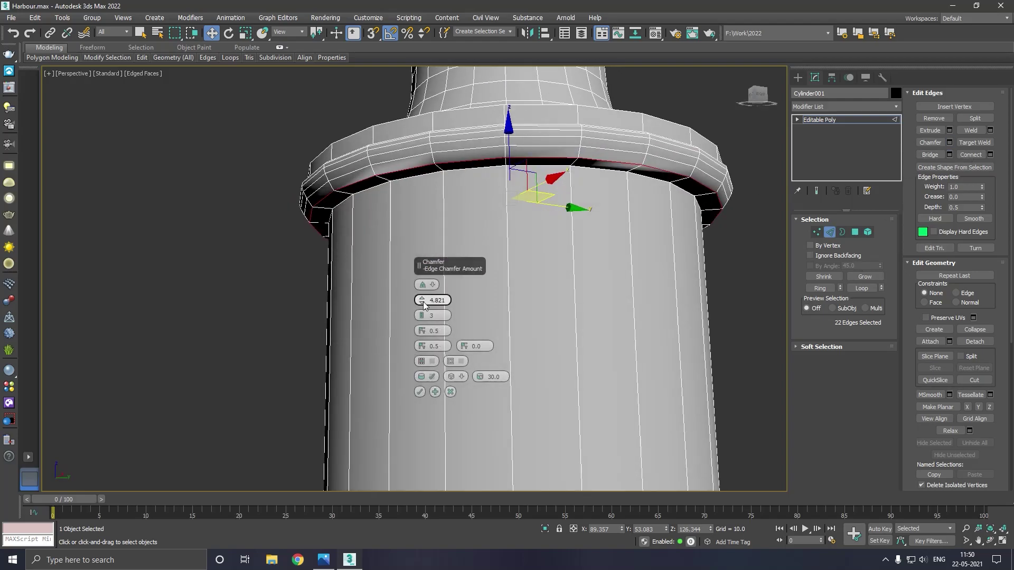
pyautogui.moveTo(427, 301)
pyautogui.mouseDown()
pyautogui.moveTo(429, 327)
pyautogui.moveTo(424, 315)
pyautogui.mouseUp()
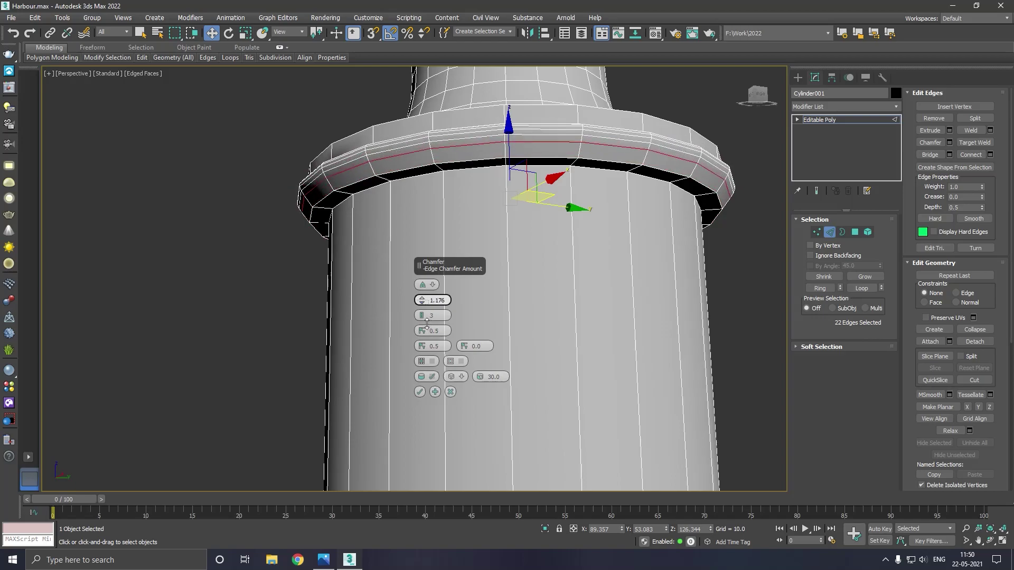
pyautogui.click(420, 391)
pyautogui.keyDown('alt'); pyautogui.moveTo(373, 245); pyautogui.dragTo(419, 236, button='middle'); pyautogui.keyUp('alt')
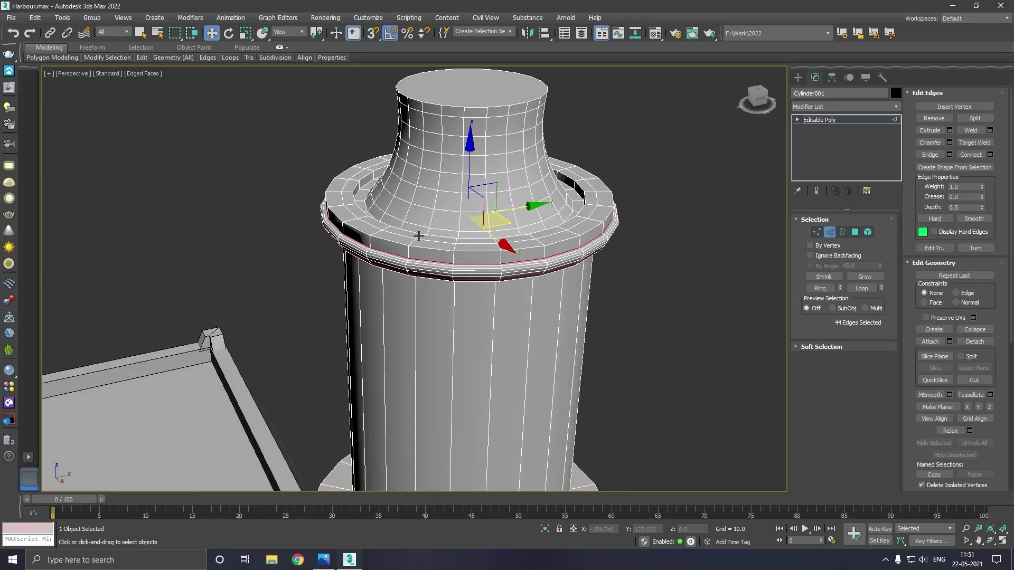
pyautogui.scroll(-3, 458, 226)
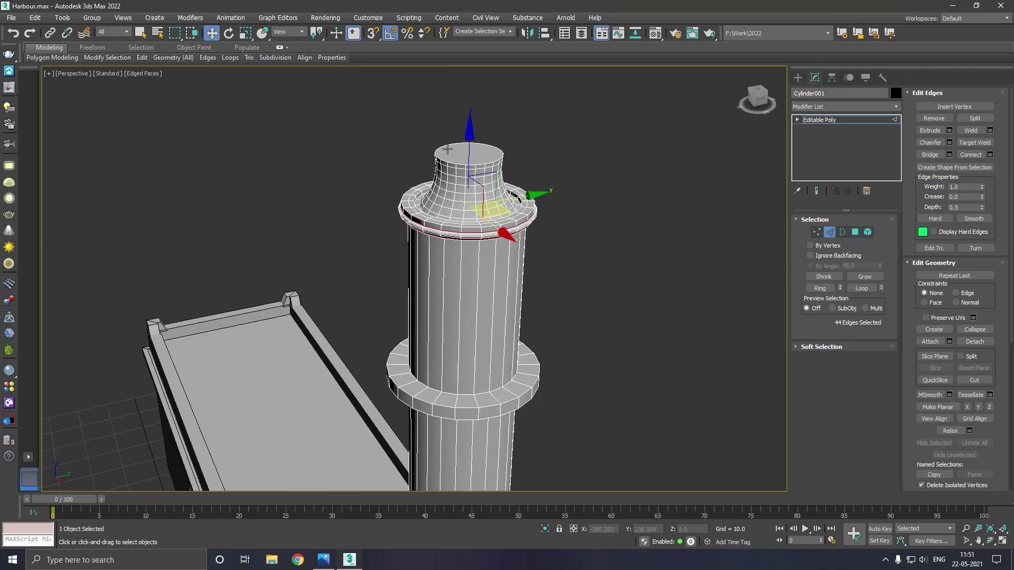
pyautogui.scroll(3, 447, 149)
pyautogui.click(837, 120)
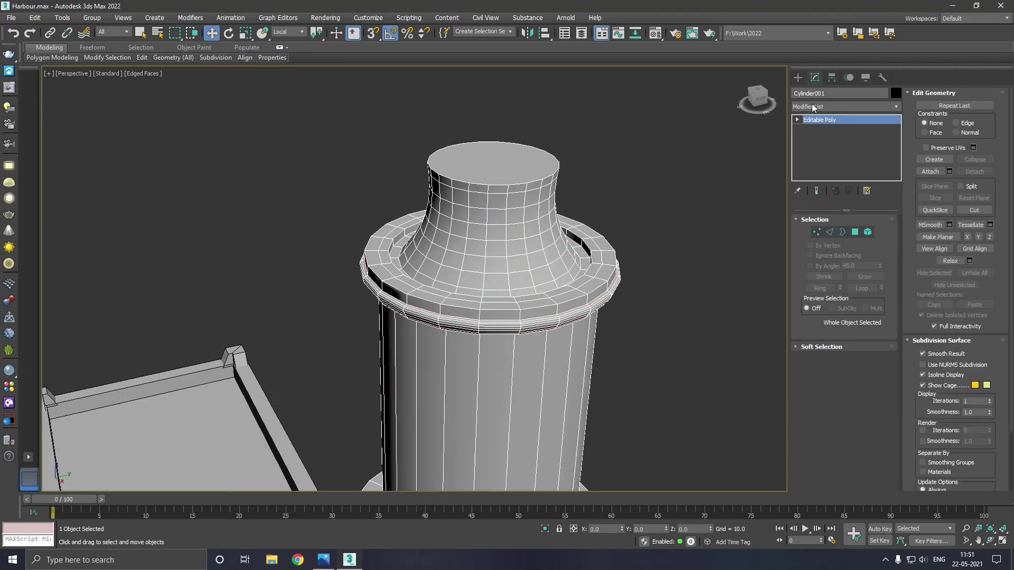
# Step: Create a sphere in the Top view at the tower's centre
pyautogui.click(797, 79)
pyautogui.press('t')
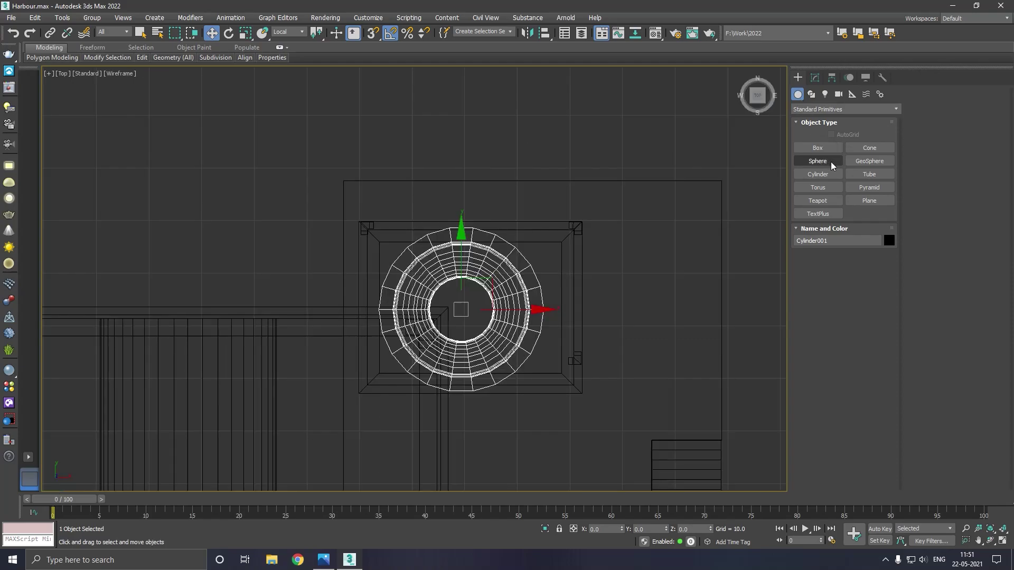
pyautogui.click(818, 161)
pyautogui.moveTo(462, 310); pyautogui.dragTo(495, 320)
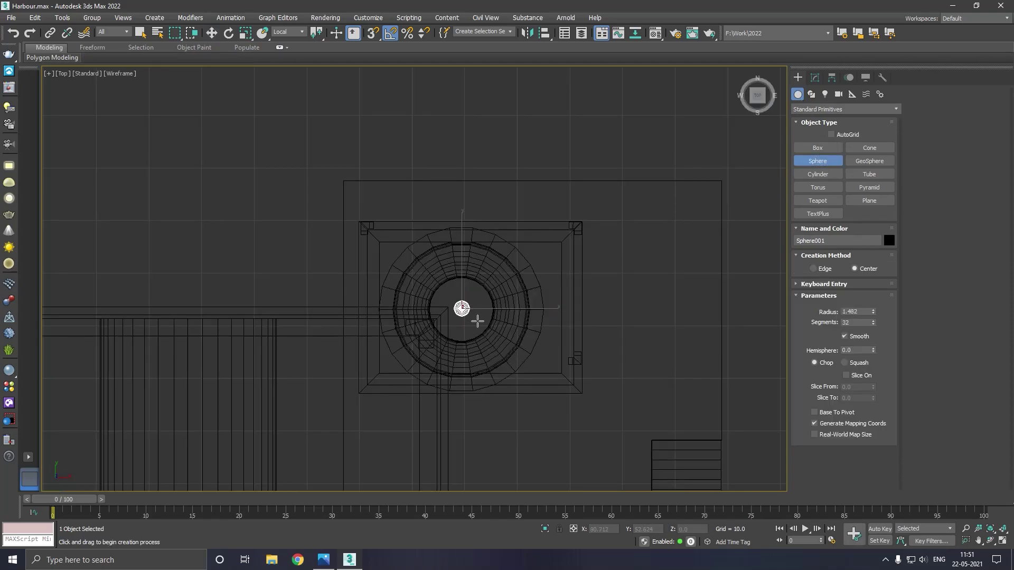
# Step: Move the sphere up along Z so it sits on the tower's flared top
pyautogui.press('w')
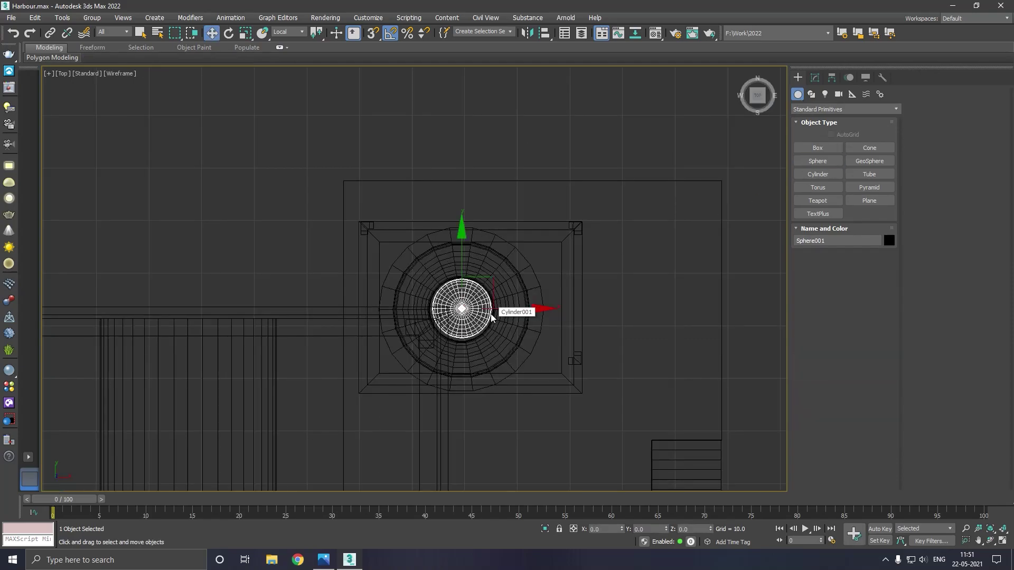
pyautogui.hotkey('shift', 'z')
pyautogui.press('m')
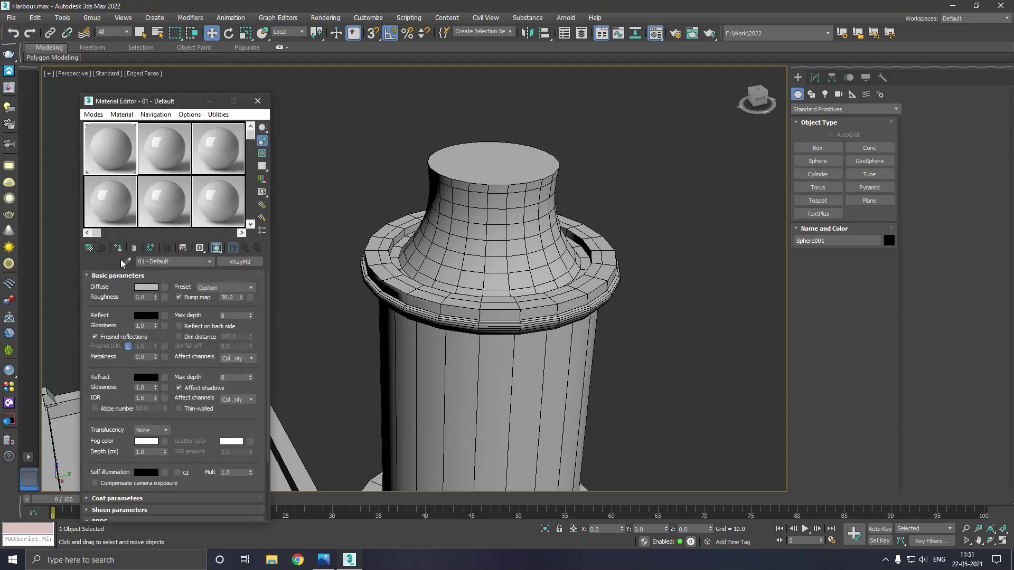
pyautogui.press('m')
pyautogui.scroll(-5, 340, 215)
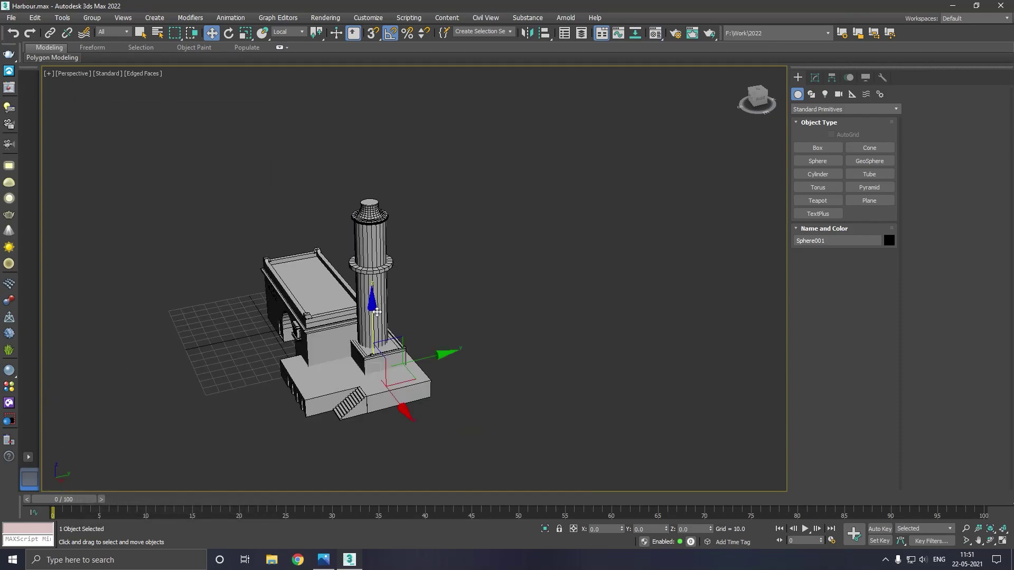
pyautogui.moveTo(376, 314)
pyautogui.mouseDown()
pyautogui.moveTo(358, 181)
pyautogui.moveTo(396, 120)
pyautogui.moveTo(376, 180)
pyautogui.mouseUp()
pyautogui.scroll(3, 373, 211)
pyautogui.scroll(2, 375, 229)
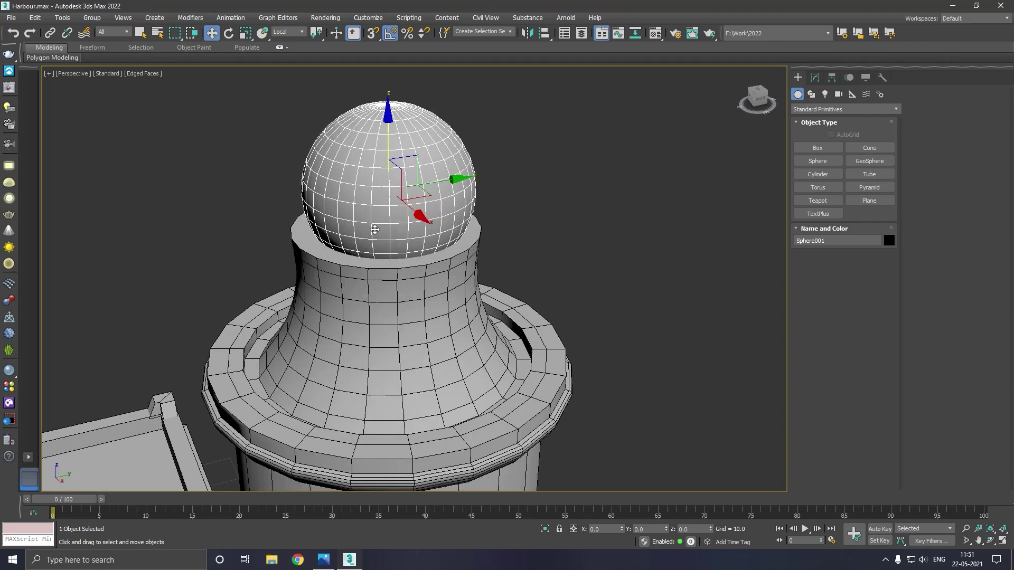
pyautogui.moveTo(404, 143); pyautogui.dragTo(397, 136)
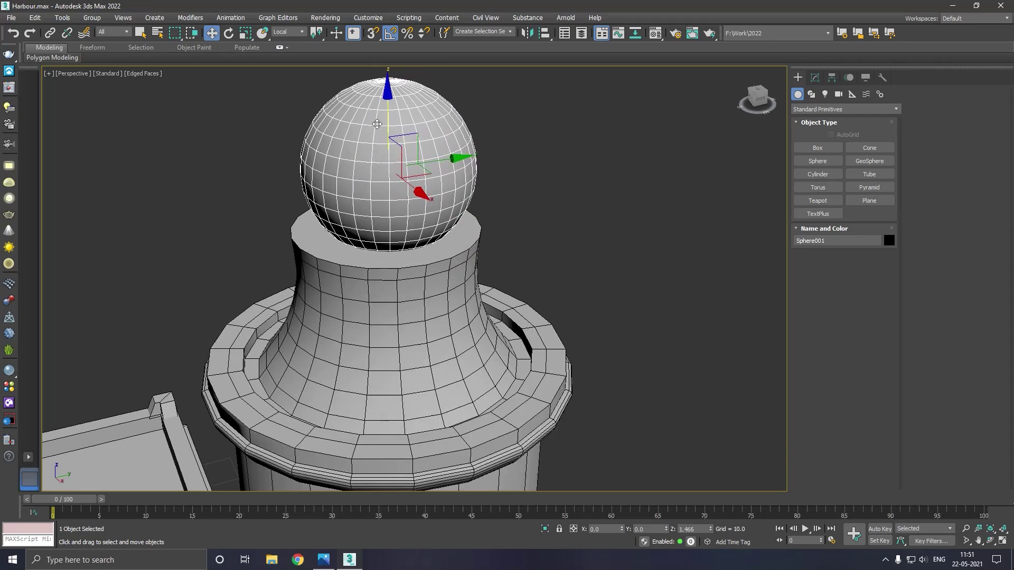
# Step: Set the sphere's radius to 6.723 and its segments to 19
pyautogui.click(815, 77)
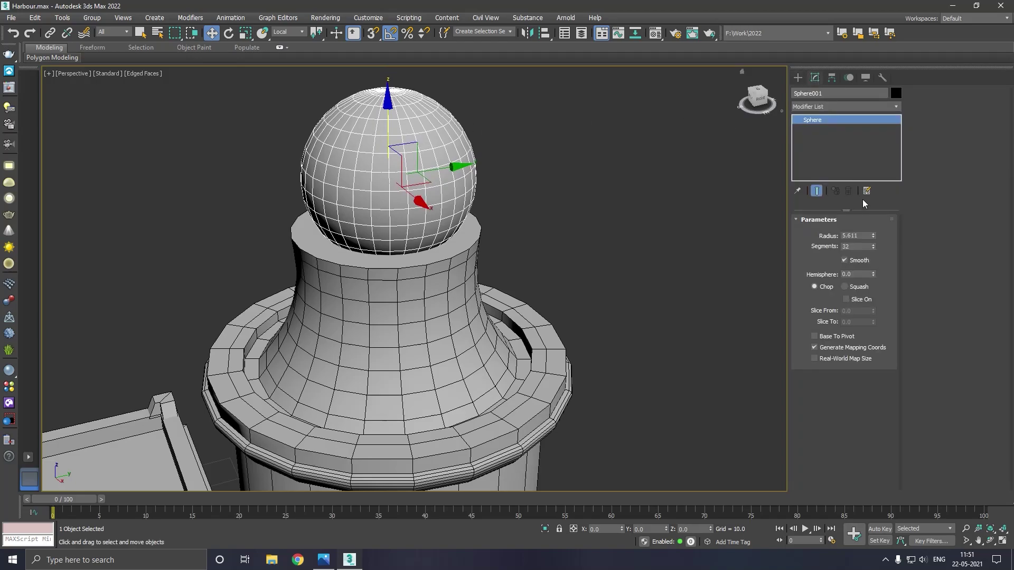
pyautogui.moveTo(872, 238); pyautogui.dragTo(873, 249)
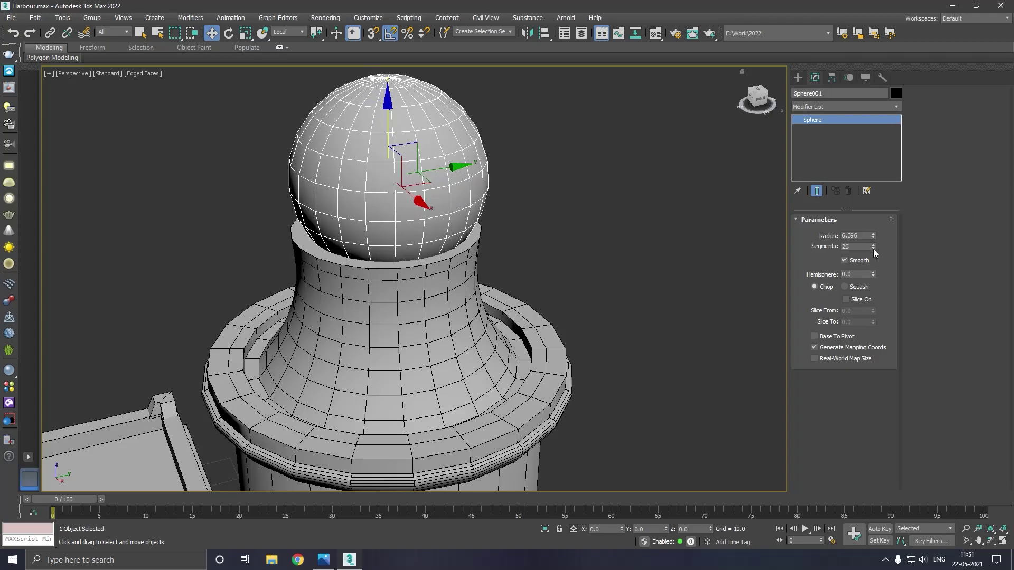
pyautogui.click(873, 249)
pyautogui.click(873, 249)
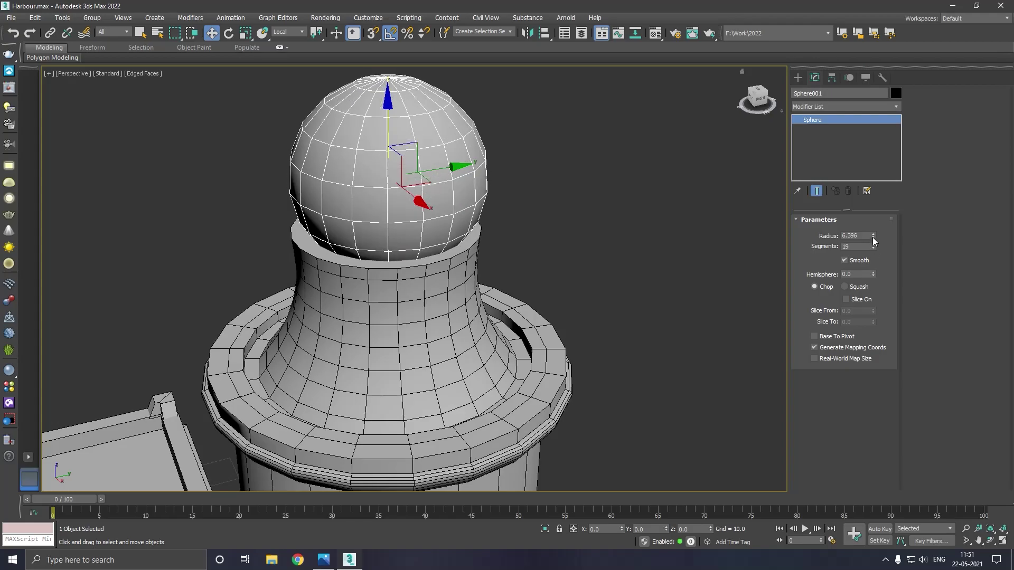
pyautogui.moveTo(873, 237); pyautogui.dragTo(873, 231)
# Step: Convert Sphere001 to an Editable Poly
pyautogui.keyDown('alt'); pyautogui.moveTo(628, 222); pyautogui.dragTo(636, 214, button='middle'); pyautogui.keyUp('alt')
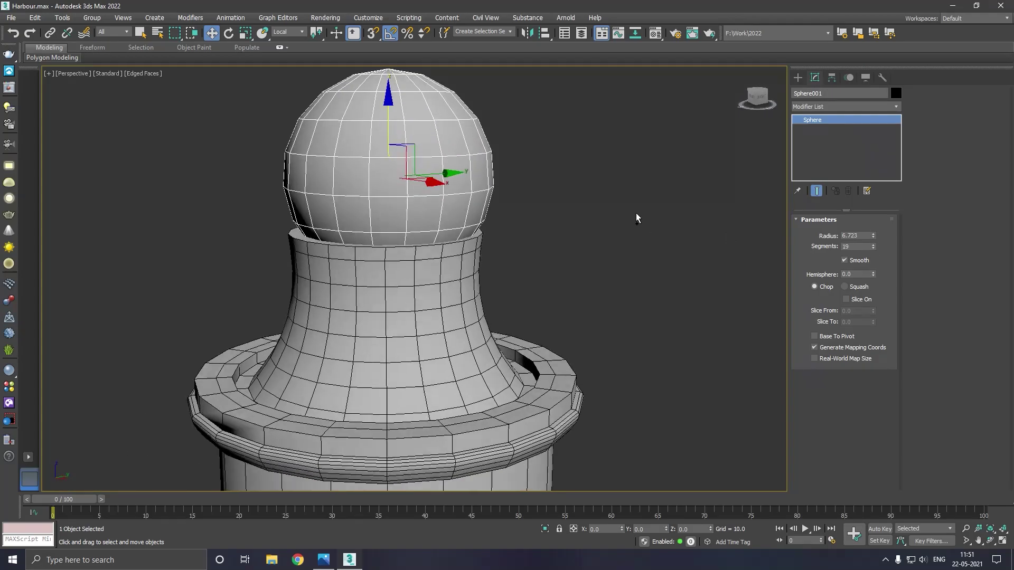
pyautogui.scroll(-6, 518, 222)
pyautogui.scroll(-3, 518, 223)
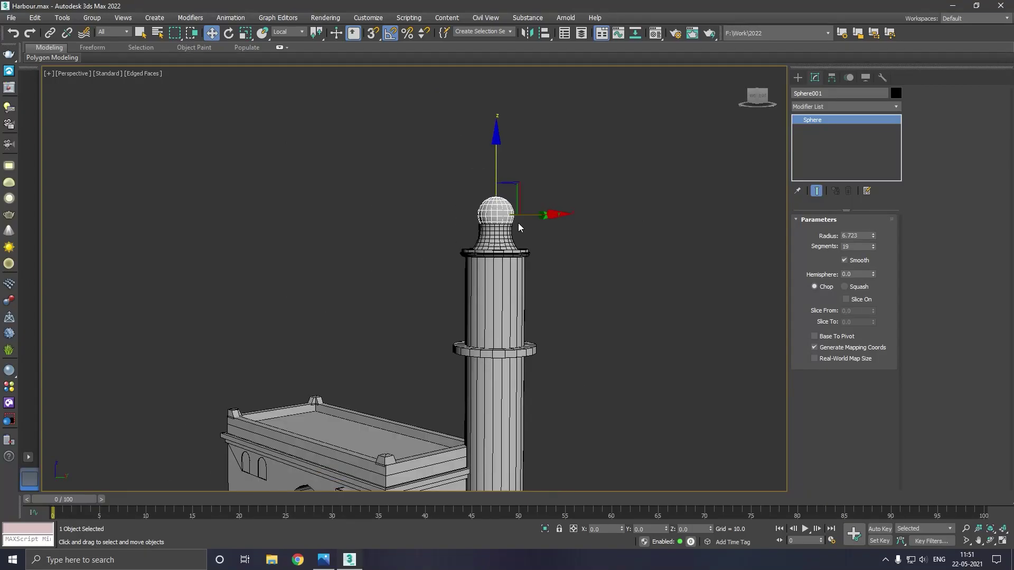
pyautogui.moveTo(562, 272); pyautogui.dragTo(550, 246, button='middle')
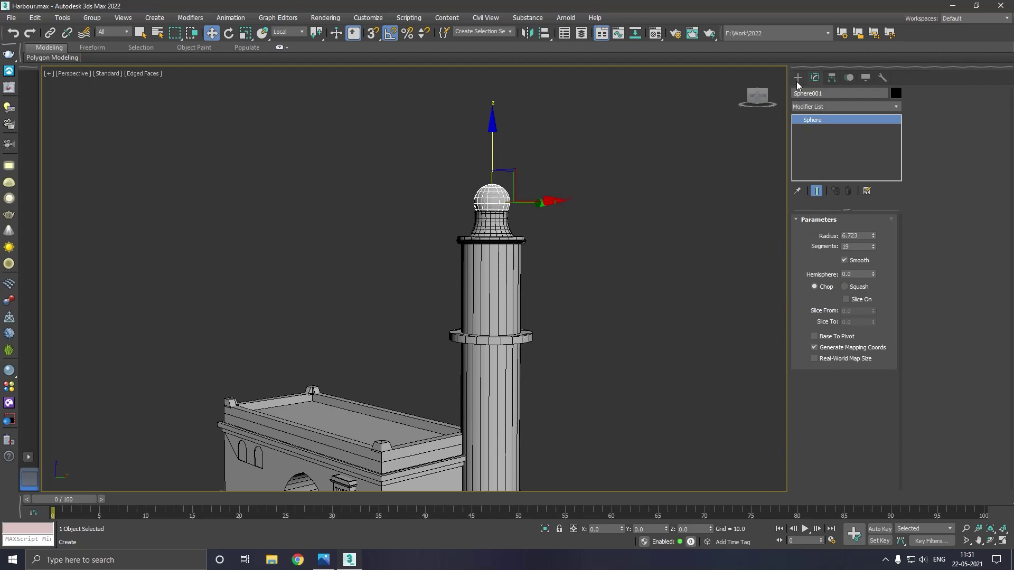
pyautogui.rightClick(820, 149)
pyautogui.click(853, 223)
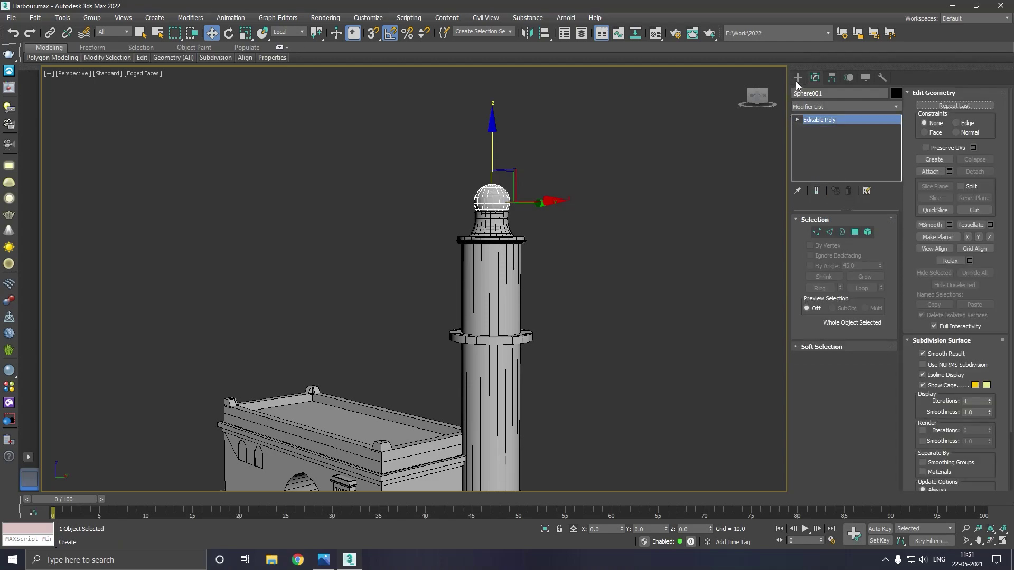
pyautogui.click(798, 79)
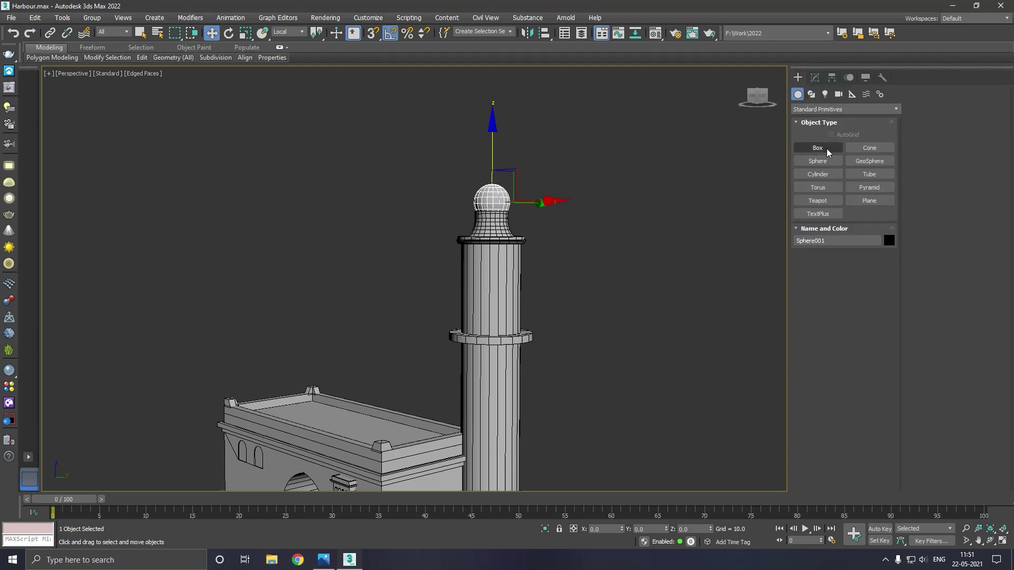
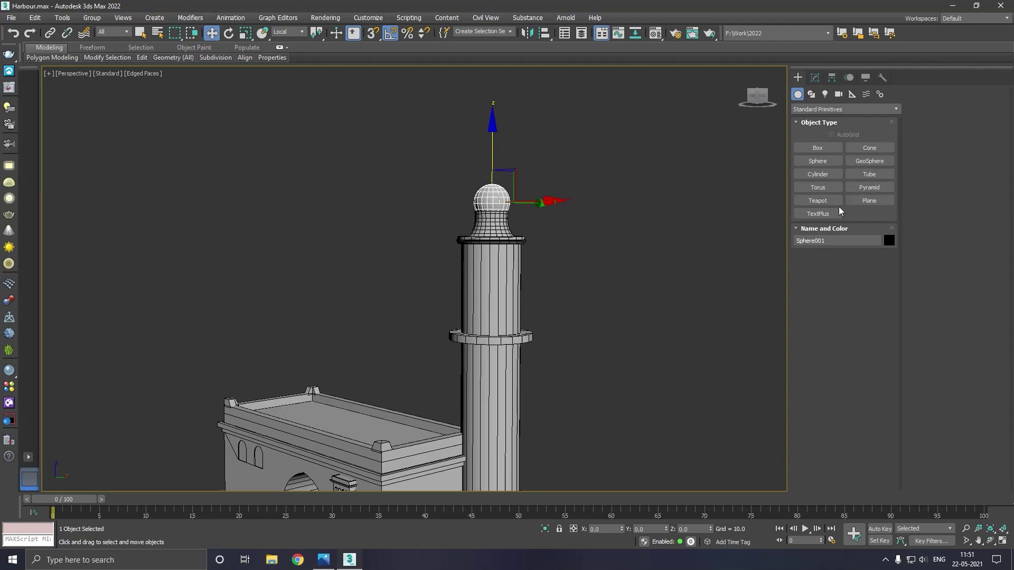
# Step: Draw a small cone in Top view at the centre of the minaret
pyautogui.click(877, 149)
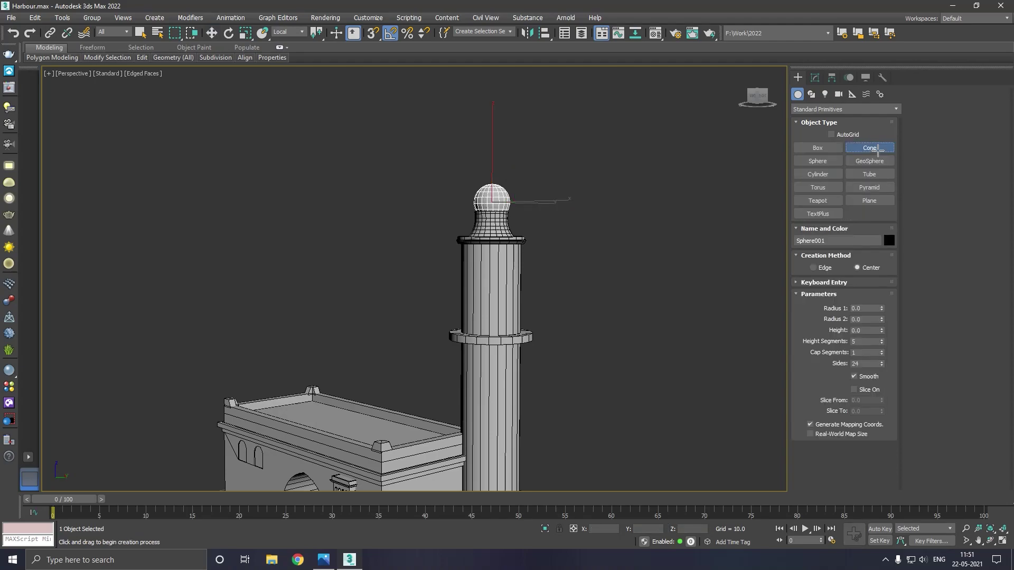
pyautogui.press('t')
pyautogui.moveTo(468, 316); pyautogui.dragTo(479, 318)
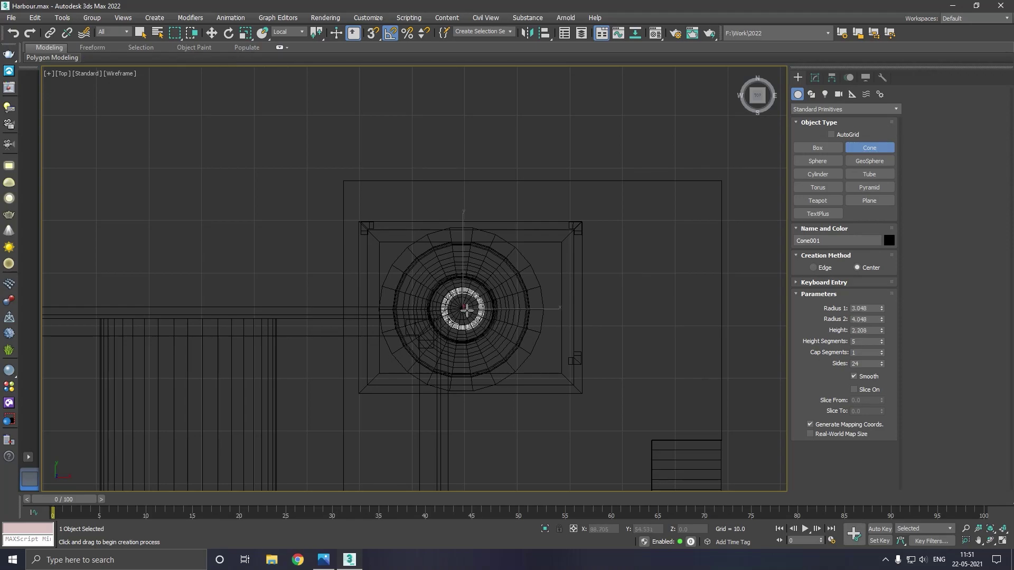
pyautogui.press('w')
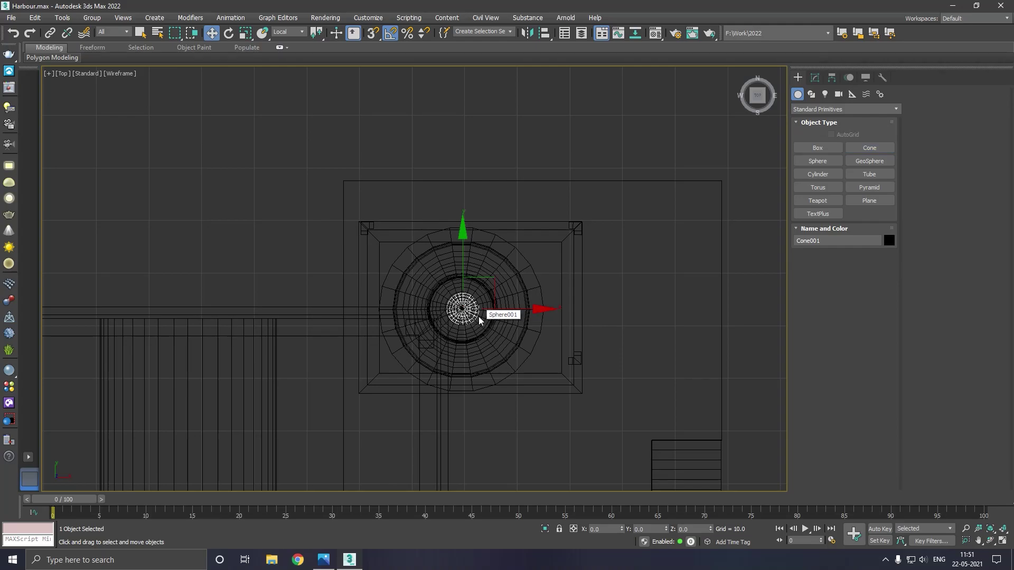
pyautogui.press('p')
pyautogui.rightClick(470, 293)
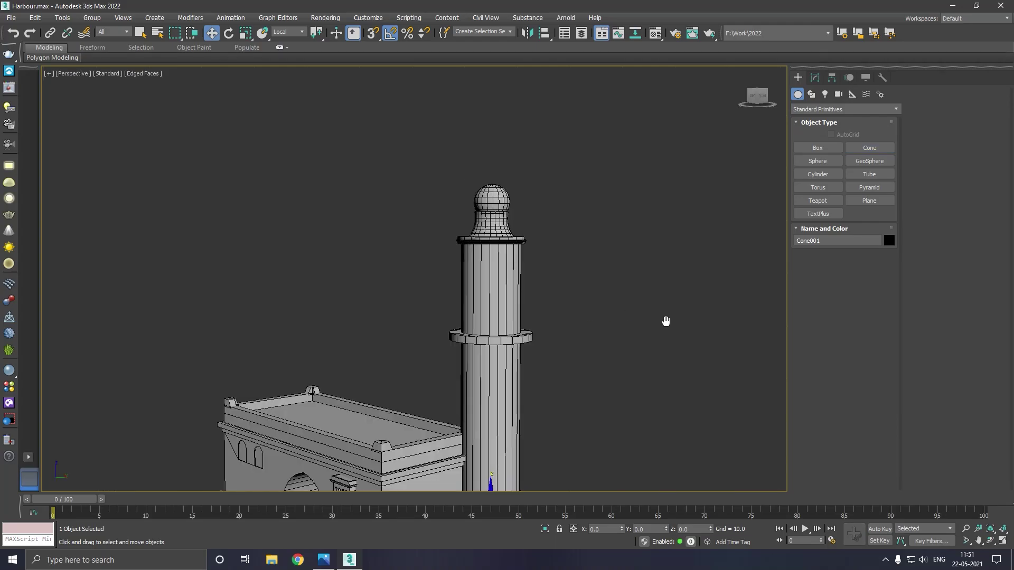
# Step: Raise the cone along Z until it sits on top of the minaret's dome
pyautogui.moveTo(666, 321); pyautogui.dragTo(631, 308, button='middle')
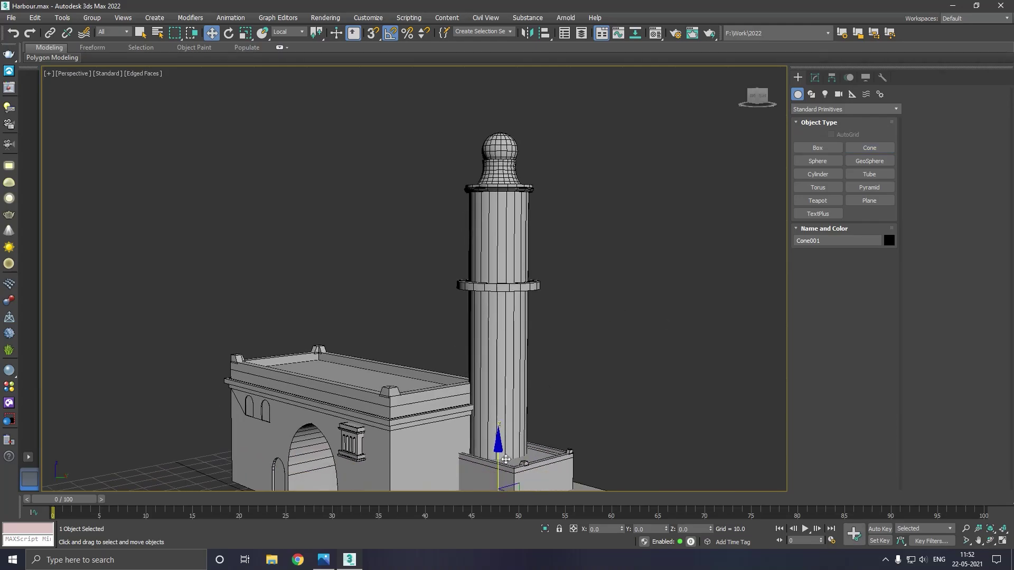
pyautogui.moveTo(506, 460); pyautogui.dragTo(566, 238)
pyautogui.moveTo(627, 211); pyautogui.dragTo(606, 308, button='middle')
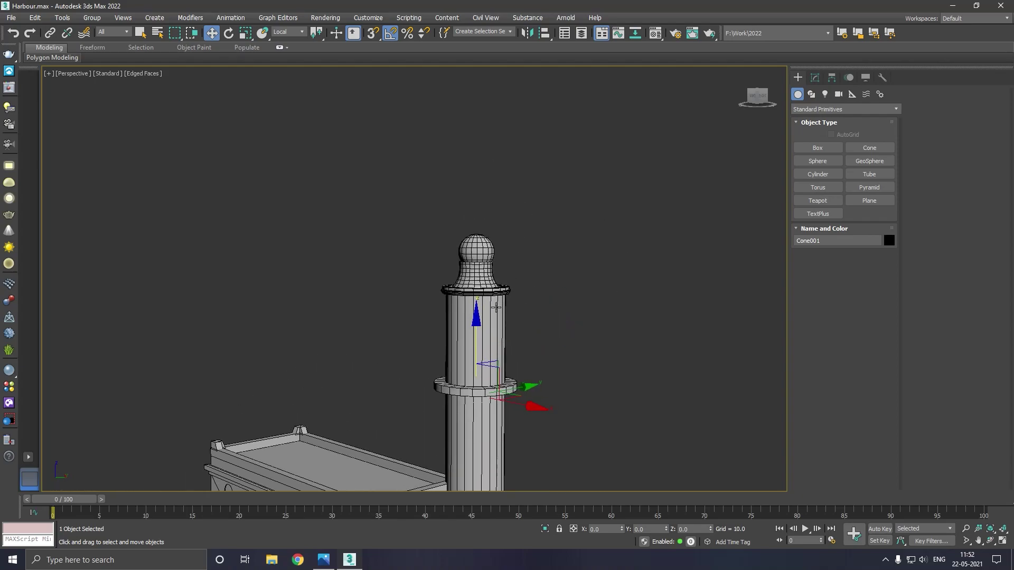
pyautogui.moveTo(481, 349)
pyautogui.mouseDown()
pyautogui.moveTo(464, 174)
pyautogui.moveTo(472, 191)
pyautogui.mouseUp()
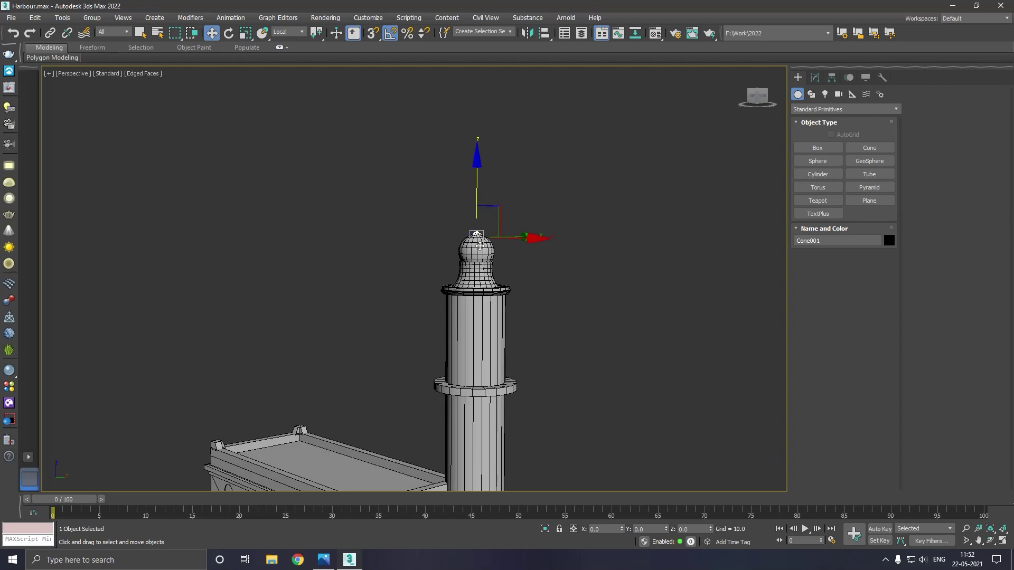
pyautogui.scroll(3, 480, 246)
pyautogui.scroll(2, 472, 211)
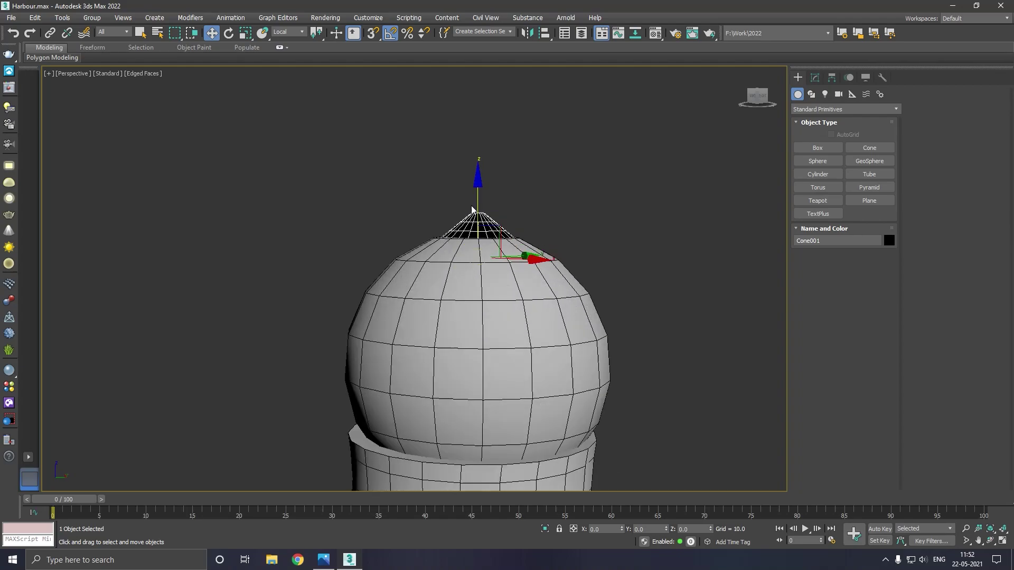
# Step: Give the cone the white default material and nudge it onto the dome
pyautogui.press('m')
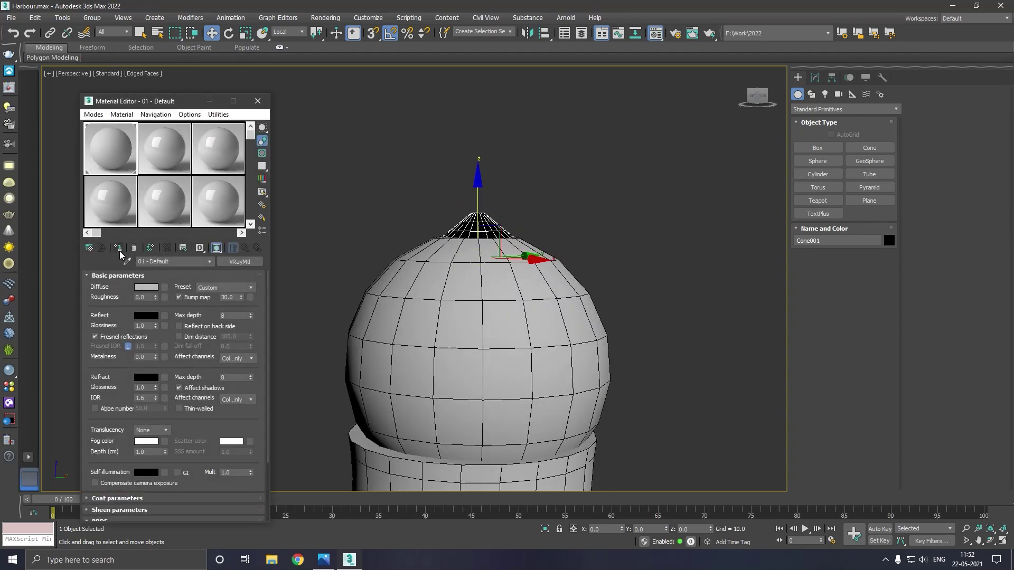
pyautogui.click(117, 249)
pyautogui.click(258, 101)
pyautogui.moveTo(481, 210); pyautogui.dragTo(495, 208)
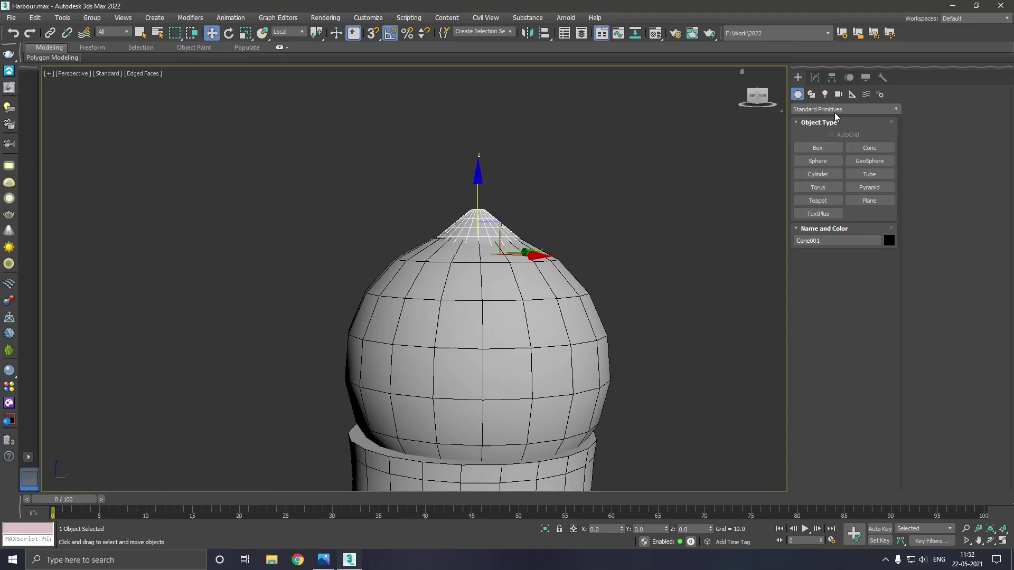
# Step: Set the cone's Height to 15.024 and Radius 2 to 0 for a sharp spire
pyautogui.click(815, 77)
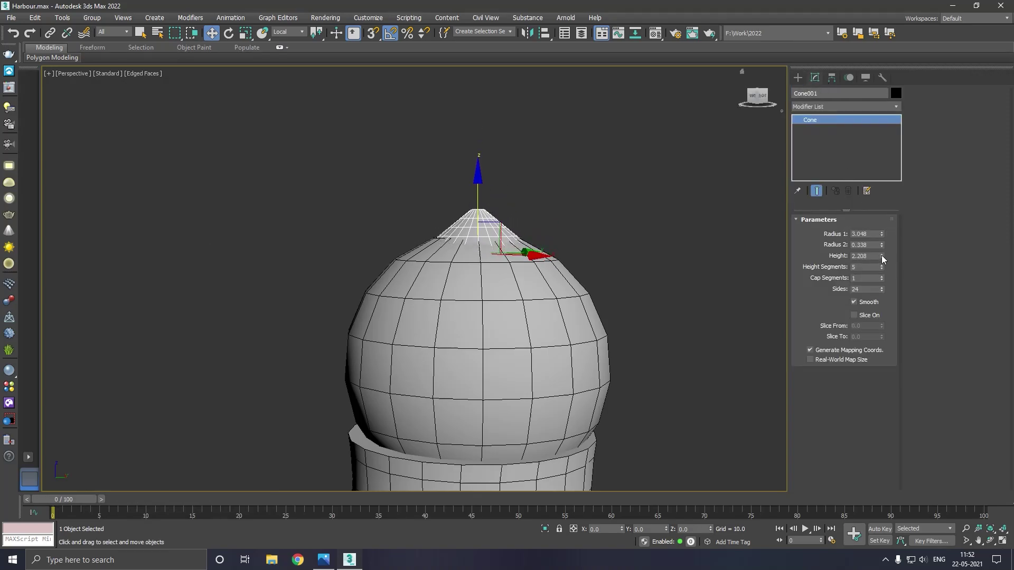
pyautogui.moveTo(882, 256); pyautogui.dragTo(882, 201)
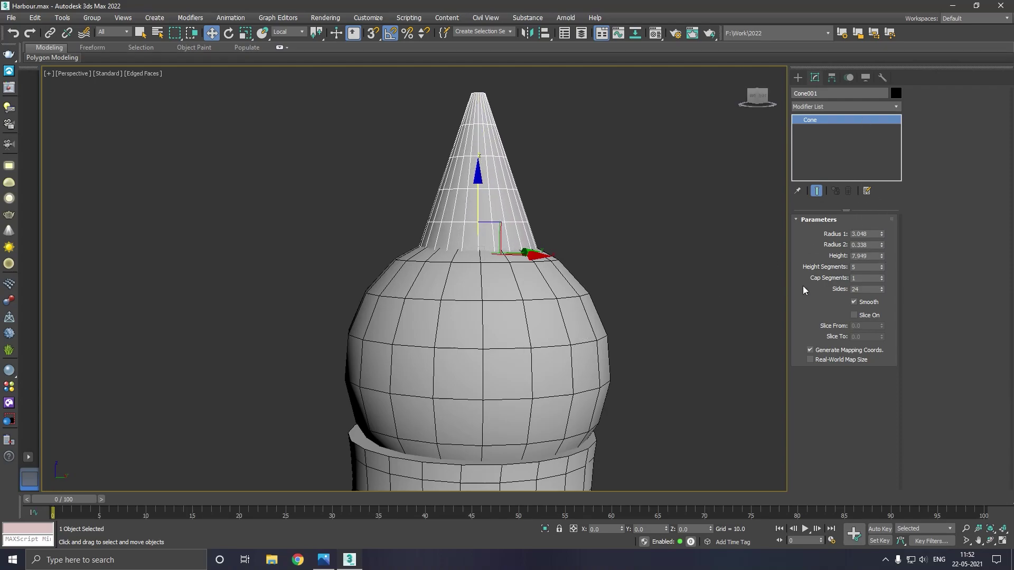
pyautogui.moveTo(881, 244)
pyautogui.mouseDown()
pyautogui.moveTo(887, 270)
pyautogui.moveTo(881, 201)
pyautogui.mouseUp()
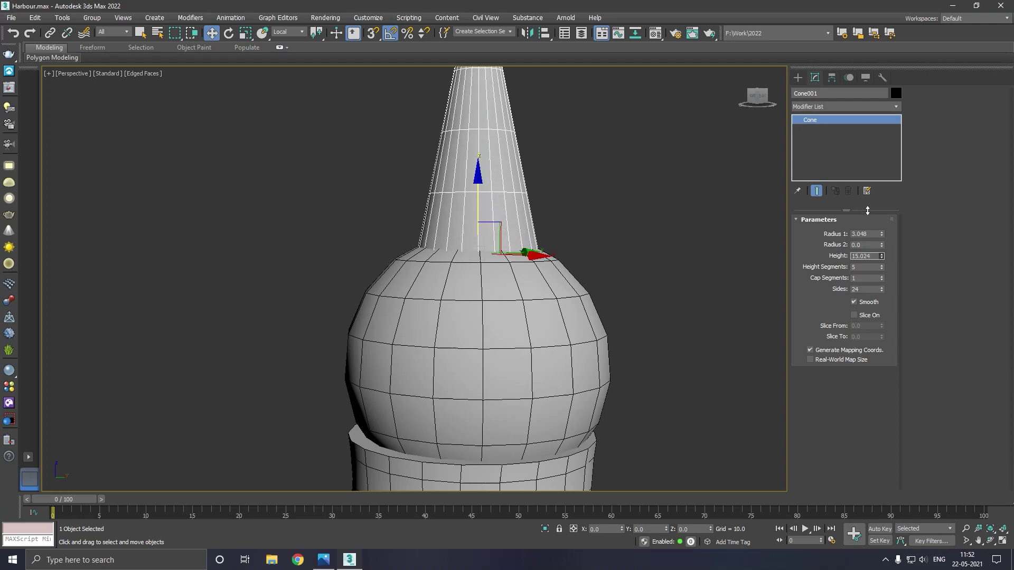
pyautogui.scroll(-5, 539, 248)
# Step: Reselect the spire cone and convert it to an Editable Poly
pyautogui.keyDown('alt'); pyautogui.moveTo(592, 249); pyautogui.dragTo(631, 261, button='middle'); pyautogui.keyUp('alt')
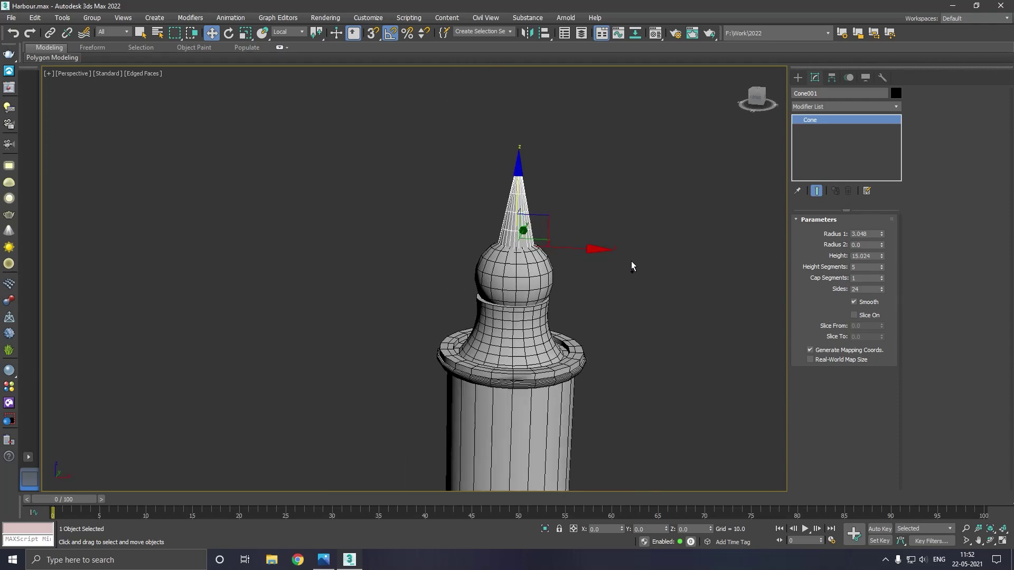
pyautogui.click(632, 260)
pyautogui.scroll(-2, 518, 227)
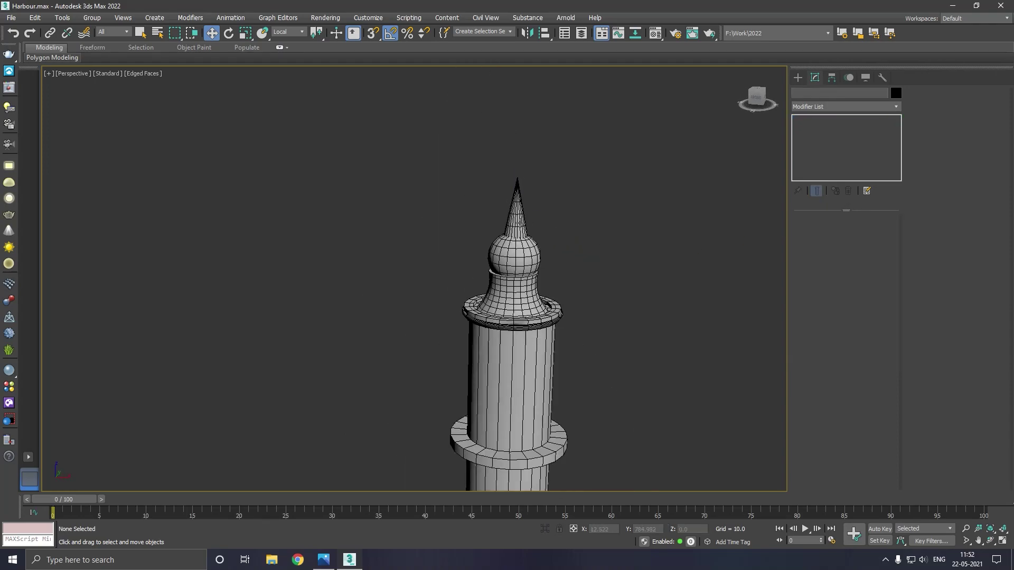
pyautogui.scroll(4, 520, 229)
pyautogui.click(522, 233)
pyautogui.rightClick(835, 168)
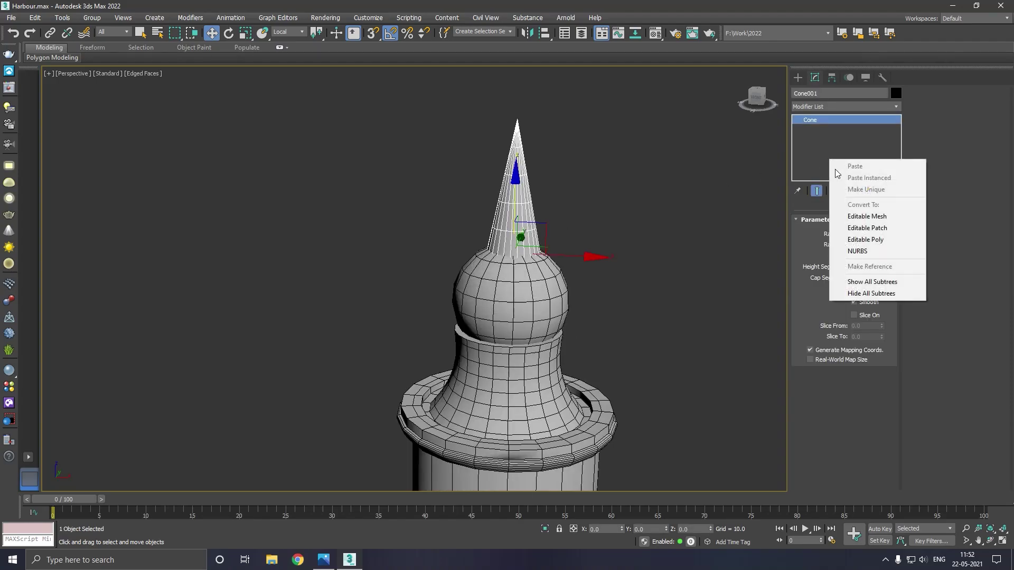
pyautogui.click(860, 239)
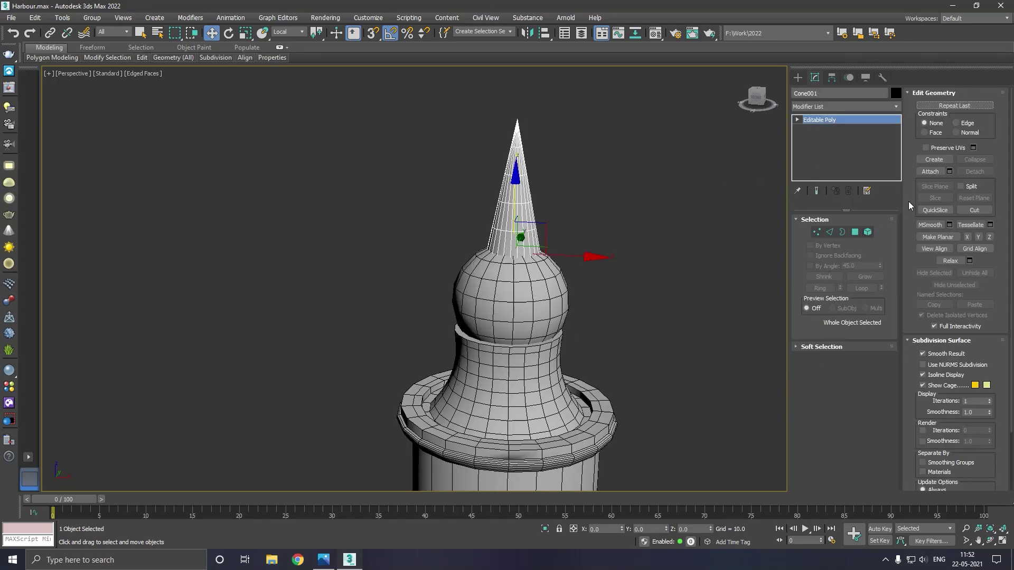
# Step: Attach the dome to the spire, then view the whole mosque from lower down
pyautogui.click(929, 172)
pyautogui.click(501, 315)
pyautogui.scroll(-2, 516, 267)
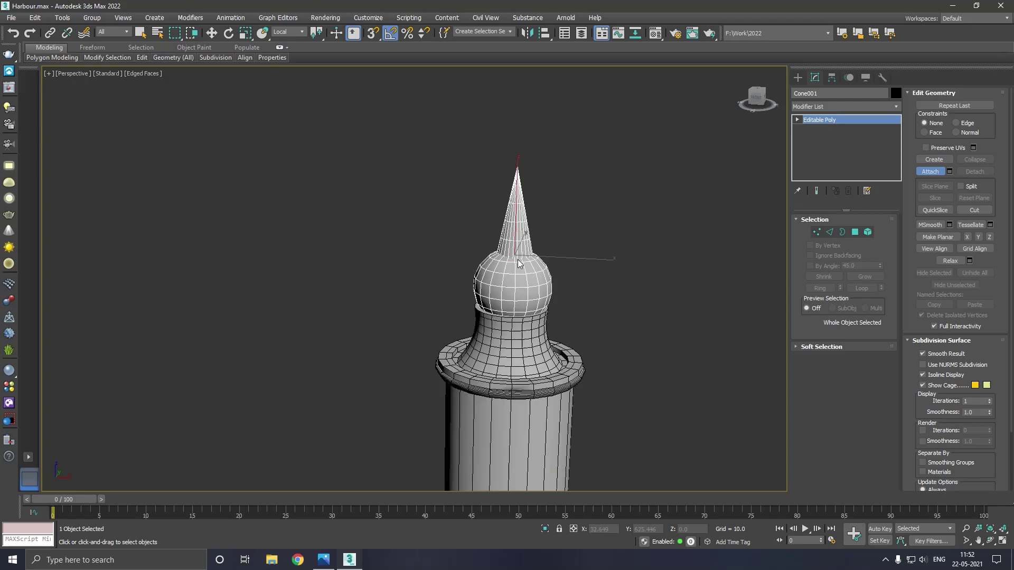
pyautogui.scroll(-2, 528, 248)
pyautogui.scroll(-2, 528, 248)
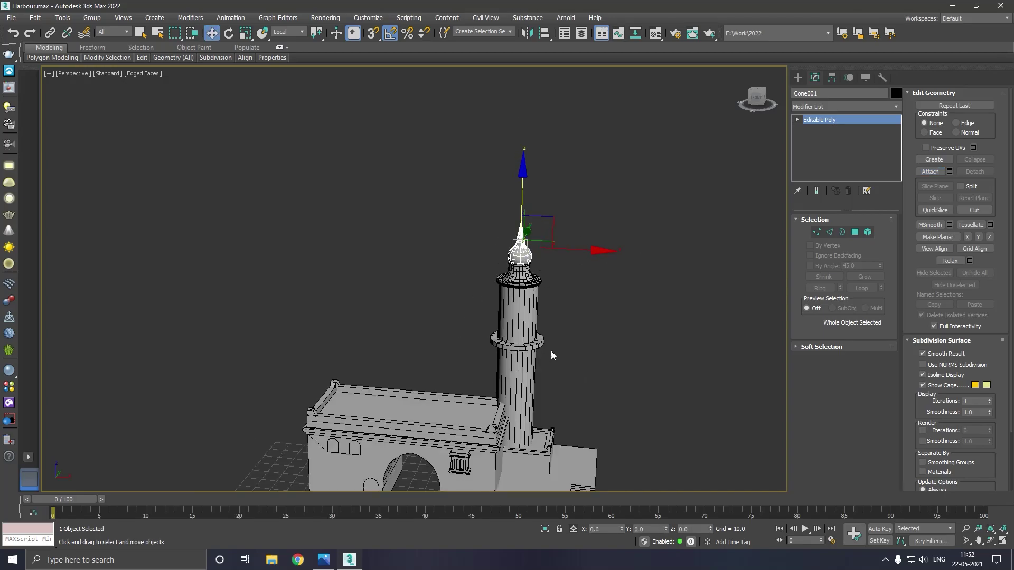
pyautogui.scroll(-2, 554, 407)
pyautogui.scroll(-1, 554, 344)
pyautogui.keyDown('alt'); pyautogui.moveTo(555, 343); pyautogui.dragTo(542, 316, button='middle'); pyautogui.keyUp('alt')
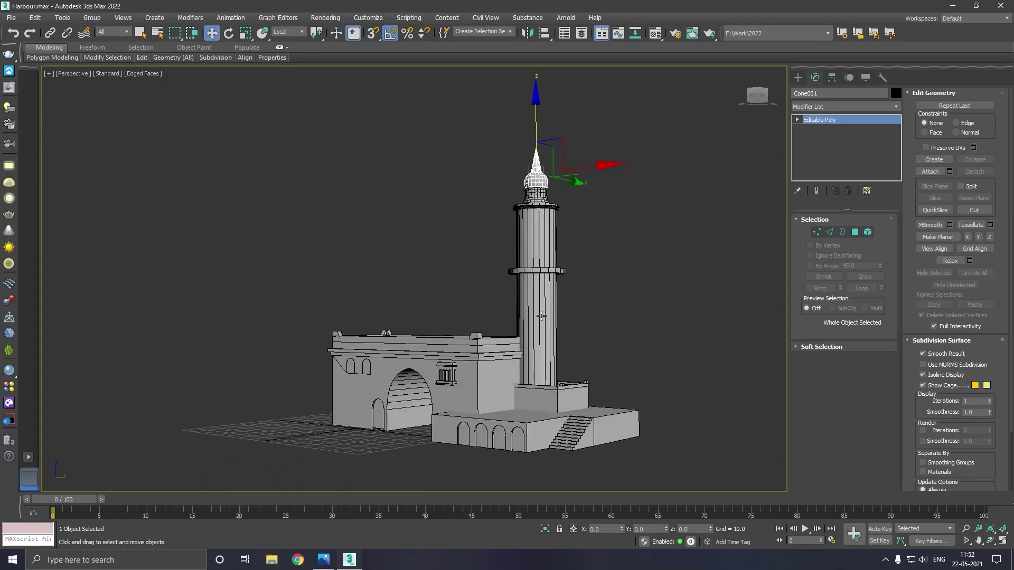
pyautogui.scroll(3, 541, 285)
pyautogui.scroll(3, 542, 285)
# Step: Add a Swift Loop edge loop around the minaret's cylindrical shaft
pyautogui.click(538, 299)
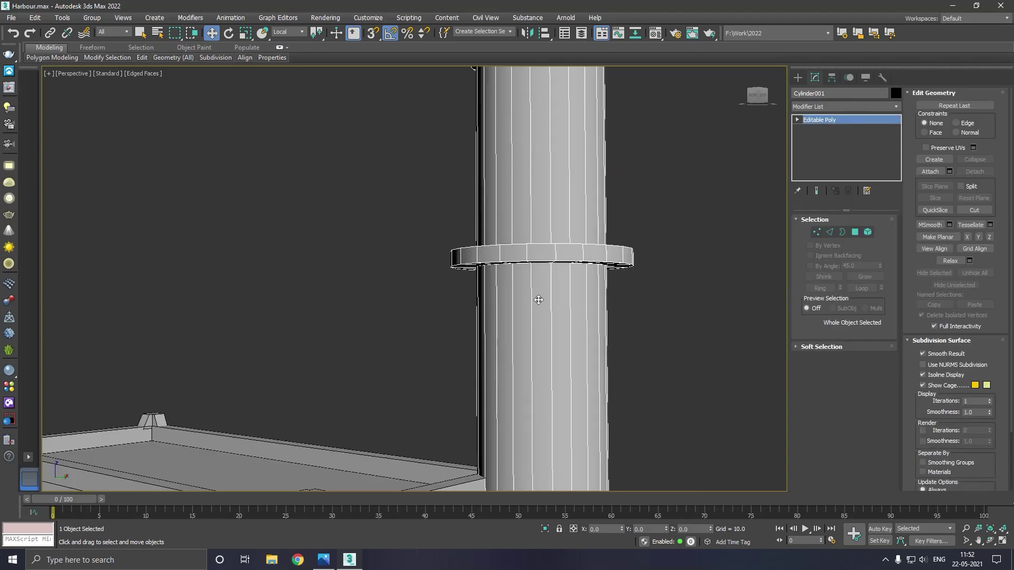
pyautogui.moveTo(141, 57)
pyautogui.click(228, 82)
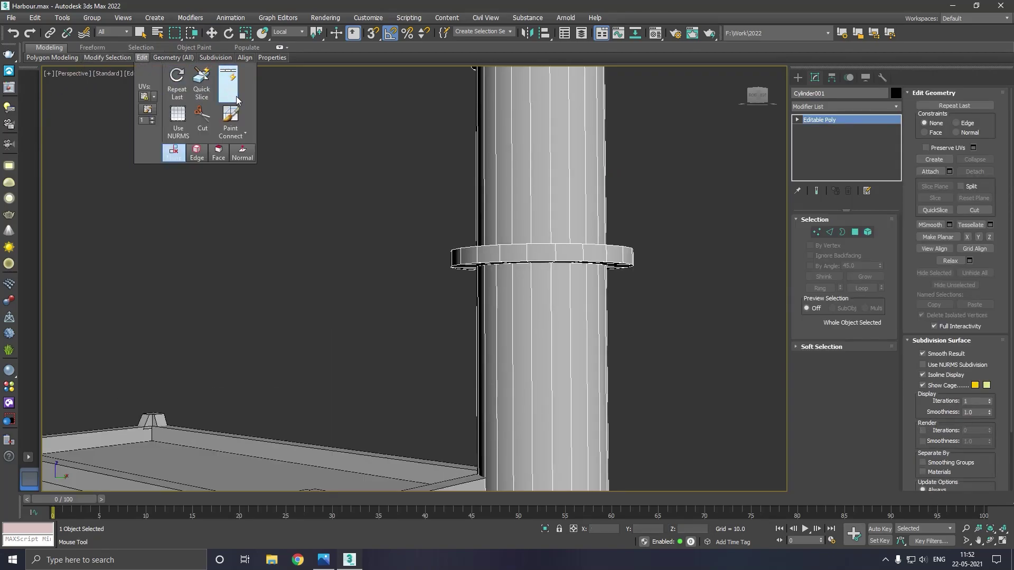
pyautogui.click(526, 294)
pyautogui.rightClick(525, 293)
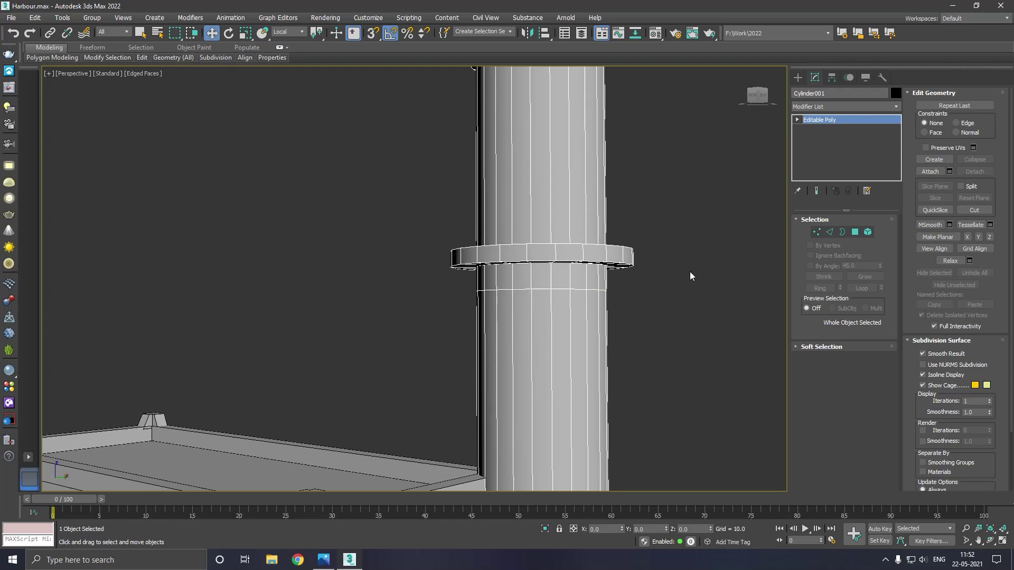
pyautogui.keyDown('alt'); pyautogui.moveTo(598, 280); pyautogui.dragTo(590, 254, button='middle'); pyautogui.keyUp('alt')
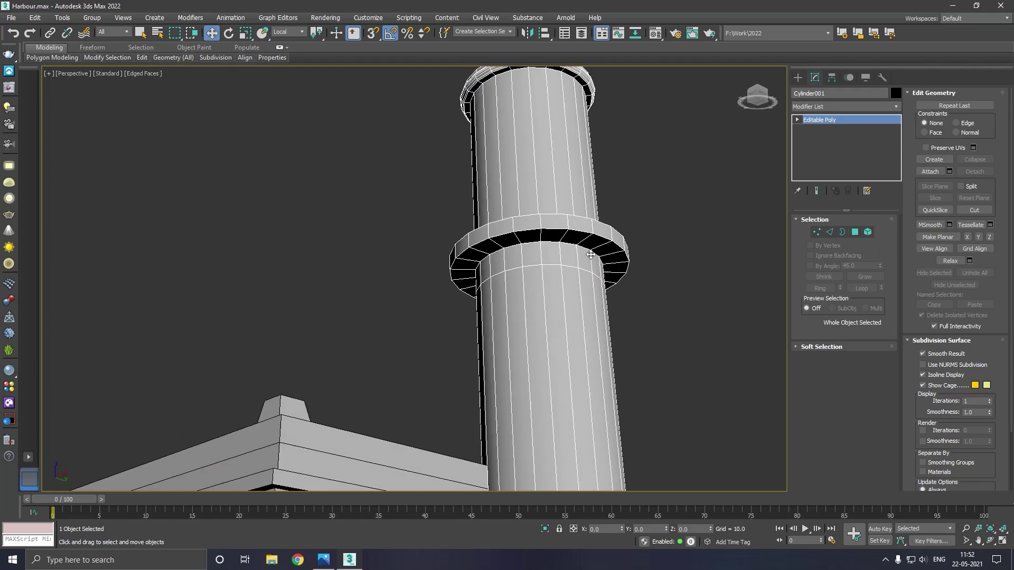
pyautogui.scroll(3, 566, 254)
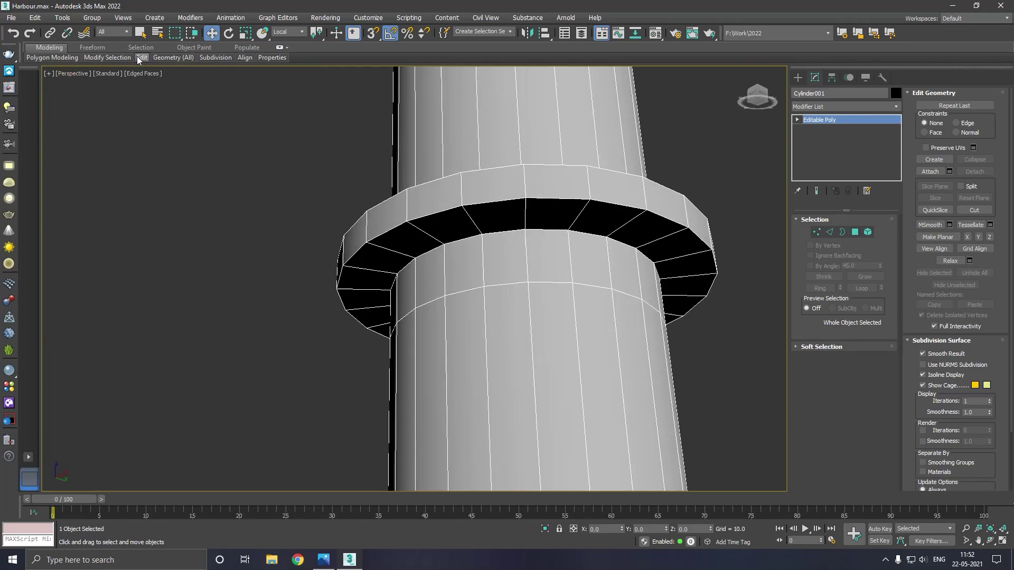
# Step: Add an edge loop across the ring's underside and enter Polygon mode
pyautogui.click(228, 82)
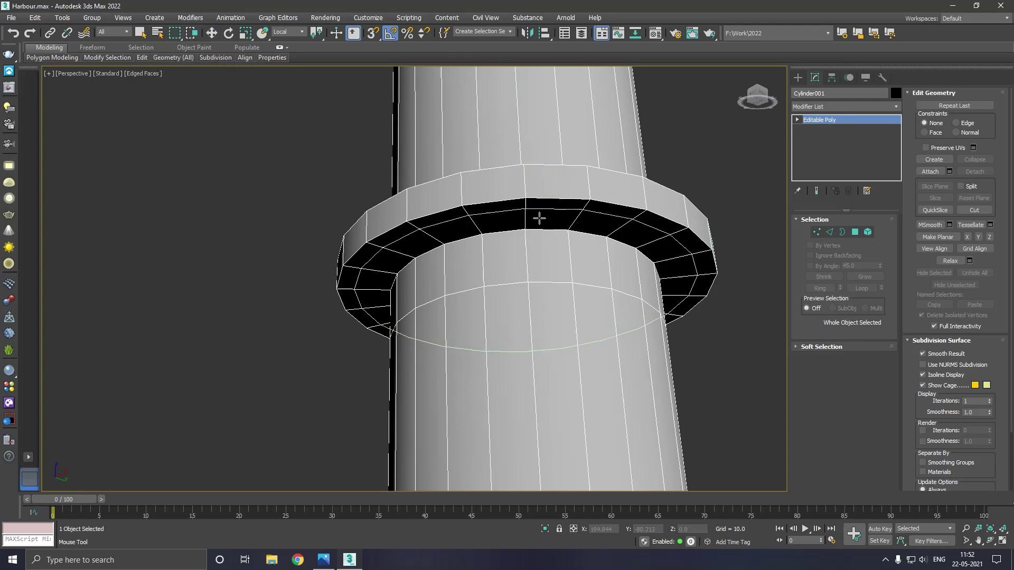
pyautogui.click(530, 218)
pyautogui.press('w')
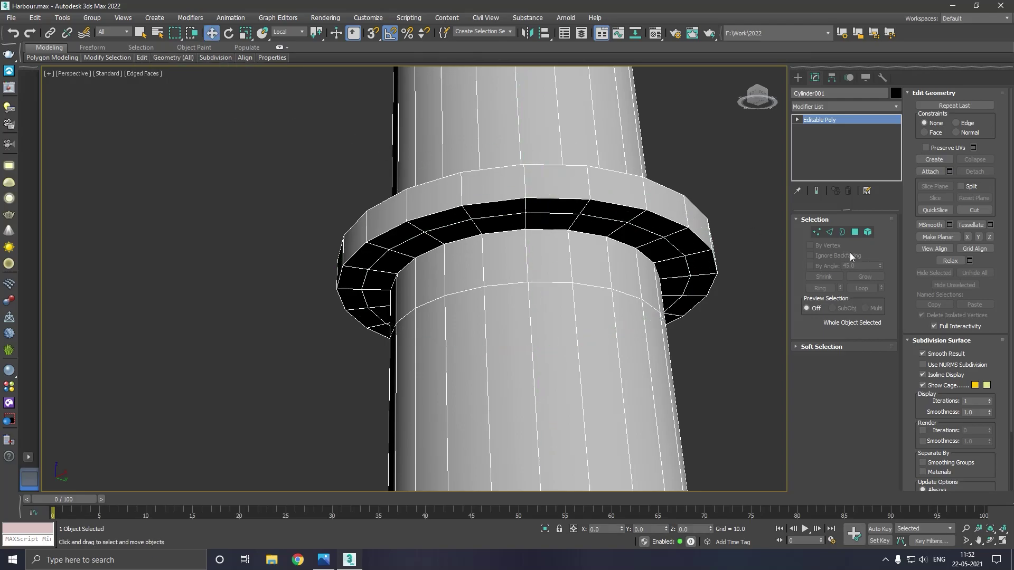
pyautogui.click(856, 233)
# Step: Ctrl-select the first alternating faces under the ring while orbiting around it
pyautogui.moveTo(526, 260); pyautogui.dragTo(519, 230)
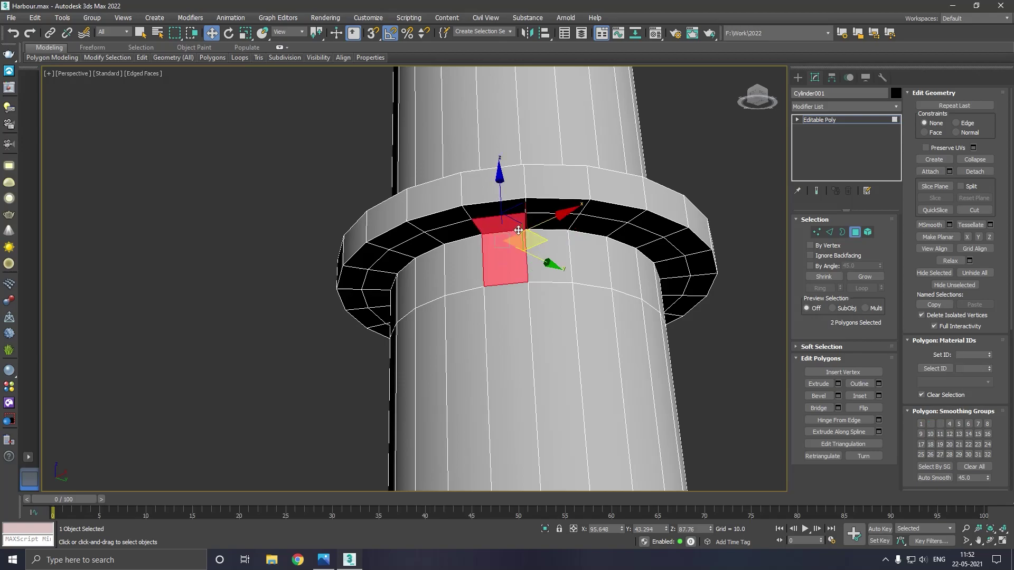
pyautogui.keyDown('ctrl'); pyautogui.moveTo(641, 280); pyautogui.dragTo(632, 243); pyautogui.keyUp('ctrl')
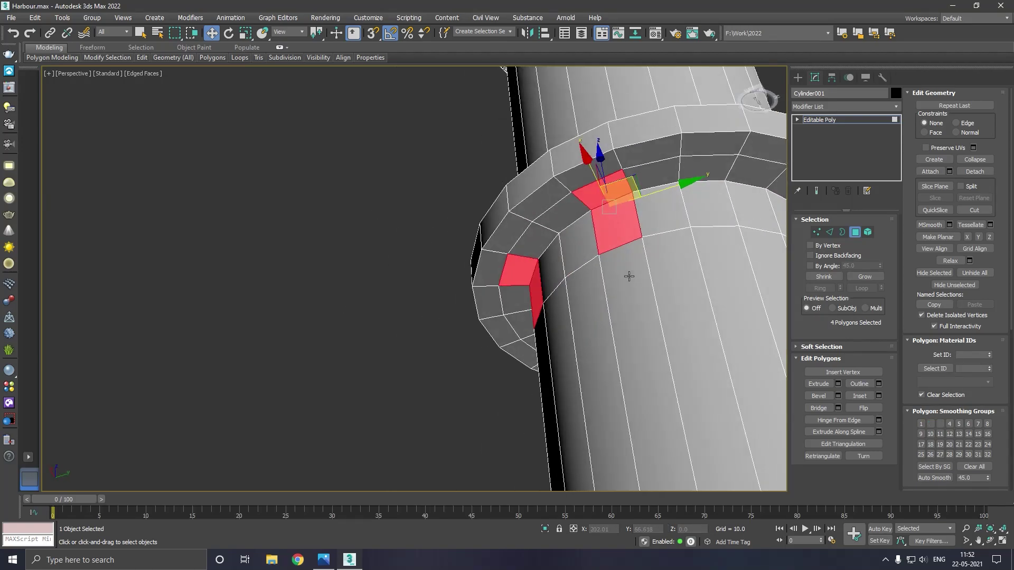
pyautogui.moveTo(662, 266)
pyautogui.keyDown('alt'); pyautogui.mouseDown(button='middle')
pyautogui.moveTo(651, 284)
pyautogui.moveTo(391, 303)
pyautogui.mouseUp(button='middle'); pyautogui.keyUp('alt')
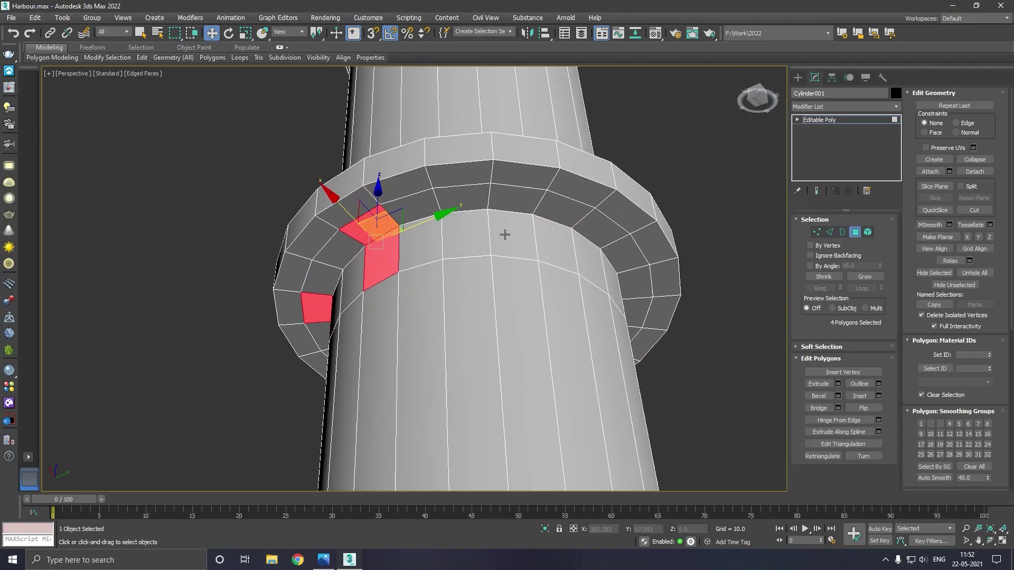
pyautogui.keyDown('alt'); pyautogui.moveTo(505, 235); pyautogui.dragTo(511, 252, button='middle'); pyautogui.keyUp('alt')
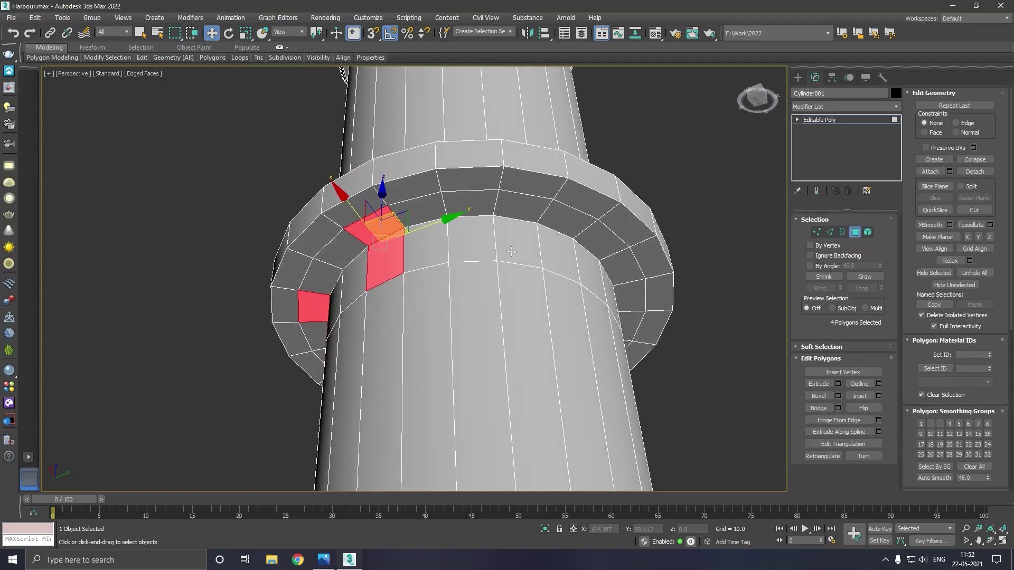
pyautogui.keyDown('ctrl'); pyautogui.click(514, 253); pyautogui.keyUp('ctrl')
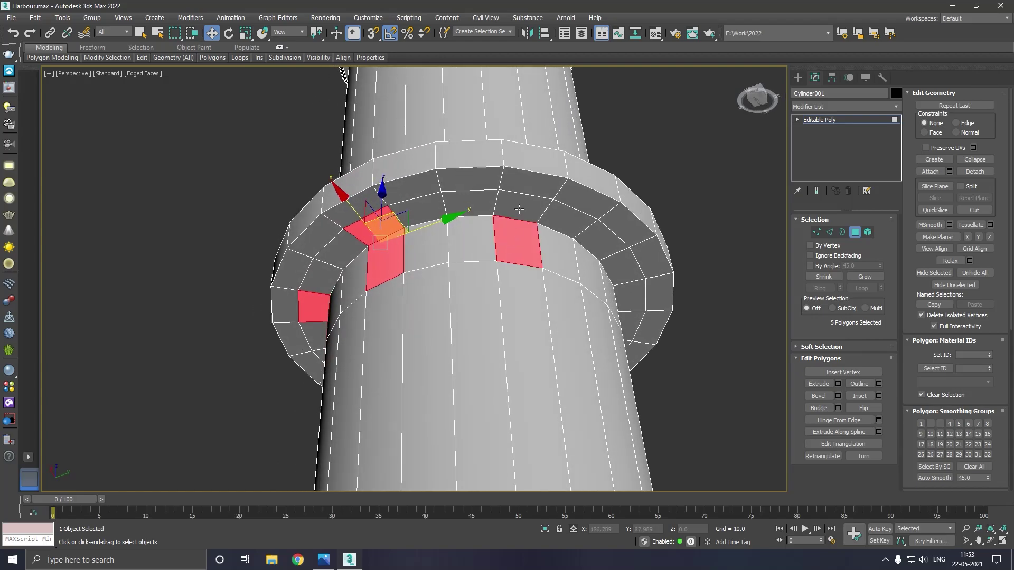
pyautogui.keyDown('ctrl'); pyautogui.click(519, 210); pyautogui.keyUp('ctrl')
pyautogui.keyDown('alt'); pyautogui.moveTo(520, 210); pyautogui.dragTo(539, 243, button='middle'); pyautogui.keyUp('alt')
pyautogui.keyDown('ctrl'); pyautogui.click(558, 183); pyautogui.keyUp('ctrl')
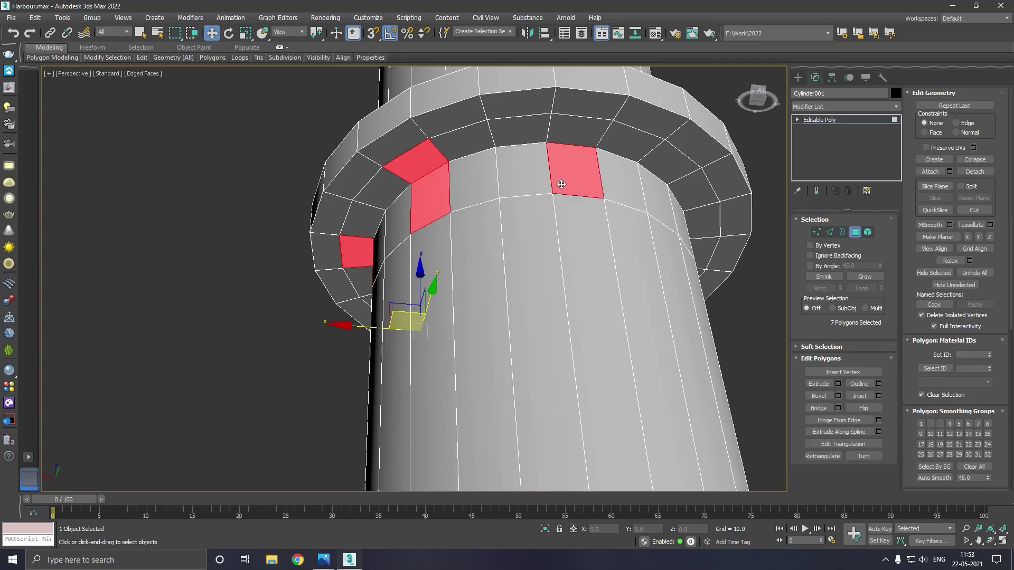
pyautogui.keyDown('ctrl'); pyautogui.click(607, 139); pyautogui.keyUp('ctrl')
# Step: Complete the fourteen alternating ring faces and open Extrude settings, previewing 10.117 height
pyautogui.moveTo(606, 140)
pyautogui.keyDown('alt'); pyautogui.mouseDown(button='middle')
pyautogui.moveTo(607, 220)
pyautogui.moveTo(536, 240)
pyautogui.mouseUp(button='middle'); pyautogui.keyUp('alt')
pyautogui.keyDown('ctrl'); pyautogui.click(538, 230); pyautogui.keyUp('ctrl')
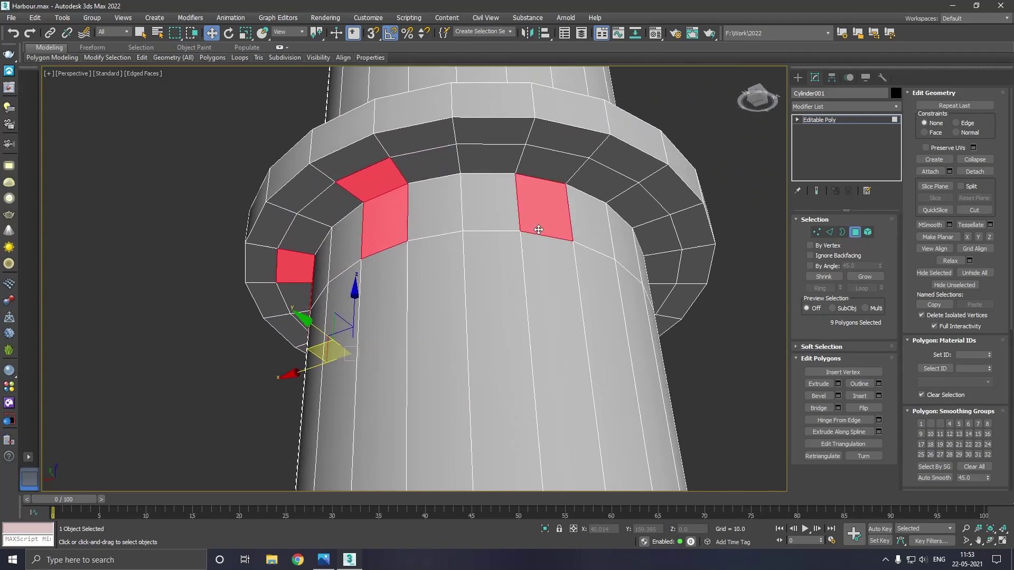
pyautogui.keyDown('ctrl'); pyautogui.click(548, 166); pyautogui.keyUp('ctrl')
pyautogui.keyDown('alt'); pyautogui.moveTo(625, 232); pyautogui.dragTo(633, 265, button='middle'); pyautogui.keyUp('alt')
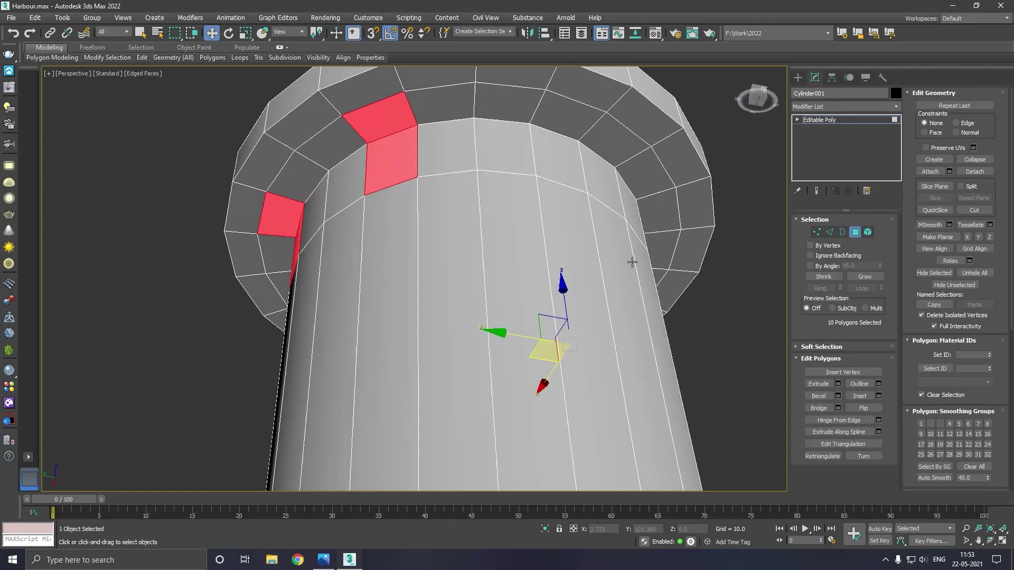
pyautogui.keyDown('ctrl'); pyautogui.click(542, 168); pyautogui.keyUp('ctrl')
pyautogui.keyDown('ctrl'); pyautogui.click(563, 125); pyautogui.keyUp('ctrl')
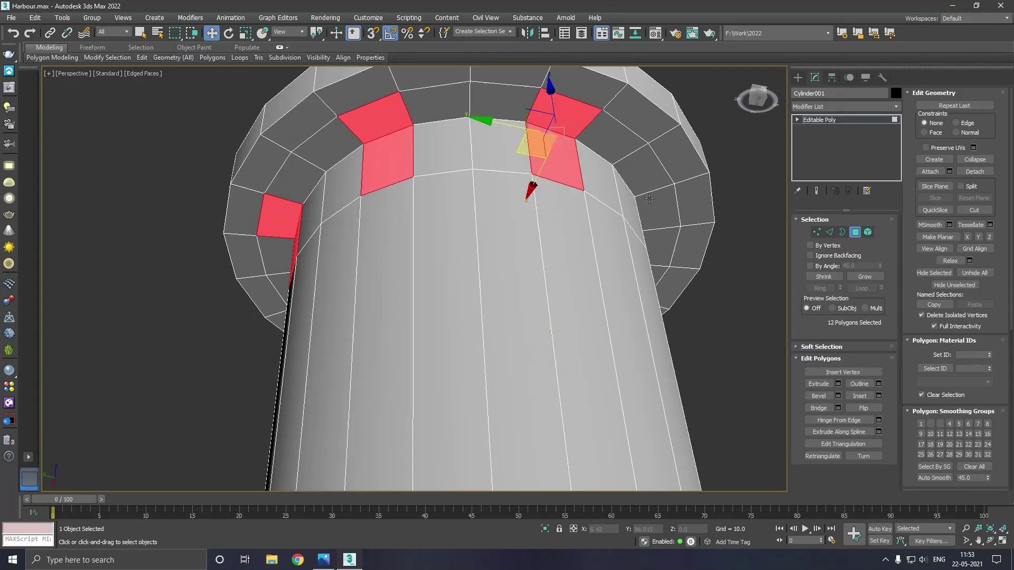
pyautogui.keyDown('alt'); pyautogui.moveTo(564, 125); pyautogui.dragTo(604, 212, button='middle'); pyautogui.keyUp('alt')
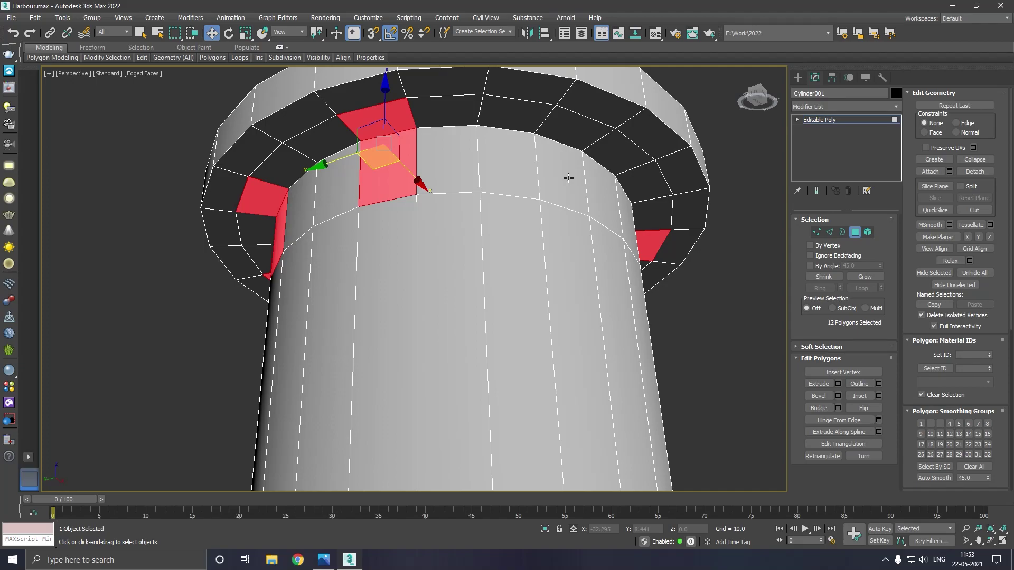
pyautogui.keyDown('ctrl'); pyautogui.click(569, 178); pyautogui.keyUp('ctrl')
pyautogui.keyDown('ctrl'); pyautogui.click(573, 145); pyautogui.keyUp('ctrl')
pyautogui.keyDown('alt'); pyautogui.moveTo(573, 145); pyautogui.dragTo(577, 186, button='middle'); pyautogui.keyUp('alt')
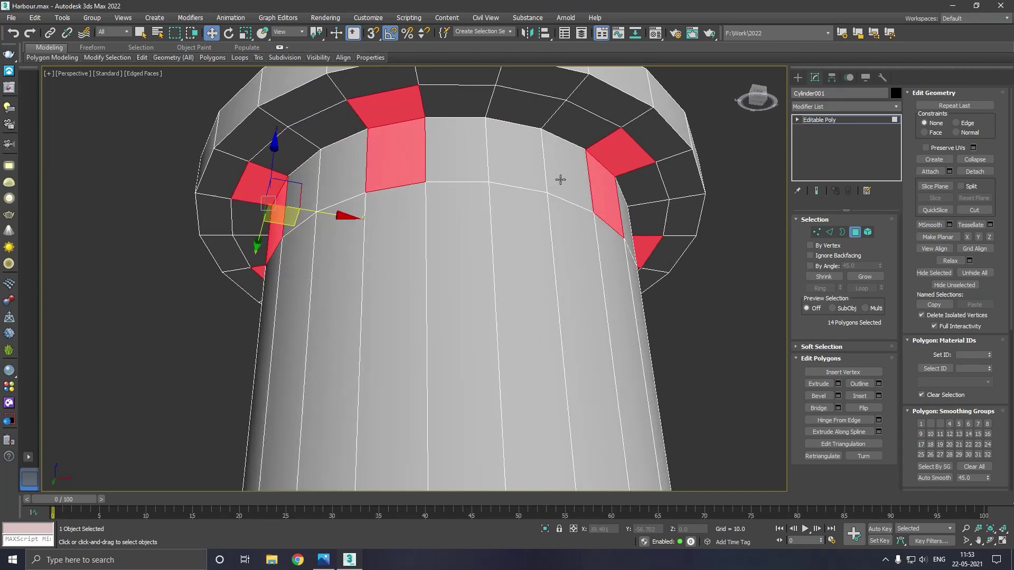
pyautogui.keyDown('ctrl'); pyautogui.click(528, 177); pyautogui.keyUp('ctrl')
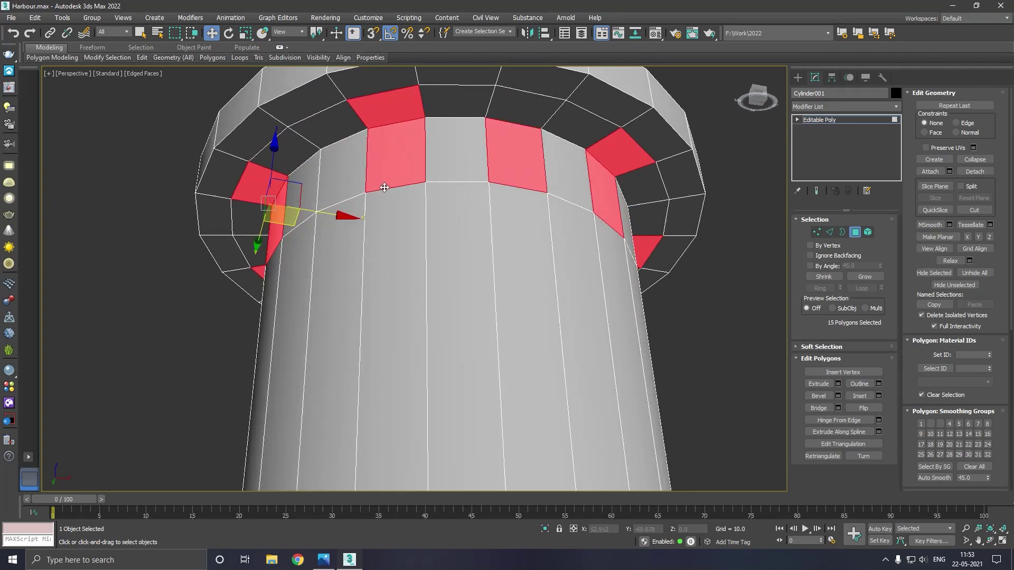
pyautogui.click(15, 37)
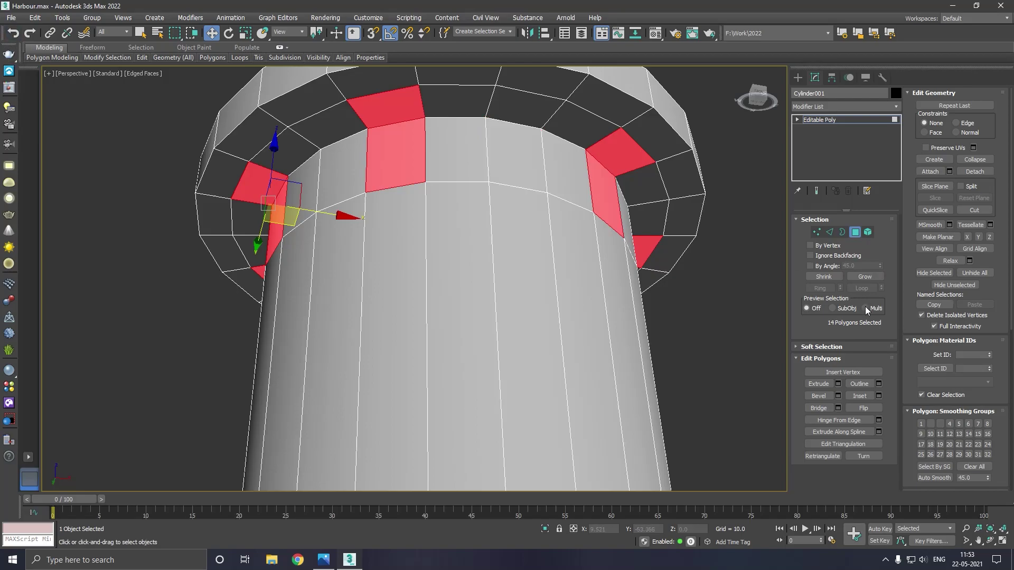
pyautogui.click(838, 384)
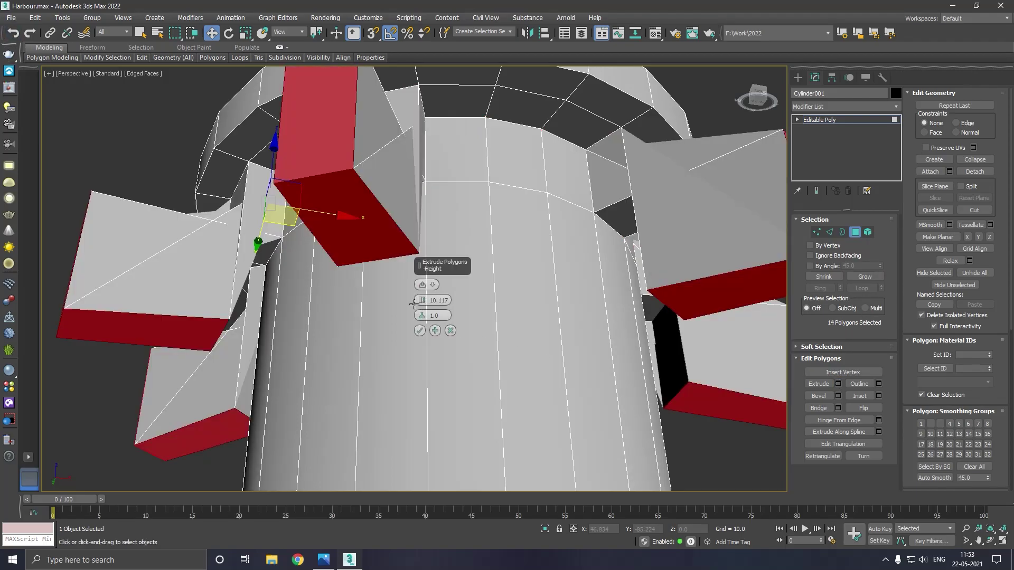
# Step: Extrude the fourteen faces to a 1.533 height and orbit to inspect the blocks
pyautogui.moveTo(422, 300); pyautogui.dragTo(437, 346)
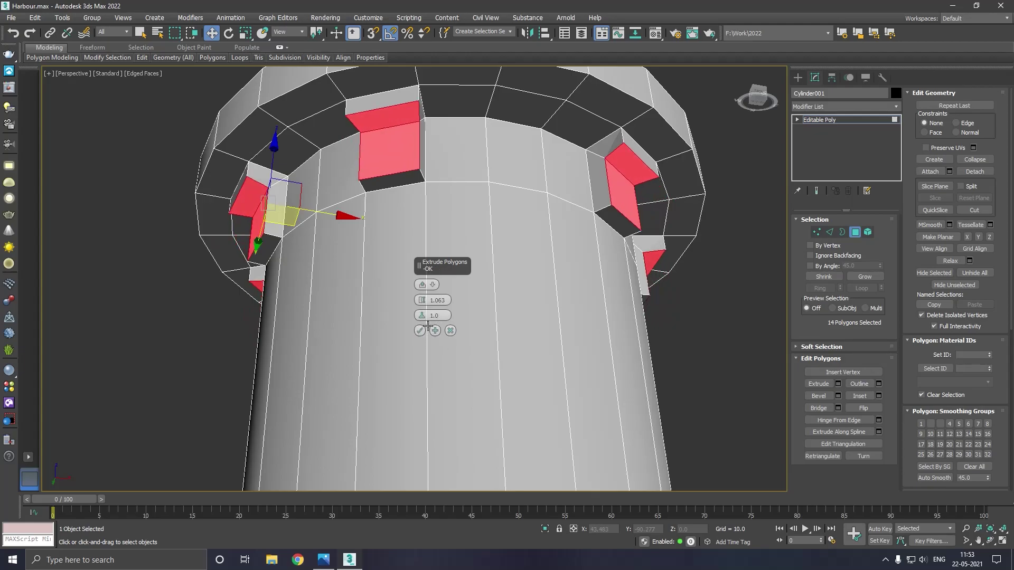
pyautogui.moveTo(424, 301); pyautogui.dragTo(427, 305)
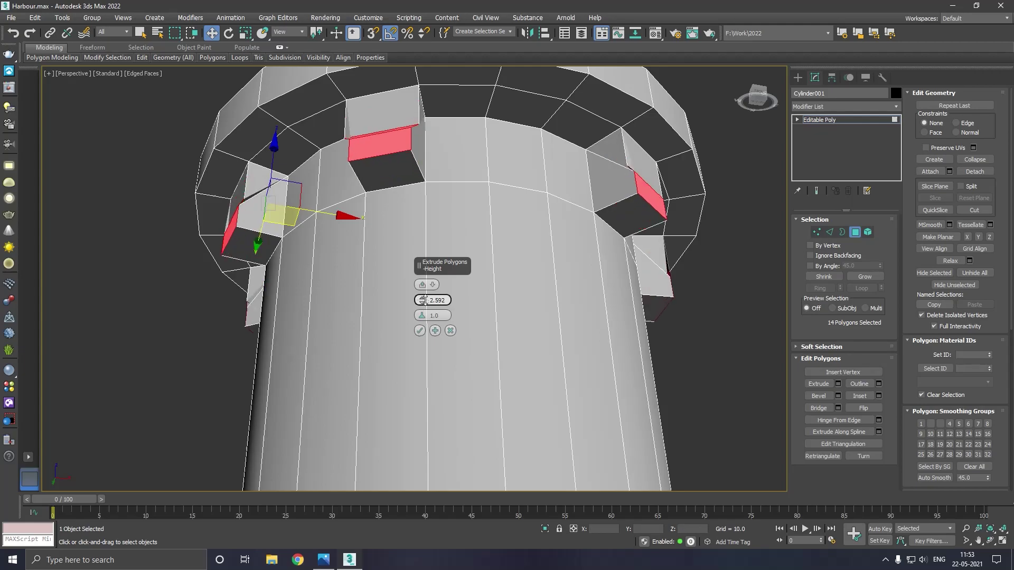
pyautogui.click(420, 330)
pyautogui.keyDown('alt'); pyautogui.moveTo(401, 306); pyautogui.dragTo(465, 312, button='middle'); pyautogui.keyUp('alt')
pyautogui.keyDown('alt'); pyautogui.moveTo(550, 331); pyautogui.dragTo(511, 307, button='middle'); pyautogui.keyUp('alt')
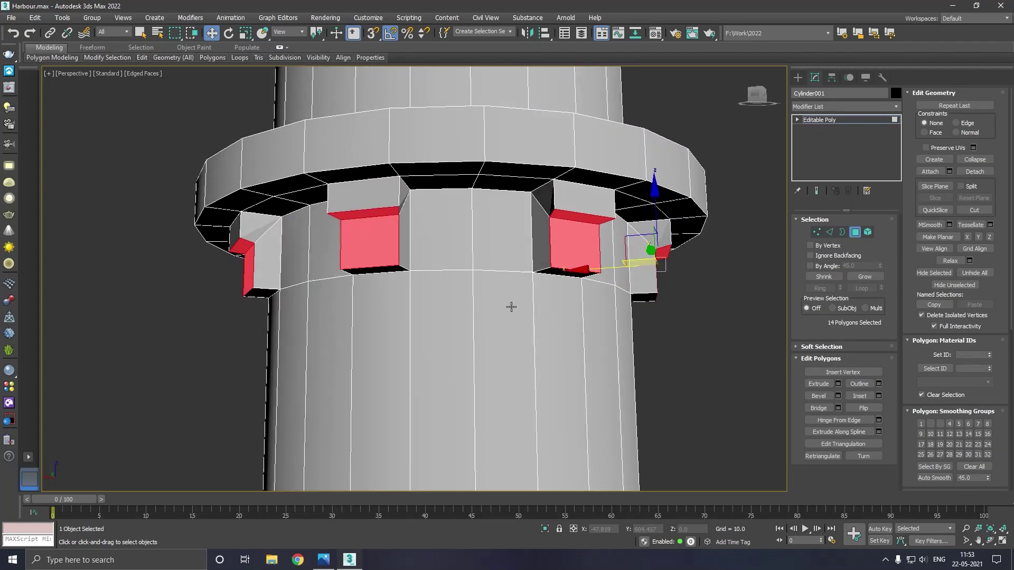
# Step: In Edge mode, restore the 22-edge selection and loop-select the ring's top rim
pyautogui.click(830, 231)
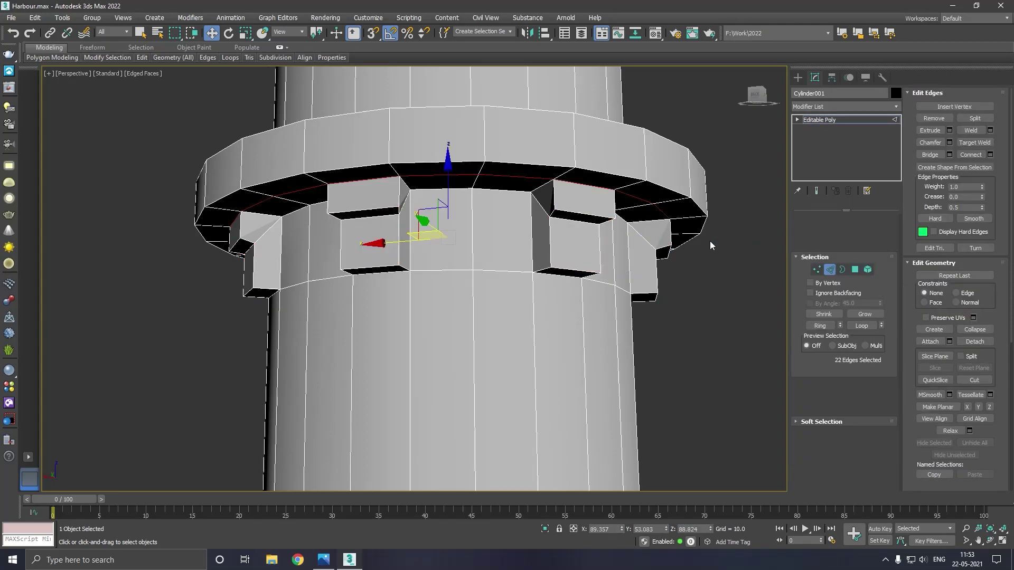
pyautogui.click(385, 222)
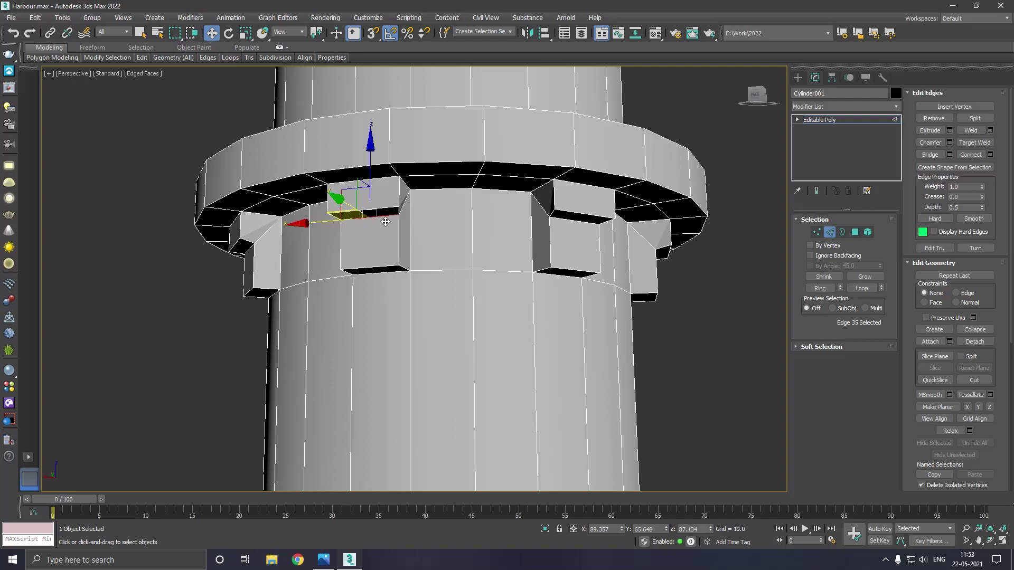
pyautogui.hotkey('ctrl', 'd')
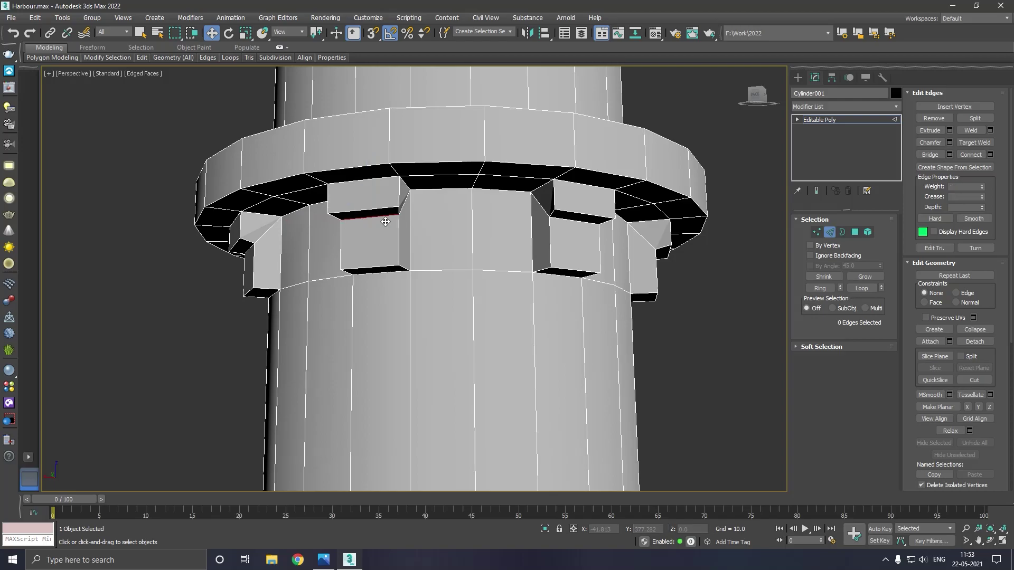
pyautogui.keyDown('alt'); pyautogui.moveTo(376, 191); pyautogui.dragTo(382, 189, button='middle'); pyautogui.keyUp('alt')
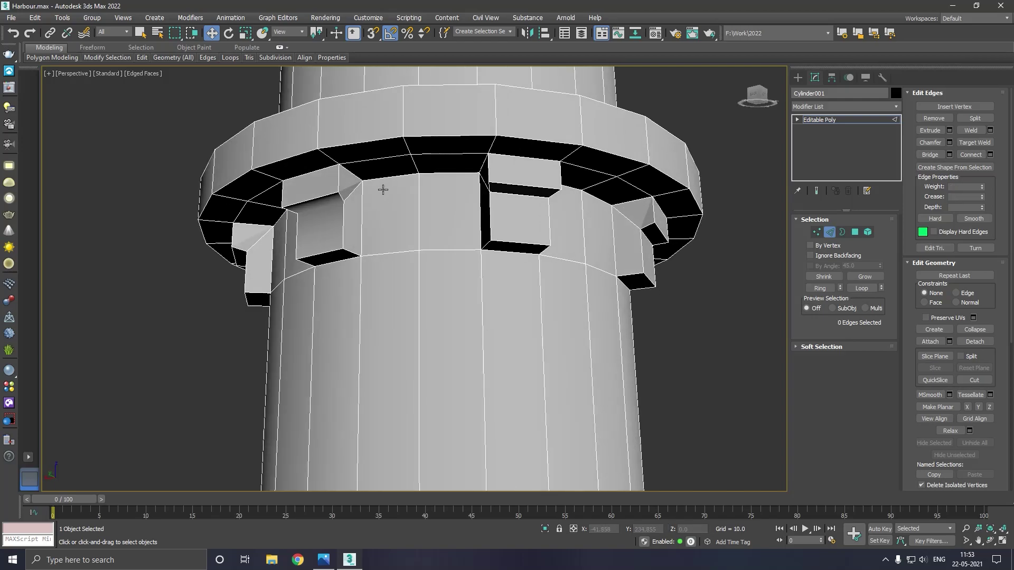
pyautogui.click(12, 35)
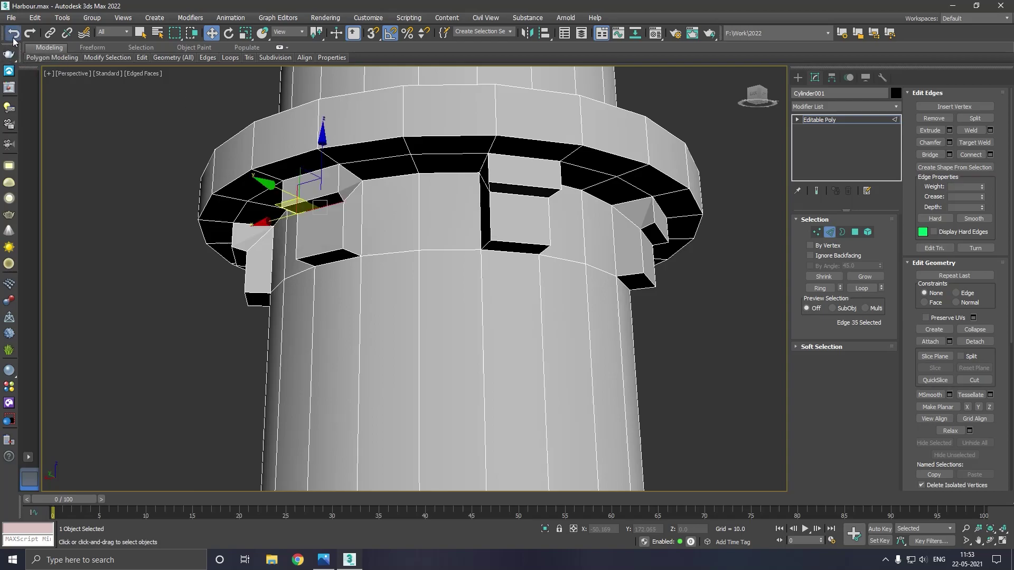
pyautogui.click(13, 36)
pyautogui.scroll(-4, 455, 212)
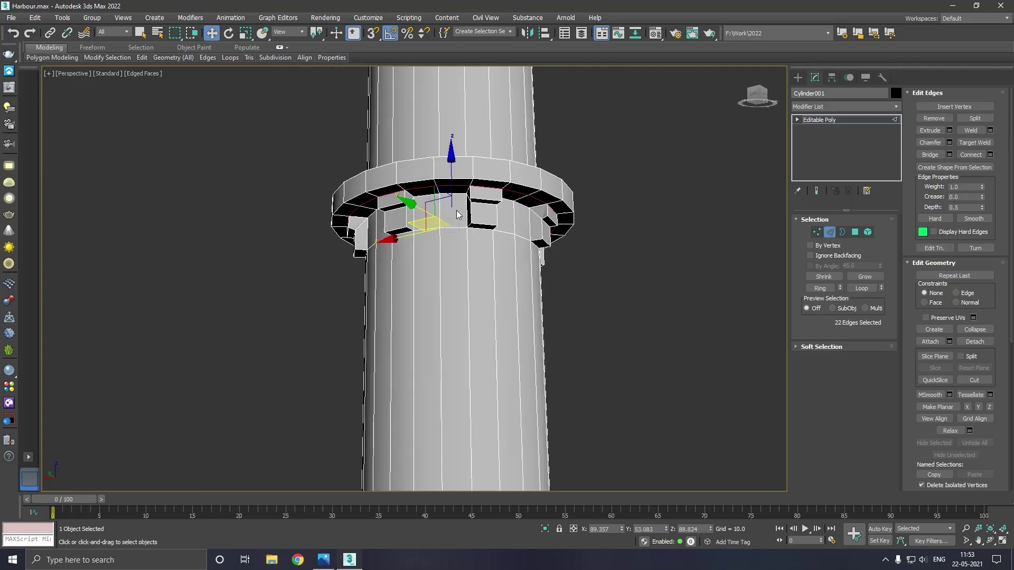
pyautogui.keyDown('alt'); pyautogui.moveTo(458, 218); pyautogui.dragTo(459, 225, button='middle'); pyautogui.keyUp('alt')
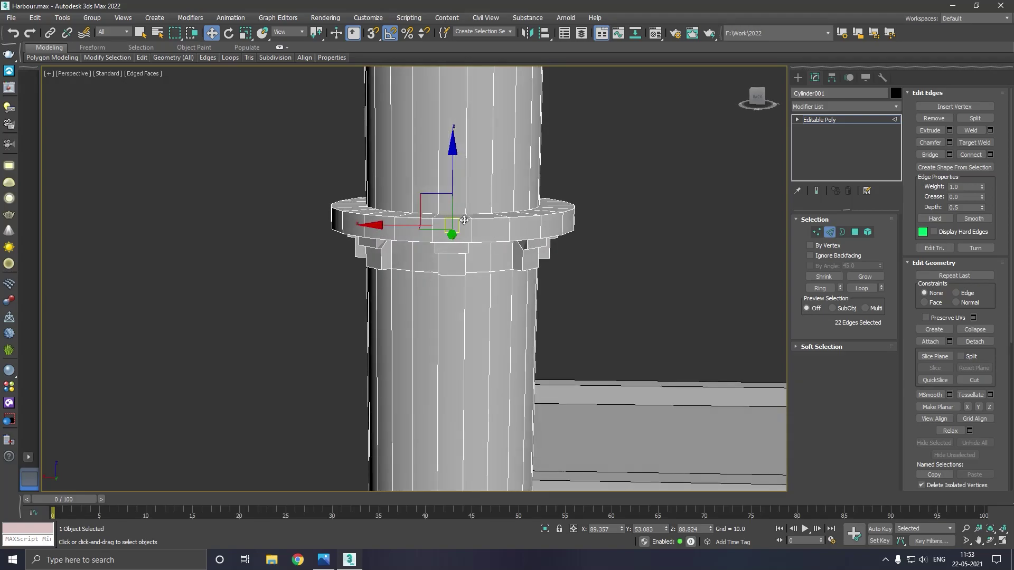
pyautogui.scroll(4, 459, 226)
pyautogui.hotkey('ctrl', 'z')
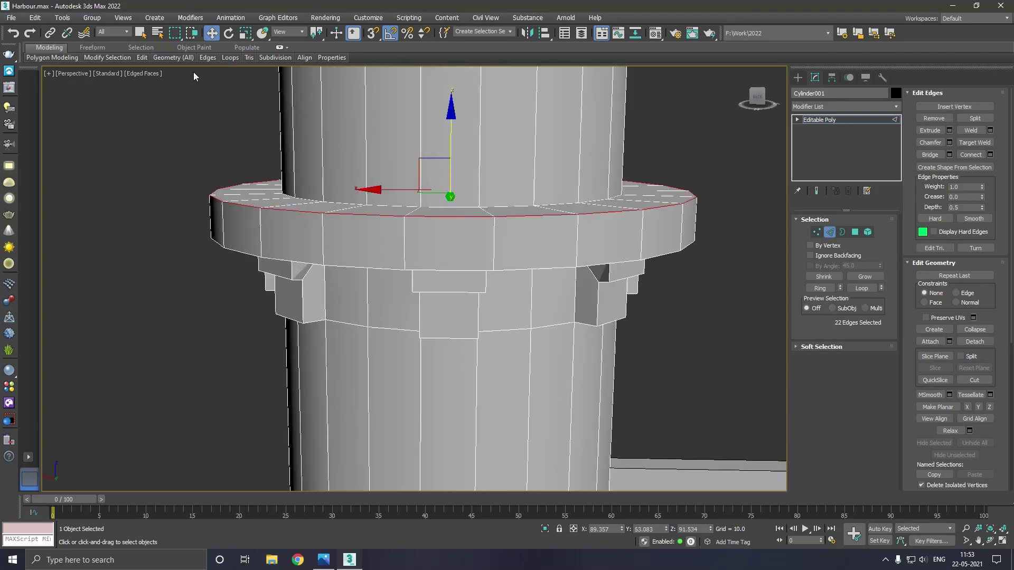
# Step: Scale the ring's top rim outward to give it a flared profile
pyautogui.click(245, 33)
pyautogui.moveTo(459, 186); pyautogui.dragTo(460, 180)
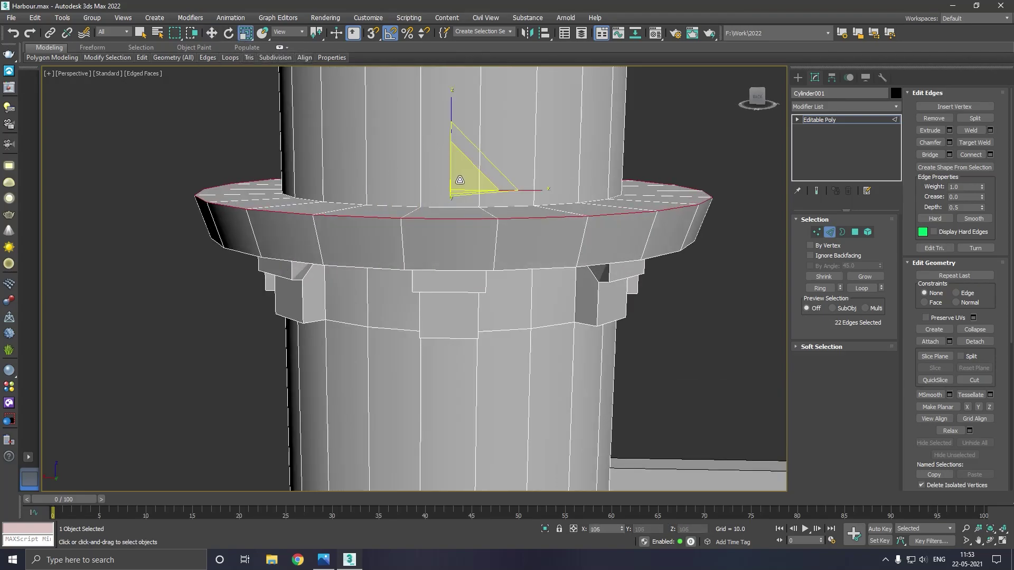
pyautogui.keyDown('alt'); pyautogui.moveTo(460, 180); pyautogui.dragTo(449, 174, button='middle'); pyautogui.keyUp('alt')
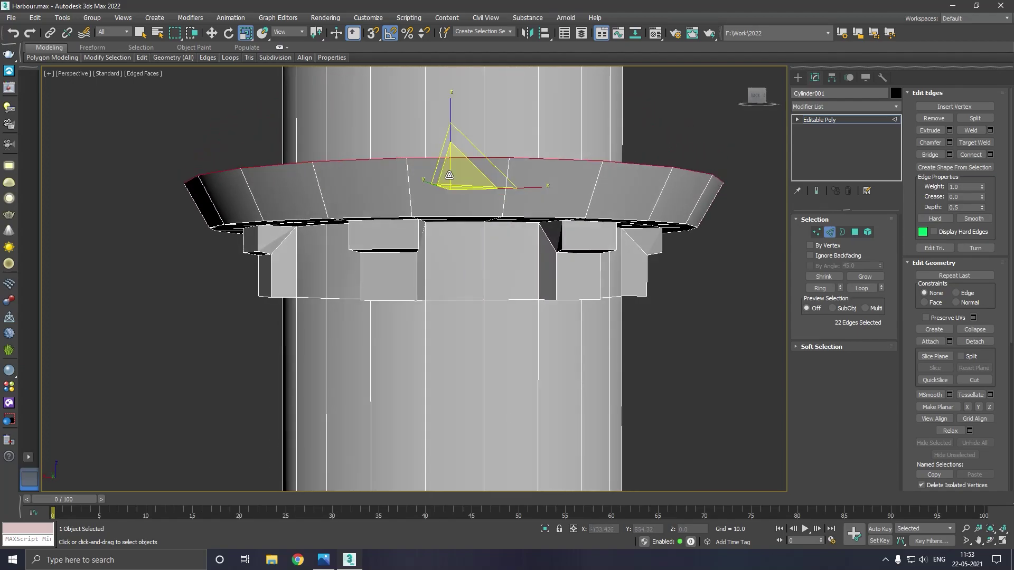
# Step: Orbit around the tower and convert the ring selection to its 14 polygons
pyautogui.scroll(-2, 449, 175)
pyautogui.scroll(-4, 417, 182)
pyautogui.scroll(-3, 380, 190)
pyautogui.scroll(-1, 373, 202)
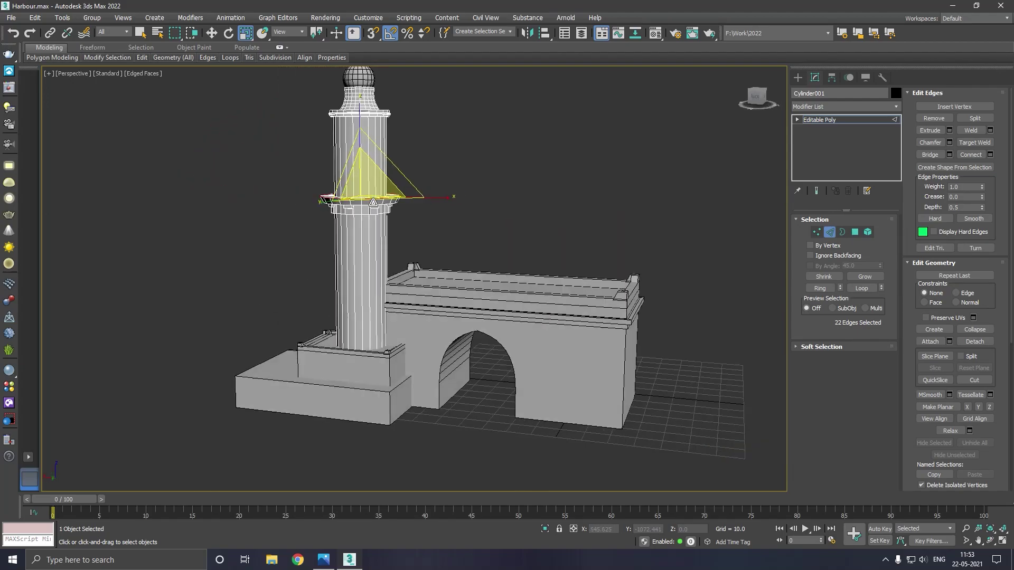
pyautogui.keyDown('alt'); pyautogui.moveTo(373, 202); pyautogui.dragTo(188, 238, button='middle'); pyautogui.keyUp('alt')
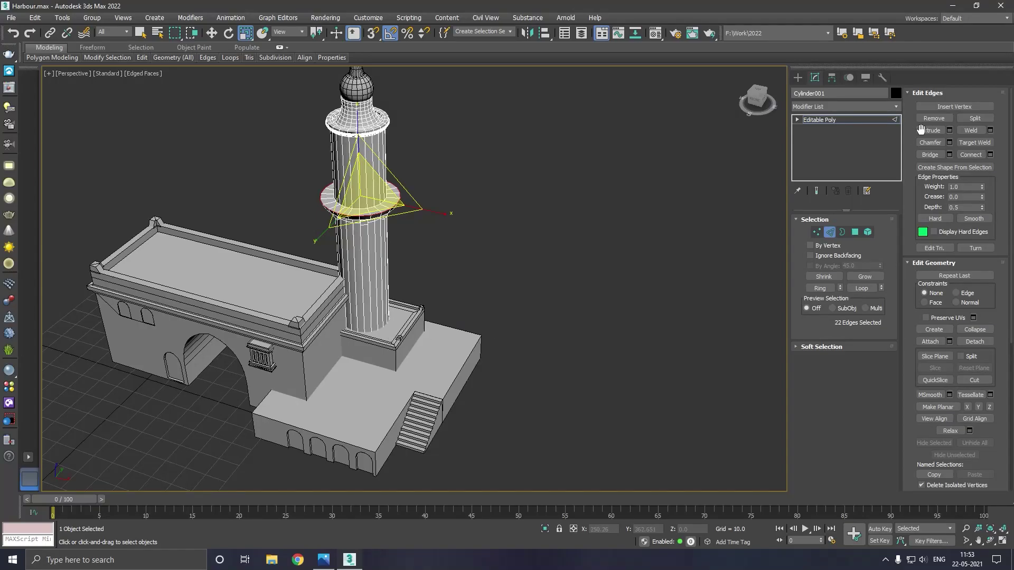
pyautogui.click(855, 233)
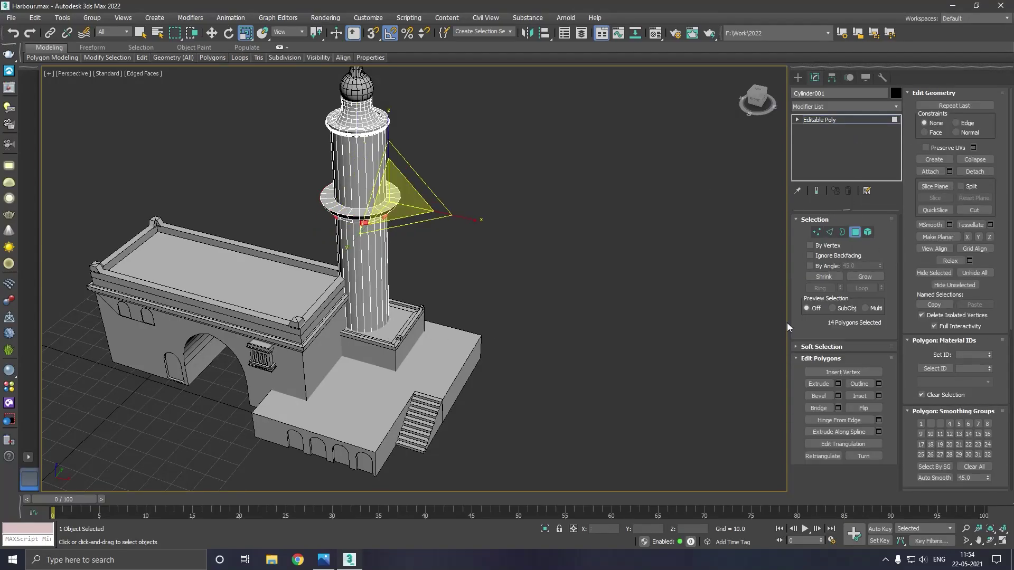
# Step: Isolate the minaret cylinder and select its bottom cap polygon
pyautogui.click(549, 531)
pyautogui.scroll(-5, 728, 261)
pyautogui.scroll(-3, 522, 207)
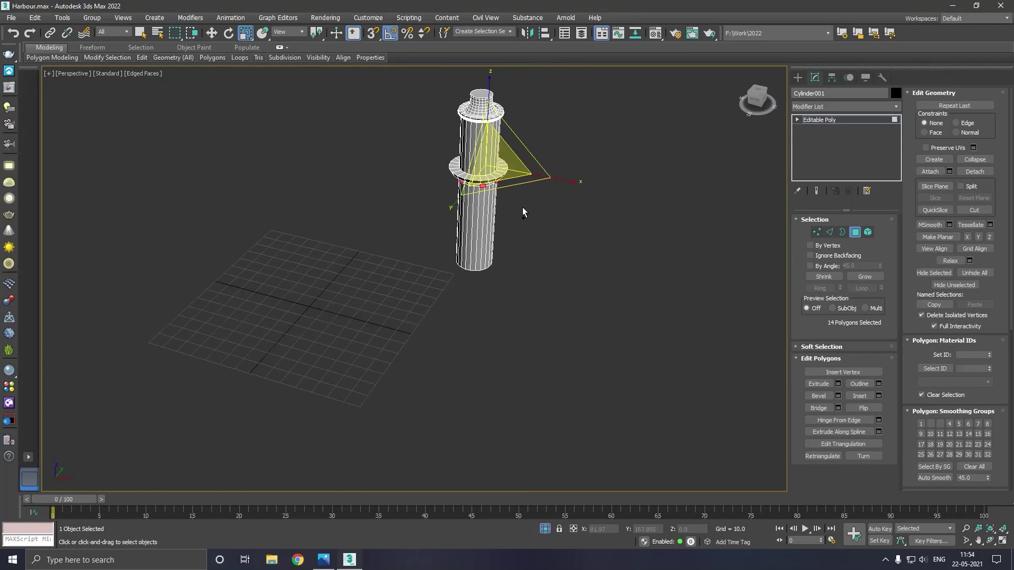
pyautogui.scroll(-2, 522, 207)
pyautogui.click(11, 17)
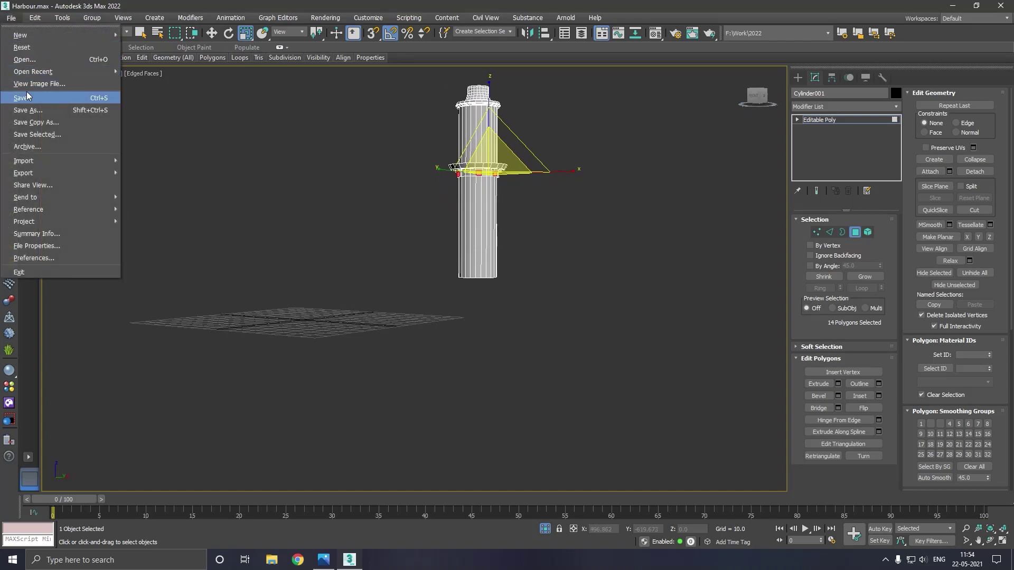
pyautogui.press('Escape')
pyautogui.moveTo(507, 232)
pyautogui.keyDown('alt'); pyautogui.mouseDown(button='middle')
pyautogui.moveTo(527, 257)
pyautogui.moveTo(472, 270)
pyautogui.mouseUp(button='middle'); pyautogui.keyUp('alt')
pyautogui.scroll(3, 471, 270)
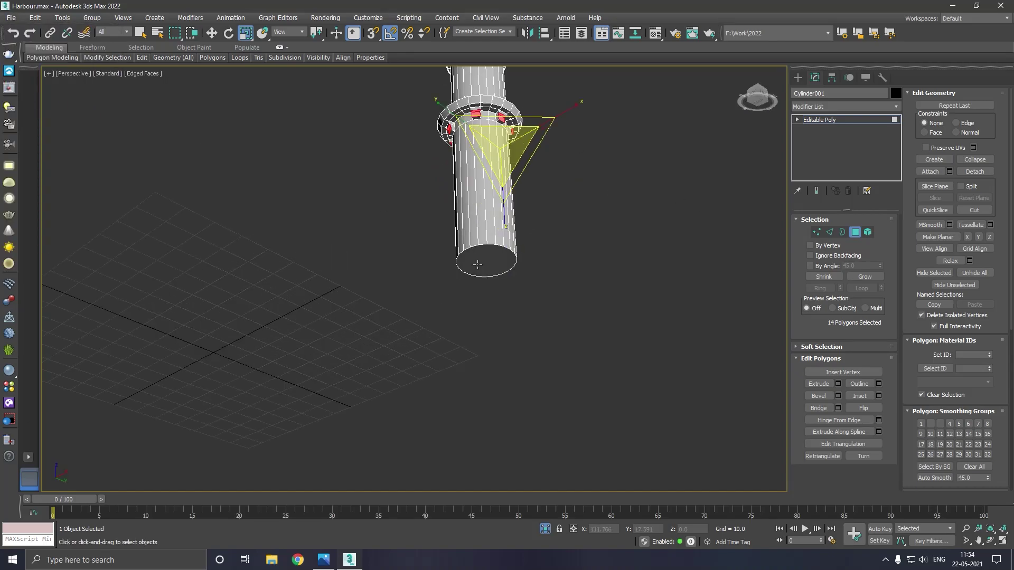
pyautogui.scroll(2, 481, 265)
pyautogui.click(481, 265)
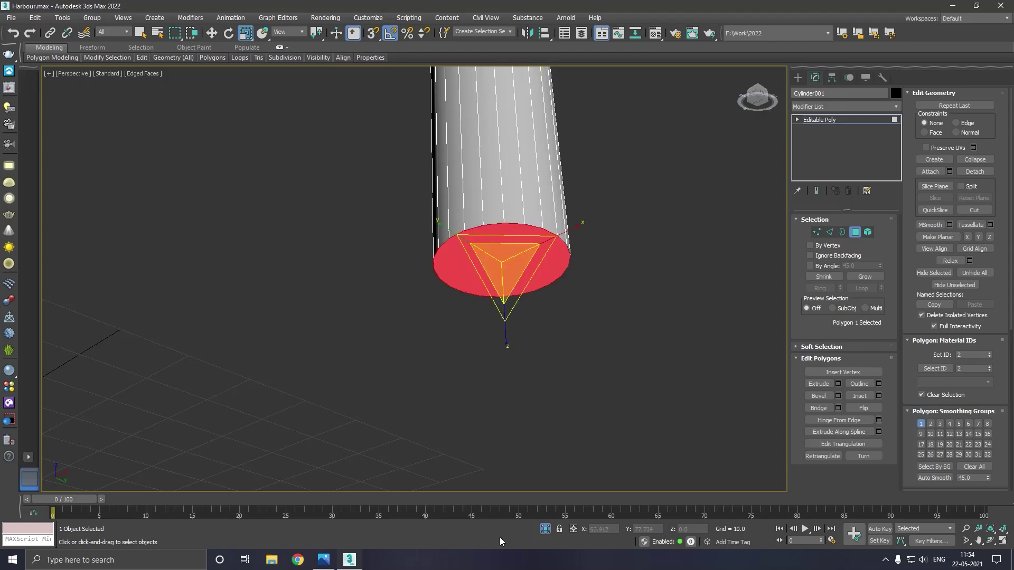
# Step: End isolation to bring back the full mosque scene and reframe the view
pyautogui.click(546, 530)
pyautogui.scroll(2, 423, 396)
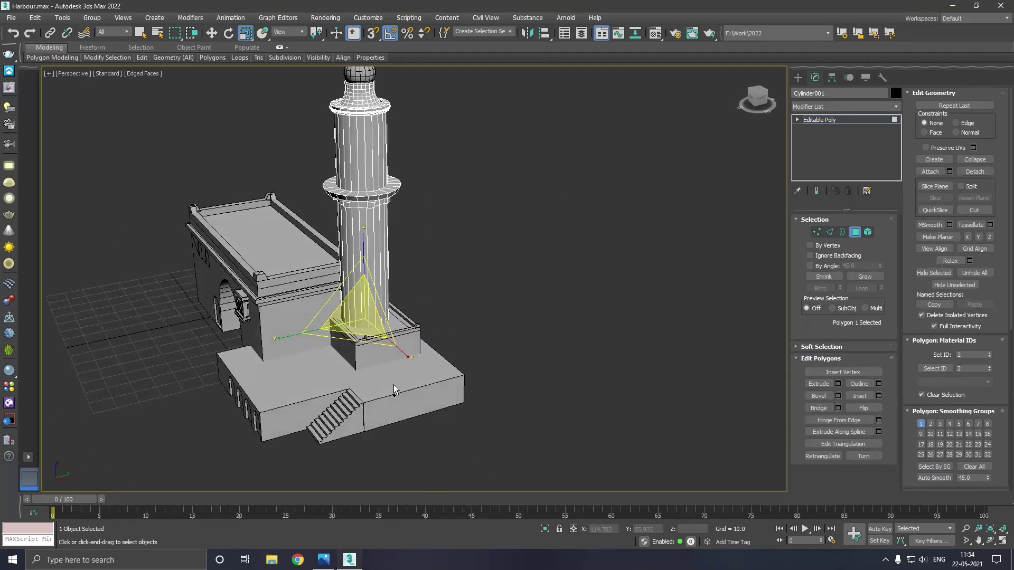
pyautogui.scroll(2, 359, 325)
pyautogui.moveTo(364, 332)
pyautogui.keyDown('alt'); pyautogui.mouseDown(button='middle')
pyautogui.moveTo(372, 309)
pyautogui.moveTo(470, 305)
pyautogui.moveTo(461, 306)
pyautogui.mouseUp(button='middle'); pyautogui.keyUp('alt')
pyautogui.scroll(-5, 372, 309)
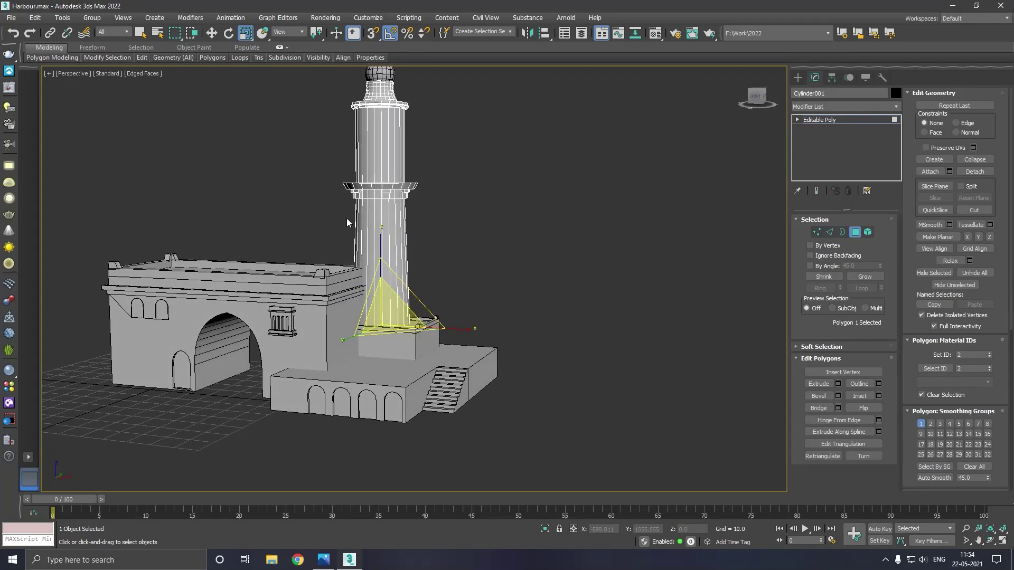
pyautogui.scroll(3, 346, 217)
pyautogui.moveTo(356, 183); pyautogui.dragTo(356, 245, button='middle')
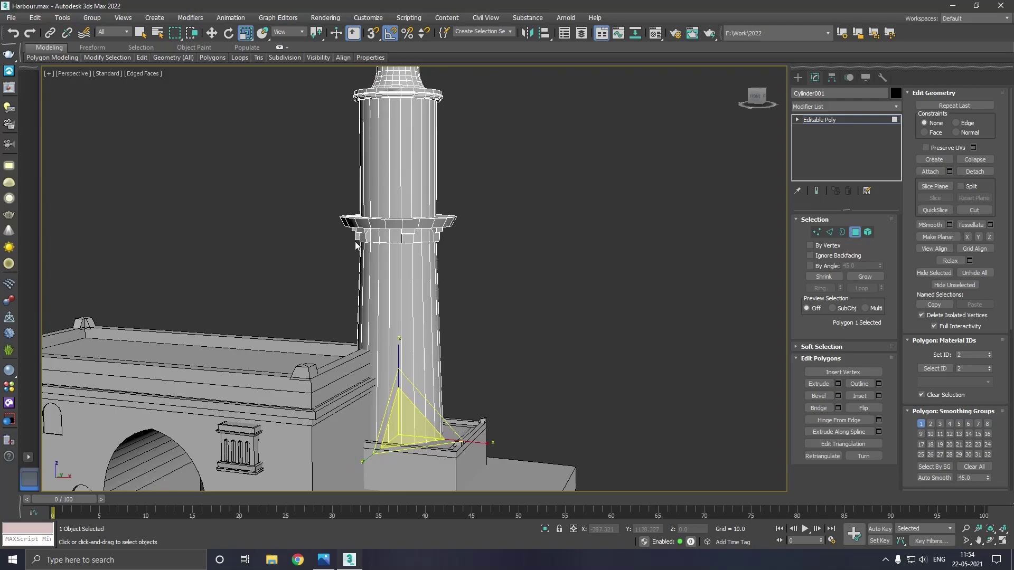
# Step: Return to object level with Select and Move active and nothing selected
pyautogui.click(859, 121)
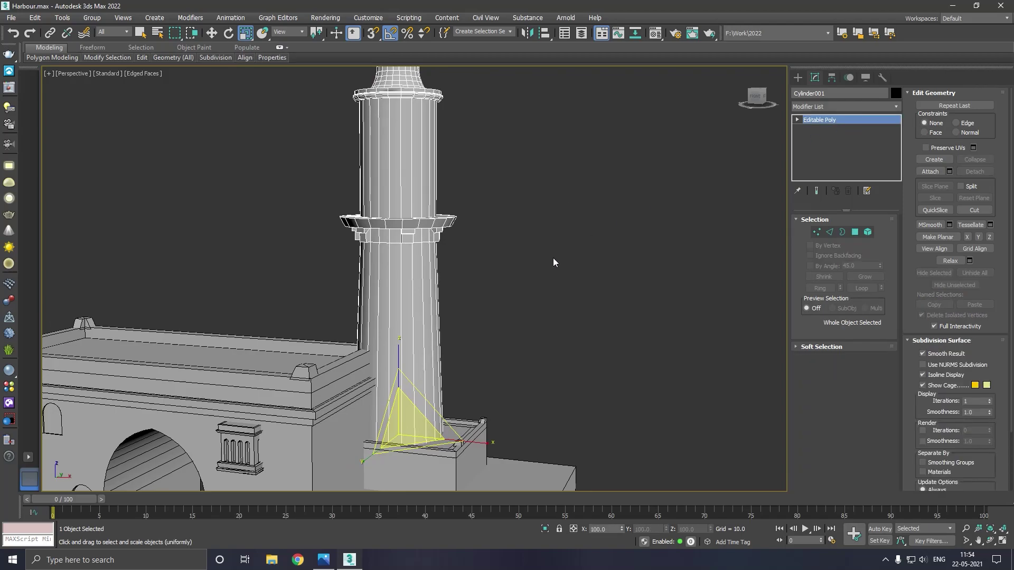
pyautogui.click(211, 33)
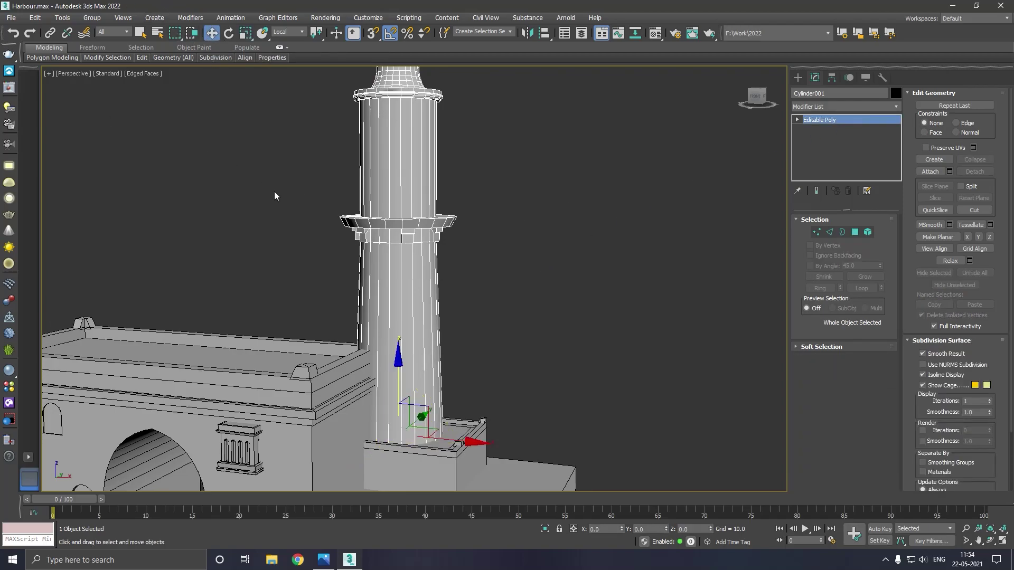
pyautogui.scroll(-5, 384, 342)
pyautogui.keyDown('alt'); pyautogui.moveTo(466, 330); pyautogui.dragTo(457, 337, button='middle'); pyautogui.keyUp('alt')
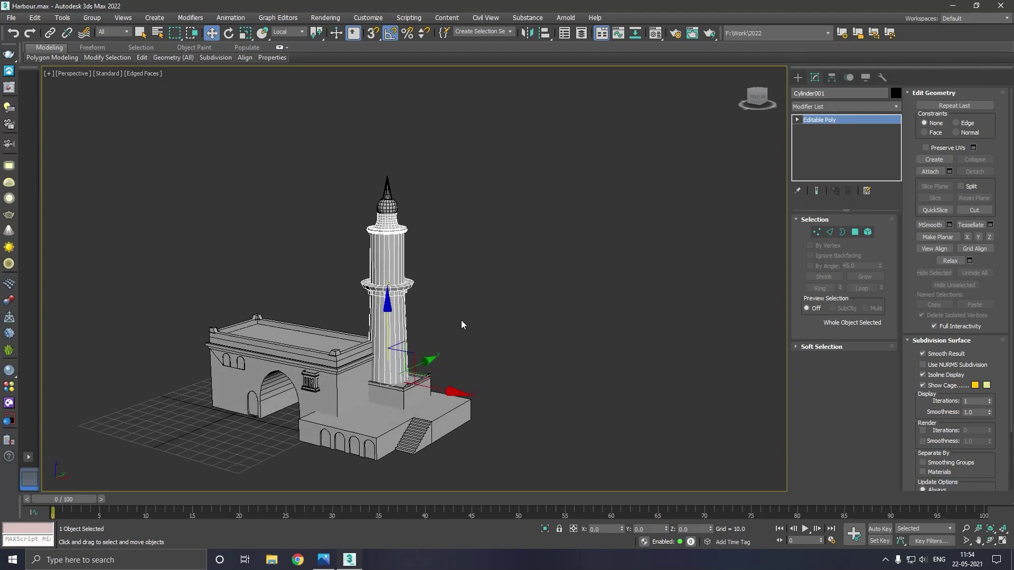
pyautogui.click(461, 320)
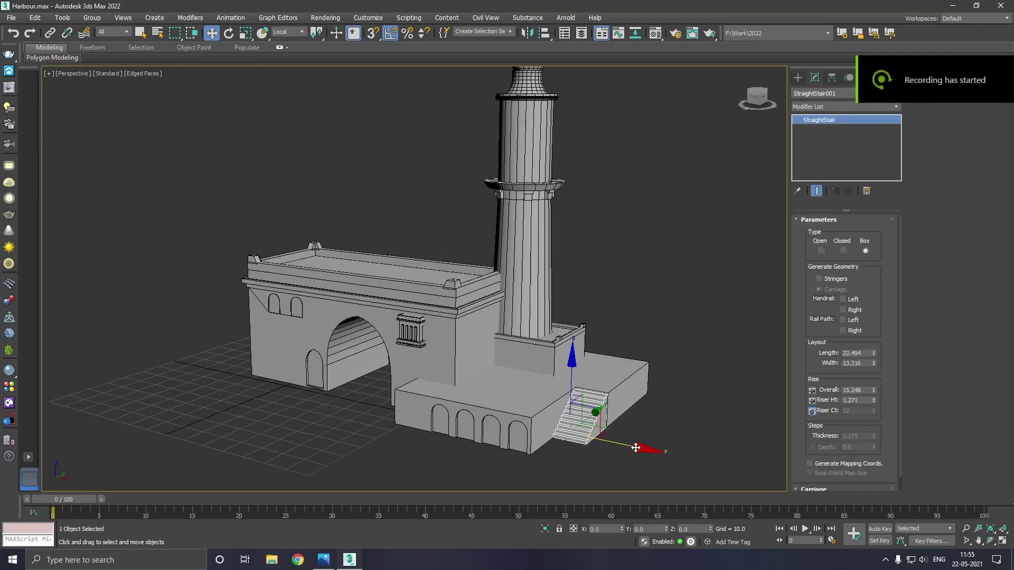
# Step: Shift-clone the staircase and set the copy in front of the small arched doorway
pyautogui.moveTo(642, 431)
pyautogui.mouseDown()
pyautogui.moveTo(392, 432)
pyautogui.moveTo(357, 411)
pyautogui.mouseUp()
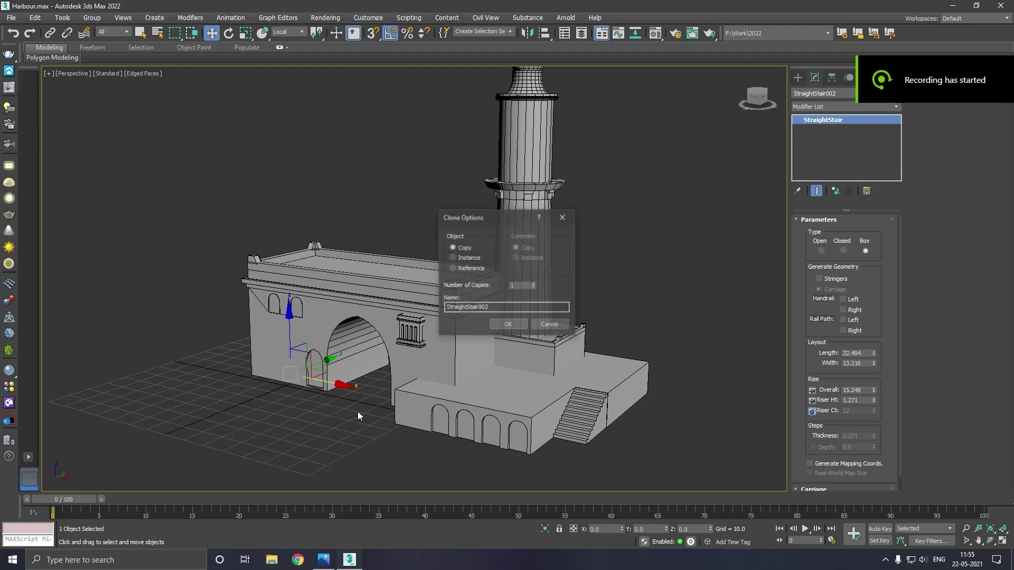
pyautogui.click(531, 331)
pyautogui.scroll(5, 237, 369)
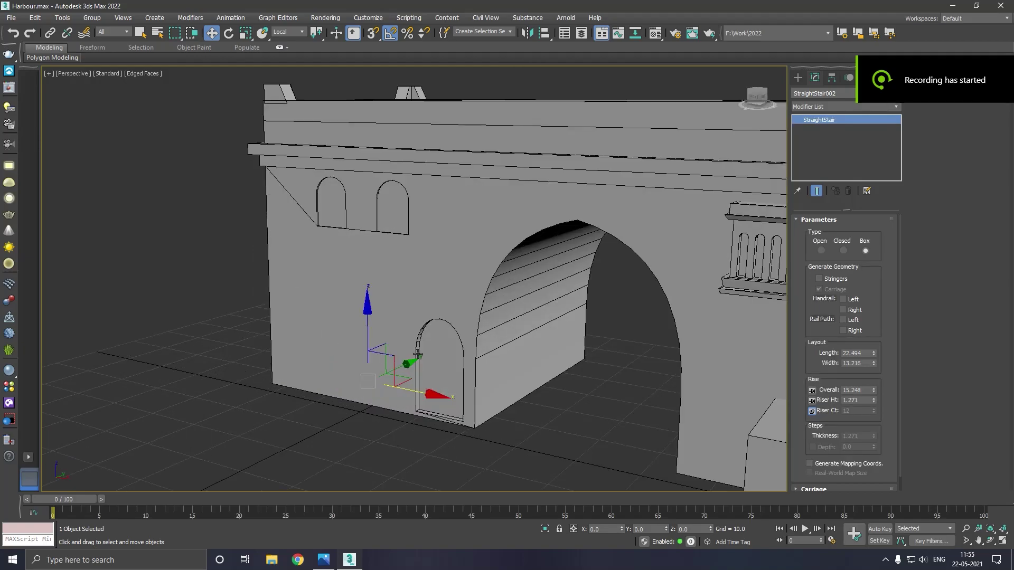
pyautogui.moveTo(417, 367); pyautogui.dragTo(333, 394)
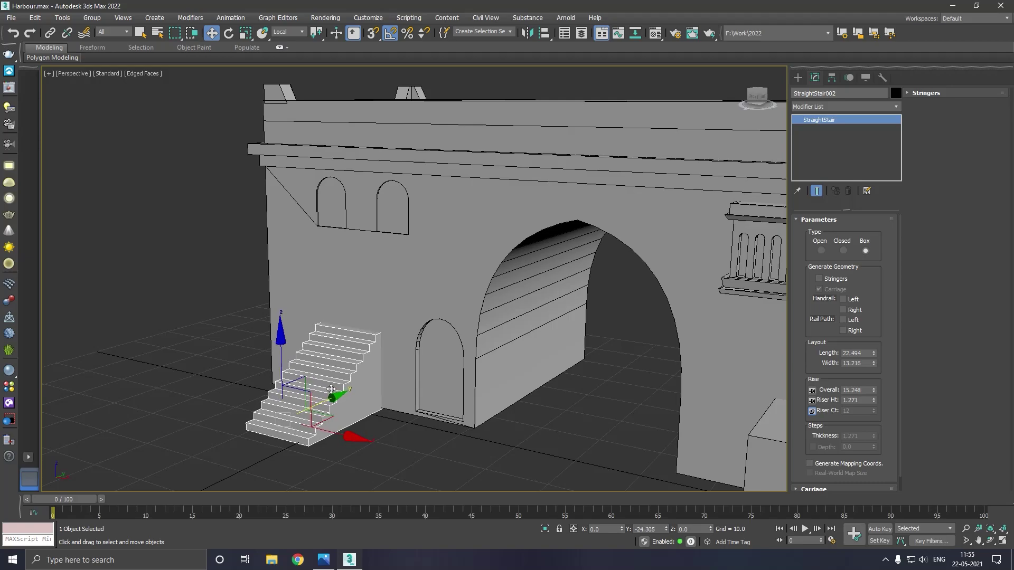
pyautogui.moveTo(333, 393)
pyautogui.keyDown('alt'); pyautogui.mouseDown(button='middle')
pyautogui.moveTo(496, 358)
pyautogui.moveTo(480, 379)
pyautogui.mouseUp(button='middle'); pyautogui.keyUp('alt')
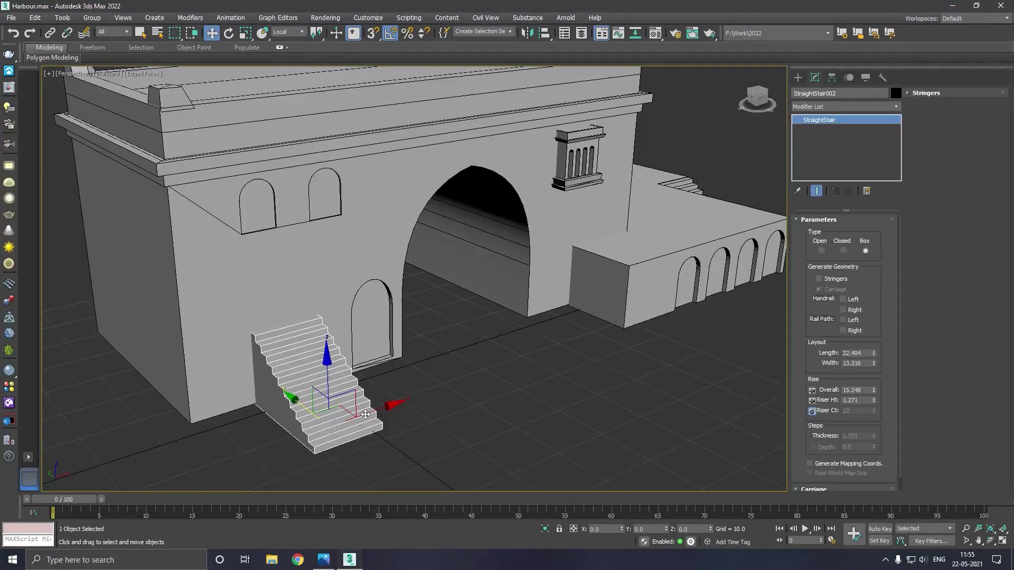
pyautogui.moveTo(374, 418); pyautogui.dragTo(408, 412)
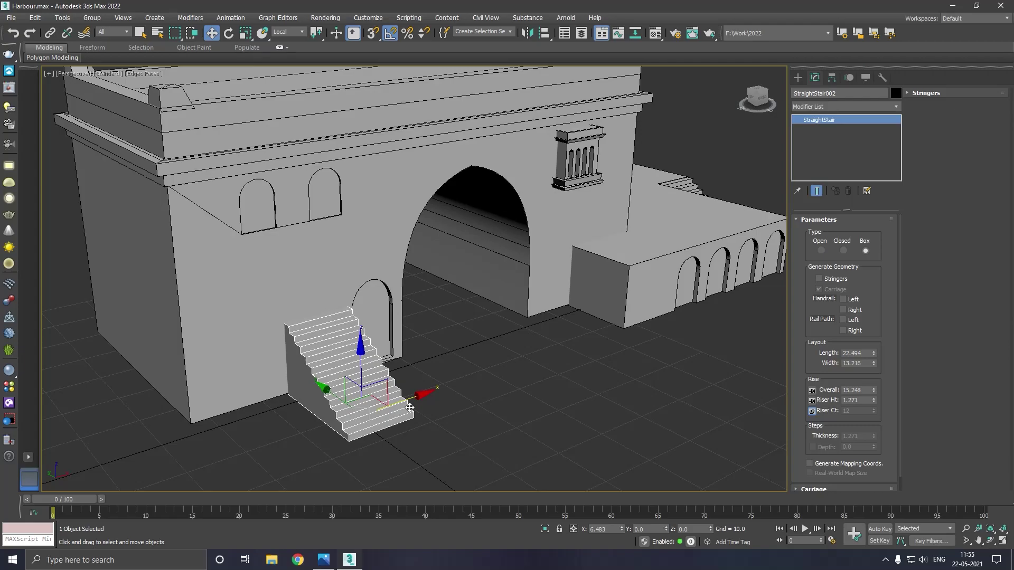
pyautogui.moveTo(335, 396)
pyautogui.mouseDown()
pyautogui.moveTo(359, 403)
pyautogui.moveTo(404, 450)
pyautogui.moveTo(442, 453)
pyautogui.mouseUp()
# Step: Shift-rotate the stair 90 degrees to begin a second copy
pyautogui.moveTo(442, 453); pyautogui.dragTo(495, 408, button='middle')
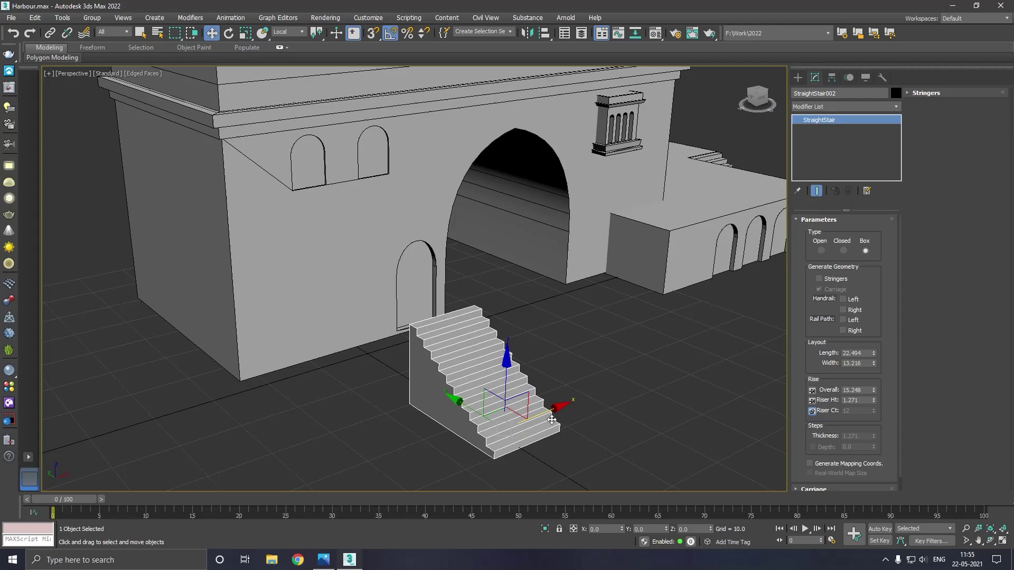
pyautogui.press('e')
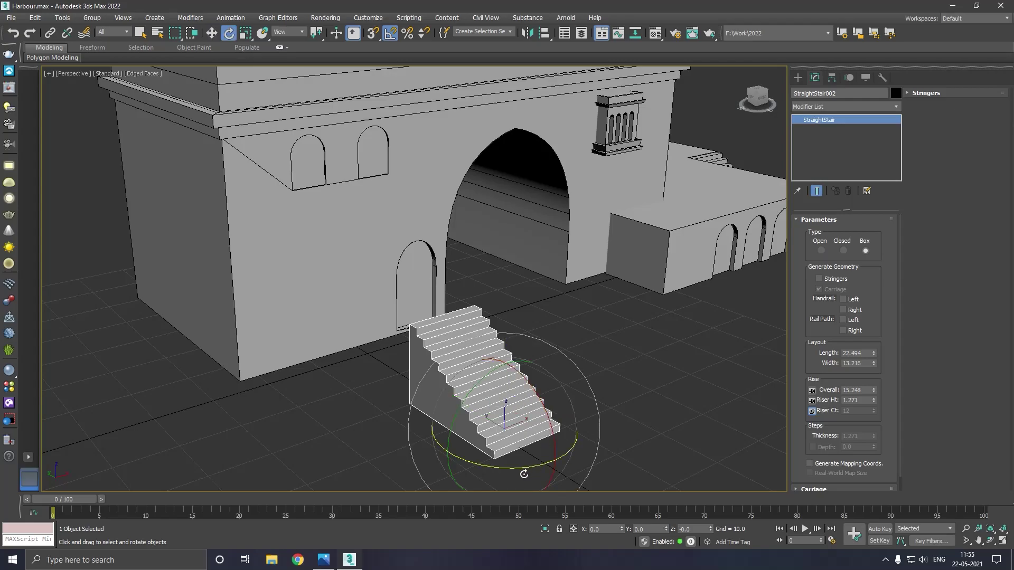
pyautogui.keyDown('shift'); pyautogui.moveTo(524, 473); pyautogui.dragTo(531, 468); pyautogui.keyUp('shift')
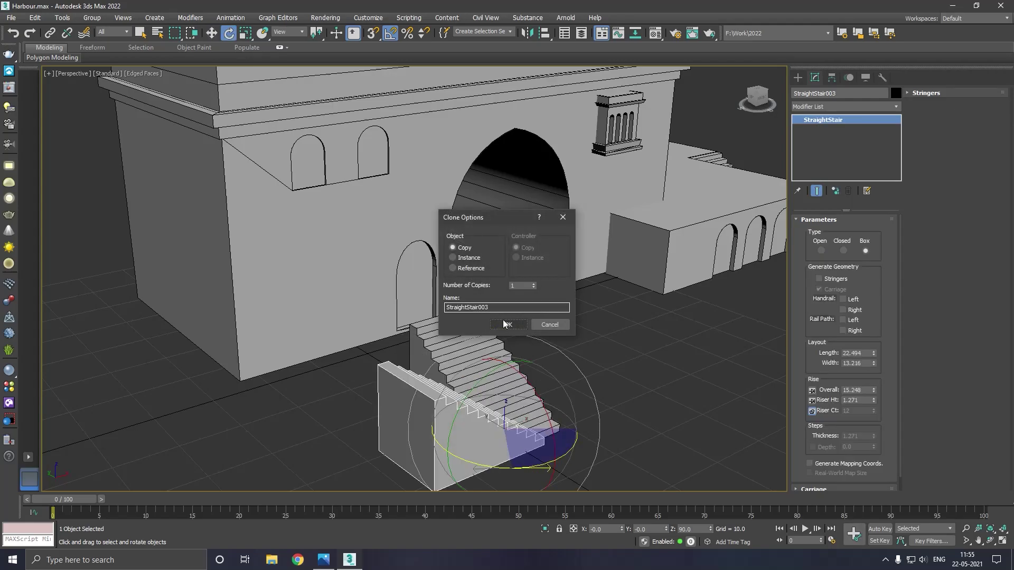
# Step: Create the rotated StraightStair003 copy and move it beside the first stair against the wall
pyautogui.click(503, 320)
pyautogui.press('w')
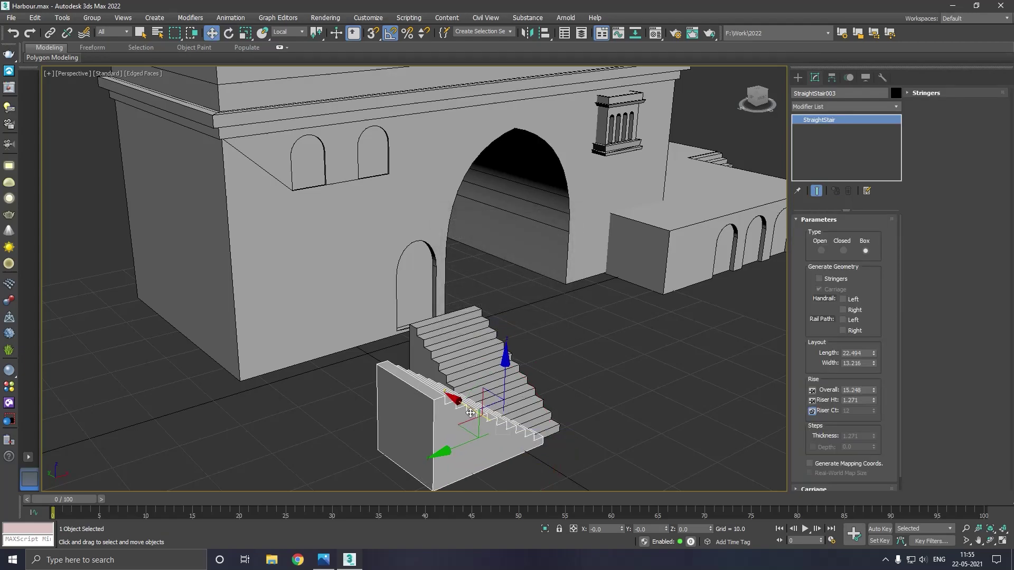
pyautogui.moveTo(470, 412)
pyautogui.mouseDown()
pyautogui.moveTo(351, 397)
pyautogui.moveTo(367, 409)
pyautogui.mouseUp()
pyautogui.keyDown('alt'); pyautogui.moveTo(418, 388); pyautogui.dragTo(421, 401, button='middle'); pyautogui.keyUp('alt')
pyautogui.moveTo(371, 332); pyautogui.dragTo(393, 349)
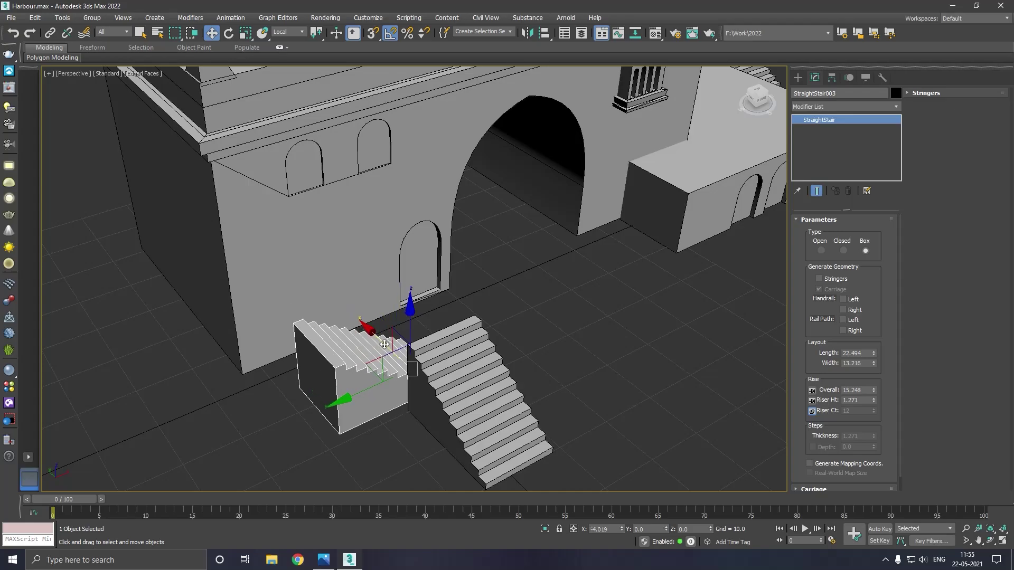
pyautogui.moveTo(393, 349)
pyautogui.keyDown('alt'); pyautogui.mouseDown(button='middle')
pyautogui.moveTo(461, 348)
pyautogui.moveTo(335, 296)
pyautogui.moveTo(378, 339)
pyautogui.mouseUp(button='middle'); pyautogui.keyUp('alt')
pyautogui.scroll(2, 379, 340)
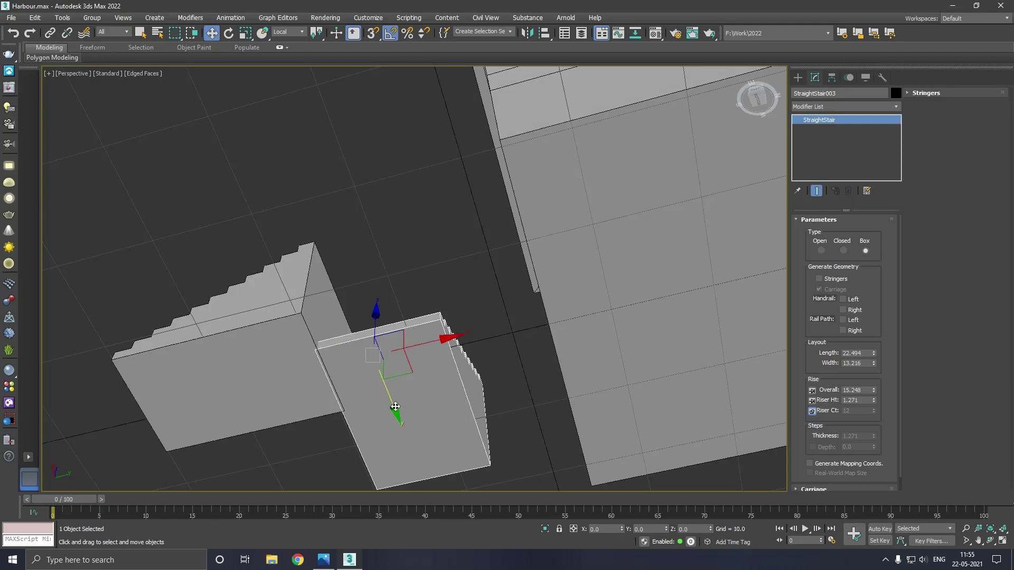
pyautogui.moveTo(440, 343); pyautogui.dragTo(532, 318)
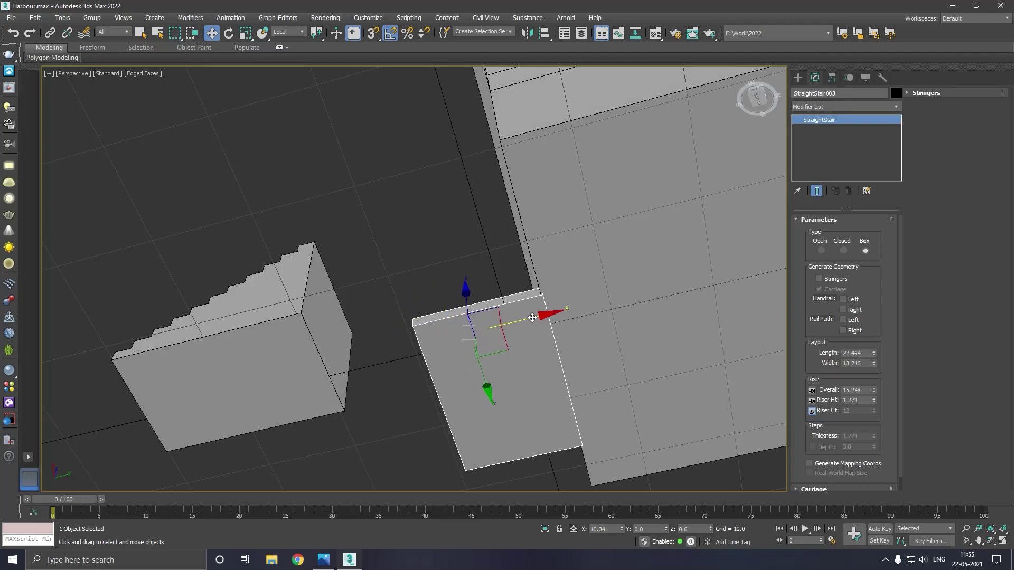
pyautogui.click(338, 334)
# Step: Convert StraightStair002 to Editable Poly, extrude its end face, and push it toward the building
pyautogui.rightClick(882, 160)
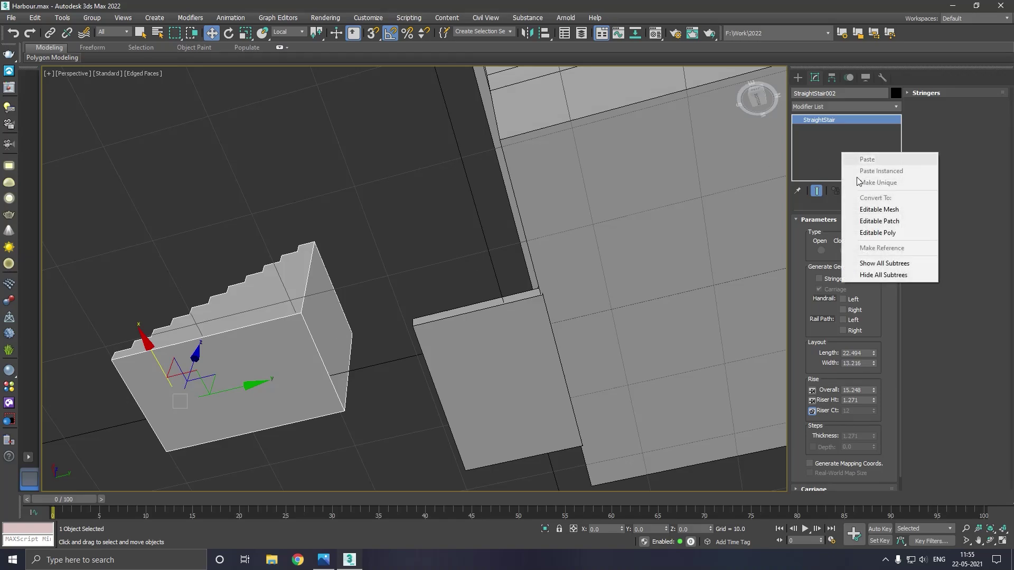
pyautogui.click(891, 239)
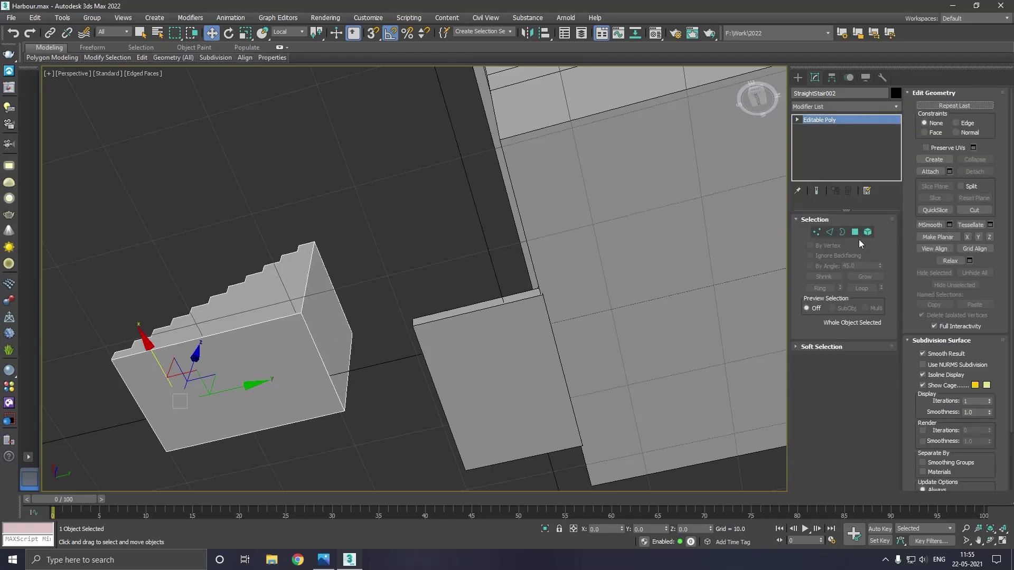
pyautogui.click(855, 232)
pyautogui.click(324, 321)
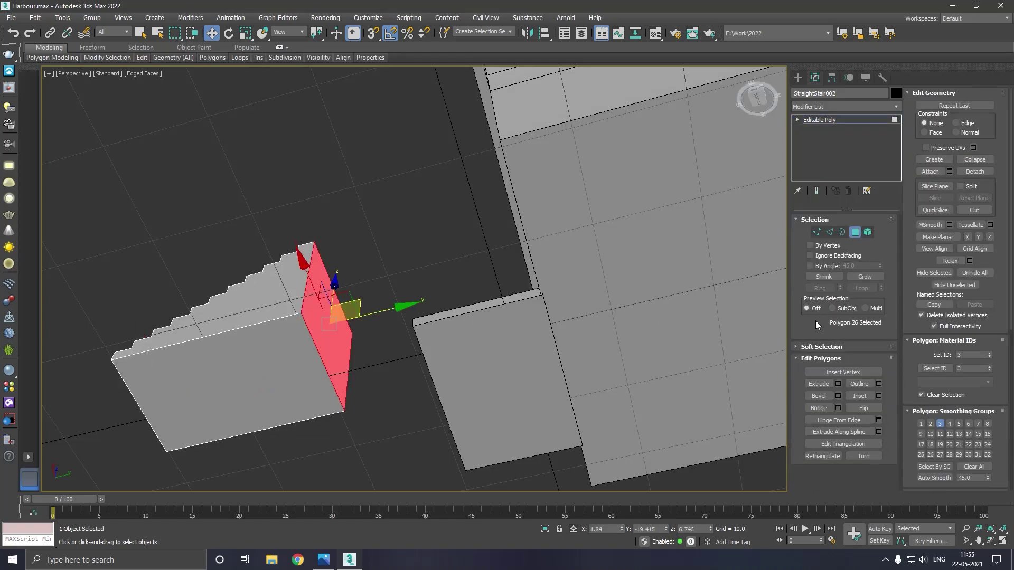
pyautogui.click(839, 384)
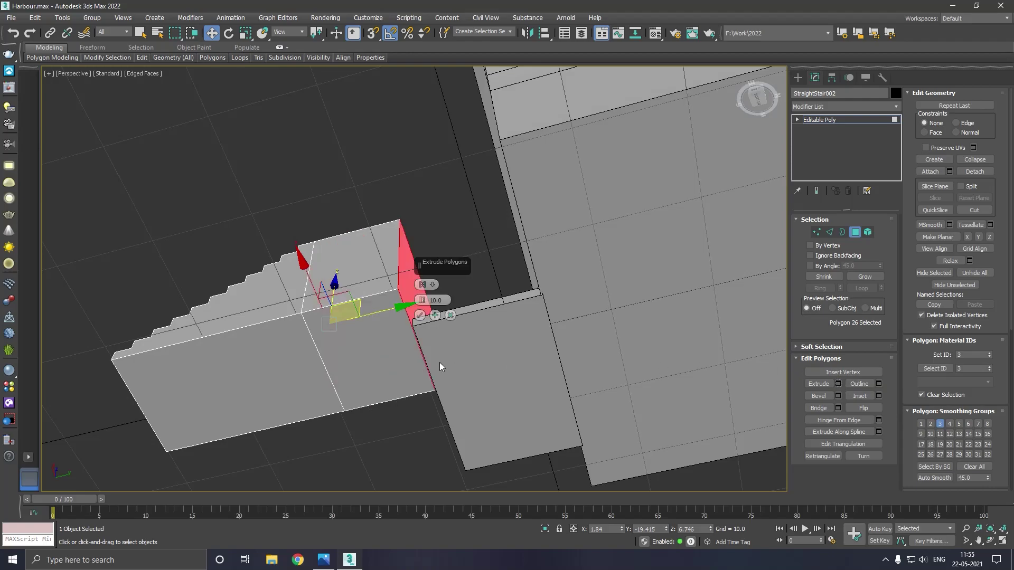
pyautogui.click(426, 317)
pyautogui.moveTo(520, 286)
pyautogui.keyDown('alt'); pyautogui.mouseDown(button='middle')
pyautogui.moveTo(667, 338)
pyautogui.moveTo(718, 372)
pyautogui.moveTo(634, 358)
pyautogui.mouseUp(button='middle'); pyautogui.keyUp('alt')
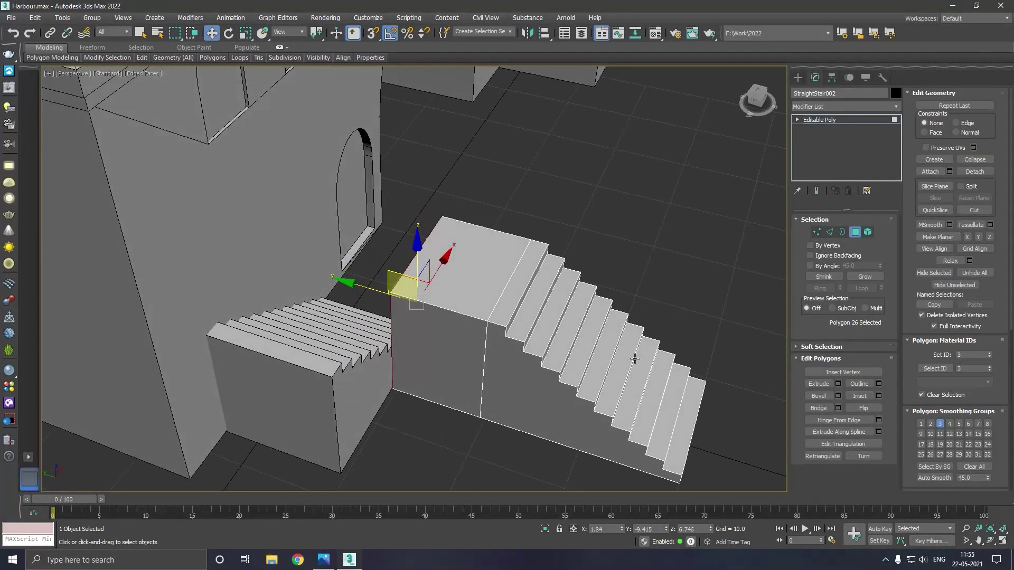
pyautogui.moveTo(343, 284); pyautogui.dragTo(248, 254)
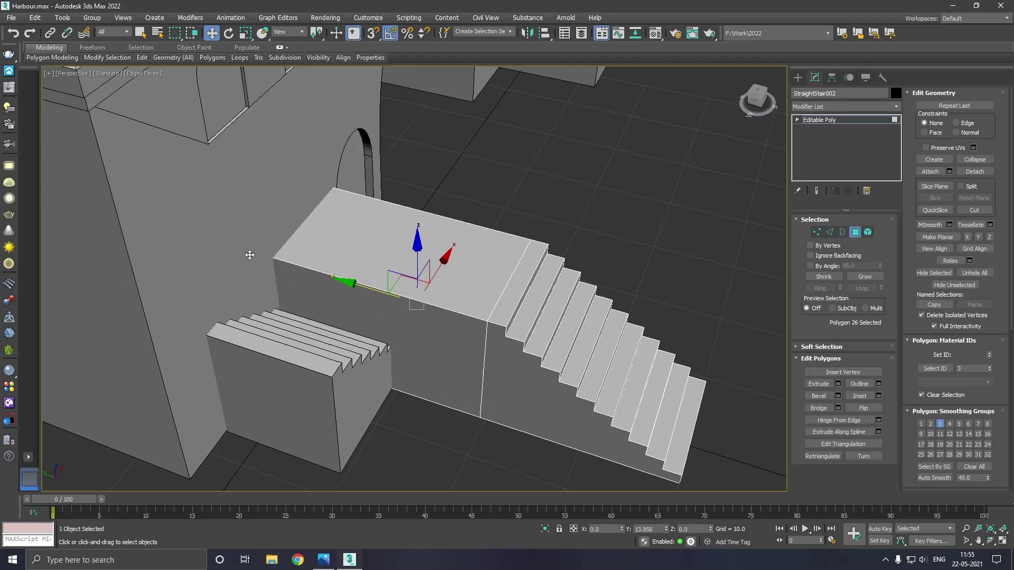
# Step: Extrude the landing block's front face to lengthen it toward the rotated stair copy
pyautogui.click(816, 120)
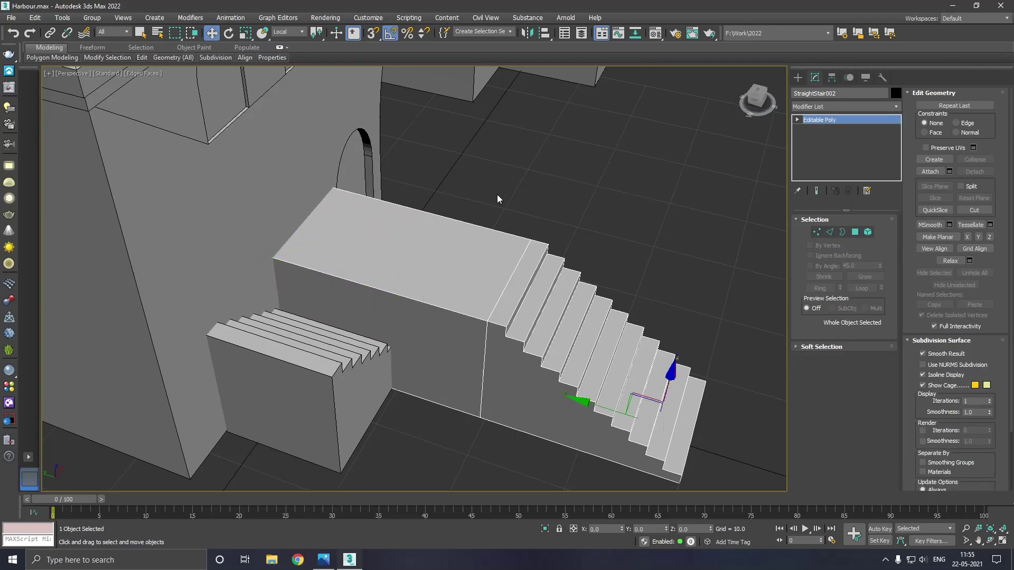
pyautogui.scroll(-5, 515, 218)
pyautogui.keyDown('alt'); pyautogui.moveTo(515, 218); pyautogui.dragTo(448, 227, button='middle'); pyautogui.keyUp('alt')
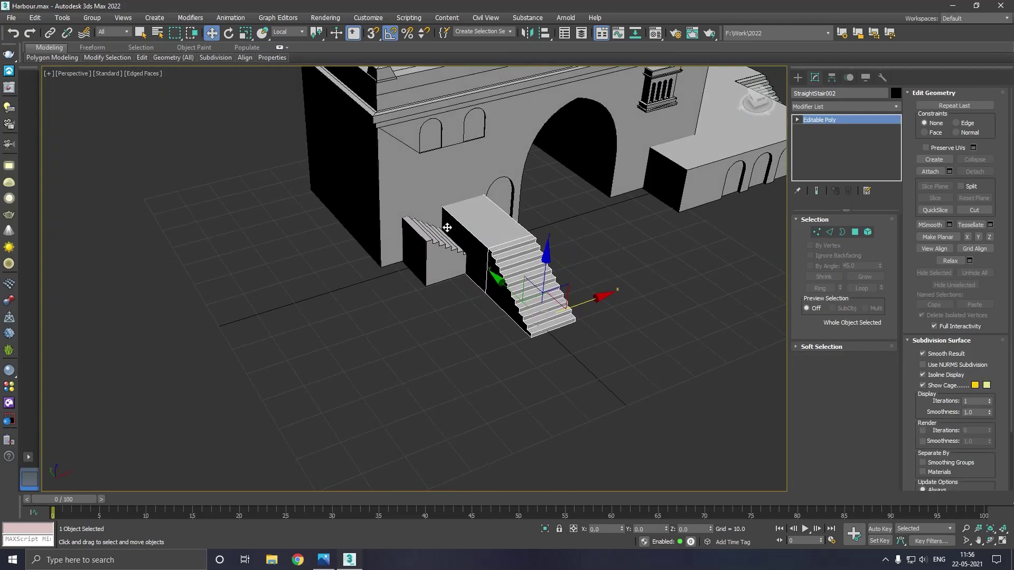
pyautogui.scroll(5, 447, 241)
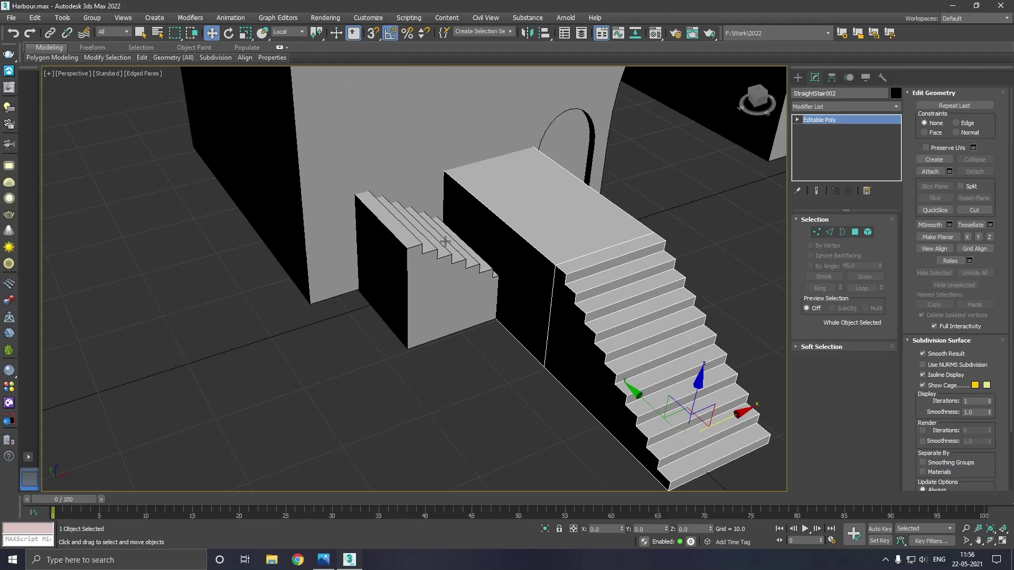
pyautogui.click(856, 231)
pyautogui.click(547, 304)
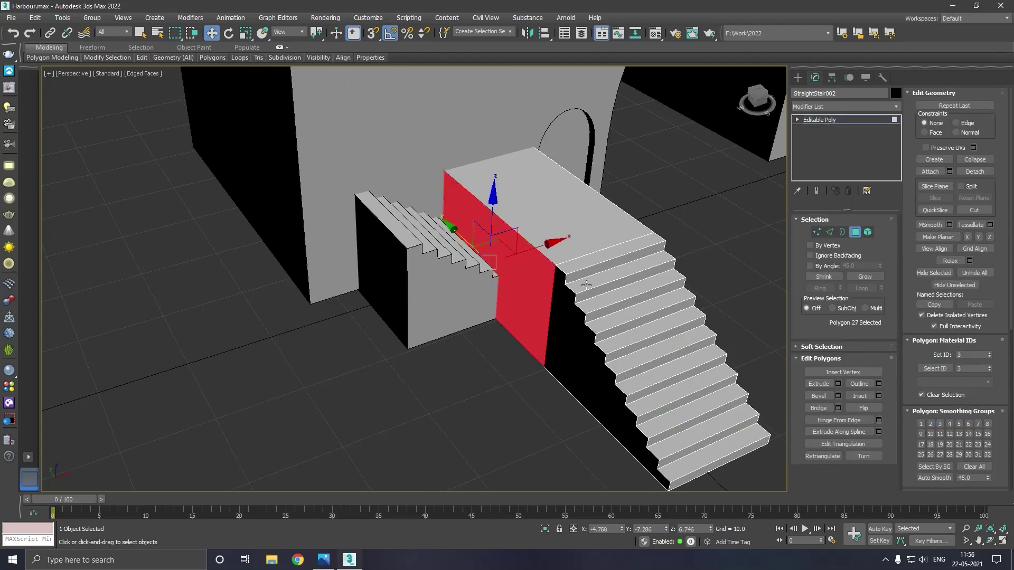
pyautogui.click(839, 384)
pyautogui.click(420, 298)
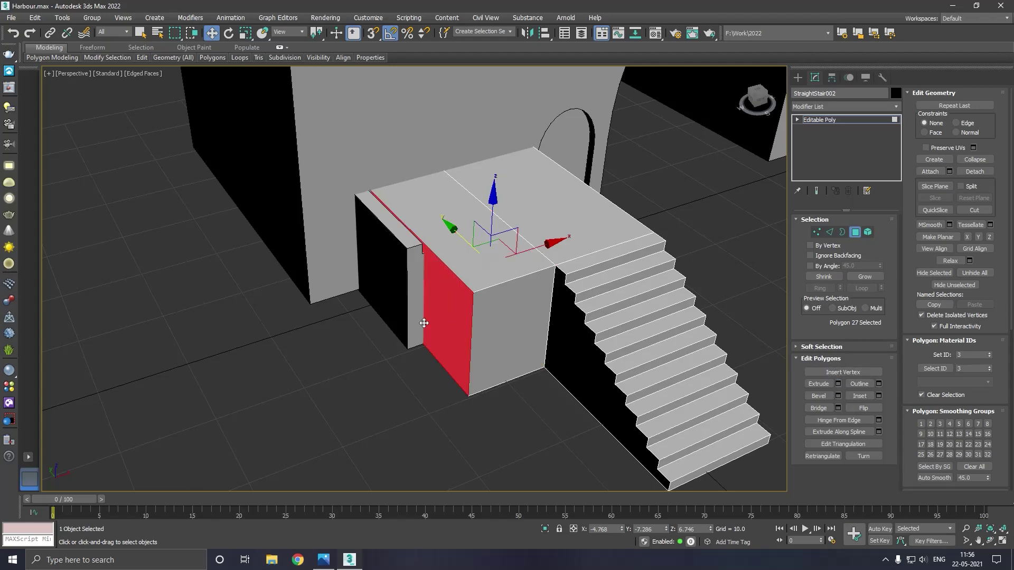
pyautogui.click(417, 271)
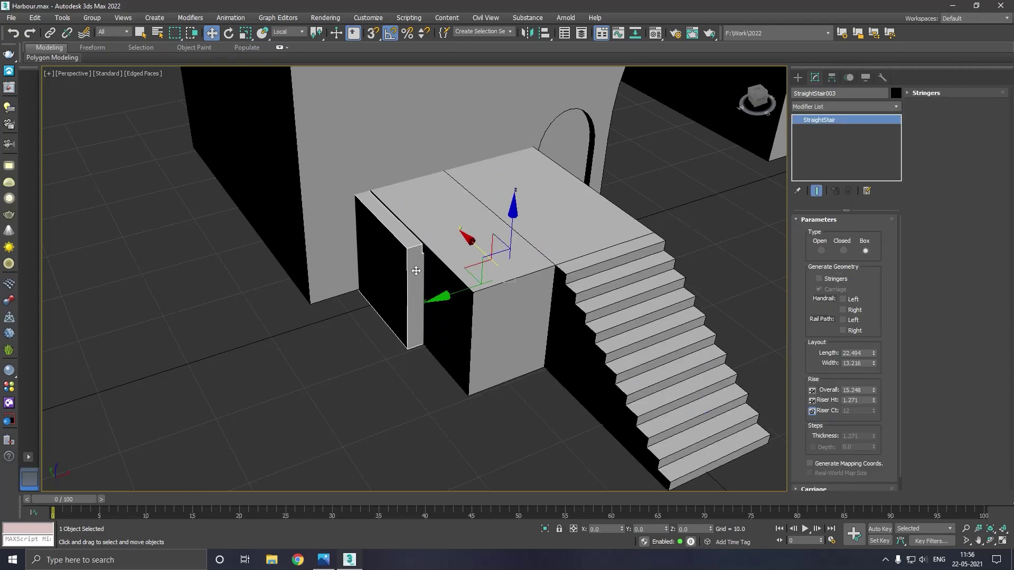
# Step: Raise and slide StraightStair003 onto the top of the lower landing block
pyautogui.moveTo(510, 240); pyautogui.dragTo(504, 144)
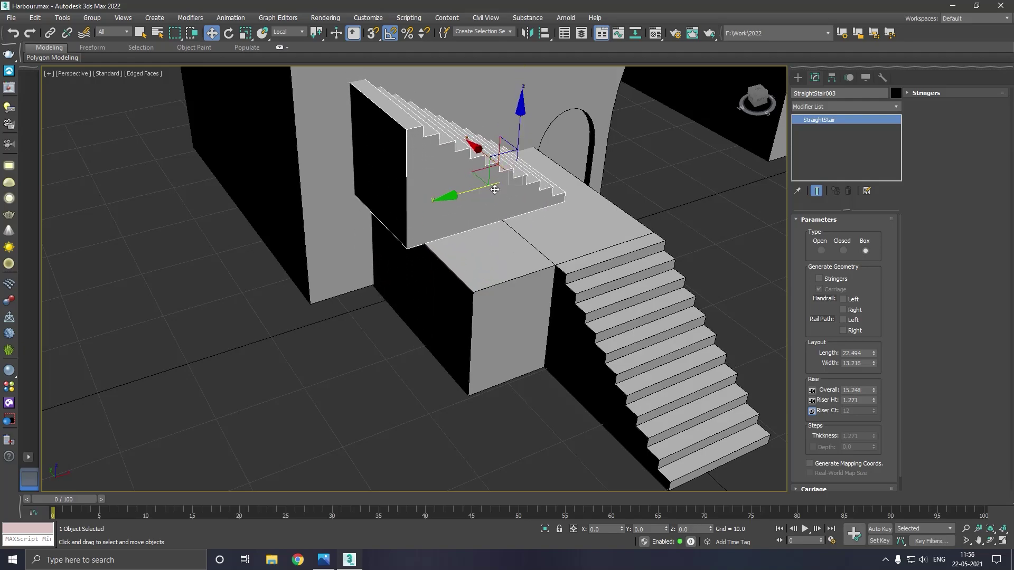
pyautogui.moveTo(476, 195); pyautogui.dragTo(492, 186)
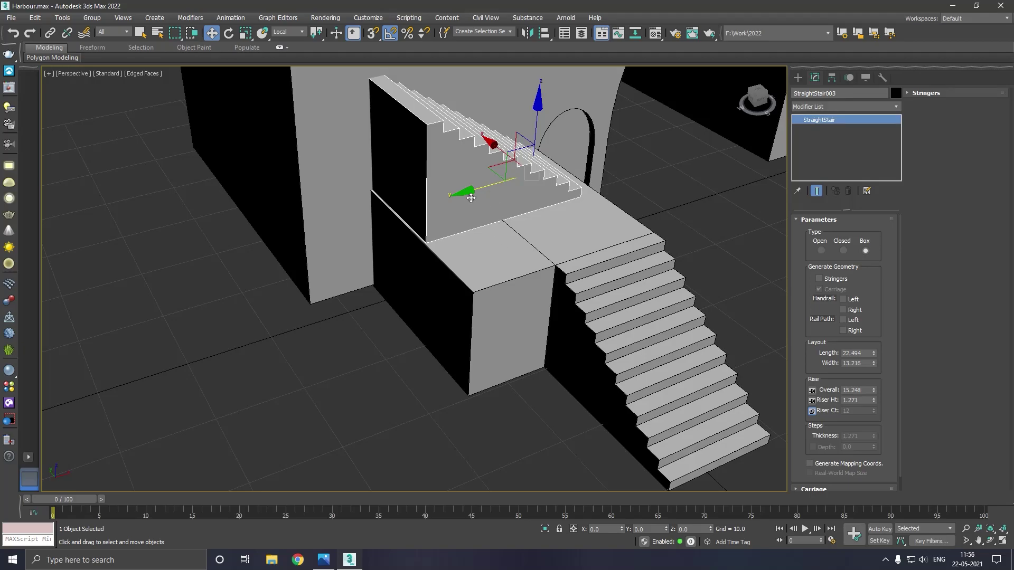
pyautogui.moveTo(471, 198); pyautogui.dragTo(432, 285)
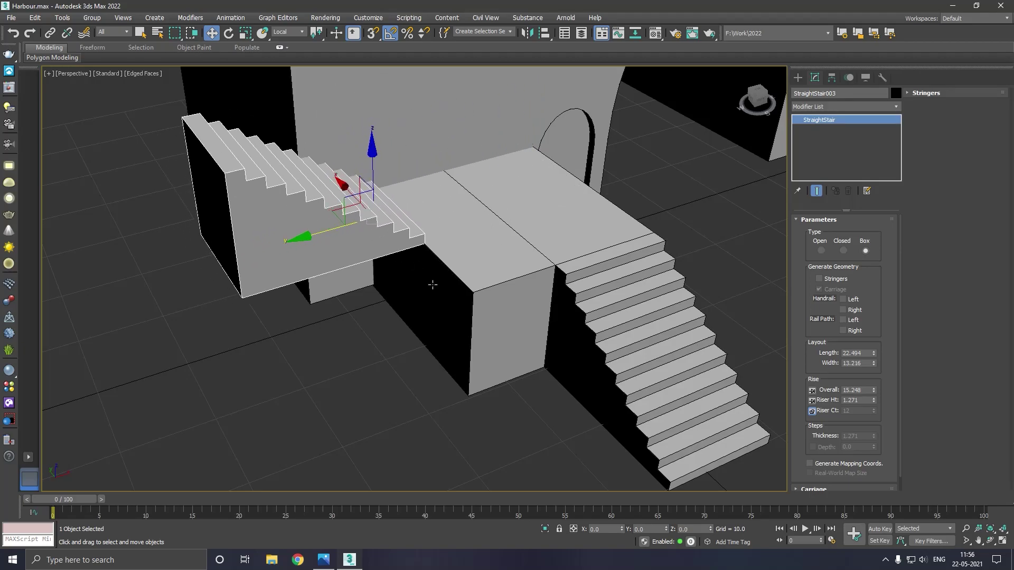
# Step: Resize the landing block by moving its side face in Polygon mode
pyautogui.click(481, 264)
pyautogui.click(855, 232)
pyautogui.click(407, 317)
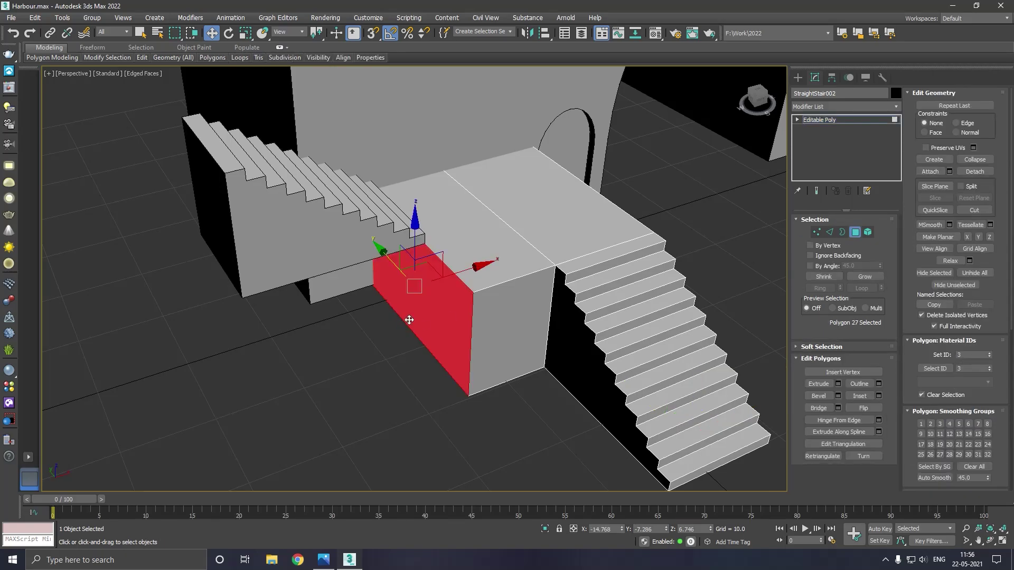
pyautogui.moveTo(408, 317)
pyautogui.mouseDown()
pyautogui.moveTo(358, 296)
pyautogui.moveTo(281, 298)
pyautogui.mouseUp()
pyautogui.moveTo(433, 278)
pyautogui.keyDown('alt'); pyautogui.mouseDown(button='middle')
pyautogui.moveTo(338, 276)
pyautogui.moveTo(566, 270)
pyautogui.mouseUp(button='middle'); pyautogui.keyUp('alt')
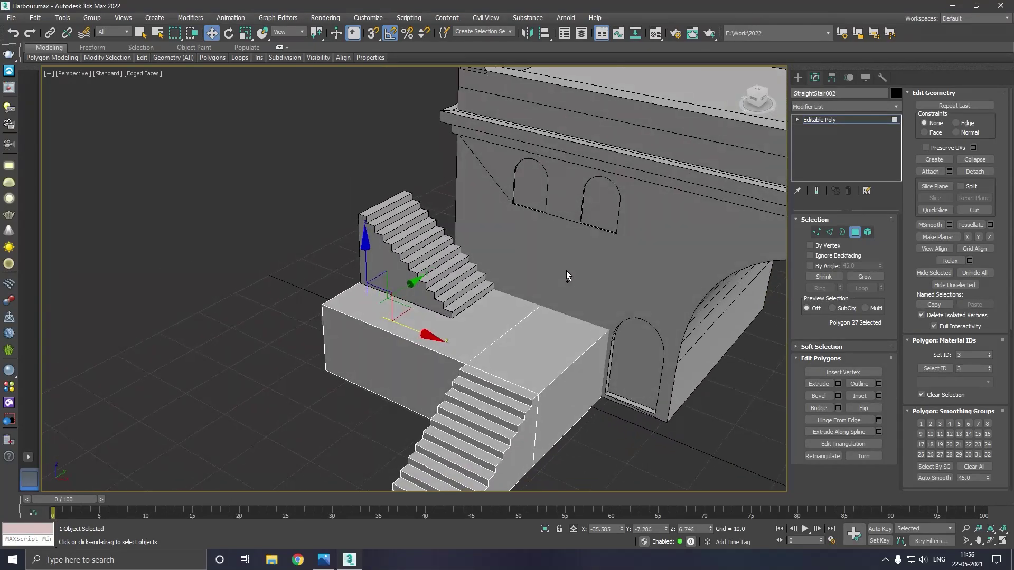
pyautogui.click(501, 318)
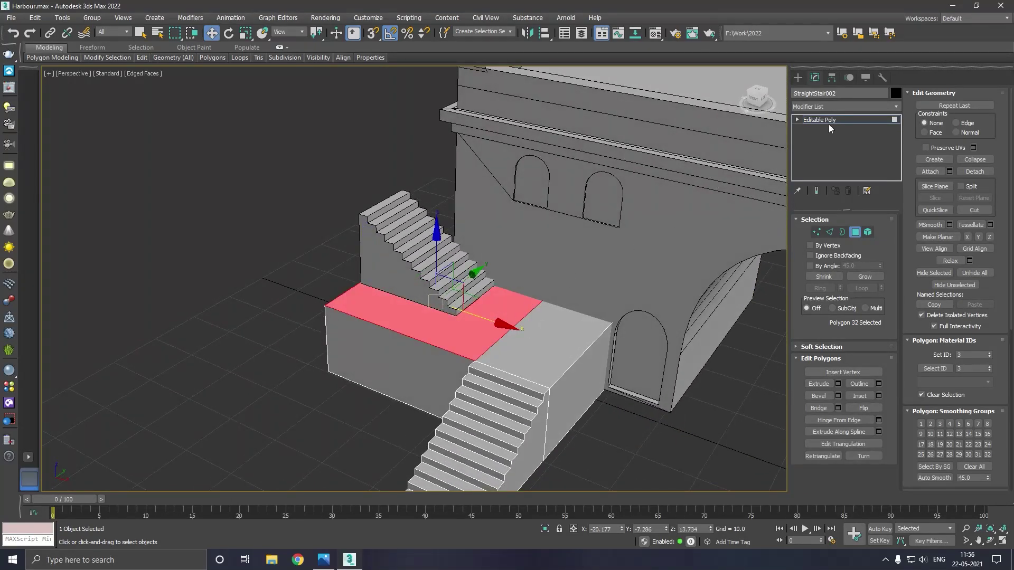
pyautogui.click(829, 122)
# Step: Move the upper stair further onto the platform
pyautogui.click(470, 265)
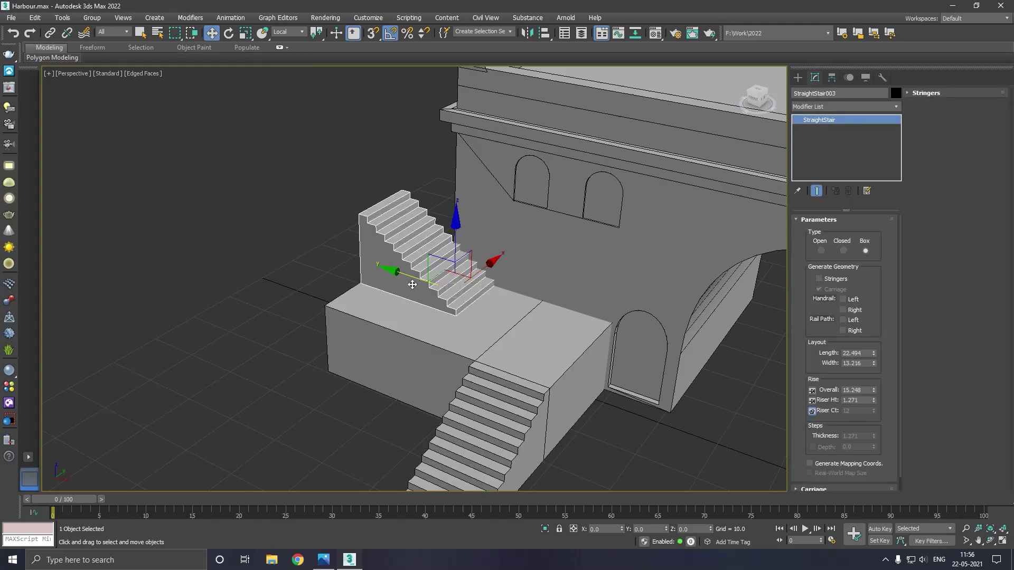
pyautogui.moveTo(412, 278); pyautogui.dragTo(474, 280)
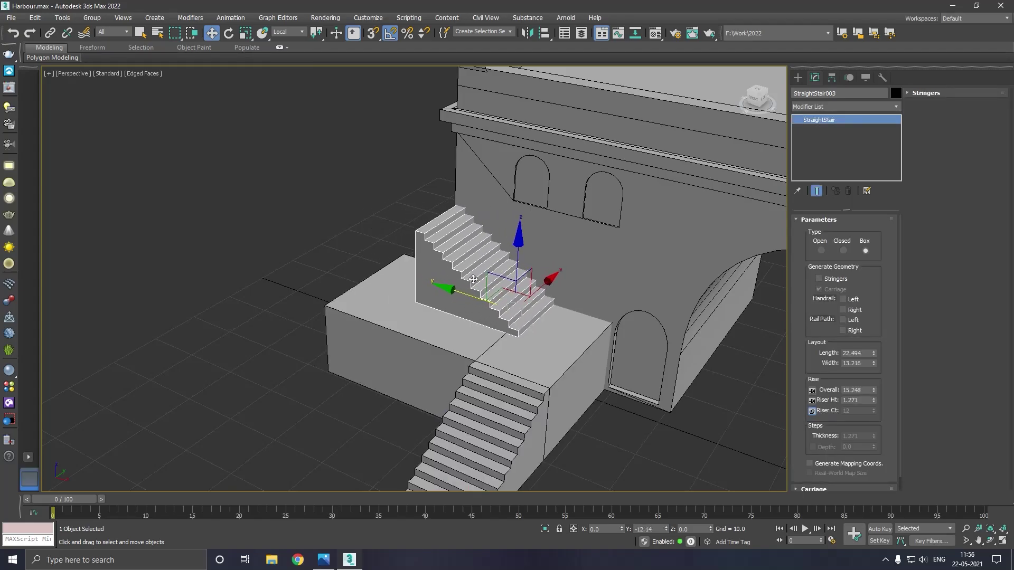
pyautogui.scroll(-2, 473, 280)
pyautogui.keyDown('alt'); pyautogui.moveTo(474, 280); pyautogui.dragTo(498, 355, button='middle'); pyautogui.keyUp('alt')
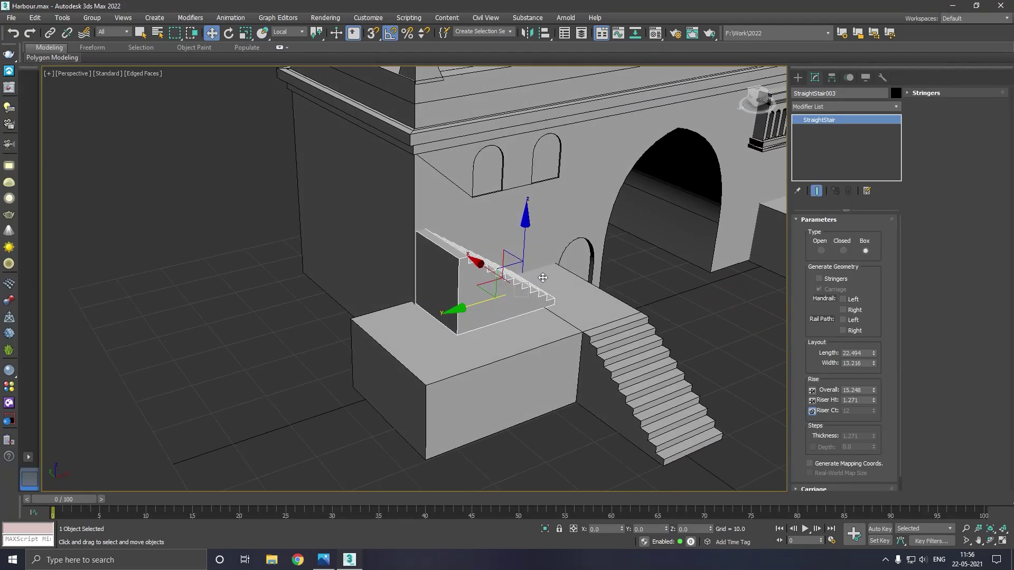
# Step: Trim the landing block by moving its front-left side face in toward the stairs
pyautogui.click(499, 354)
pyautogui.click(855, 232)
pyautogui.click(486, 340)
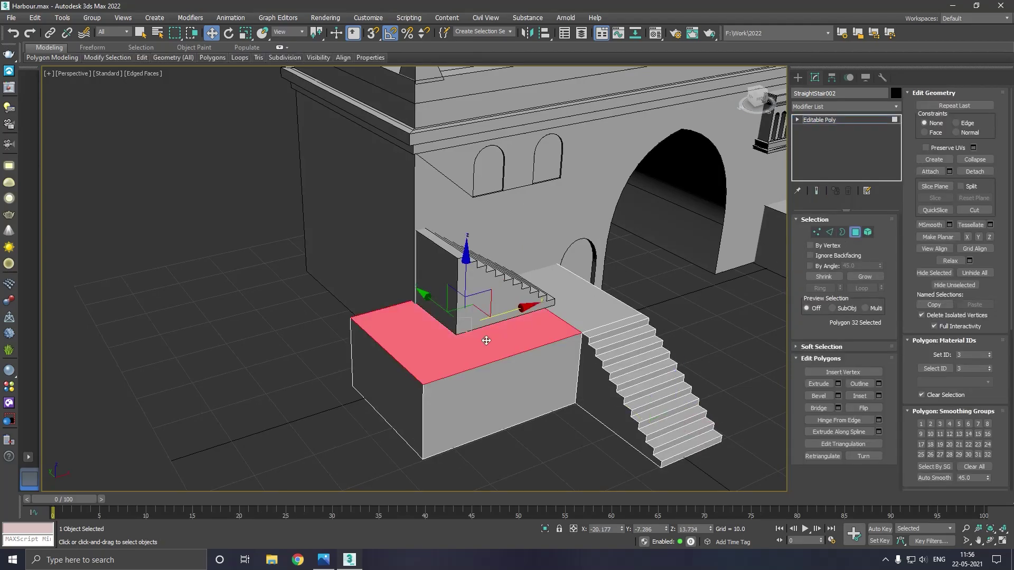
pyautogui.click(410, 377)
pyautogui.moveTo(428, 381); pyautogui.dragTo(492, 361)
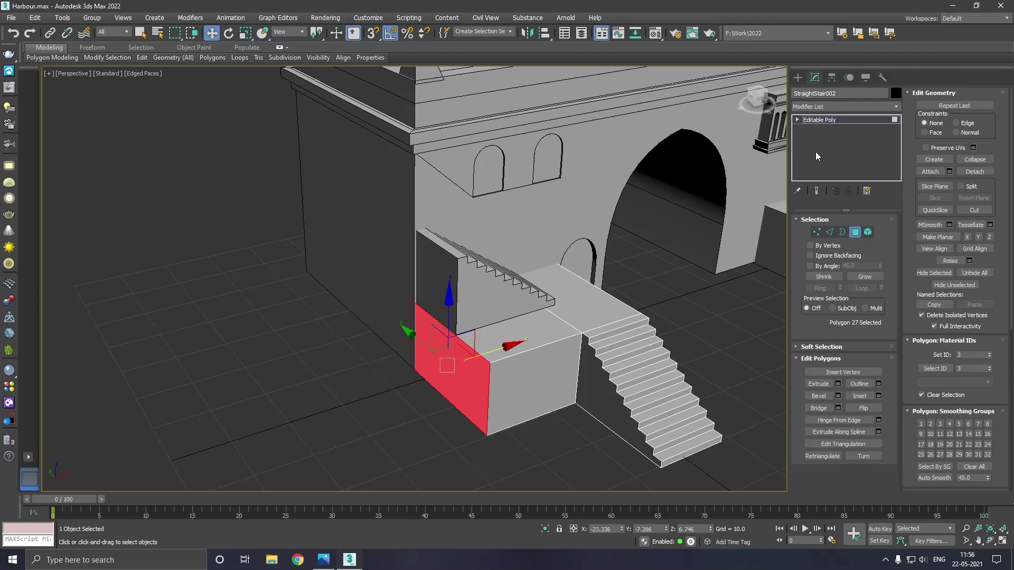
pyautogui.click(811, 120)
pyautogui.keyDown('alt'); pyautogui.moveTo(713, 195); pyautogui.dragTo(624, 197, button='middle'); pyautogui.keyUp('alt')
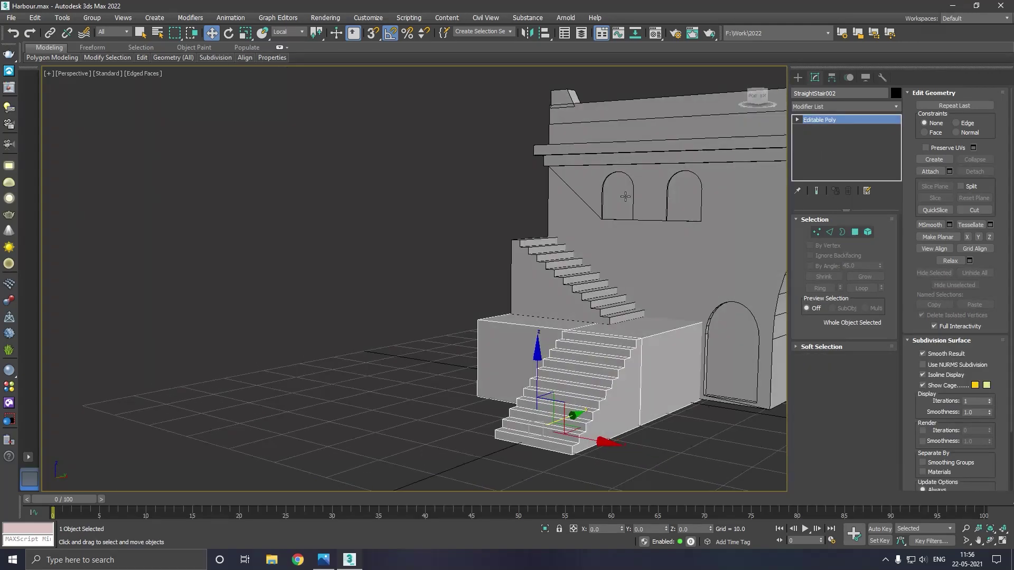
# Step: Nudge the upper stair down slightly and reselect it from an angled view
pyautogui.scroll(2, 612, 285)
pyautogui.click(619, 280)
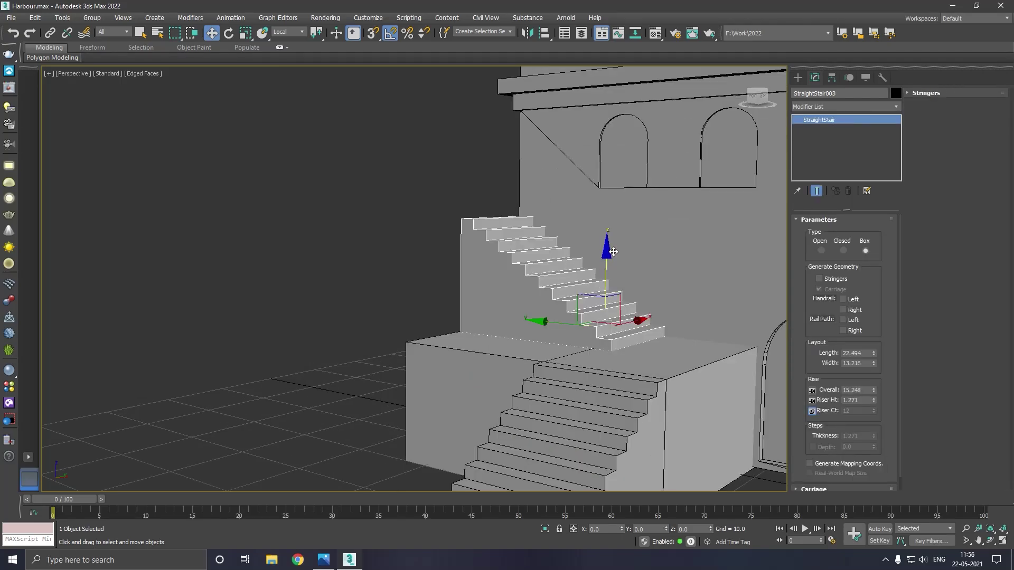
pyautogui.moveTo(614, 252); pyautogui.dragTo(617, 253)
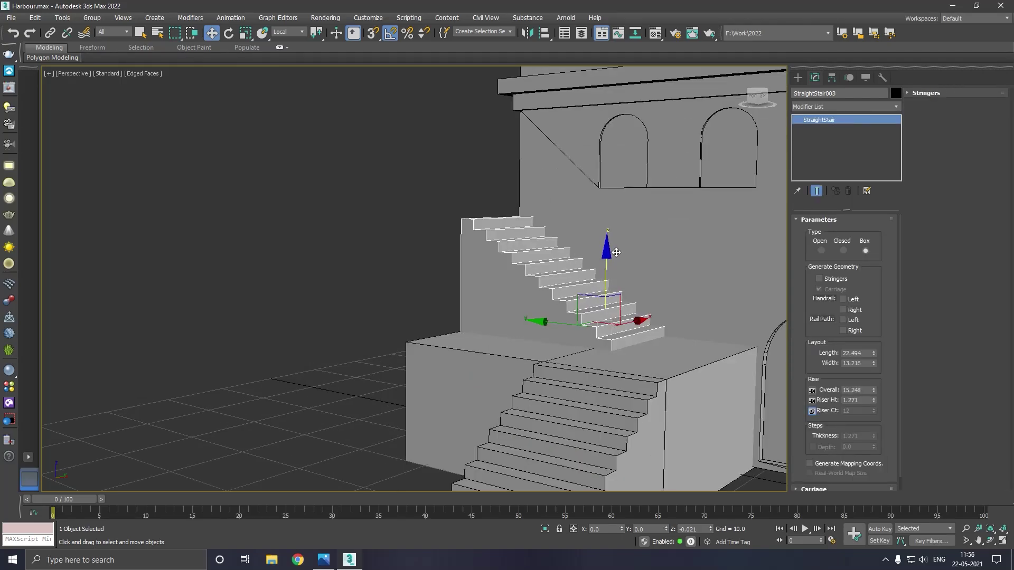
pyautogui.click(354, 280)
pyautogui.scroll(-5, 414, 249)
pyautogui.keyDown('alt'); pyautogui.moveTo(552, 252); pyautogui.dragTo(572, 269, button='middle'); pyautogui.keyUp('alt')
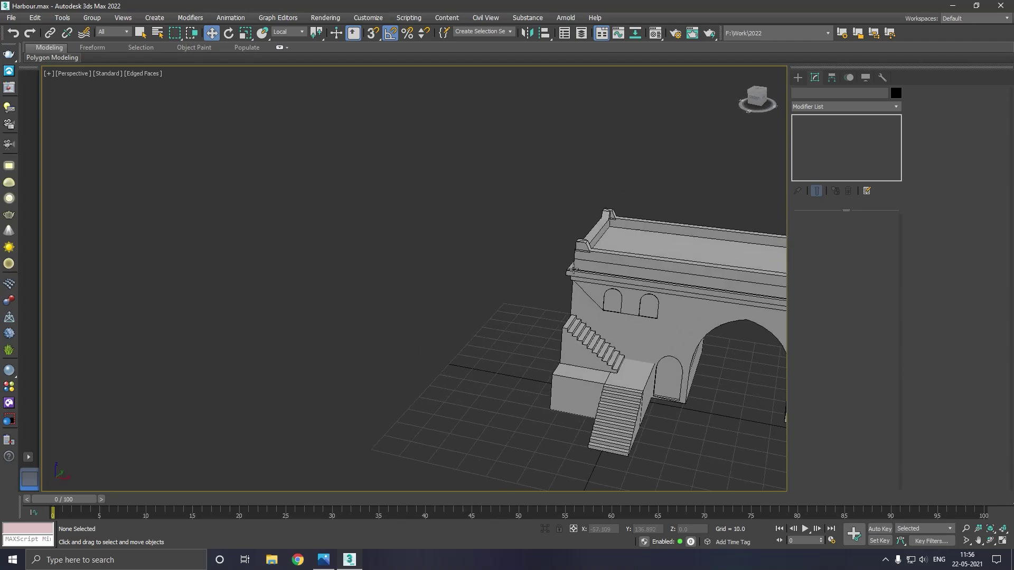
pyautogui.click(599, 354)
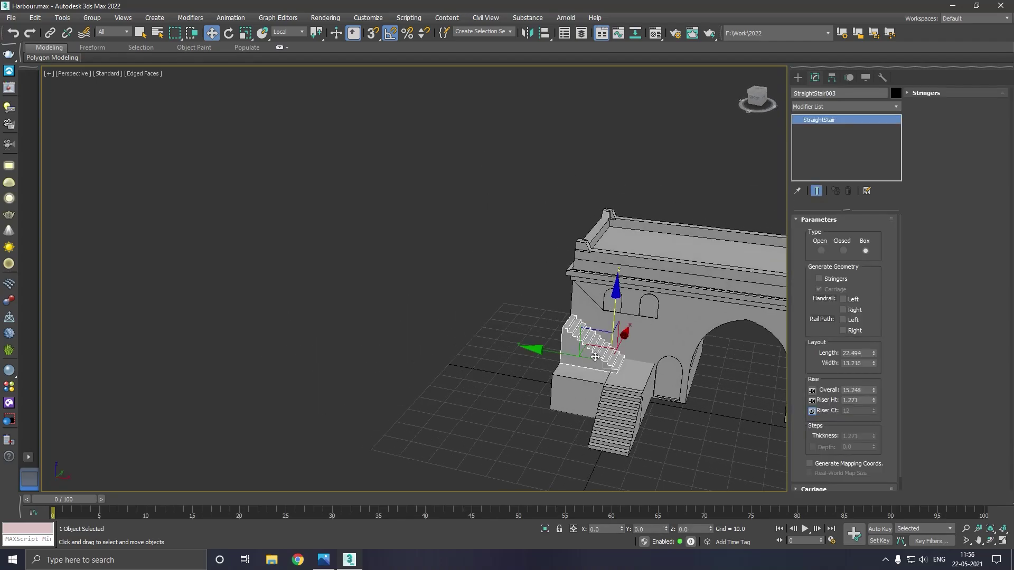
pyautogui.keyDown('alt'); pyautogui.moveTo(600, 354); pyautogui.dragTo(568, 360, button='middle'); pyautogui.keyUp('alt')
pyautogui.scroll(1, 567, 360)
pyautogui.scroll(1, 568, 359)
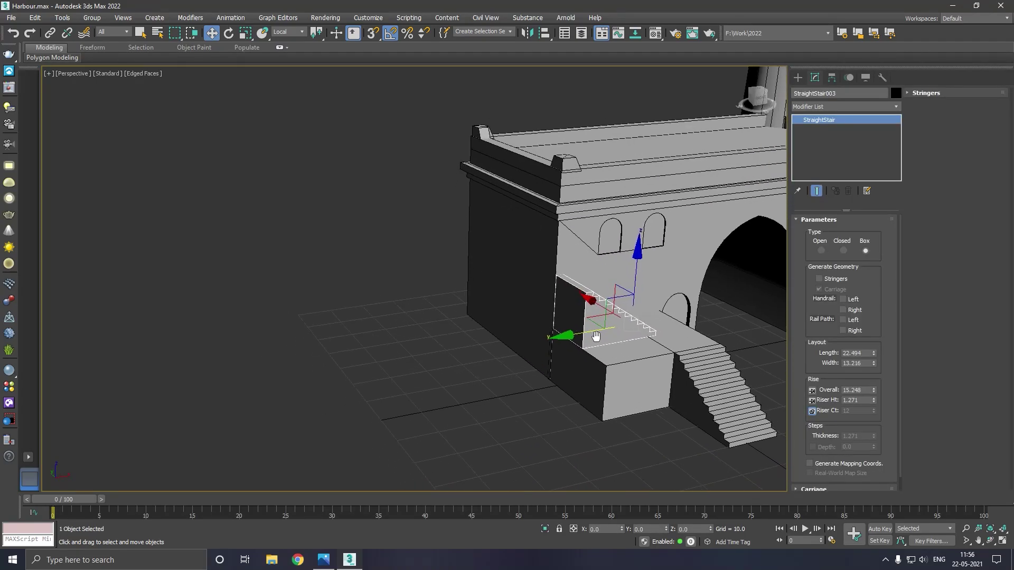
pyautogui.scroll(2, 568, 360)
# Step: Convert the upper stair to Editable Poly and extrude its wall-side face into a long landing block
pyautogui.rightClick(822, 156)
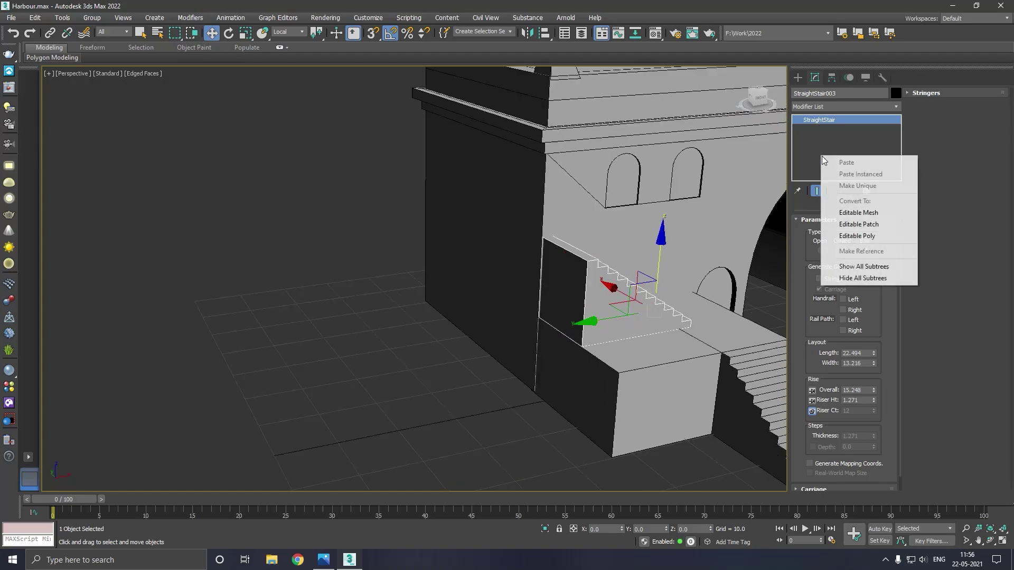
pyautogui.click(861, 233)
pyautogui.click(856, 233)
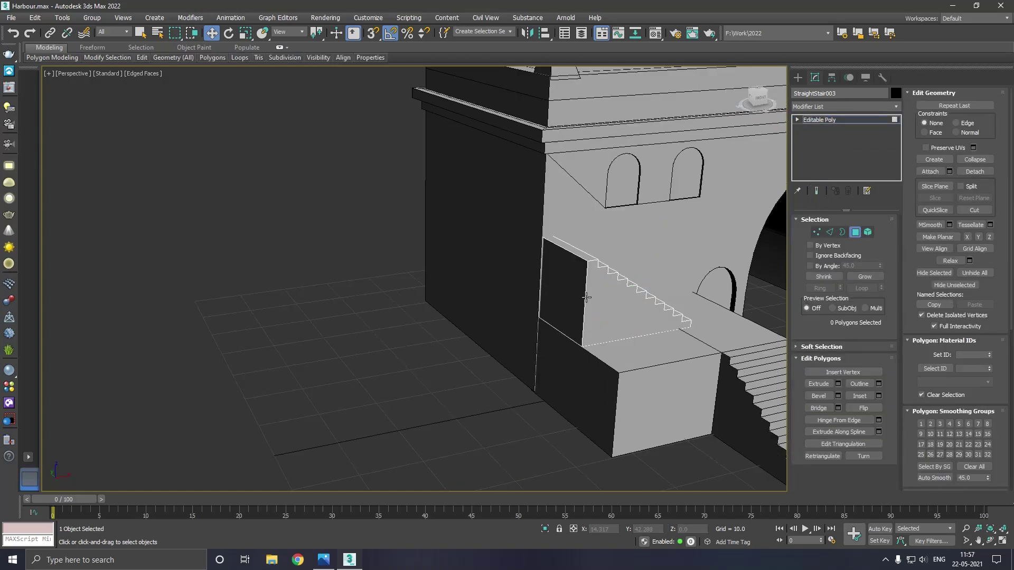
pyautogui.click(575, 299)
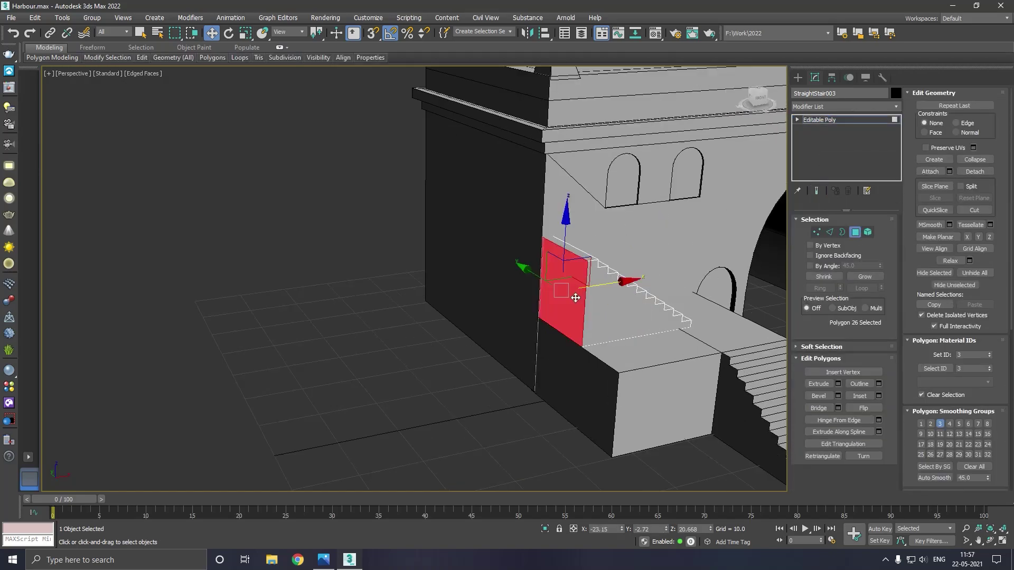
pyautogui.click(837, 386)
pyautogui.click(419, 315)
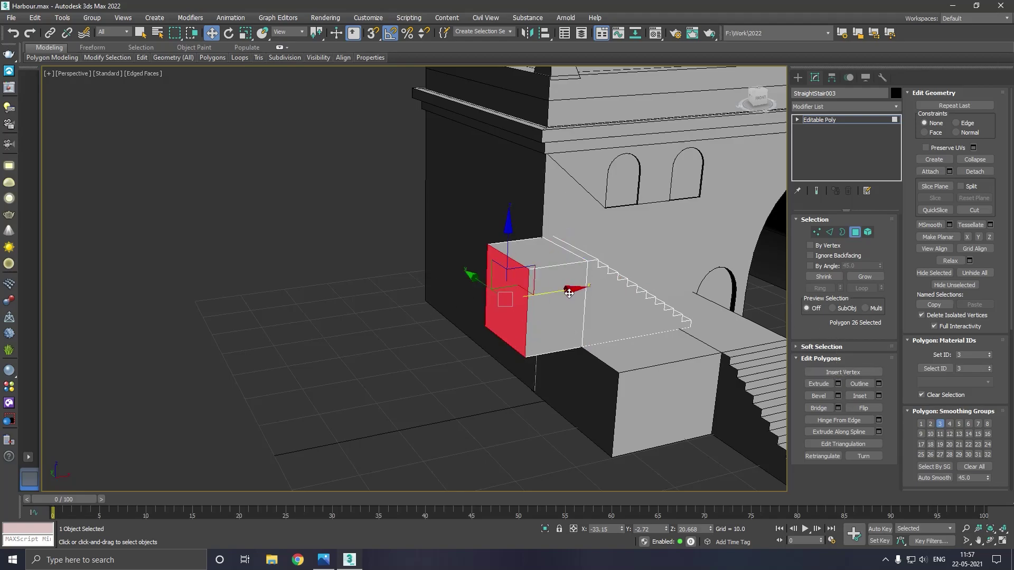
pyautogui.moveTo(566, 297); pyautogui.dragTo(495, 306)
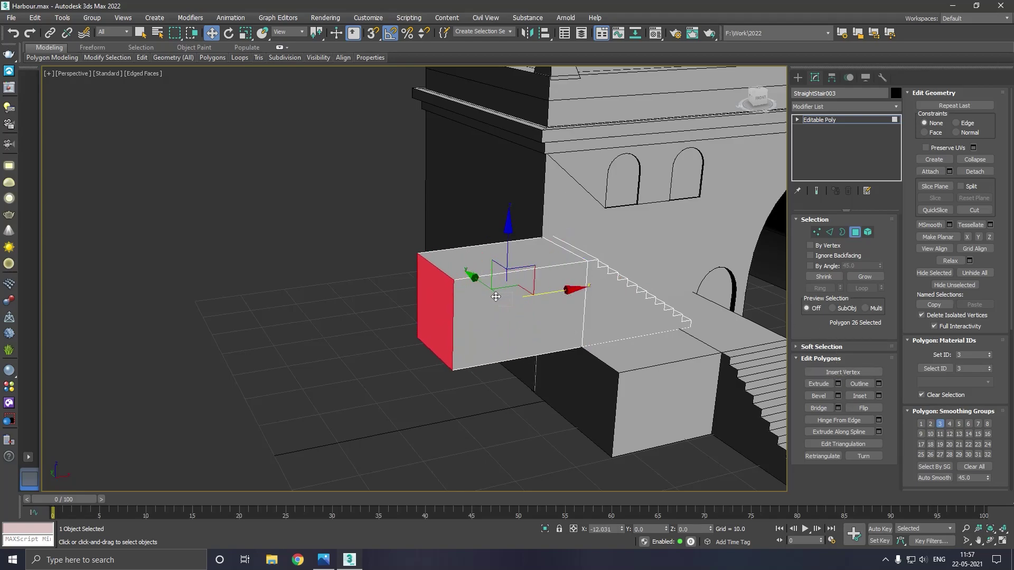
pyautogui.click(839, 118)
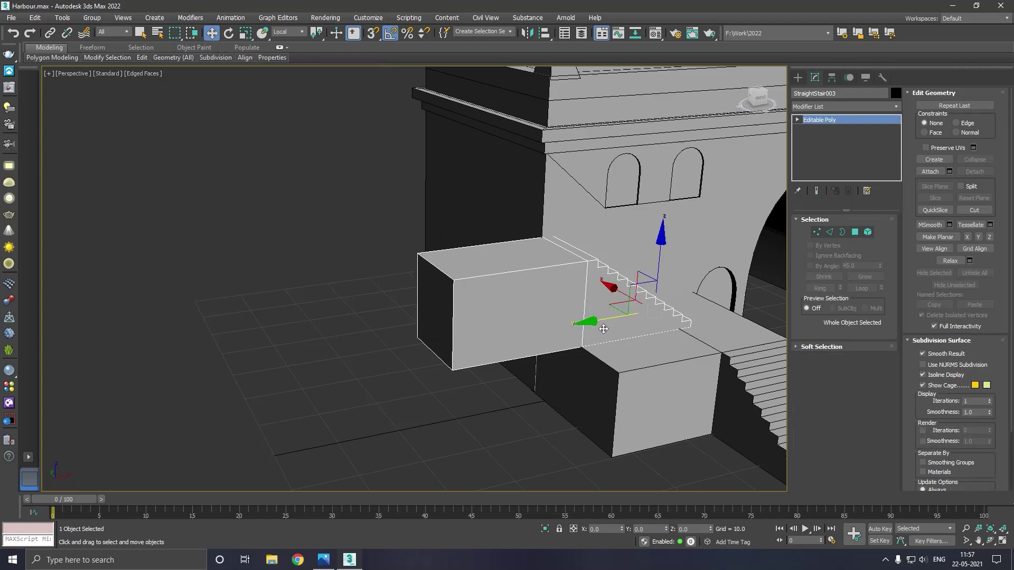
pyautogui.keyDown('shift'); pyautogui.moveTo(609, 319); pyautogui.dragTo(531, 330); pyautogui.keyUp('shift')
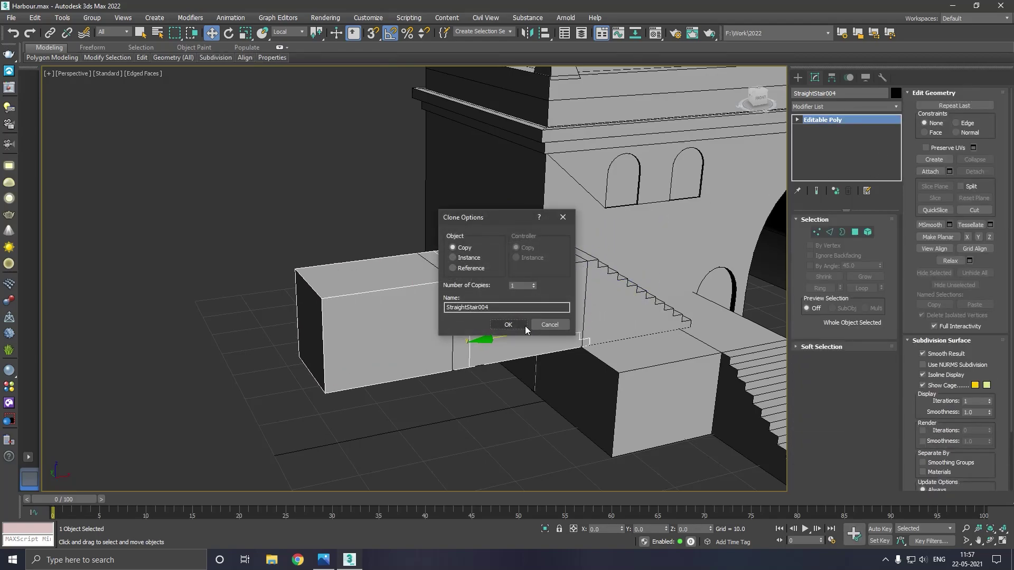
# Step: Clone the stair as StraightStair004, lift it in Z, rotate 90° about Z, and slide it along Y
pyautogui.click(528, 328)
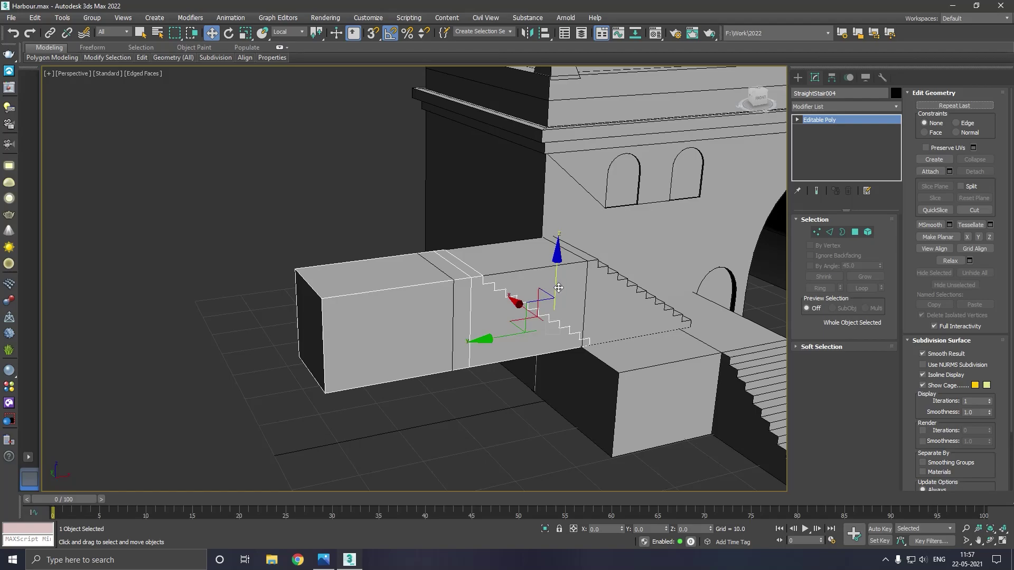
pyautogui.moveTo(554, 287); pyautogui.dragTo(554, 206)
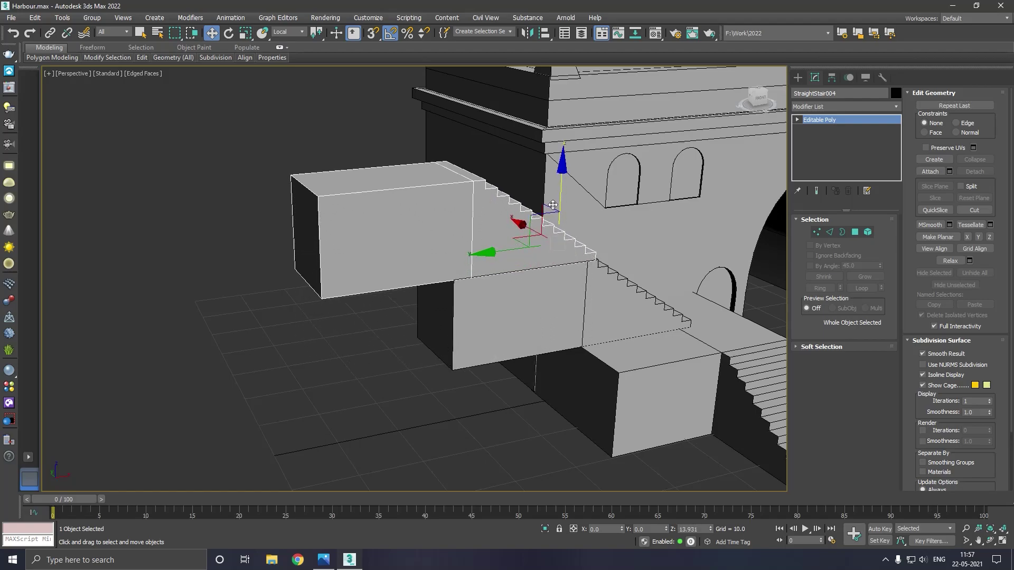
pyautogui.press('e')
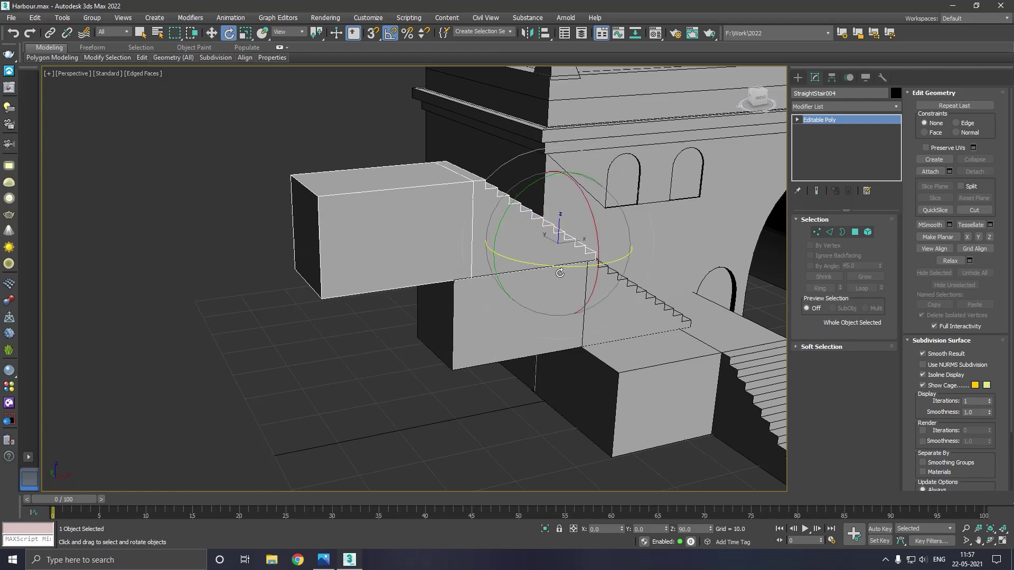
pyautogui.keyDown('shift'); pyautogui.moveTo(560, 273); pyautogui.dragTo(551, 274); pyautogui.keyUp('shift')
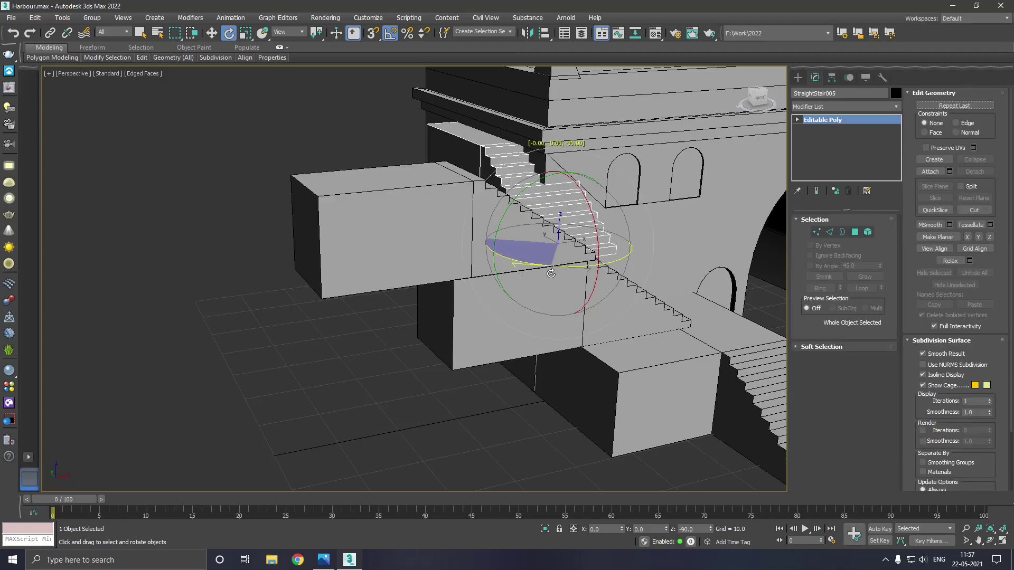
pyautogui.click(551, 325)
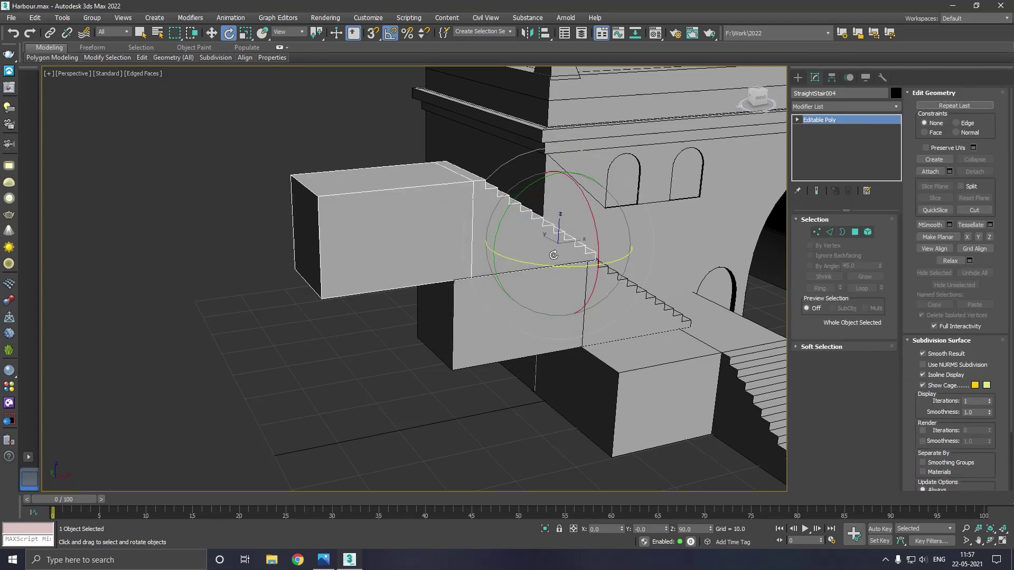
pyautogui.moveTo(562, 273)
pyautogui.mouseDown()
pyautogui.moveTo(556, 259)
pyautogui.moveTo(572, 244)
pyautogui.mouseUp()
pyautogui.press('w')
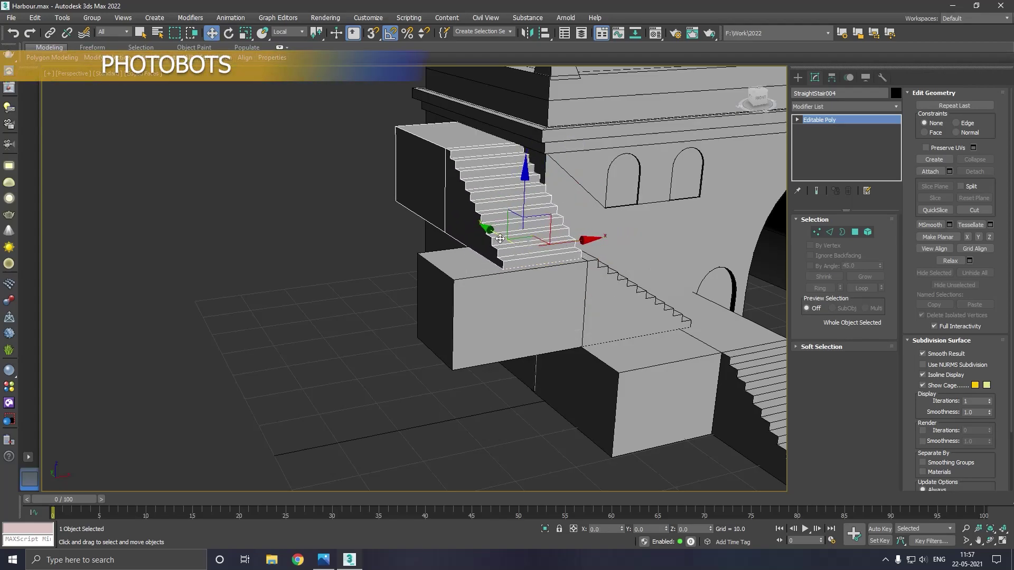
pyautogui.moveTo(500, 239); pyautogui.dragTo(468, 225)
pyautogui.scroll(3, 528, 241)
pyautogui.scroll(2, 558, 253)
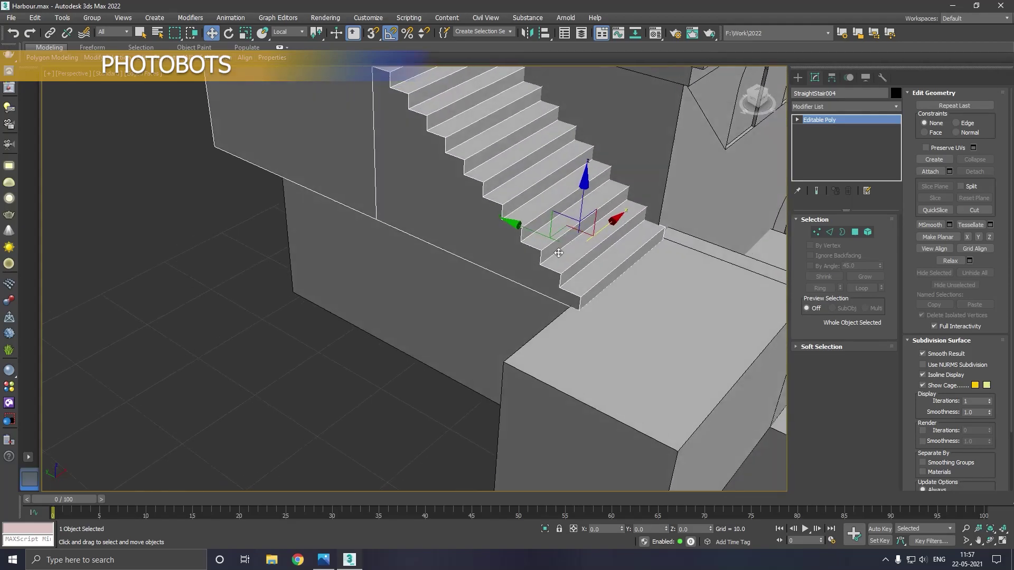
pyautogui.scroll(-2, 559, 253)
pyautogui.scroll(-2, 544, 247)
pyautogui.scroll(-2, 529, 241)
pyautogui.scroll(-2, 508, 234)
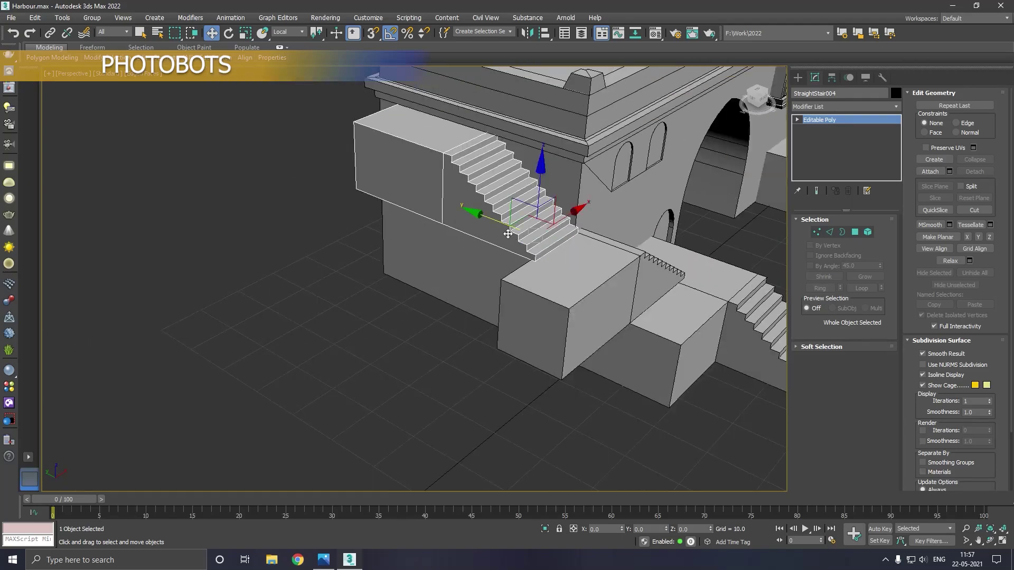
# Step: Shift a landing block face along X to reshape the block
pyautogui.keyDown('alt'); pyautogui.moveTo(561, 265); pyautogui.dragTo(554, 265, button='middle'); pyautogui.keyUp('alt')
pyautogui.keyDown('alt'); pyautogui.moveTo(604, 263); pyautogui.dragTo(599, 221, button='middle'); pyautogui.keyUp('alt')
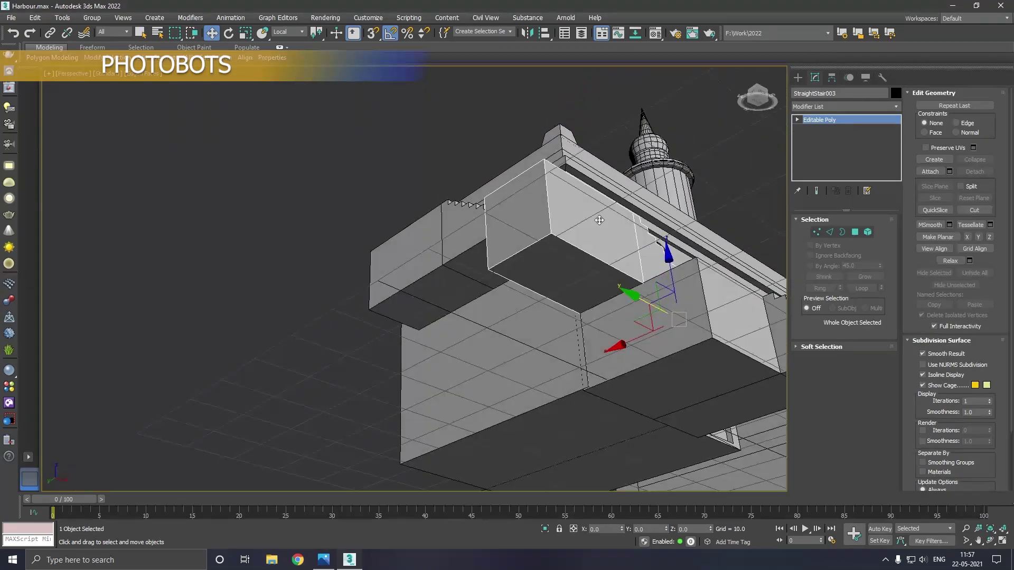
pyautogui.click(856, 232)
pyautogui.click(550, 243)
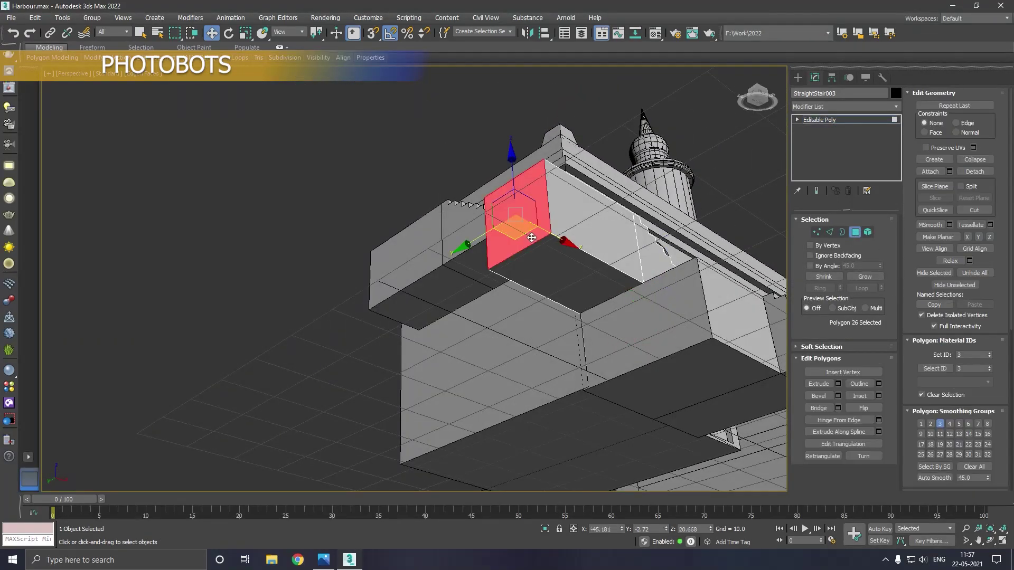
pyautogui.moveTo(552, 237); pyautogui.dragTo(597, 253)
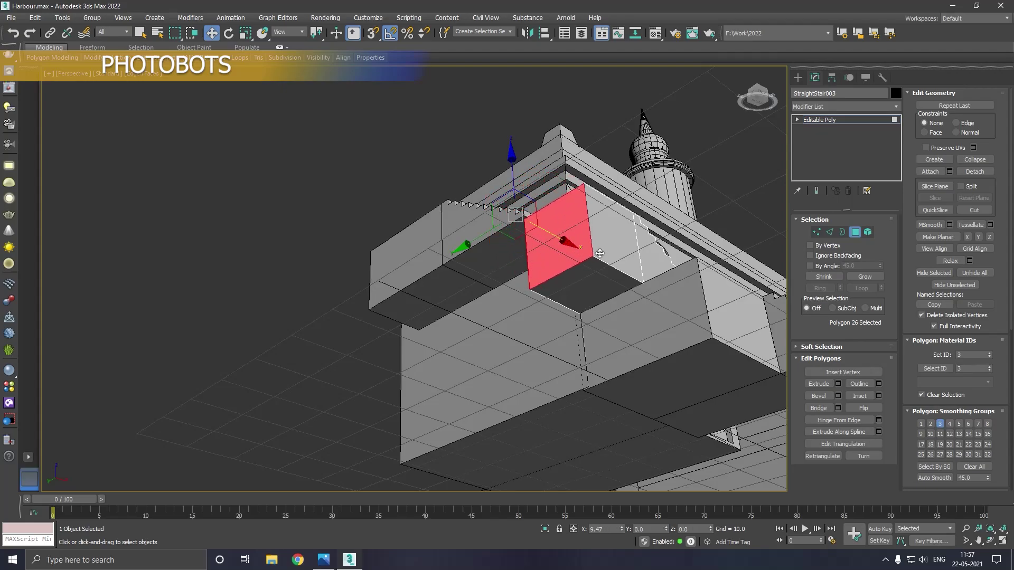
# Step: Extrude the block's front face and lower it to ground level as a support column
pyautogui.keyDown('alt'); pyautogui.moveTo(597, 252); pyautogui.dragTo(607, 257, button='middle'); pyautogui.keyUp('alt')
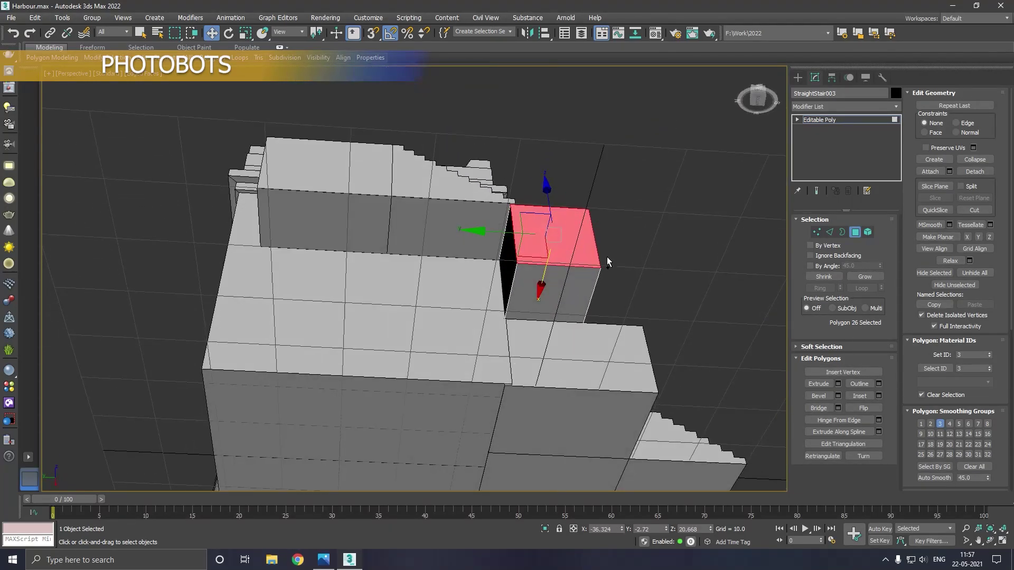
pyautogui.click(561, 299)
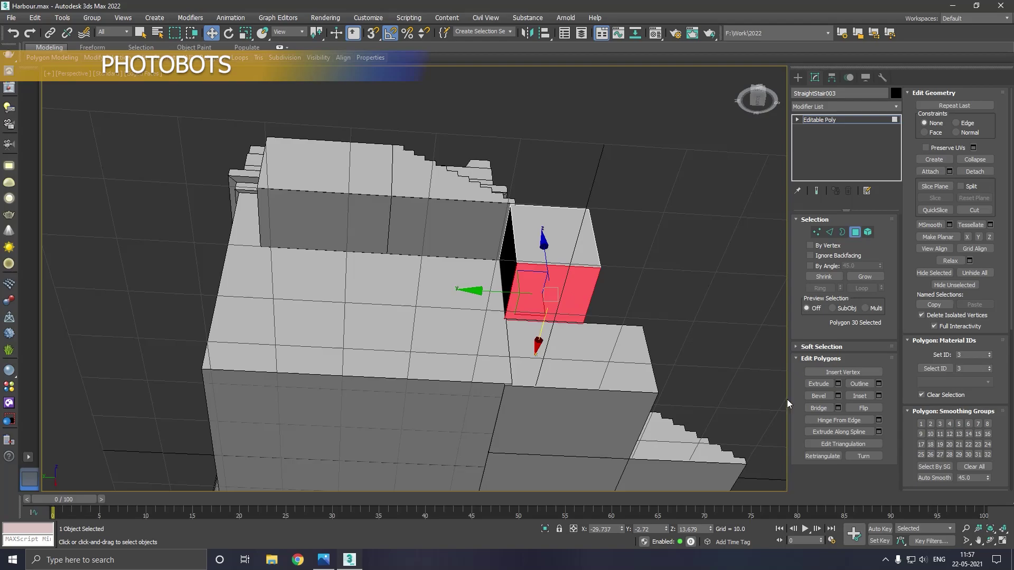
pyautogui.click(838, 384)
pyautogui.keyDown('alt'); pyautogui.moveTo(686, 385); pyautogui.dragTo(546, 413, button='middle'); pyautogui.keyUp('alt')
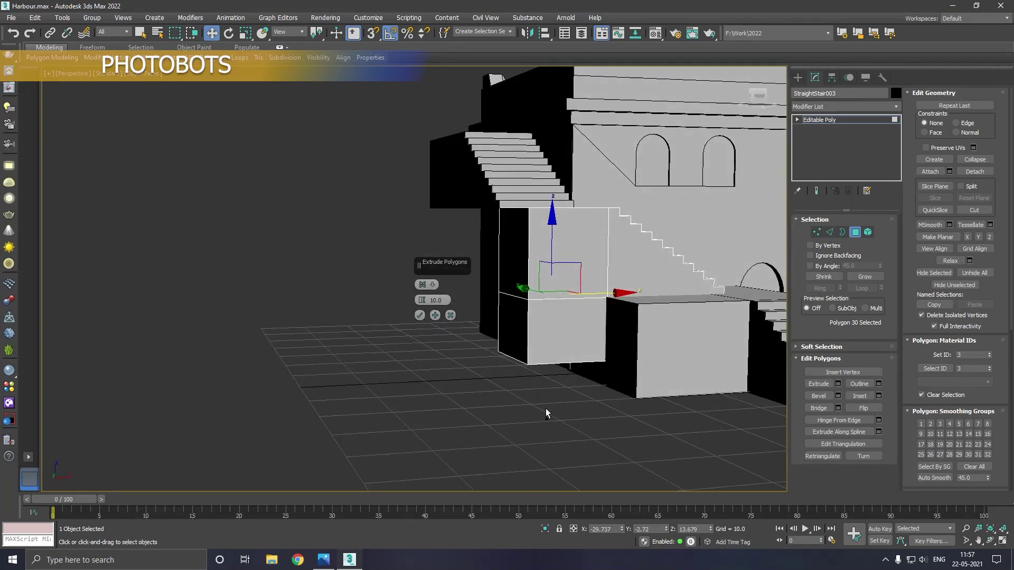
pyautogui.click(425, 314)
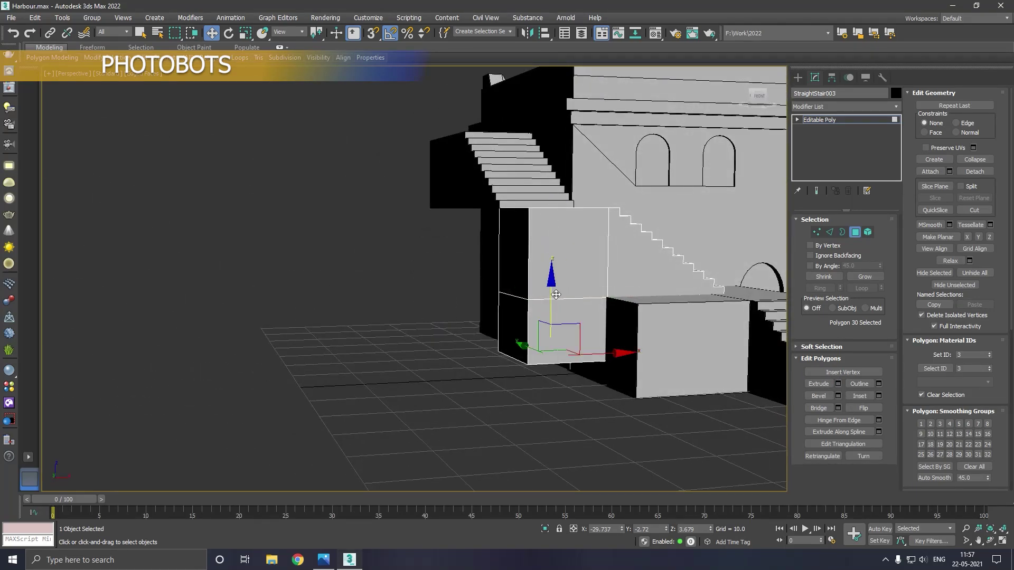
pyautogui.moveTo(556, 295); pyautogui.dragTo(560, 316)
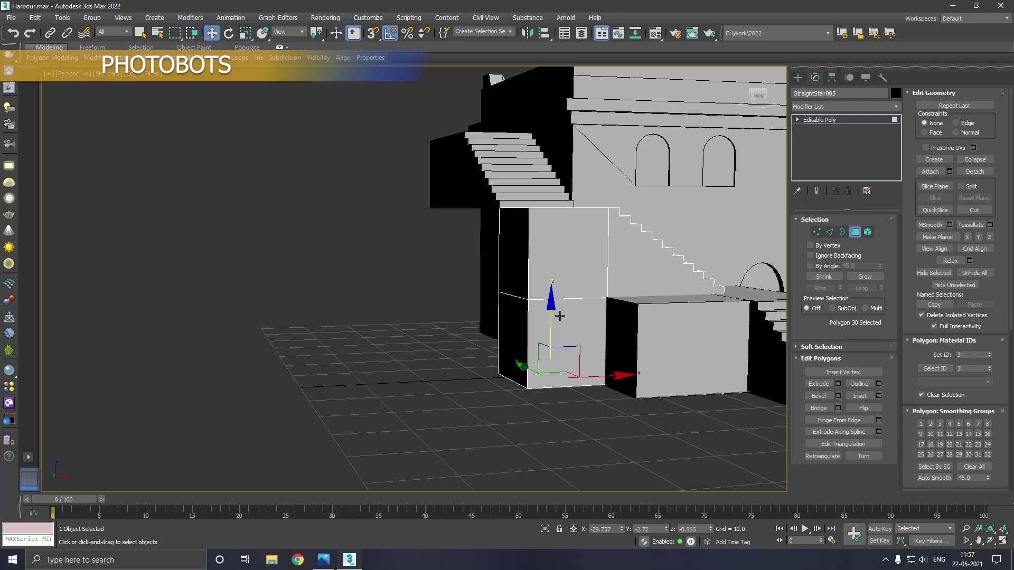
pyautogui.keyDown('alt'); pyautogui.moveTo(560, 316); pyautogui.dragTo(599, 358, button='middle'); pyautogui.keyUp('alt')
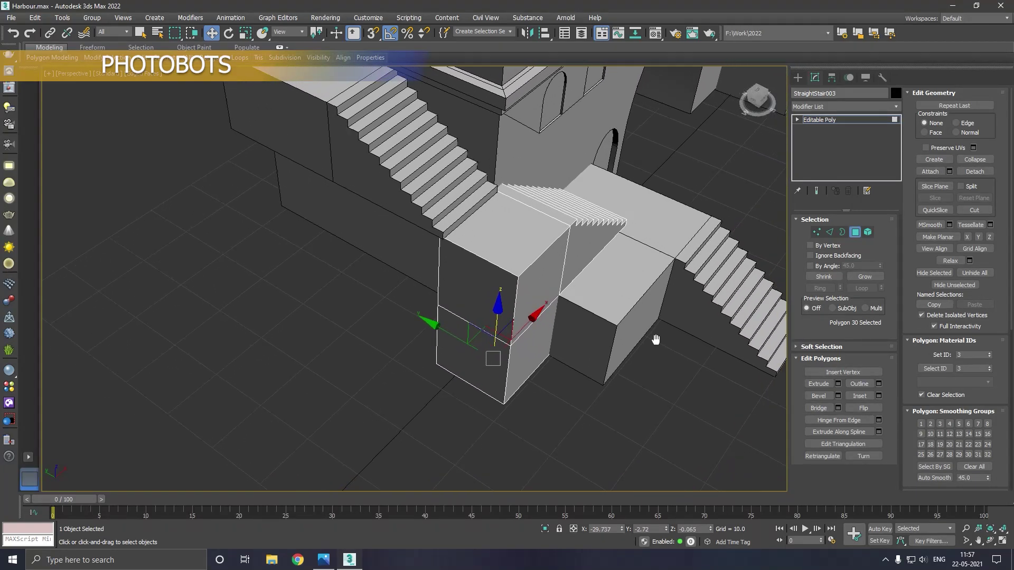
pyautogui.moveTo(706, 357); pyautogui.dragTo(607, 333, button='middle')
pyautogui.scroll(-2, 607, 333)
pyautogui.moveTo(528, 317); pyautogui.dragTo(634, 373, button='middle')
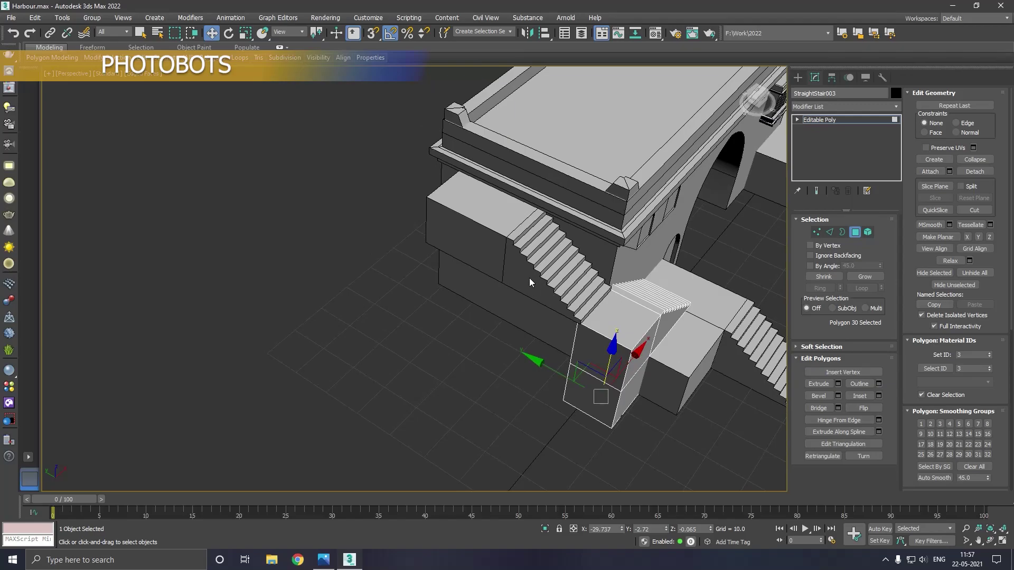